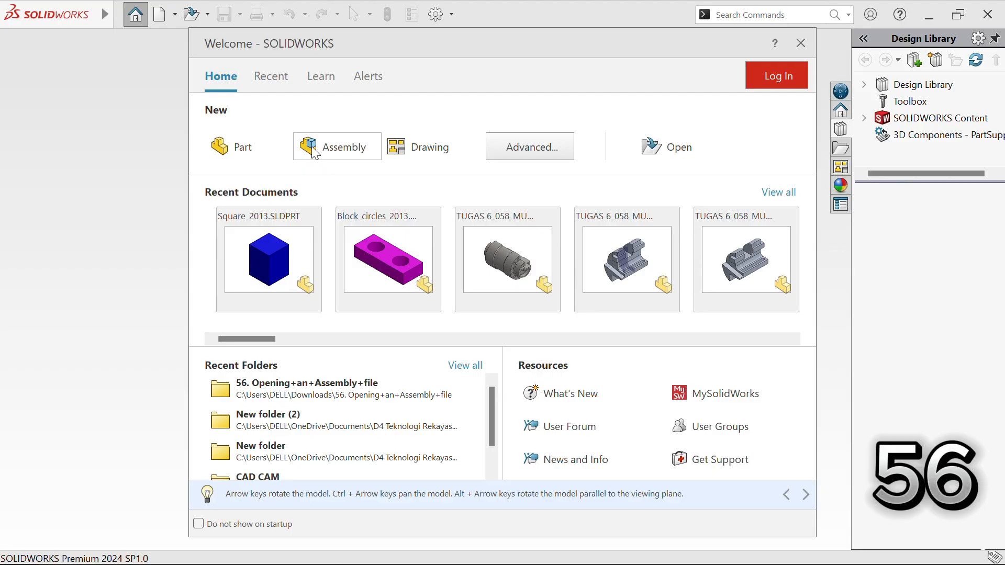
- Create a new assembly and place the Block_circles_2013 part in it as the first component
left_click(315, 152)
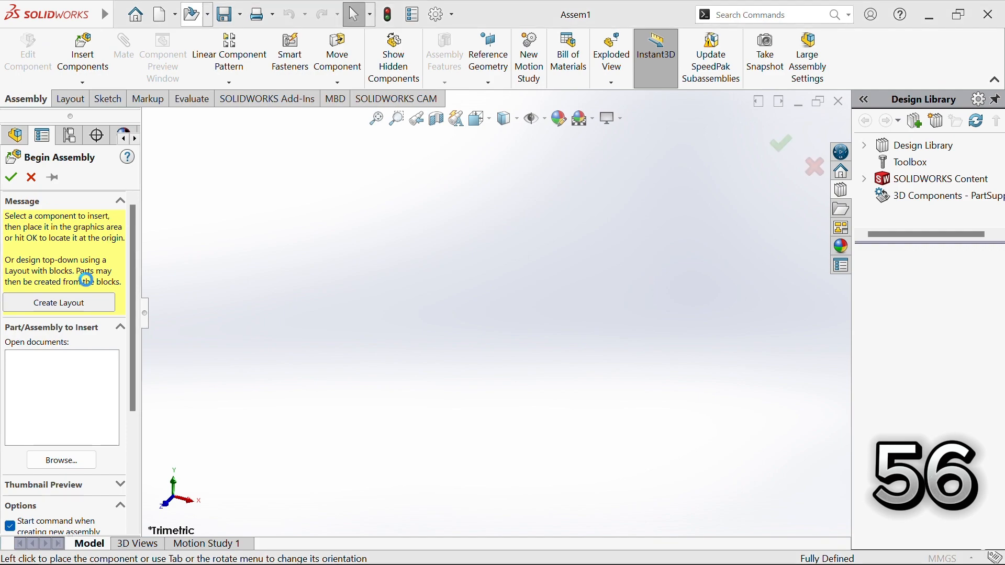
left_click(76, 464)
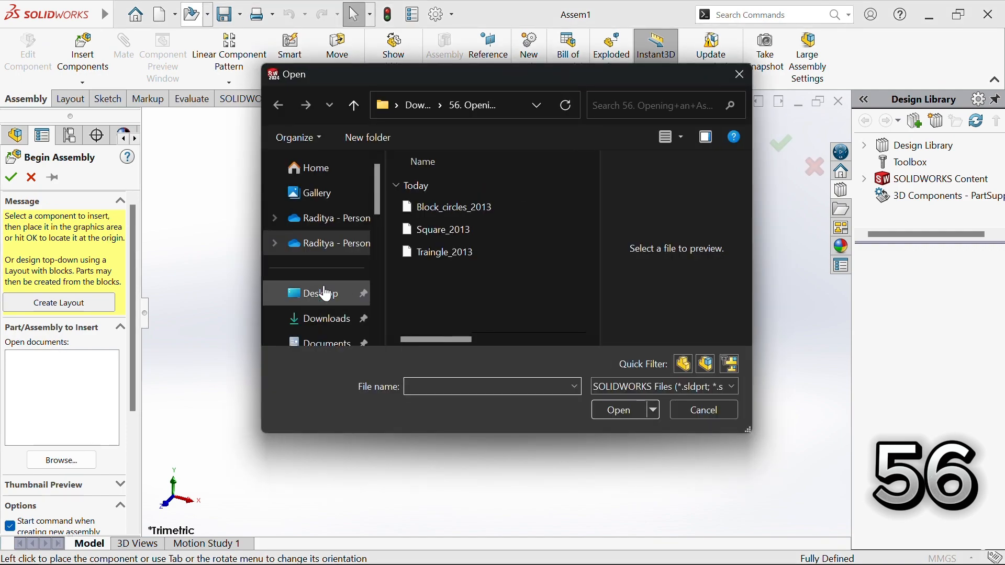
left_click(519, 208)
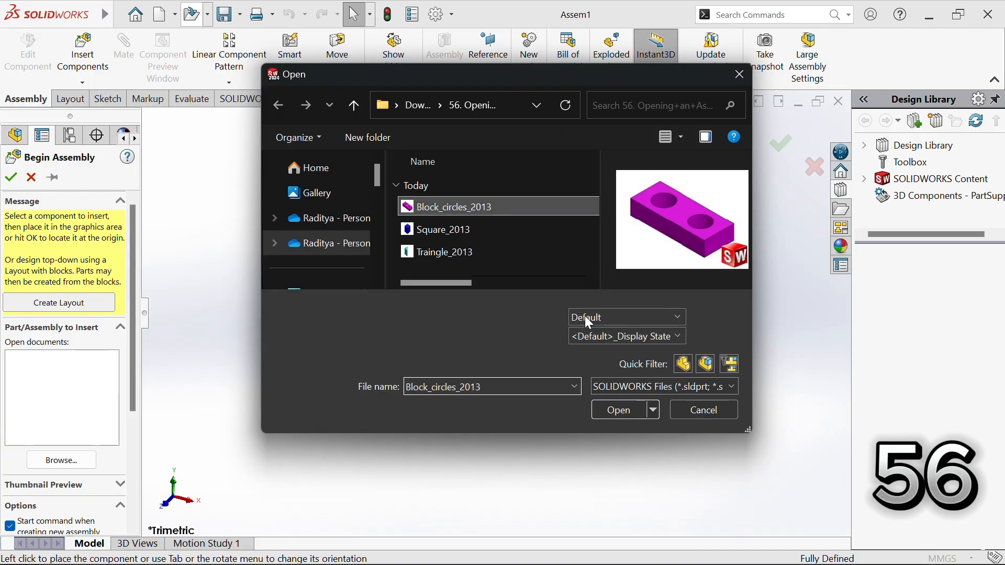
left_click(623, 415)
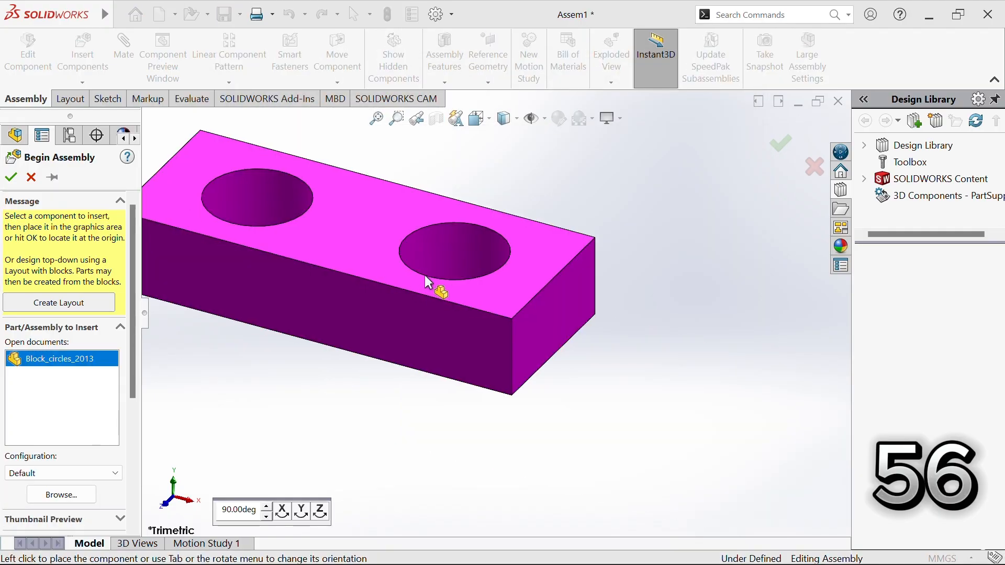
left_click(487, 296)
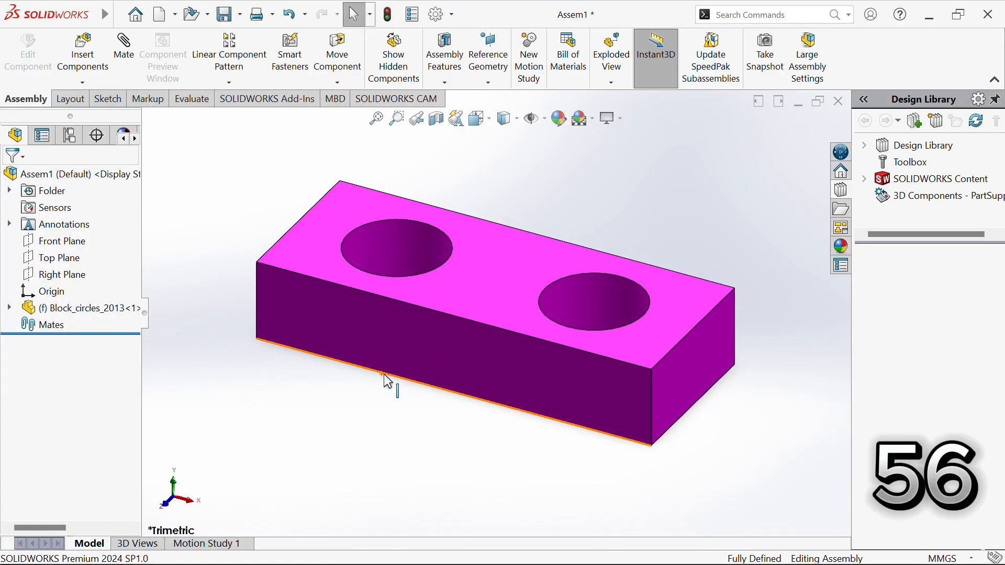
- Try to move the placed block by its front face
left_click(487, 289)
left_click_drag(378, 335, 350, 322)
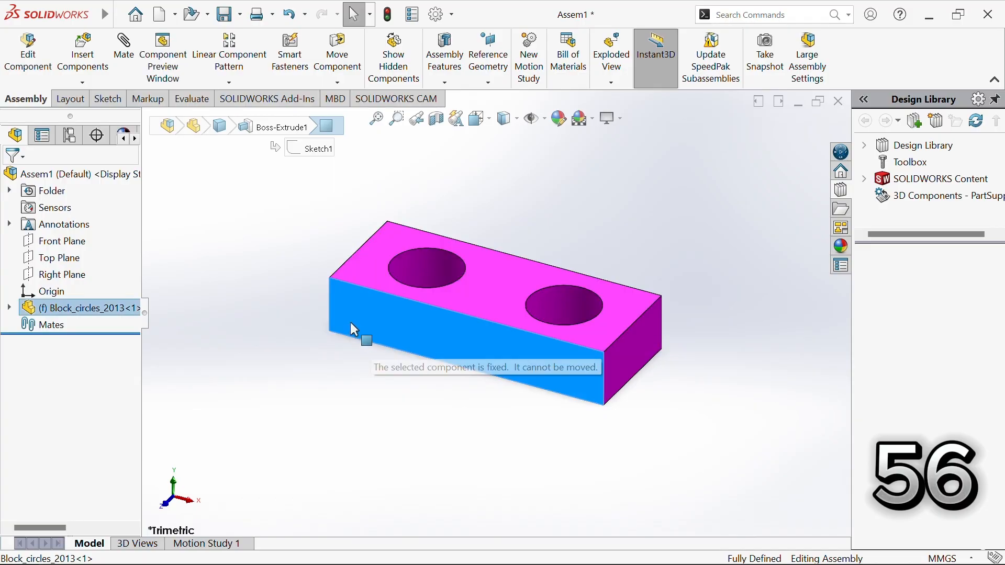
left_click(287, 271)
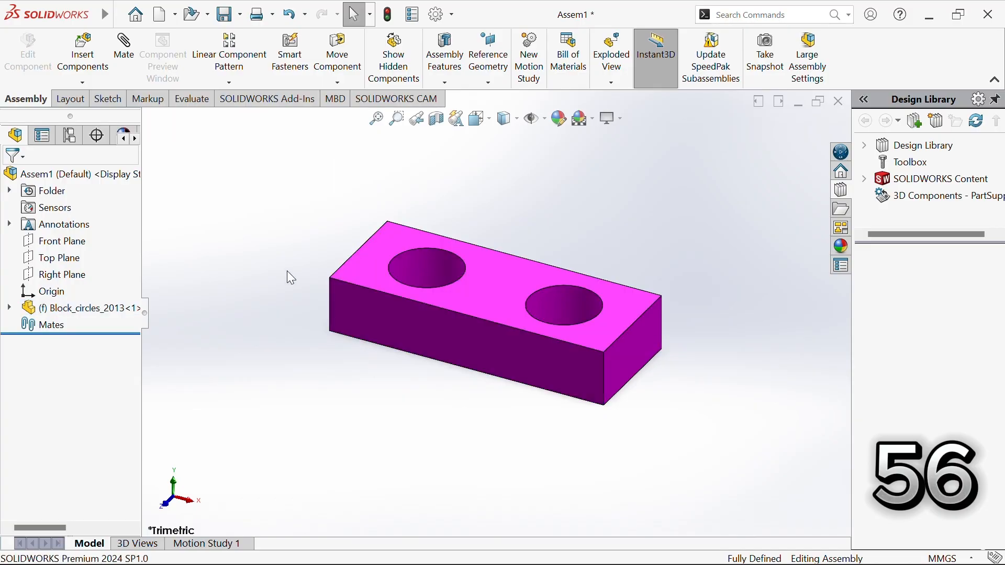
- Insert the Square_2013 part into the assembly and place it beside the block's left end
left_click(100, 69)
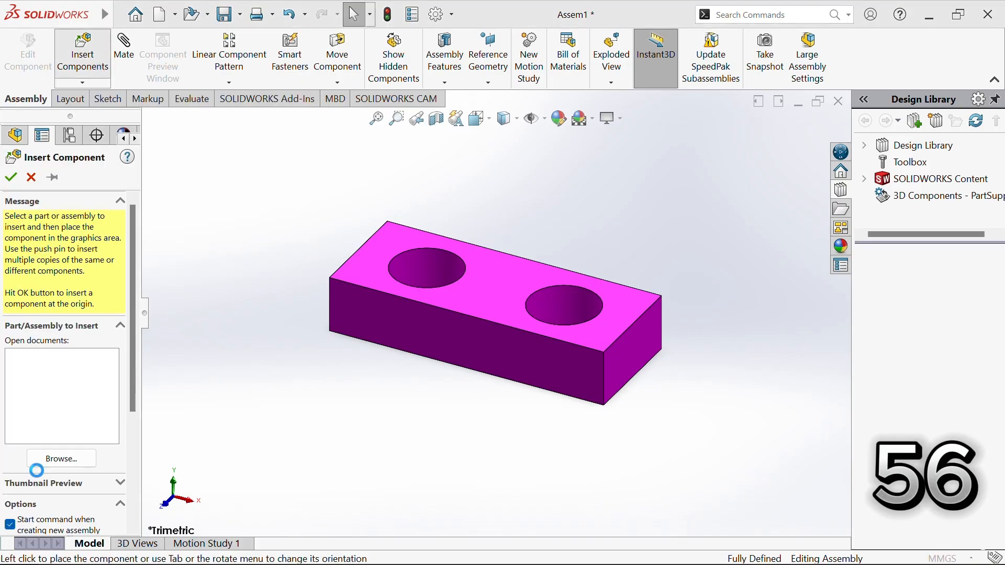
left_click(60, 460)
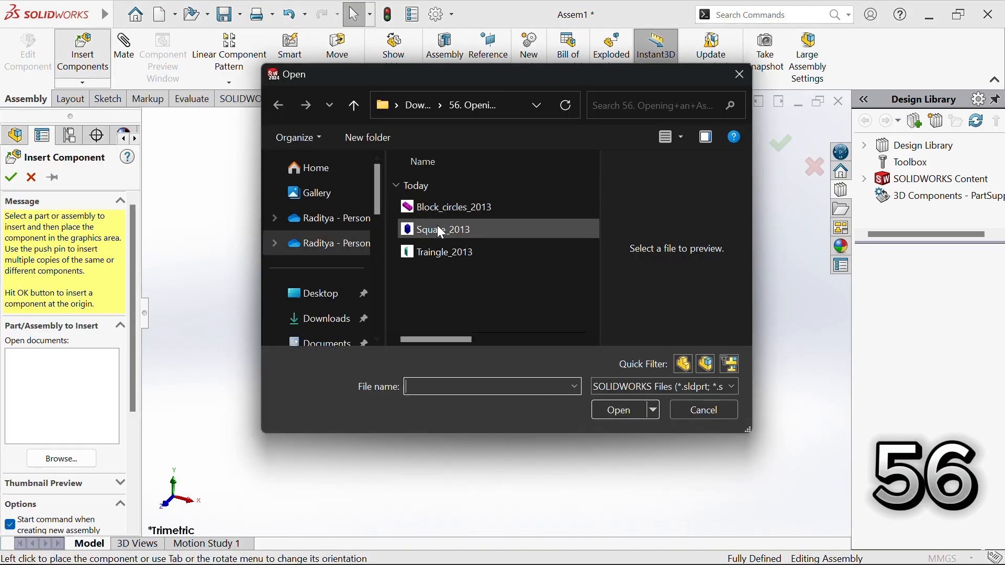
left_click(438, 228)
left_click(618, 413)
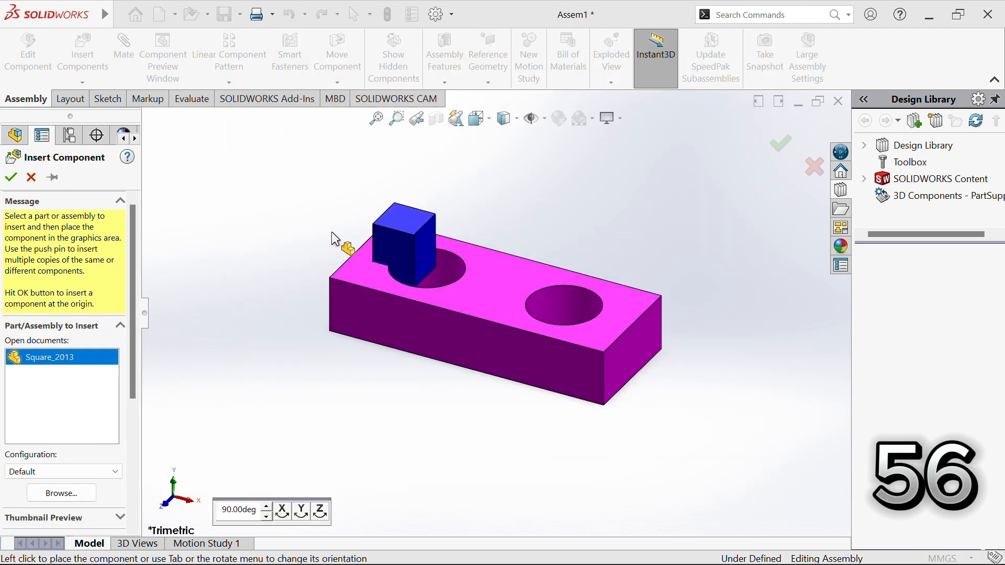
left_click(297, 221)
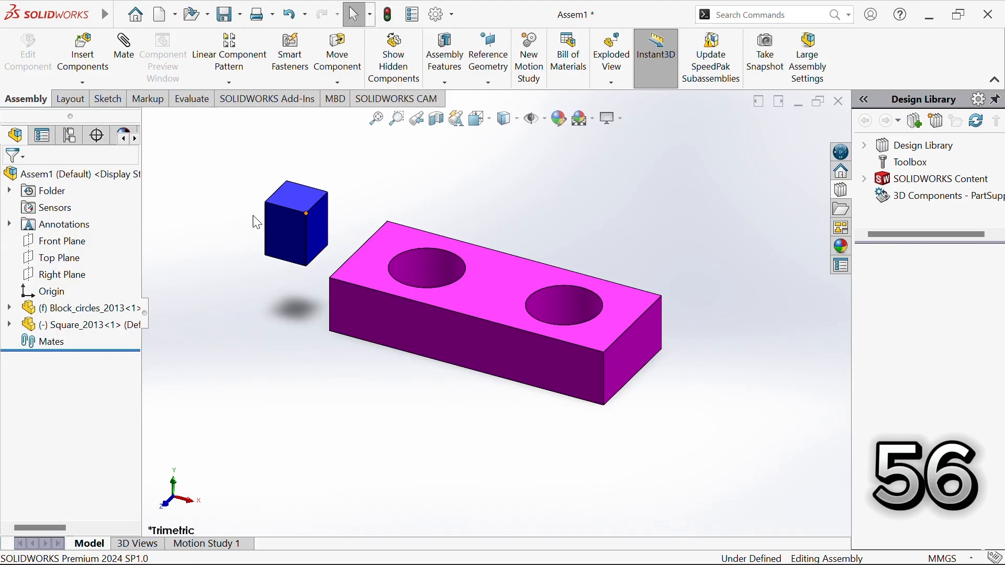
- Insert the Traingle_2013 part into the assembly and place it just below the square part, beside the block
left_click(104, 53)
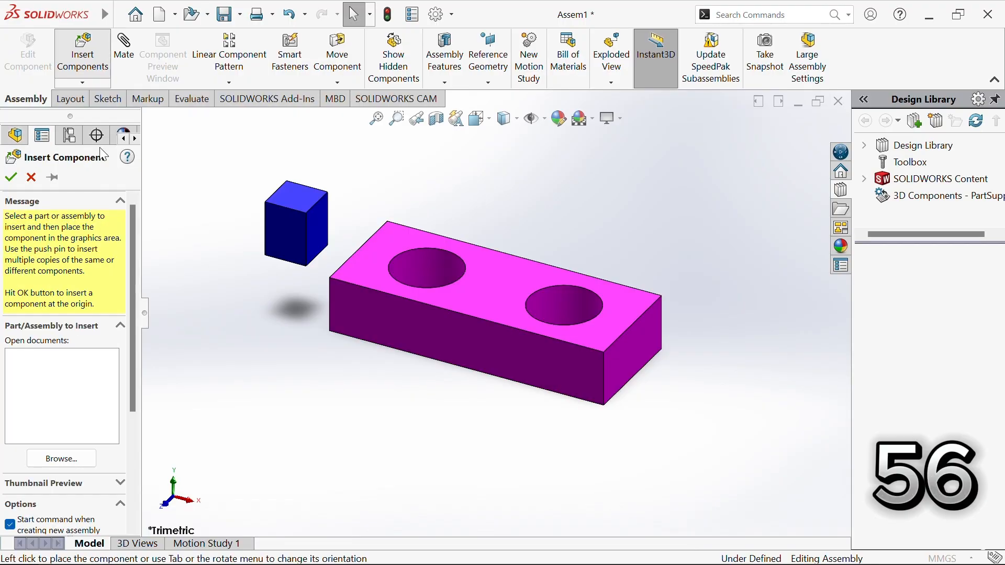
left_click(94, 460)
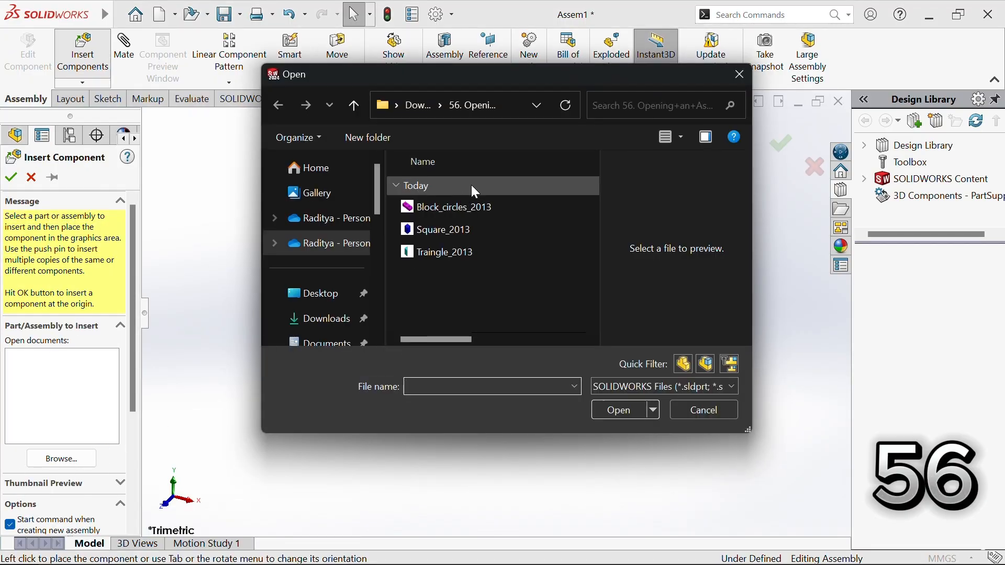
left_click(470, 249)
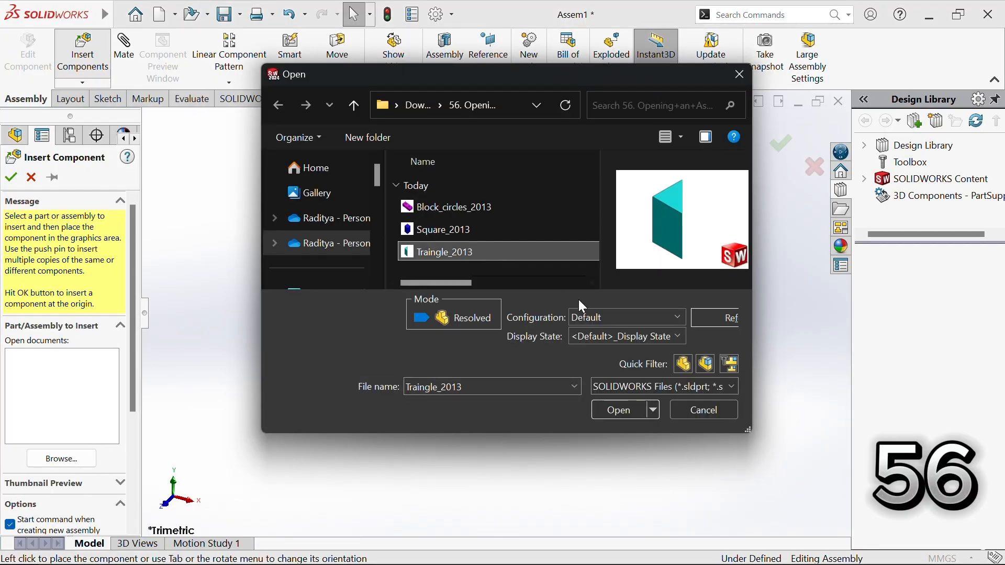
left_click(622, 409)
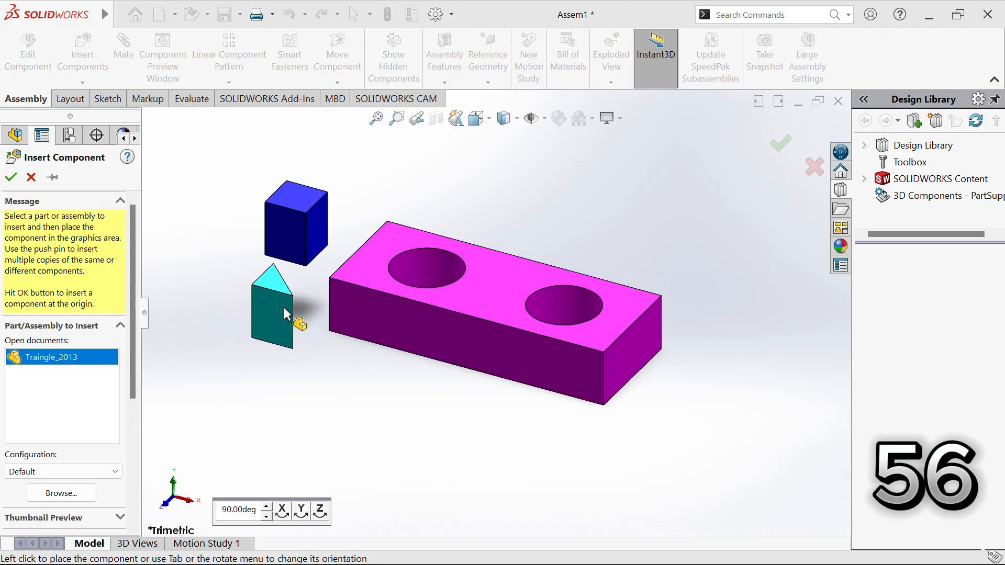
left_click(275, 316)
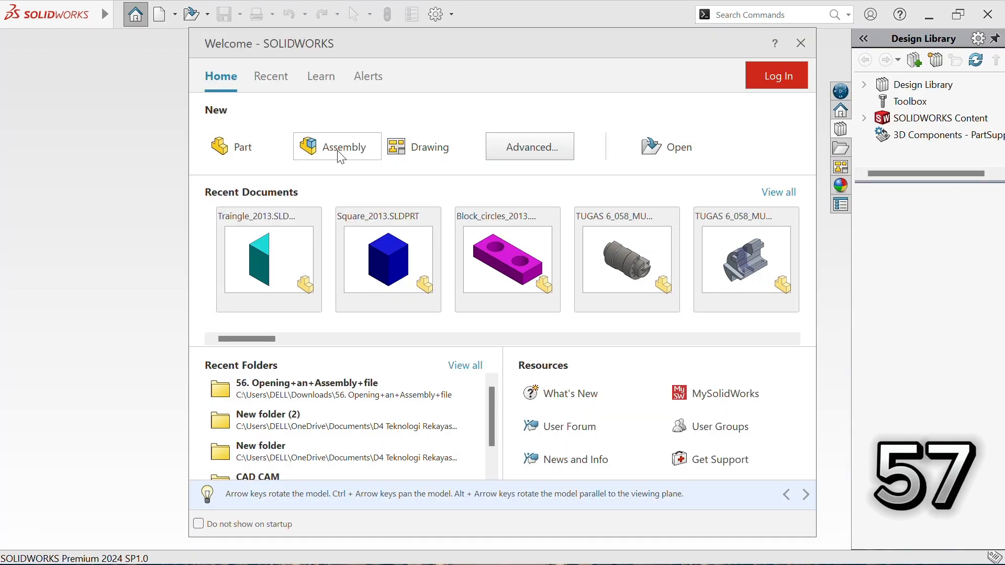
- Create a new assembly and place rectangle_1_2013 from the "57. Types+of+mates" folder in Downloads as the first component
left_click(338, 153)
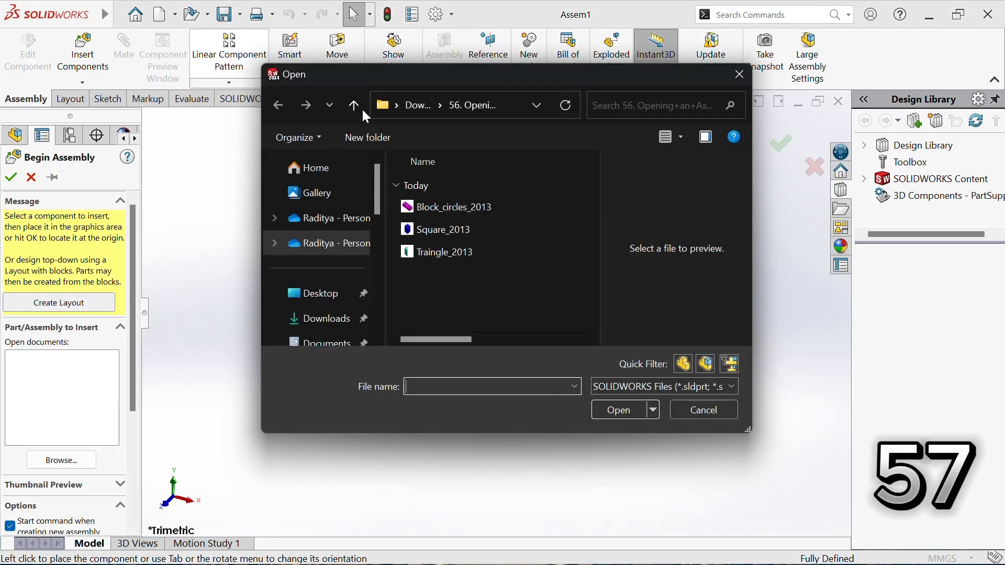
left_click(355, 106)
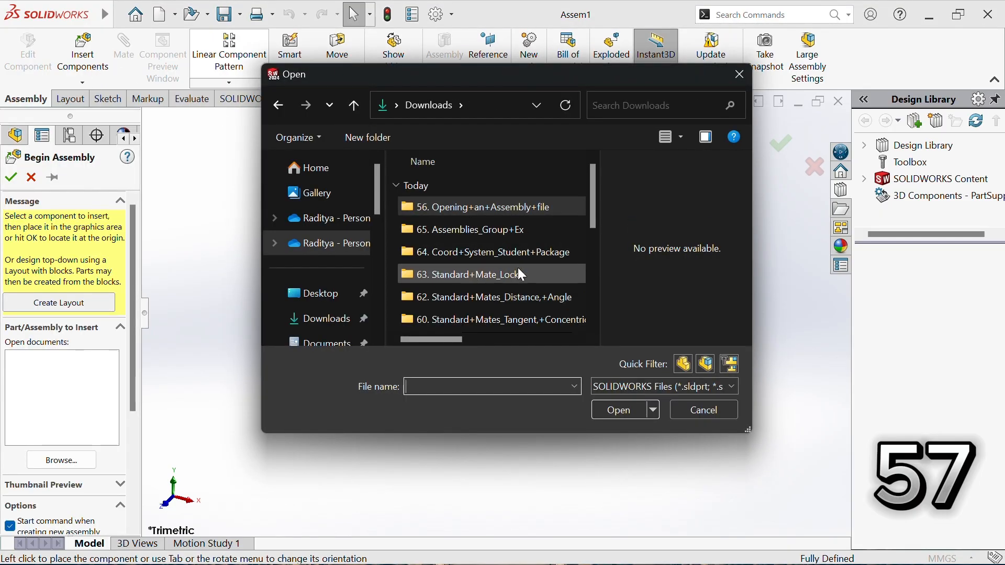
scroll(597, 204, "down", 1)
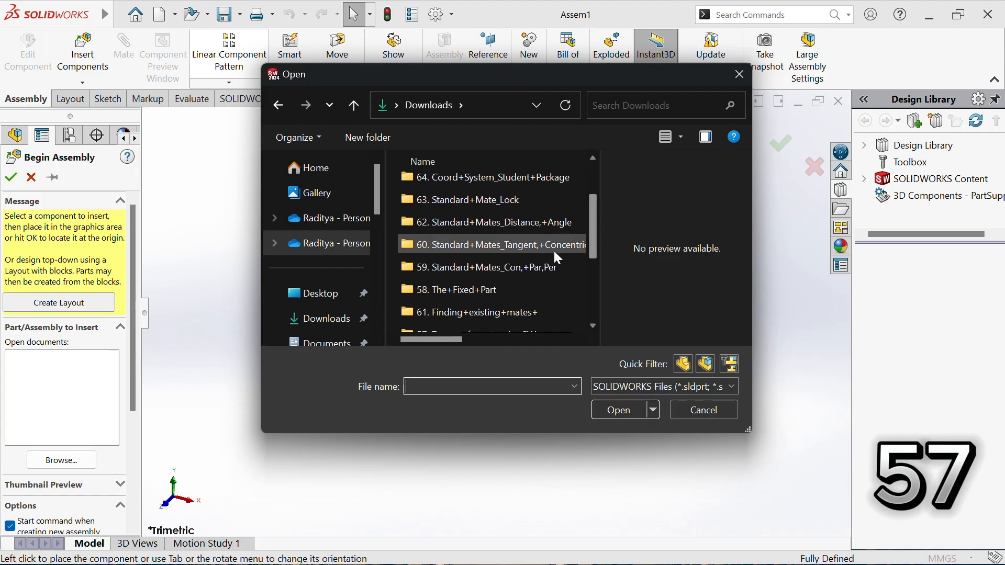
left_click_drag(596, 208, 594, 228)
double_click(513, 289)
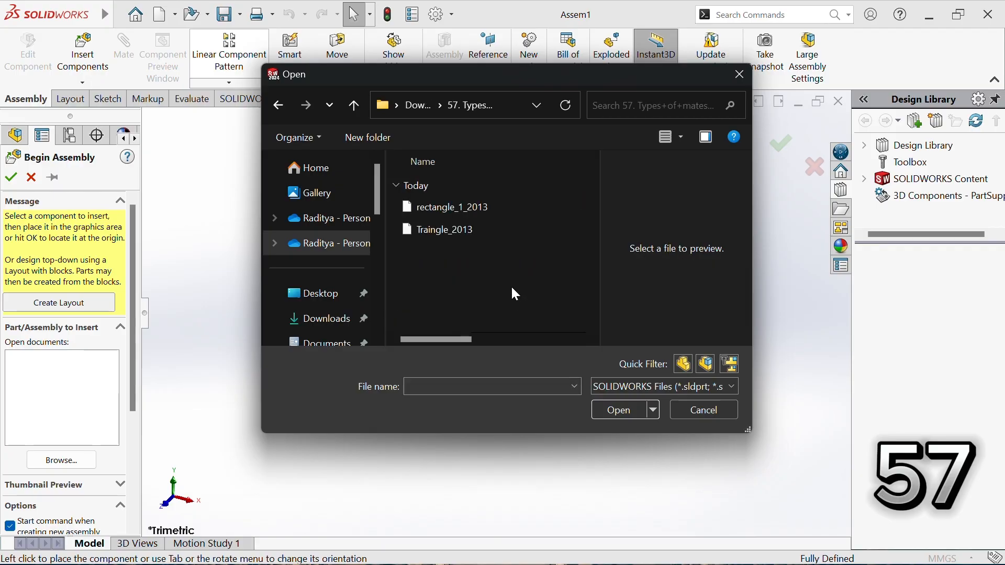
left_click(498, 208)
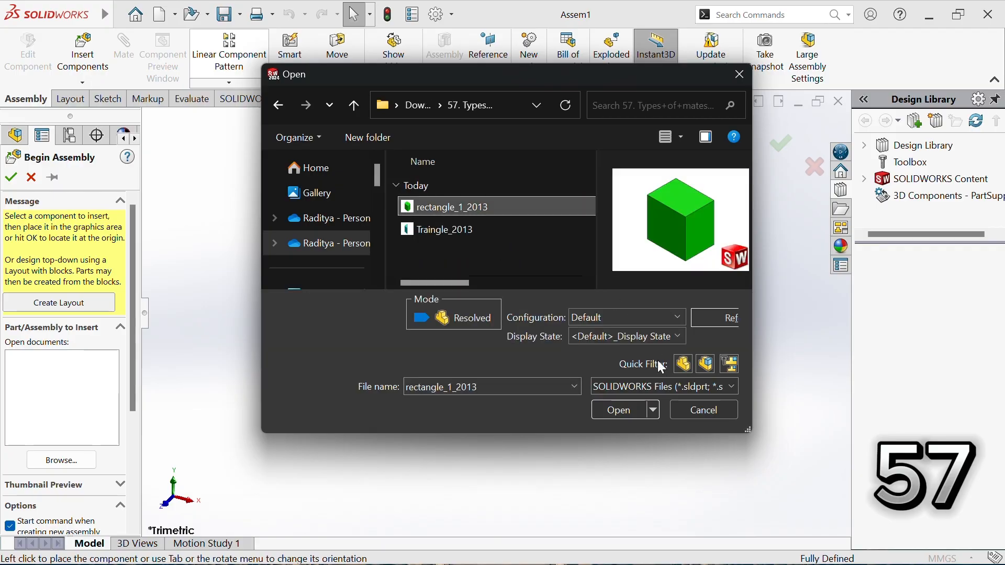
left_click(631, 408)
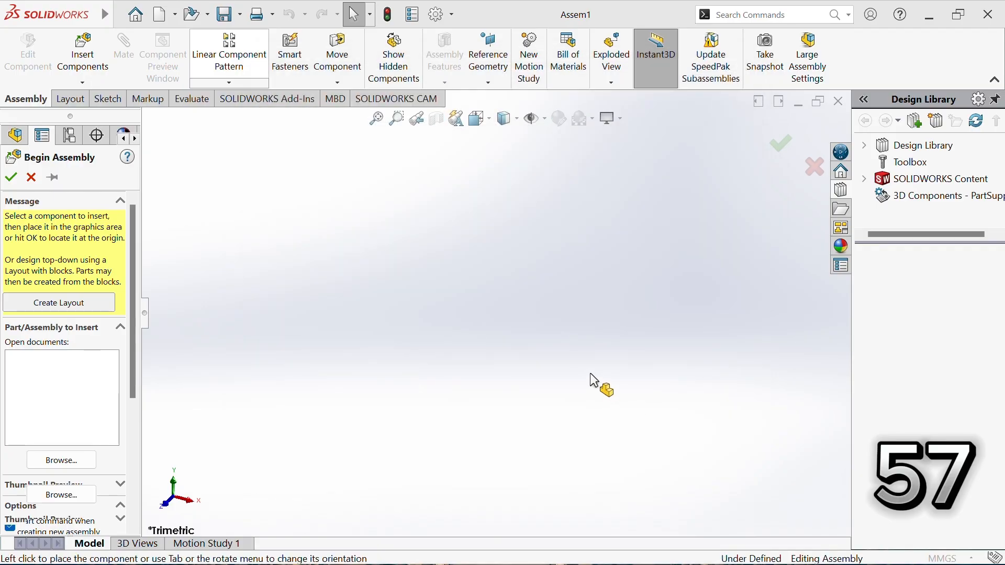
left_click(537, 330)
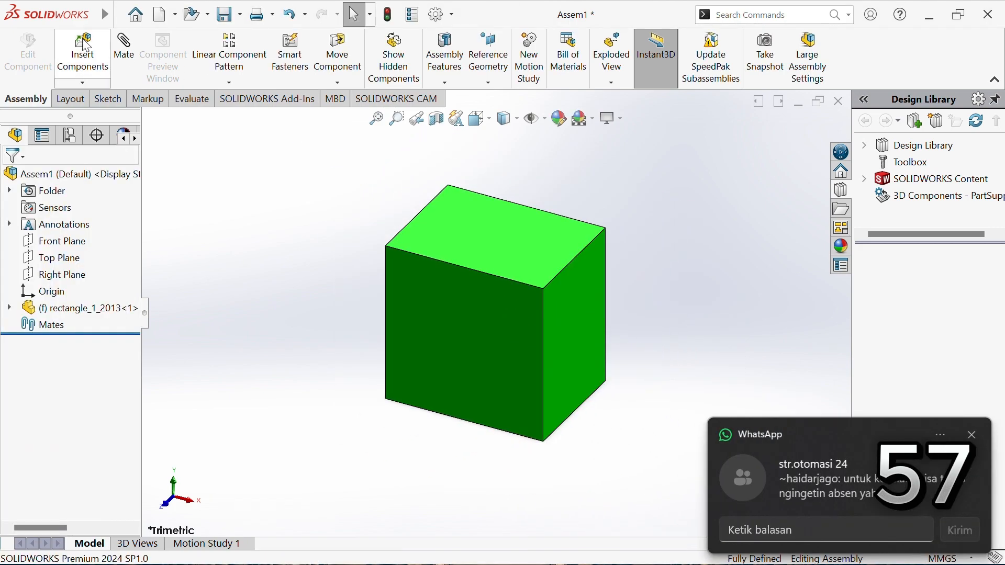
- Insert the Traingle_2013 part into the assembly and place it to the left of the green rectangular part
left_click(82, 53)
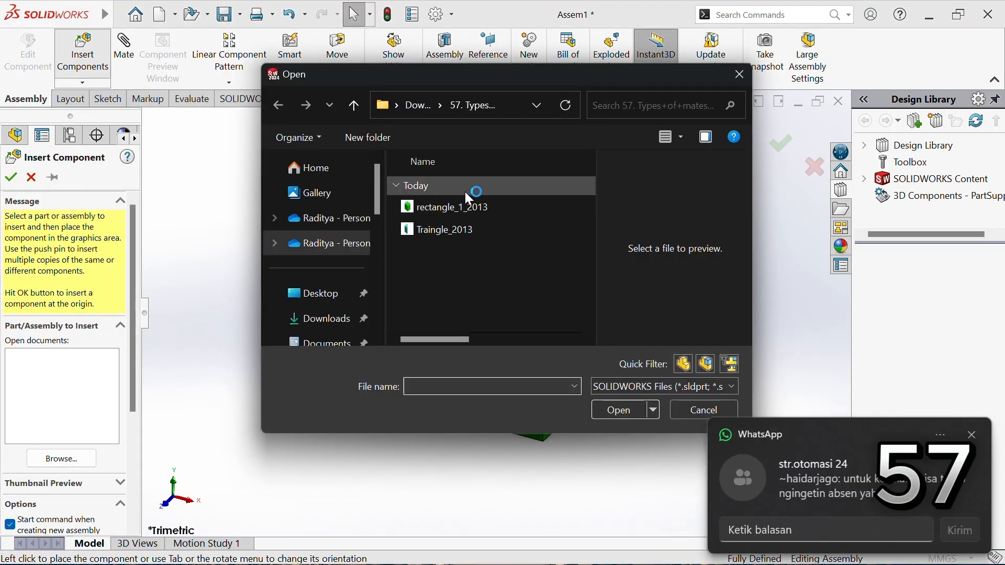
left_click(467, 230)
left_click(634, 411)
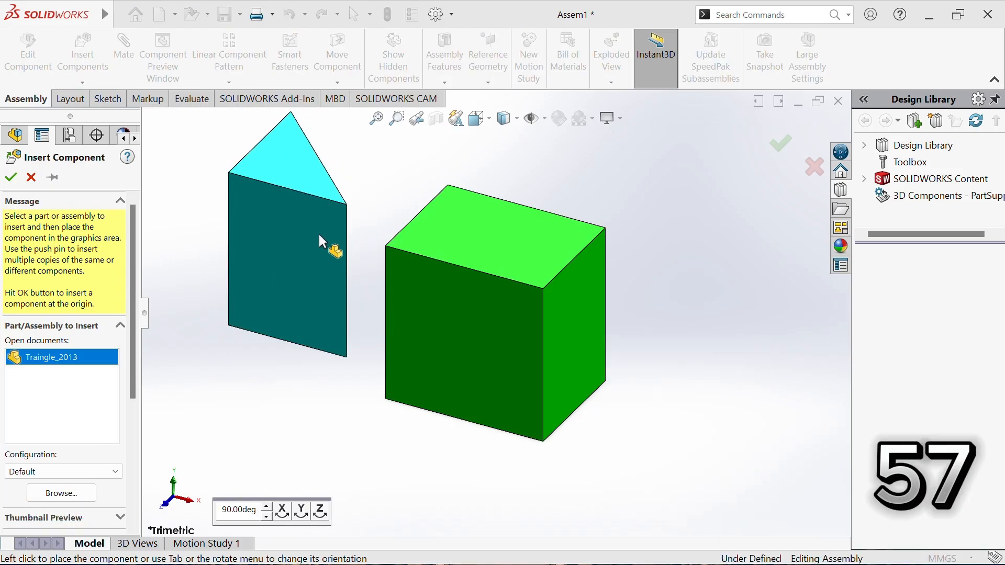
left_click(319, 238)
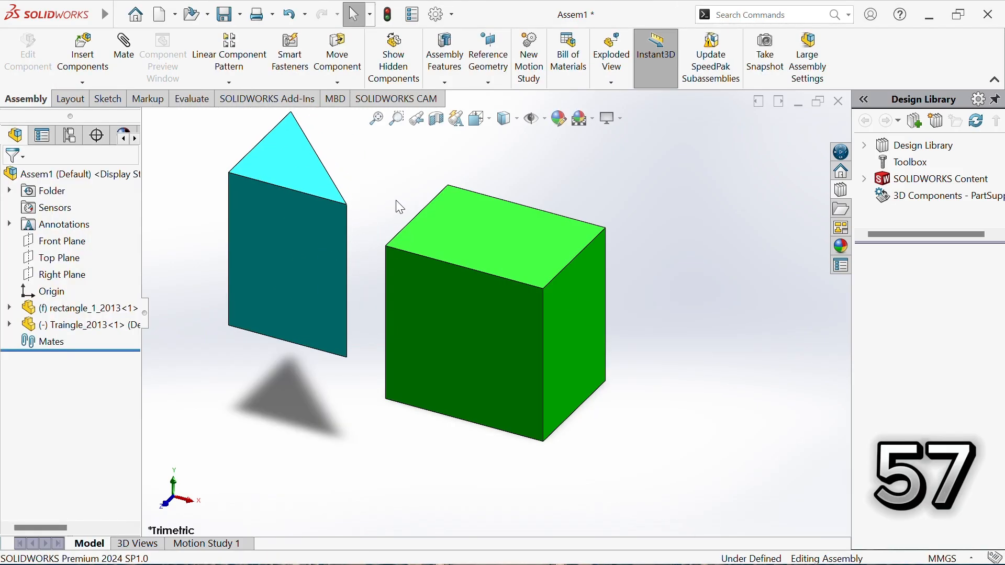
- Start the Mate command and examine the mate selections, standard mate types, alignment settings and options
left_click(131, 49)
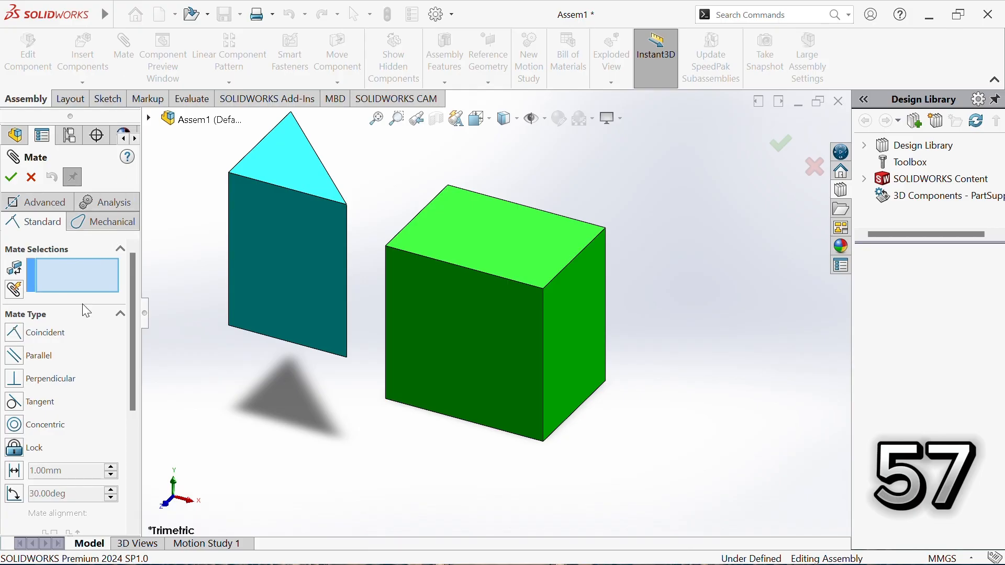
scroll(87, 312, "down", 5)
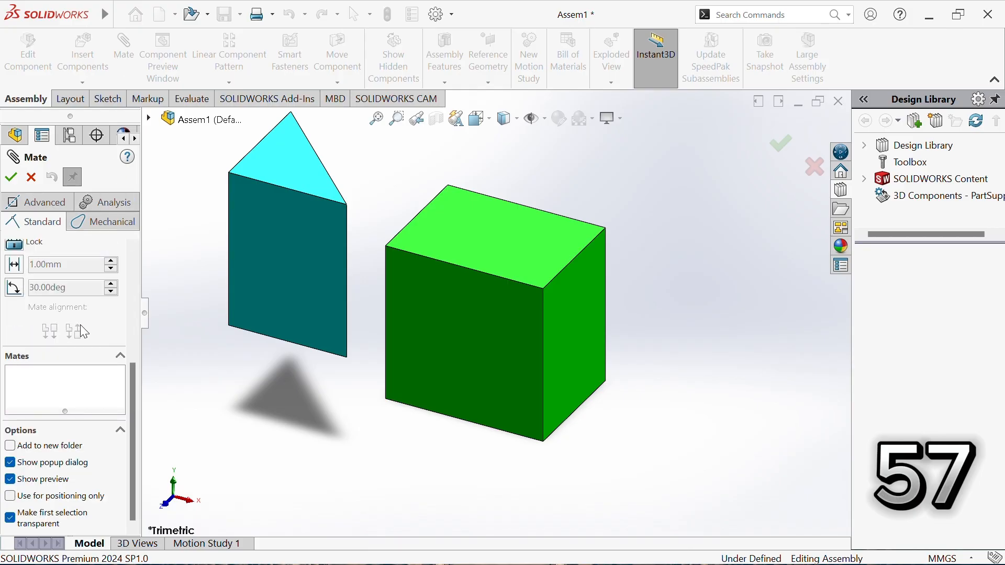
scroll(81, 325, "up", 5)
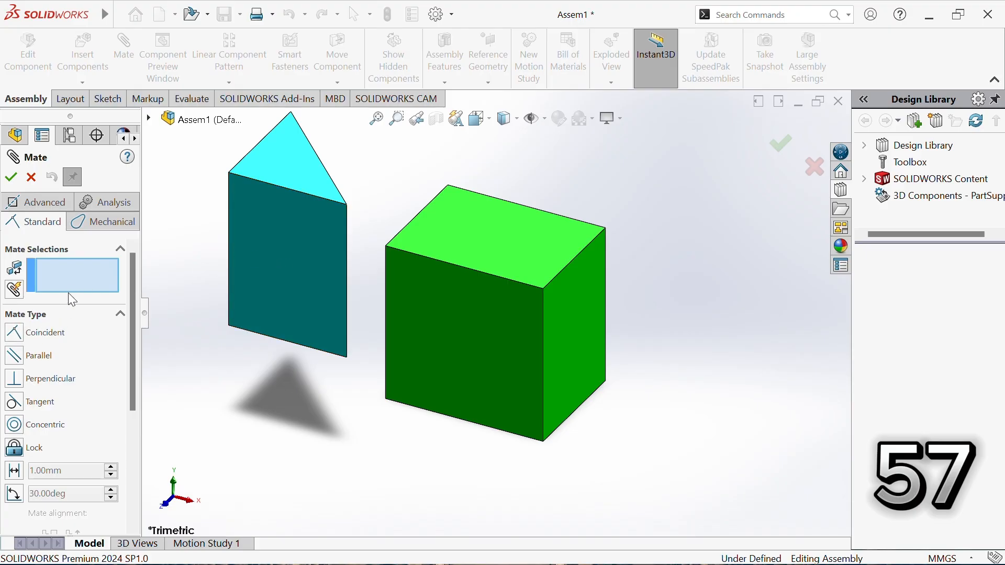
scroll(113, 364, "down", 5)
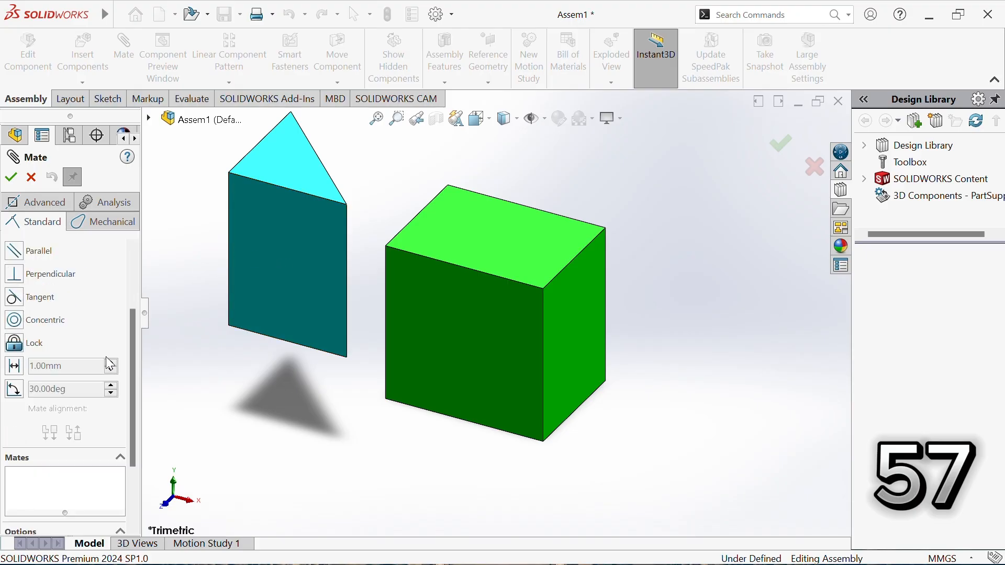
scroll(74, 321, "up", 5)
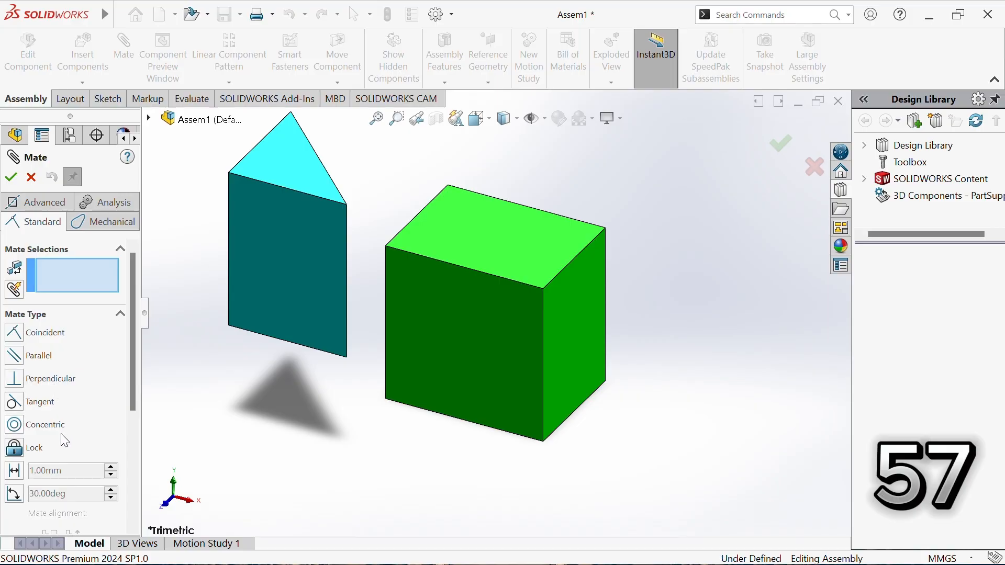
- Pick the triangular part's front face as a mate selection, and clear the mate selections
left_click(265, 285)
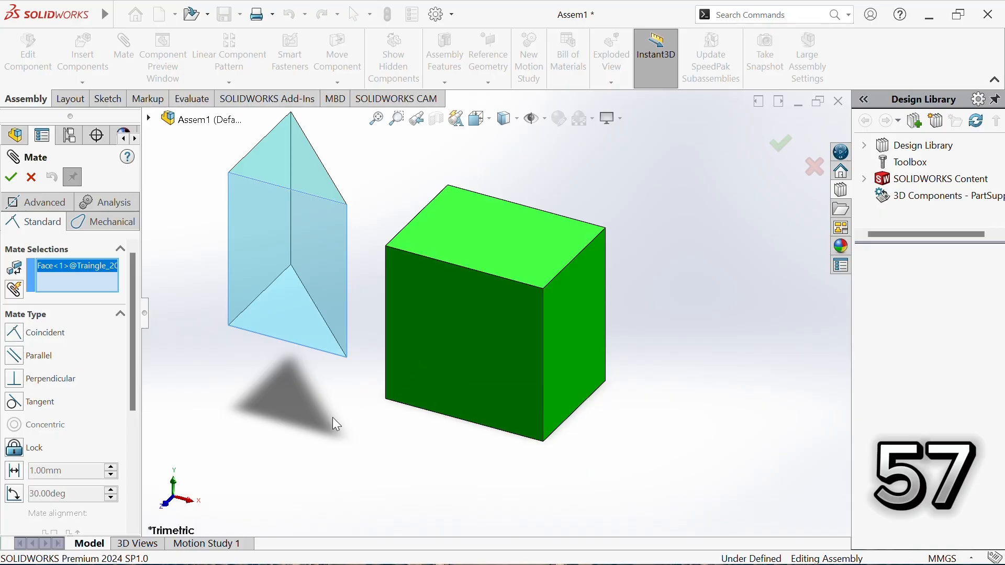
right_click(94, 271)
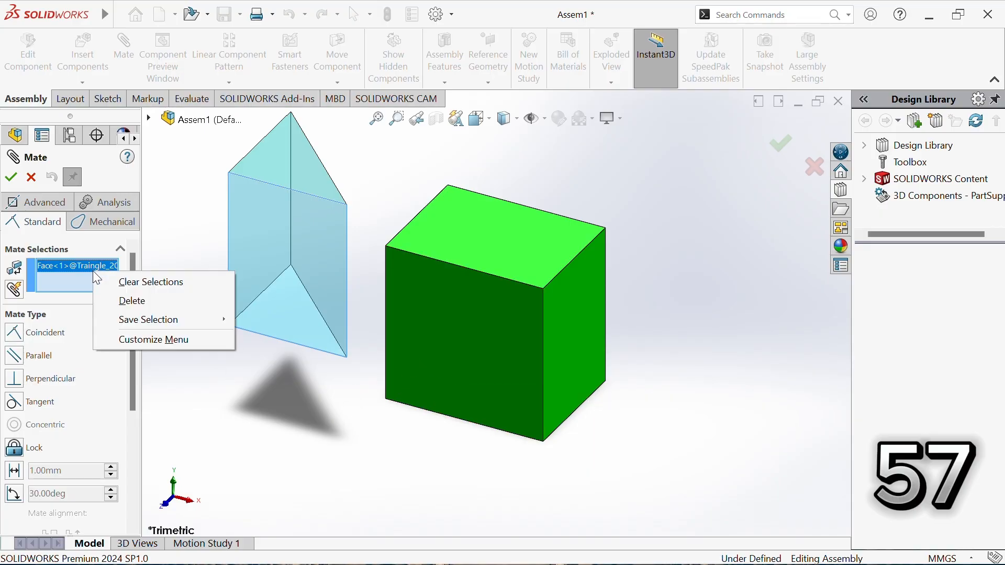
left_click(135, 284)
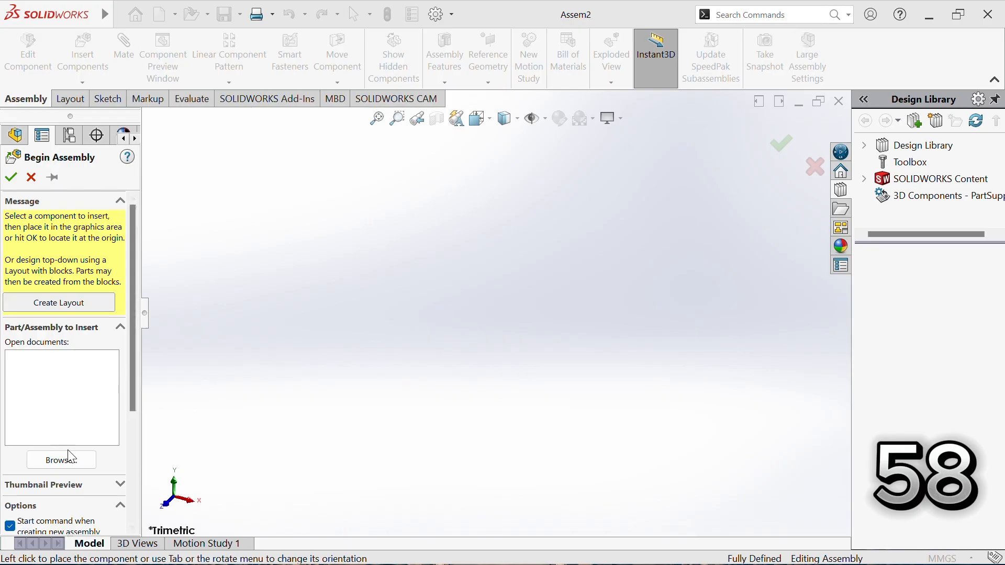
- Insert rectangle_1_2013 from the "57. Types+of+mates" folder and place it as the assembly's first component
left_click(75, 464)
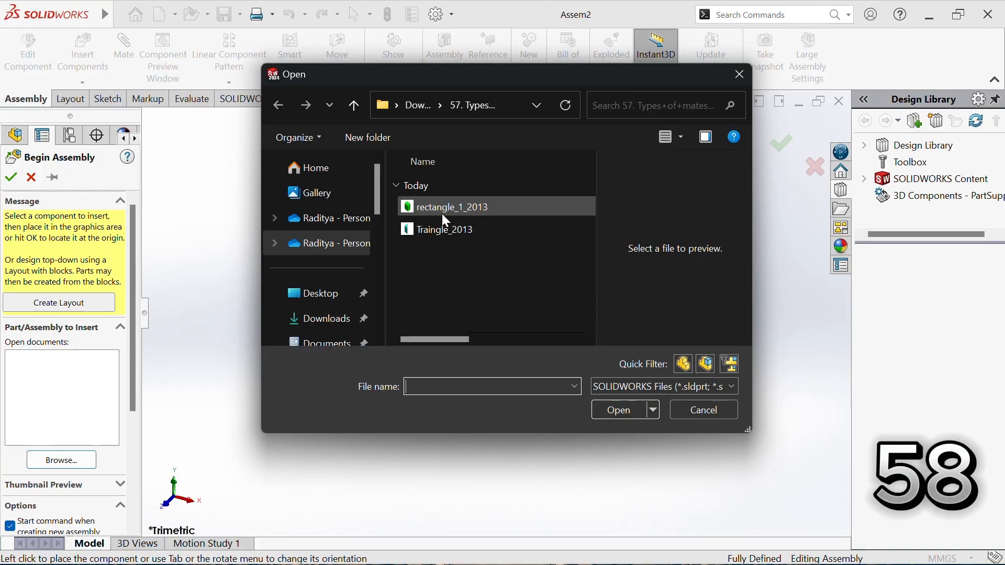
left_click(442, 209)
left_click(635, 411)
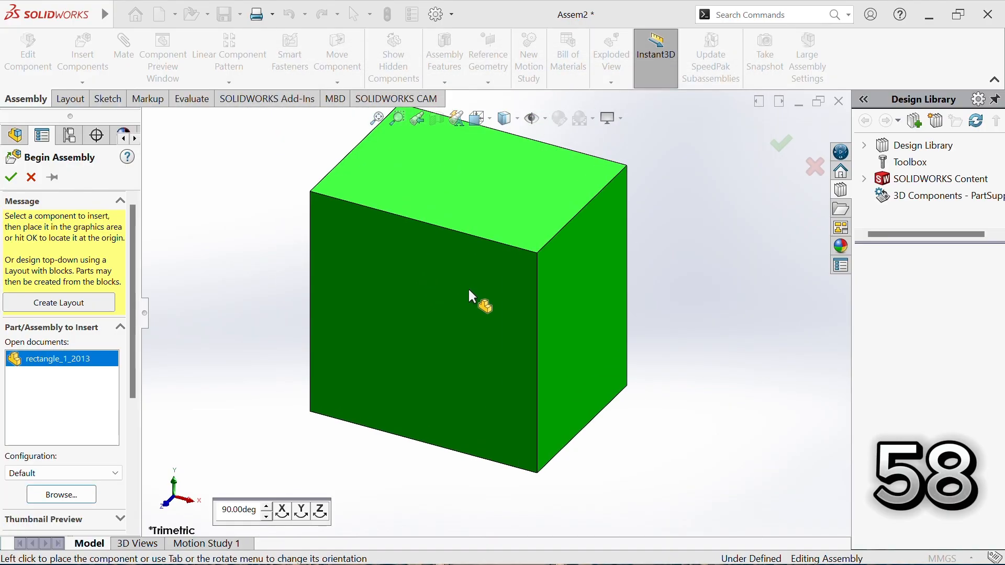
left_click(469, 297)
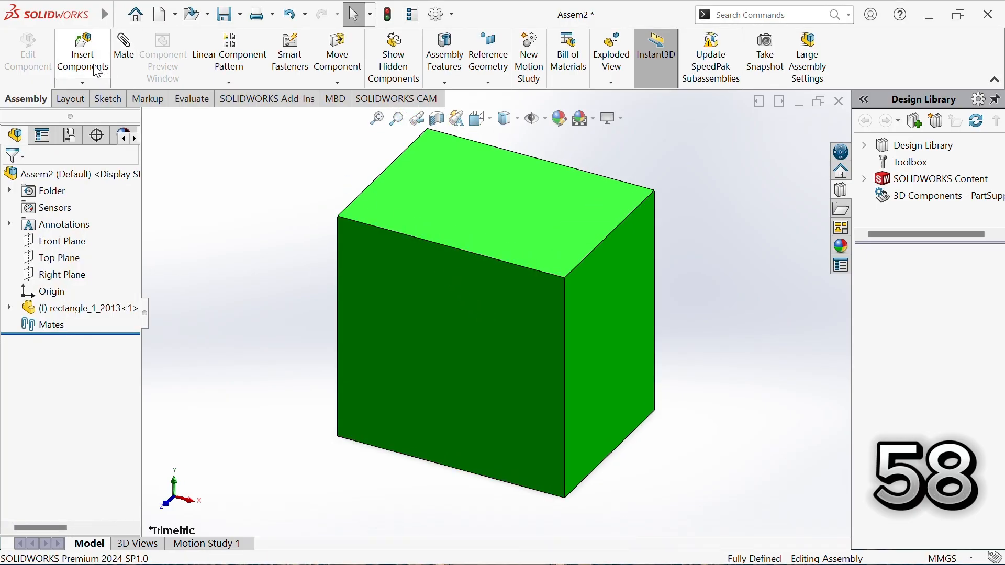
- Insert the Traingle_2013 part and place it to the left of the green rectangular part
left_click(82, 52)
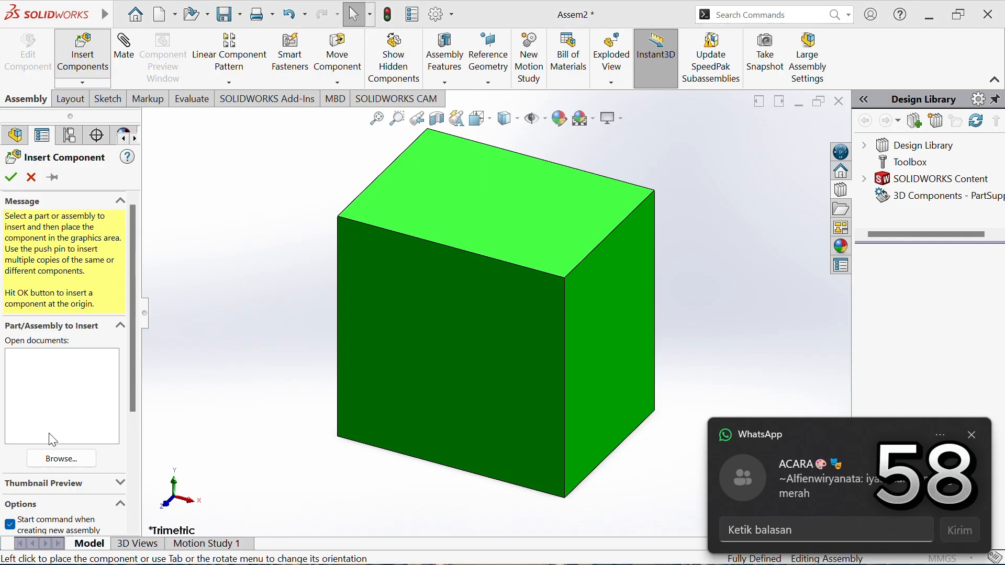
left_click(61, 459)
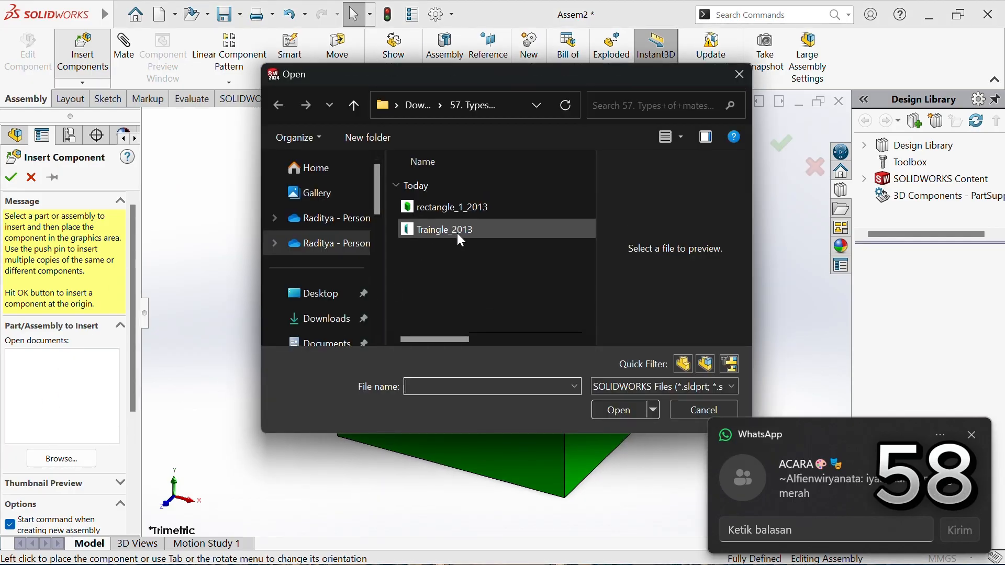
left_click(457, 234)
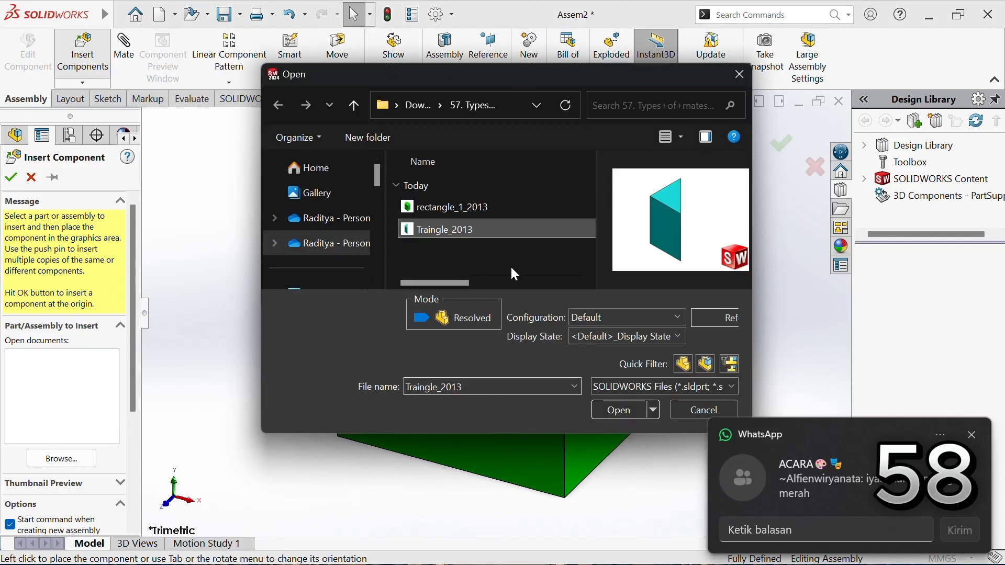
left_click(618, 411)
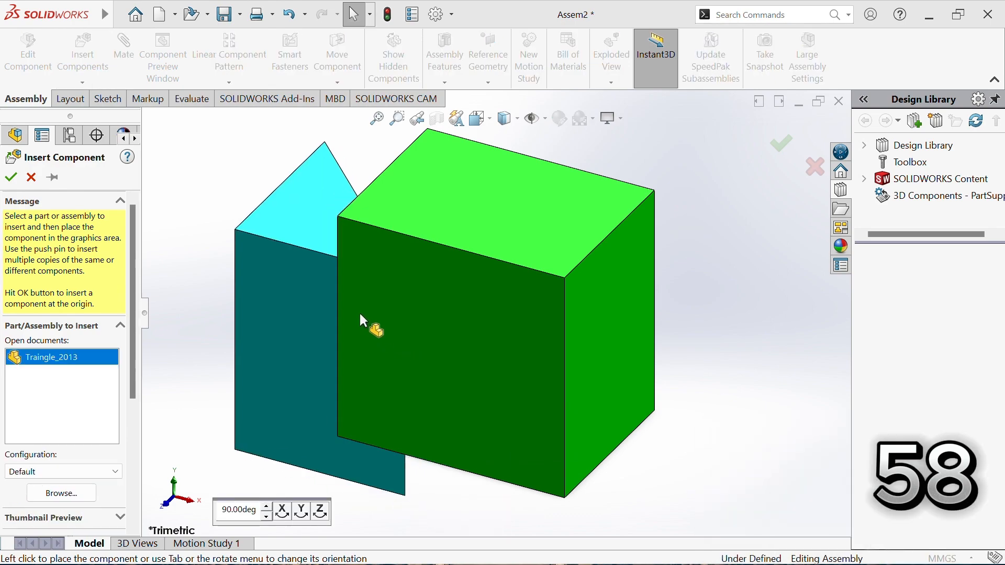
scroll(307, 288, "up", 3)
left_click(312, 282)
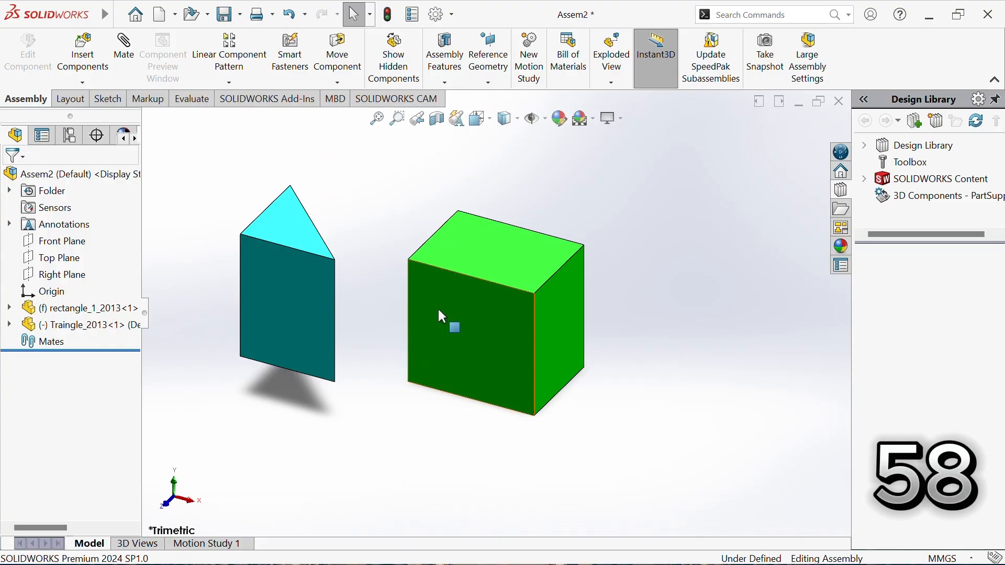
- Try to move the fixed green rectangular part by its front face, and clear the selection
left_click_drag(482, 256, 551, 278)
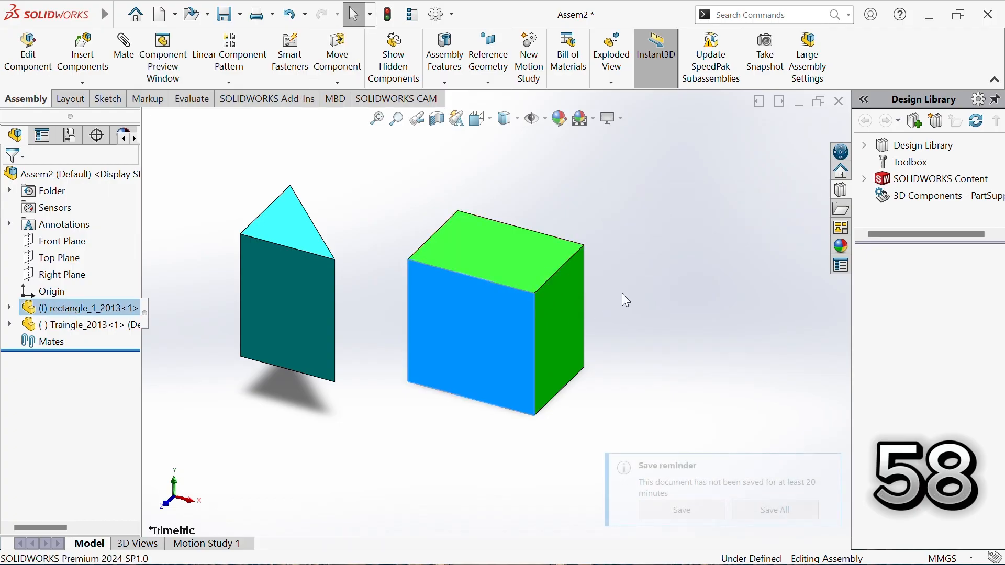
left_click(670, 250)
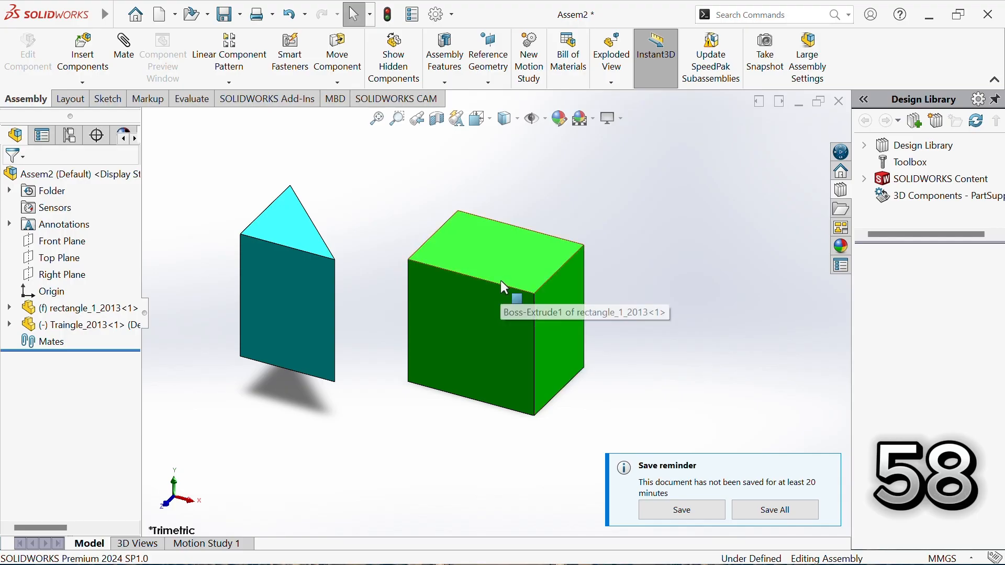
left_click_drag(495, 304, 577, 256)
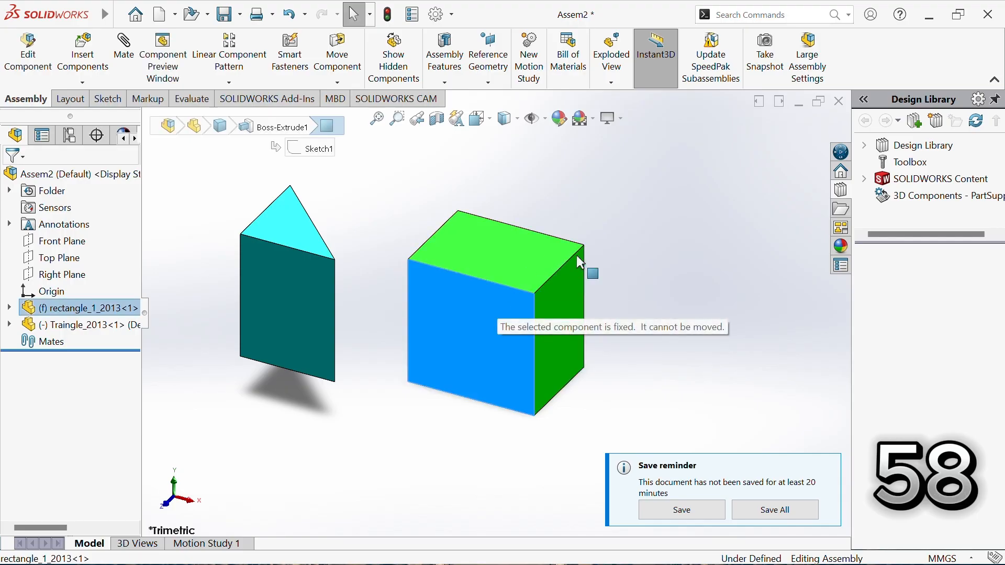
left_click(608, 262)
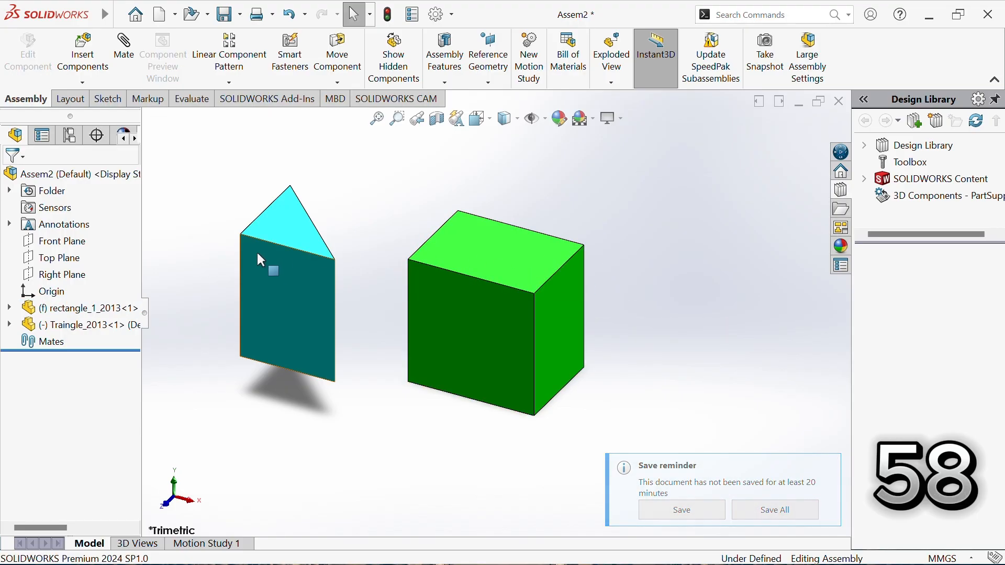
- Move the free triangular part slightly up and closer to the green rectangular part
mouse_move(264, 258)
left_mouse_down()
mouse_move(332, 222)
mouse_move(277, 253)
left_mouse_up()
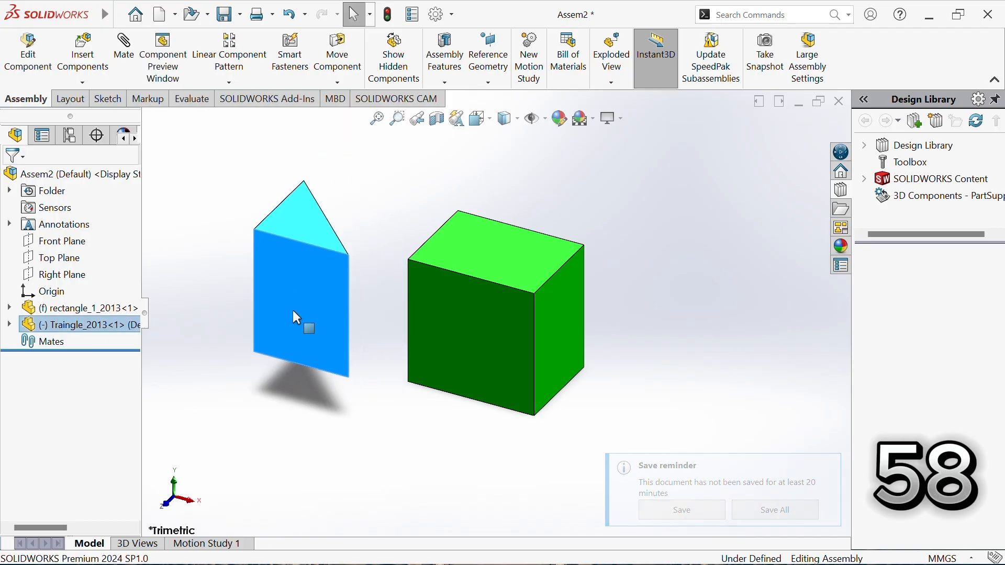
left_click_drag(294, 311, 321, 253)
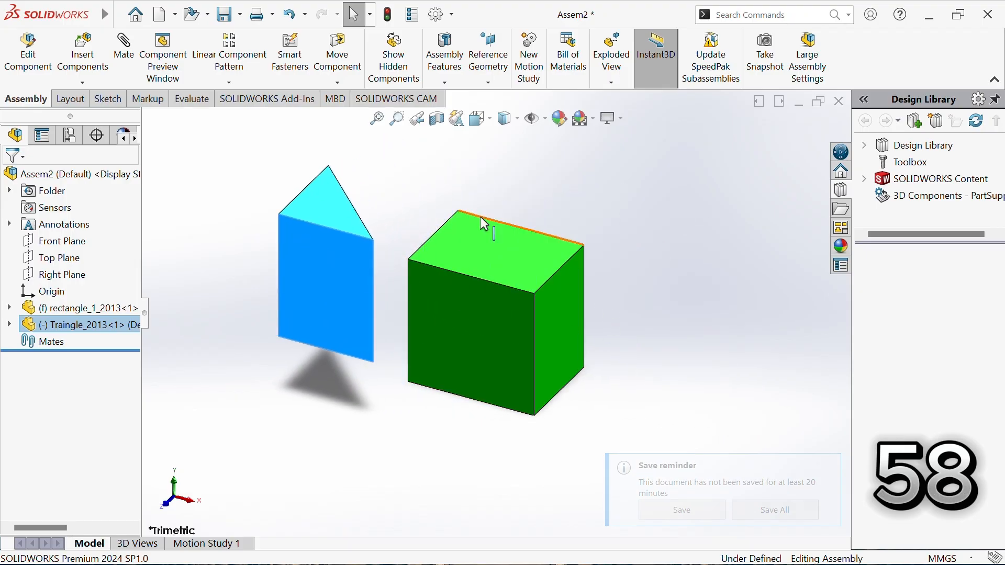
- Select the green rectangular part's top, front and side faces one after another
left_click(492, 247)
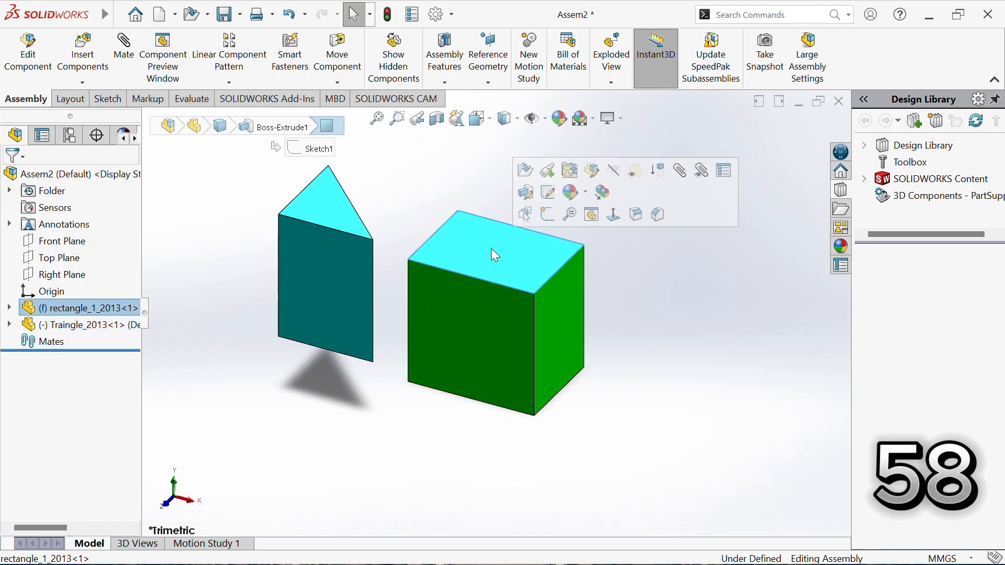
left_click(484, 294)
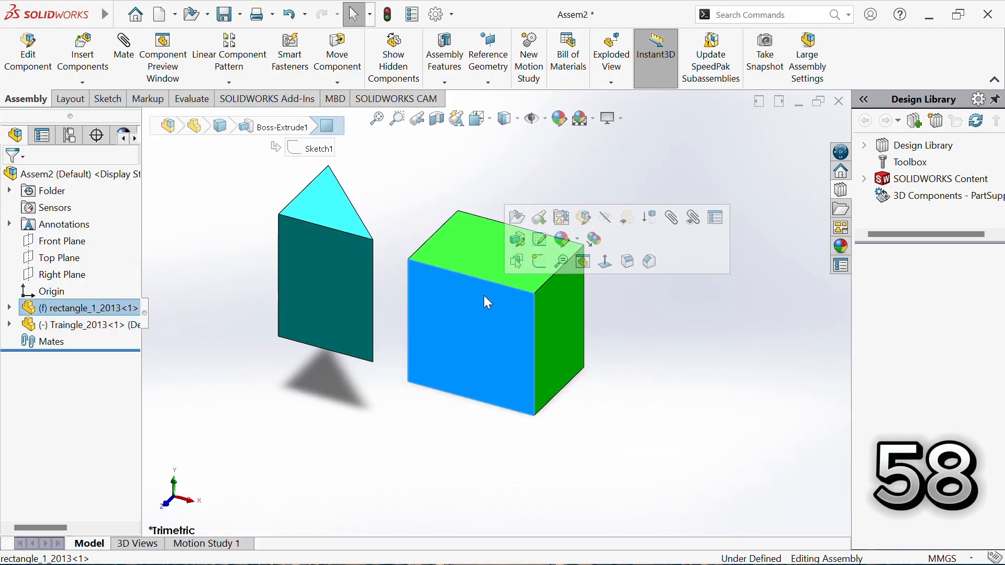
left_click(557, 309)
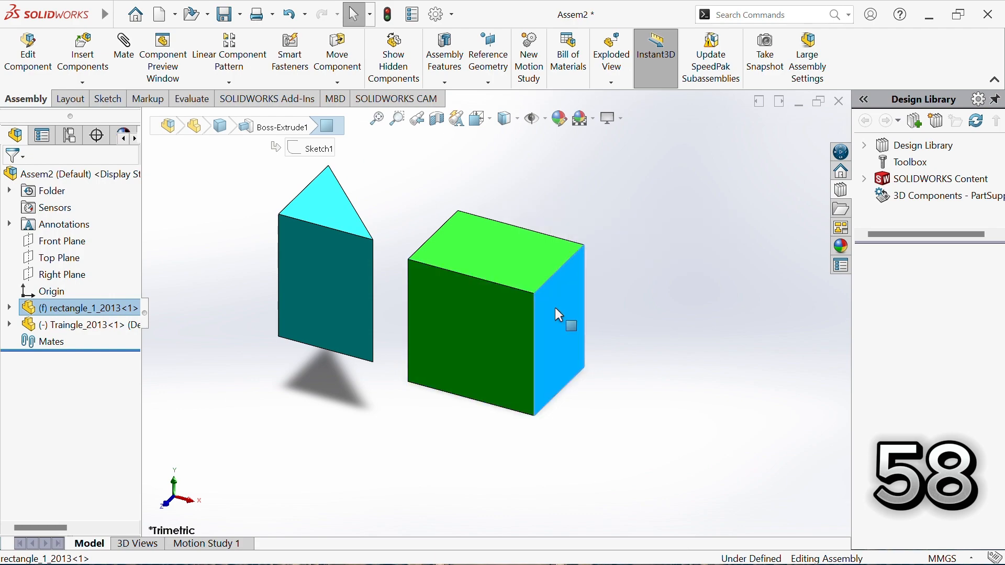
left_click(517, 307)
left_click(526, 277)
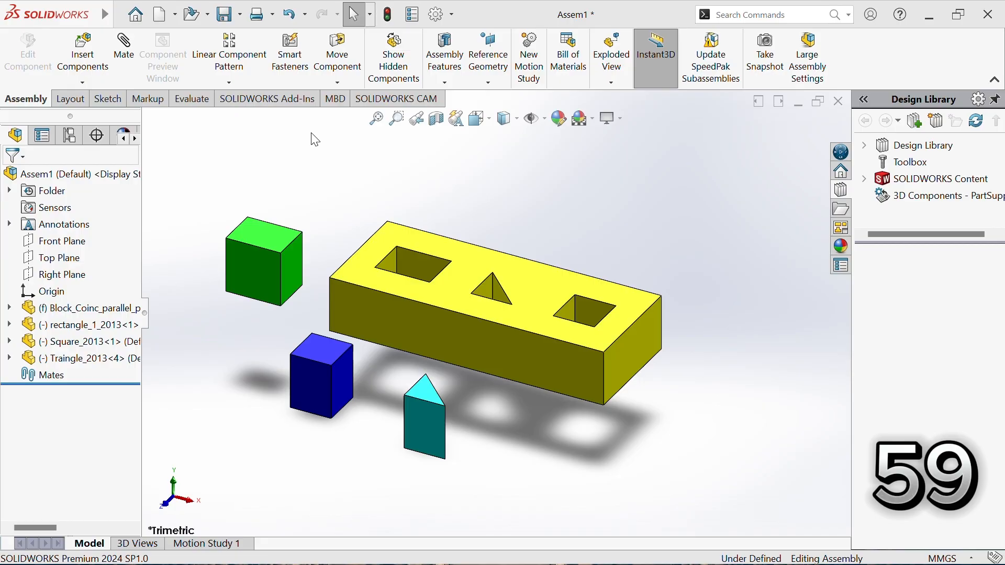
- In Assem1, add a coincident mate between the green block's top face and the yellow block's top face
left_click(134, 42)
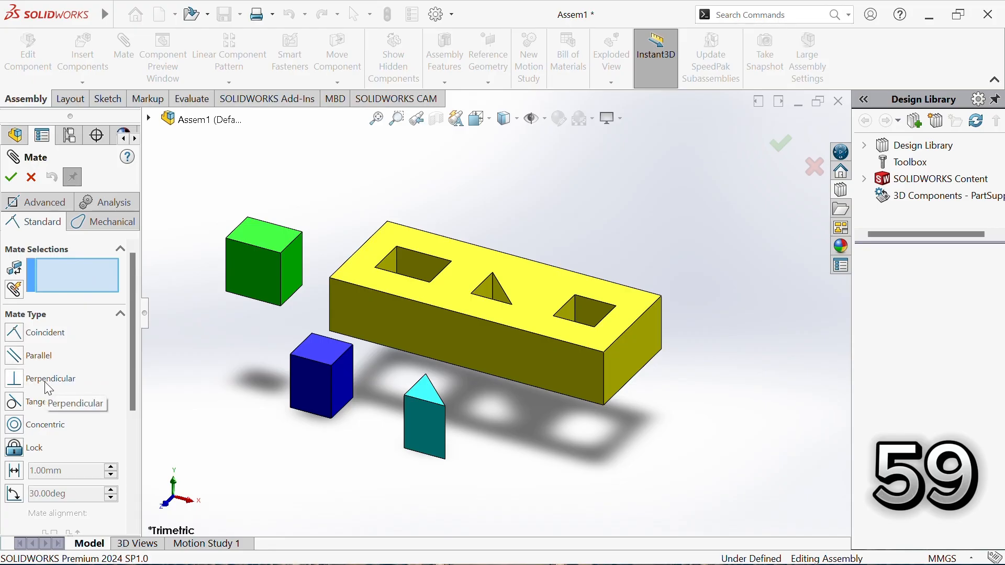
left_click(258, 224)
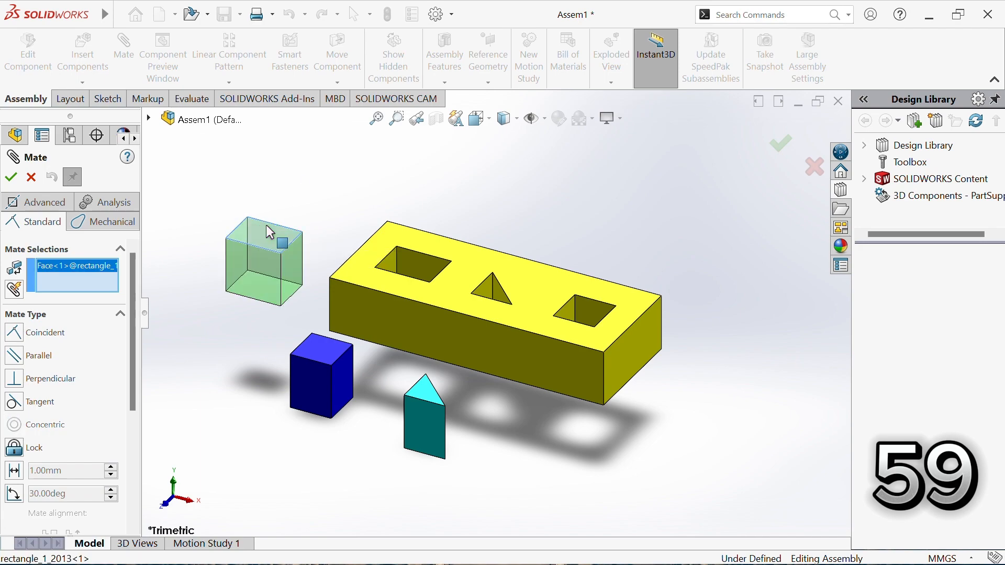
left_click(402, 236)
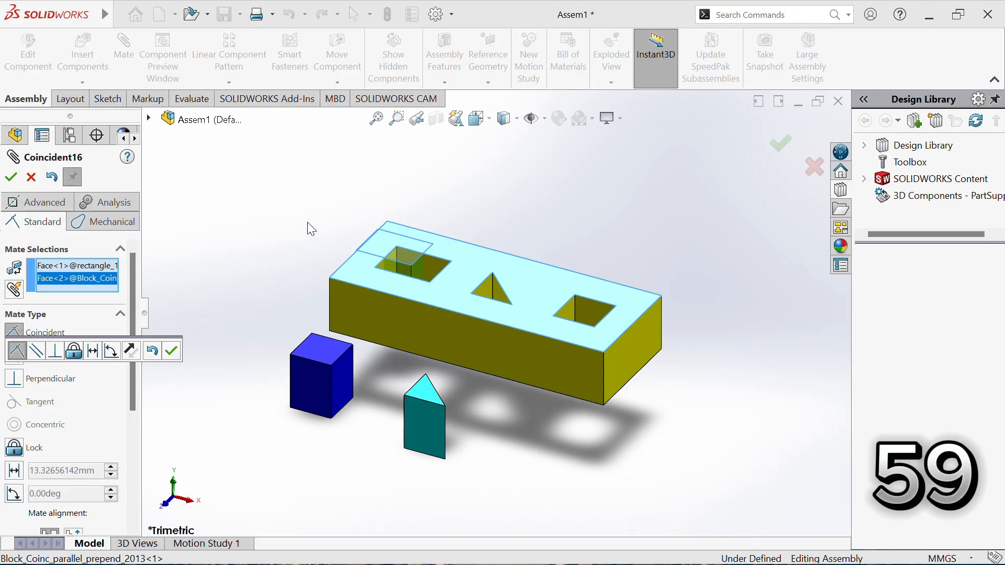
left_click(172, 351)
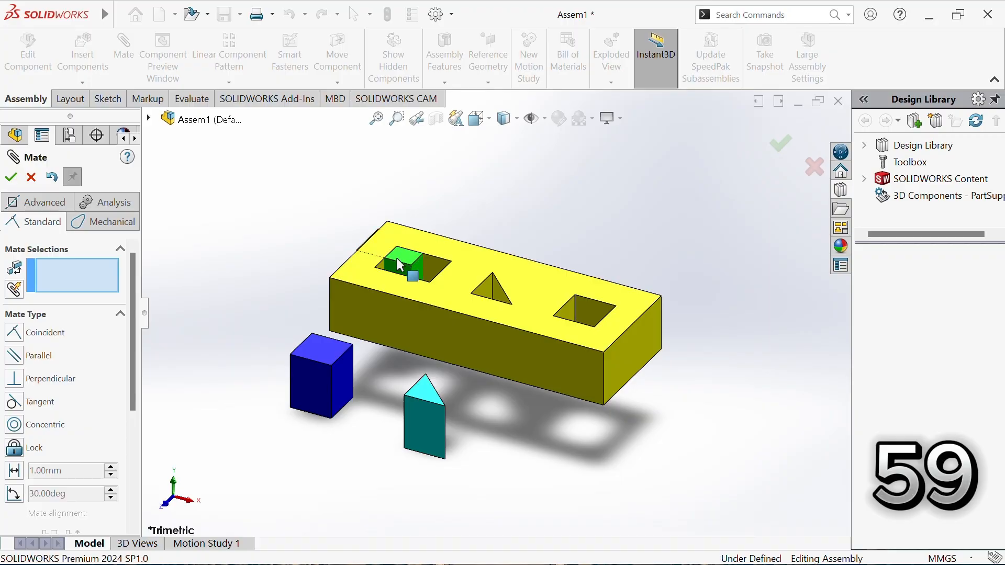
- Slide the green block off the yellow block and mate its front-left top corner coincident with the rectangular pocket's front-left corner
left_click_drag(397, 257, 296, 225)
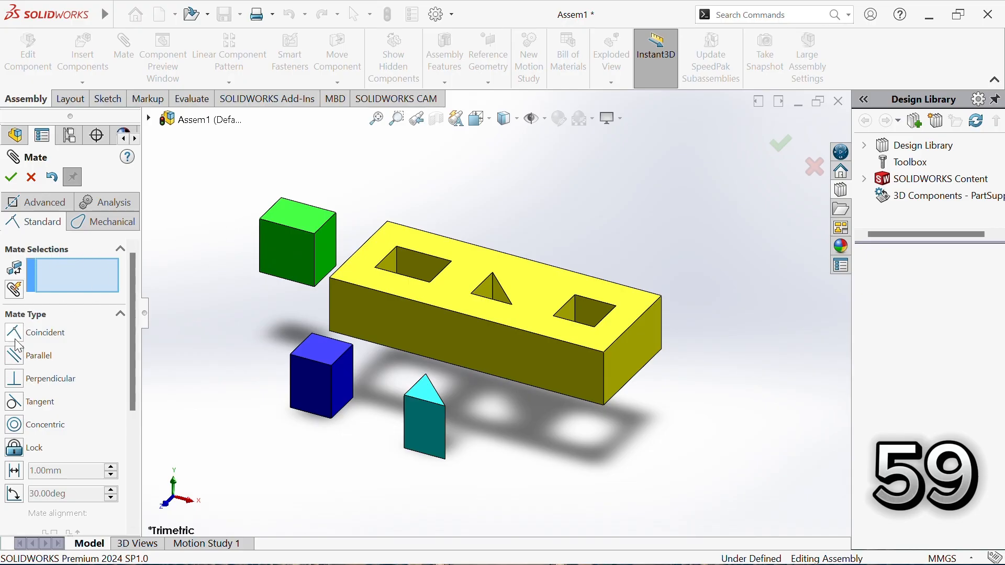
left_click(261, 219)
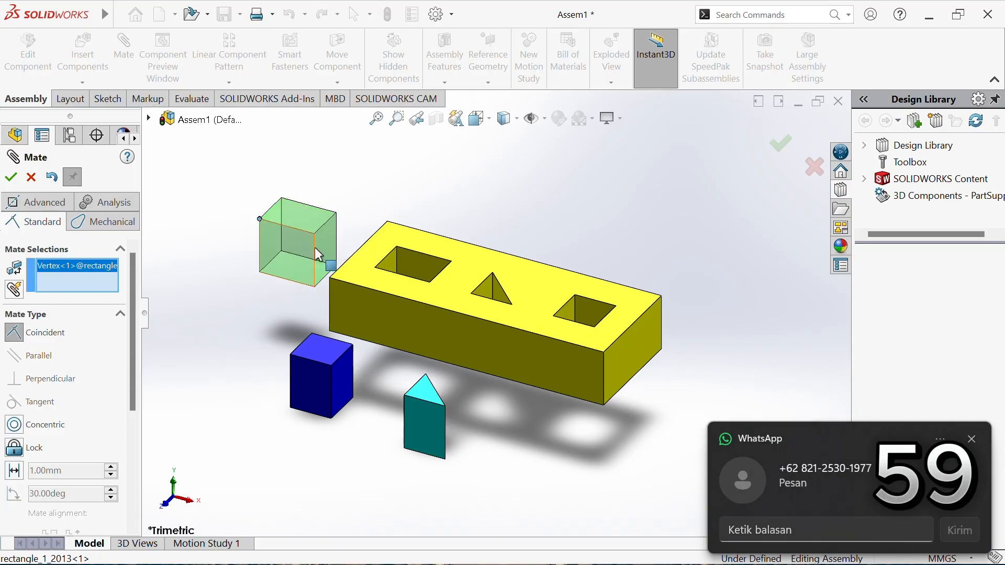
left_click(375, 267)
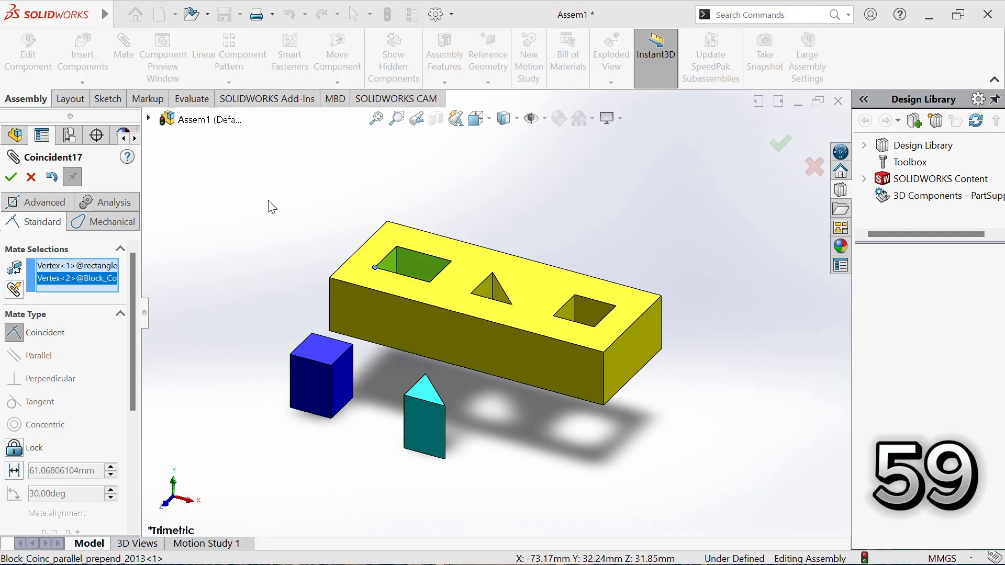
left_click_drag(420, 264, 404, 225)
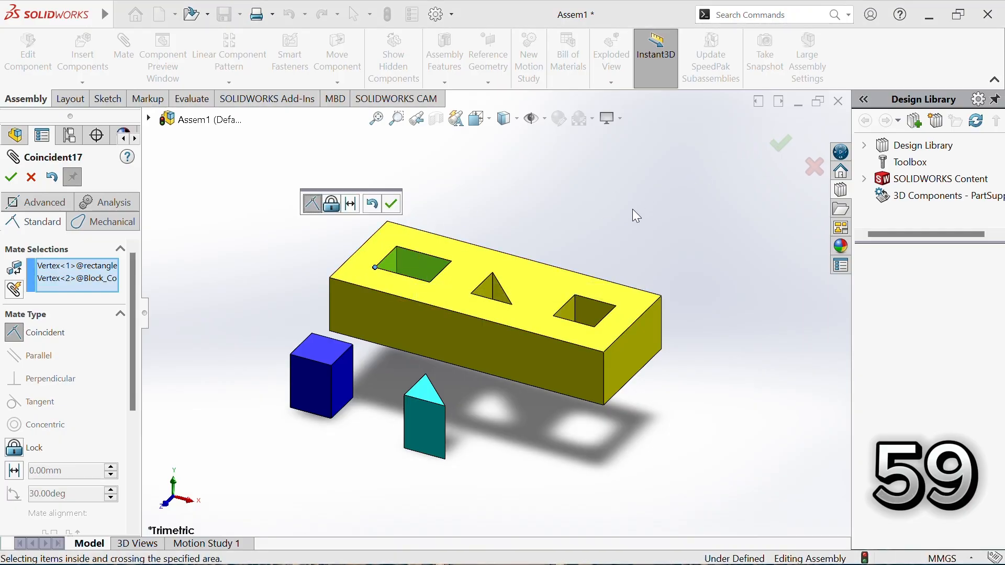
left_click(392, 204)
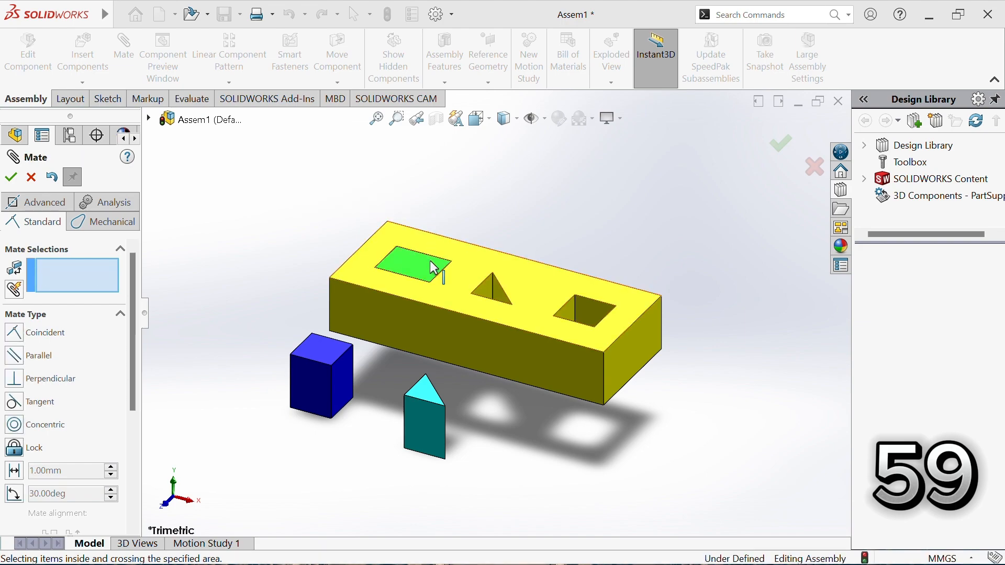
- Mate the green block's rear-right top corner coincident with the pocket's rear-right corner, and try moving the mated block
mouse_move(441, 264)
left_mouse_down()
mouse_move(422, 220)
mouse_move(435, 266)
left_mouse_up()
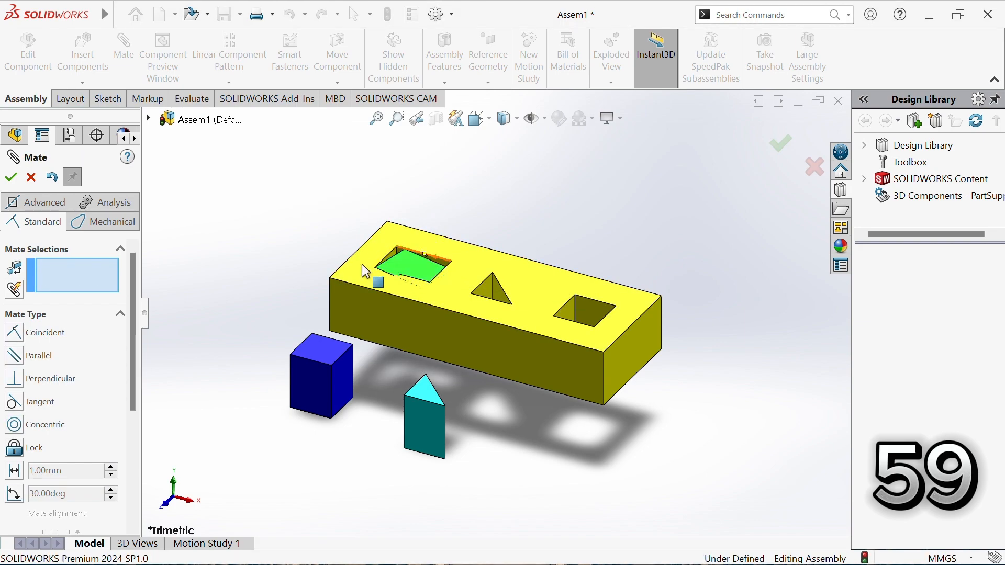
left_click(452, 262)
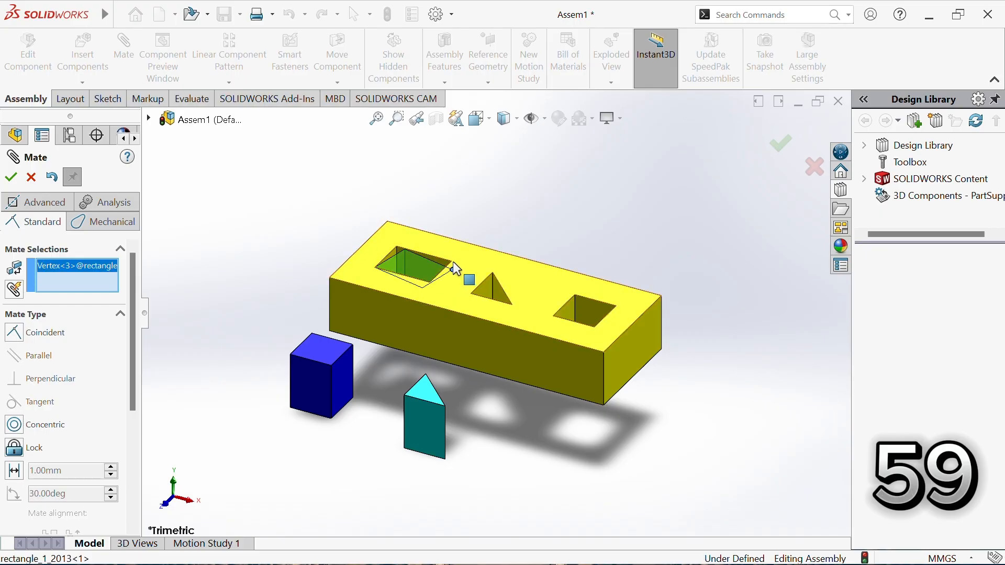
left_click(454, 267)
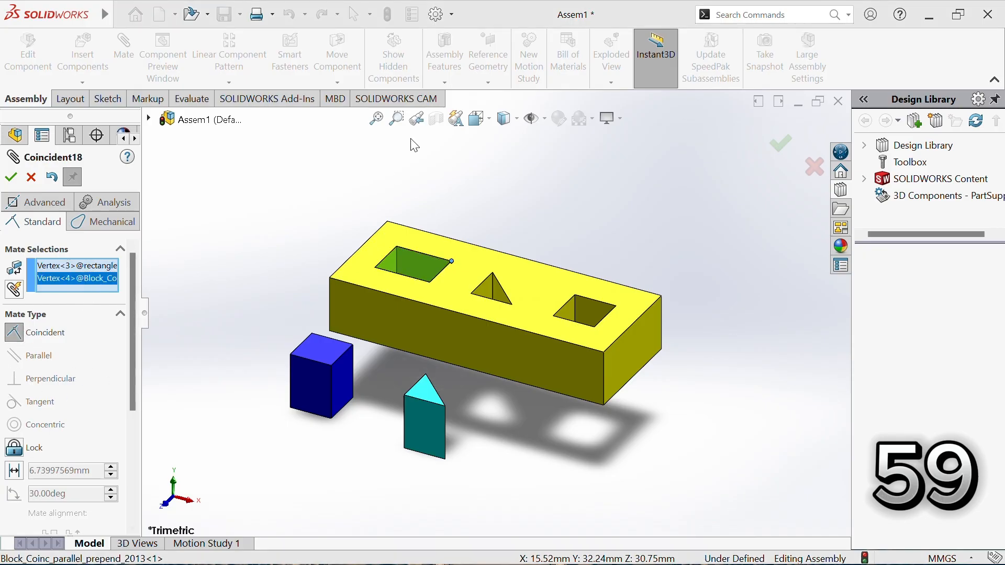
left_click(14, 178)
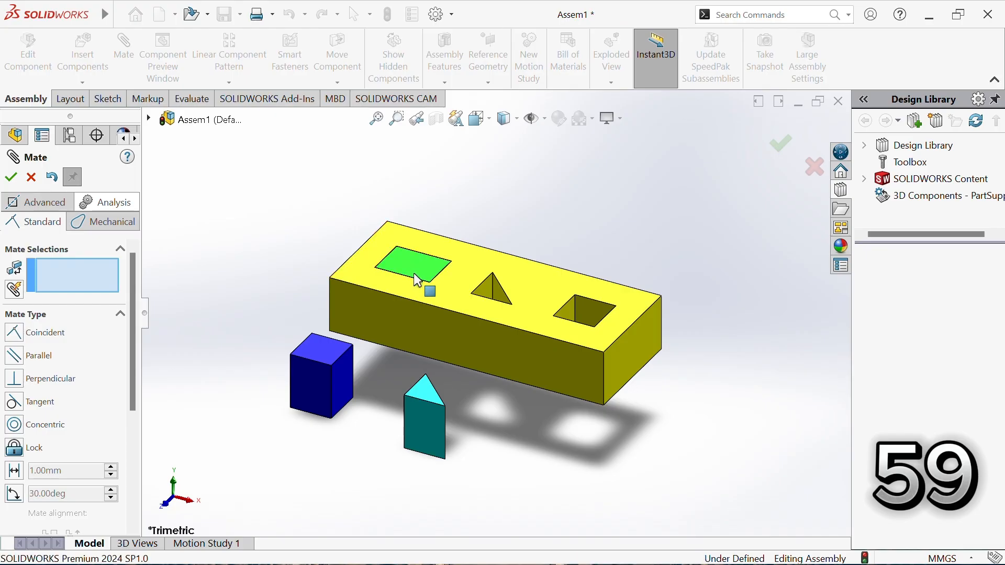
left_click(781, 145)
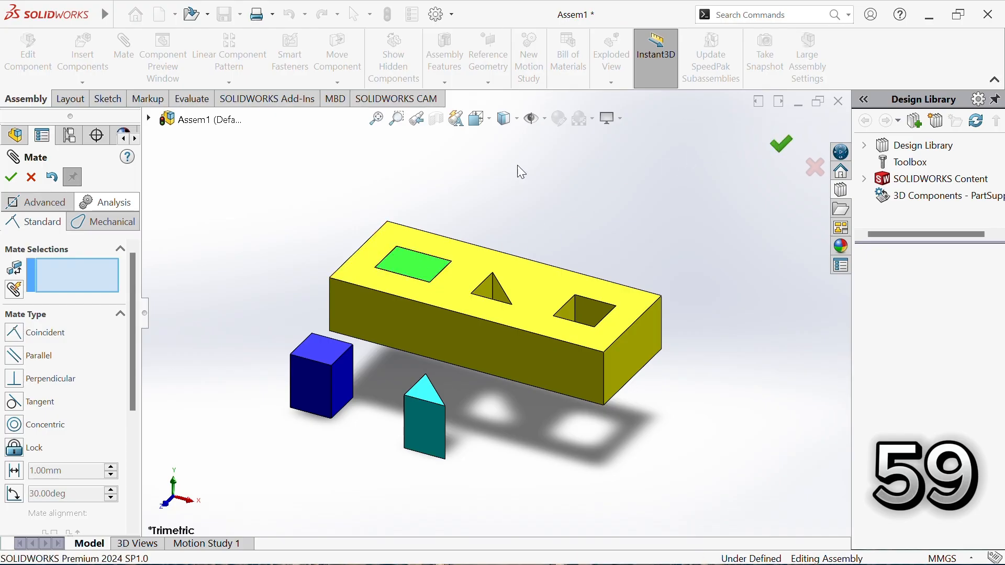
left_click_drag(417, 273, 407, 248)
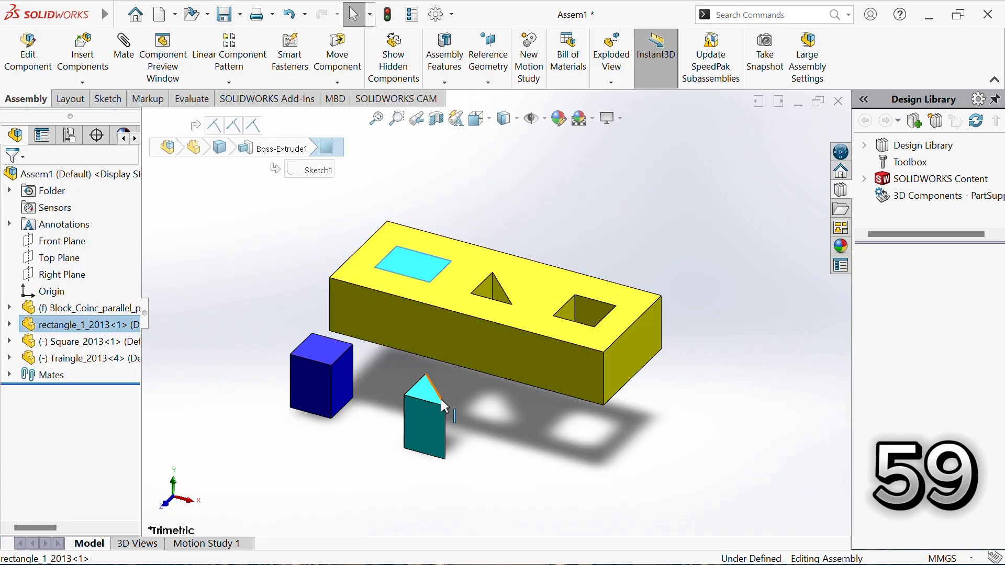
- Move the triangular block up behind the yellow block and freely rotate it into a tilted orientation
left_click_drag(430, 395, 572, 191)
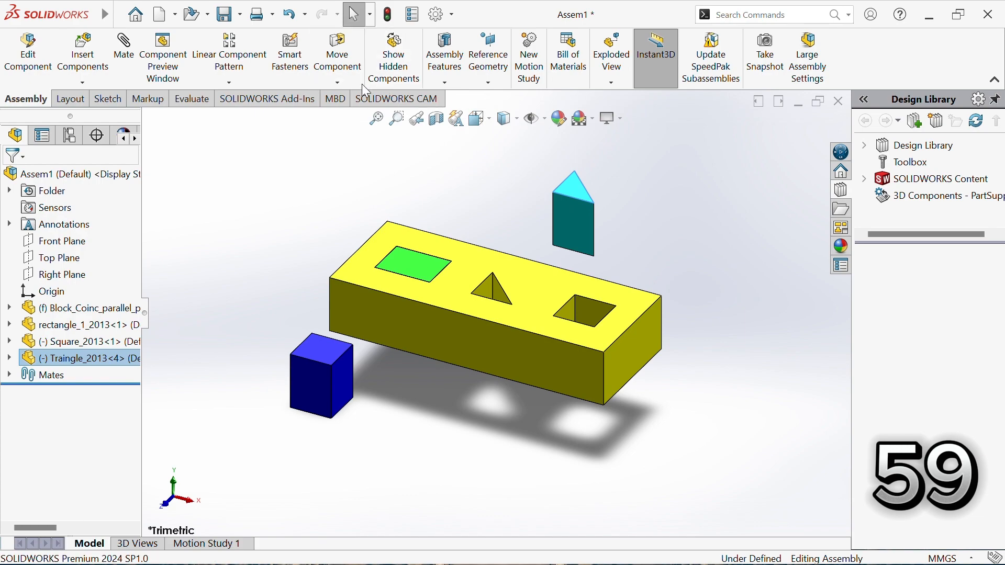
left_click(337, 82)
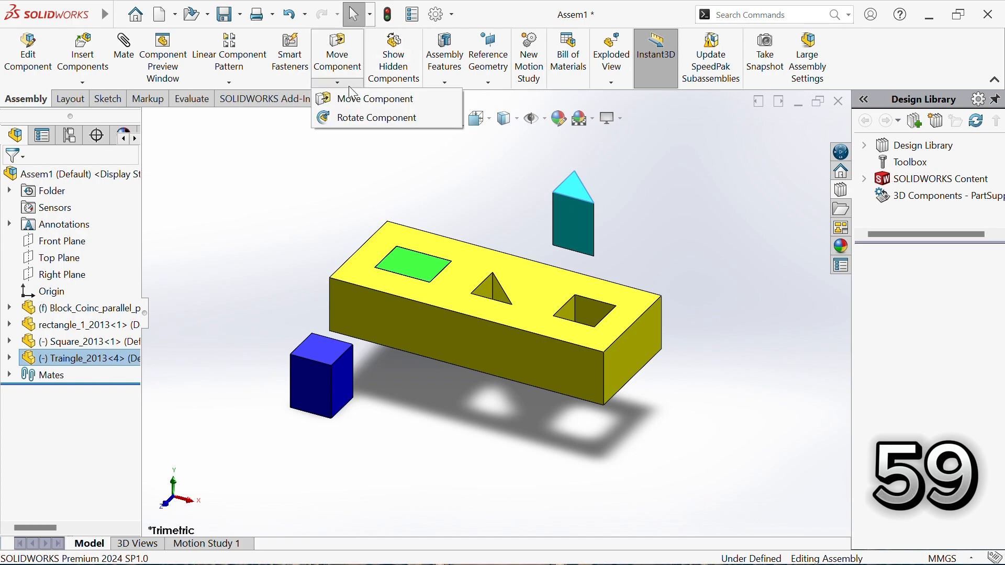
left_click(359, 121)
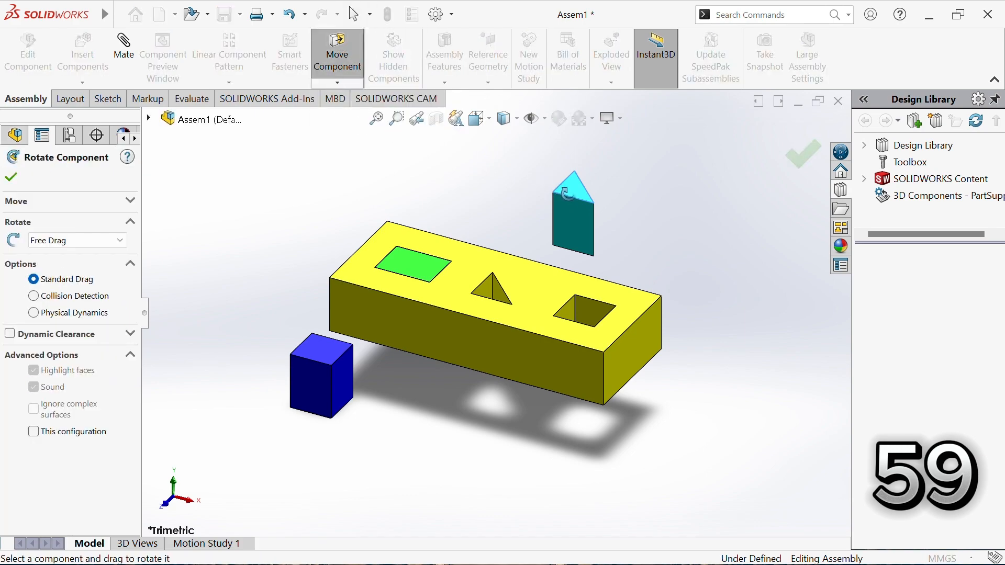
left_click_drag(559, 194, 538, 242)
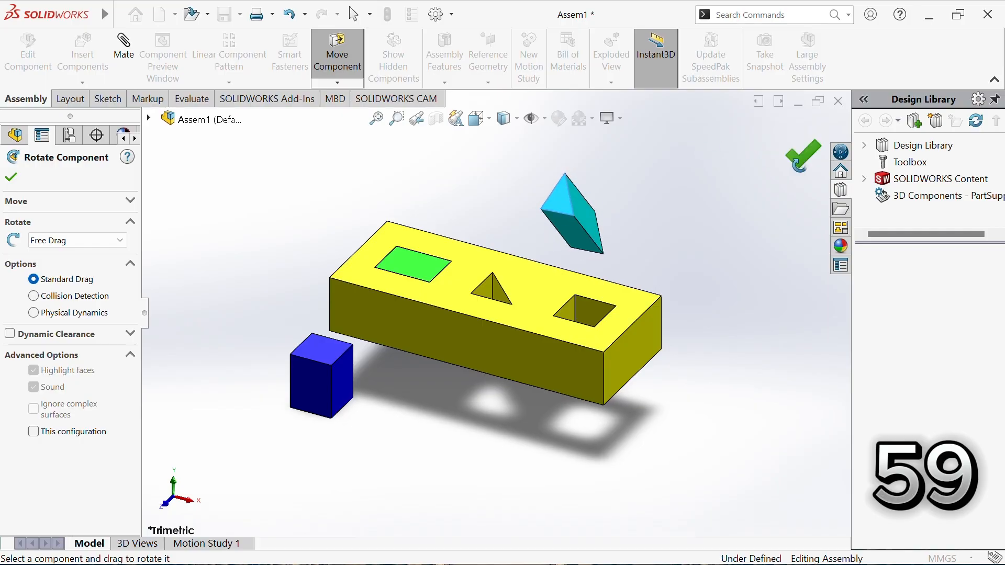
left_click(798, 158)
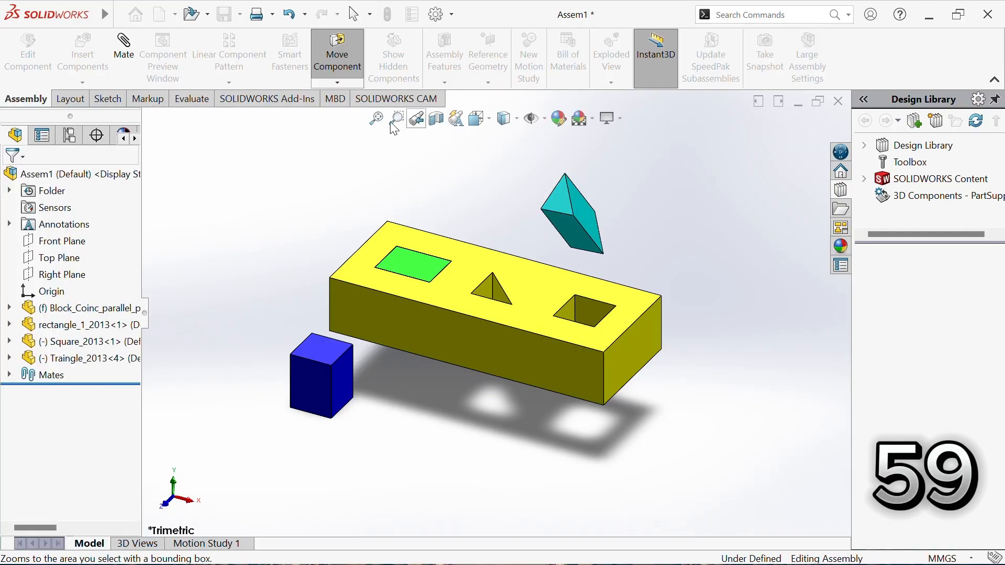
- Add a parallel mate between the triangular block's top face and the yellow block's top face
left_click(568, 206)
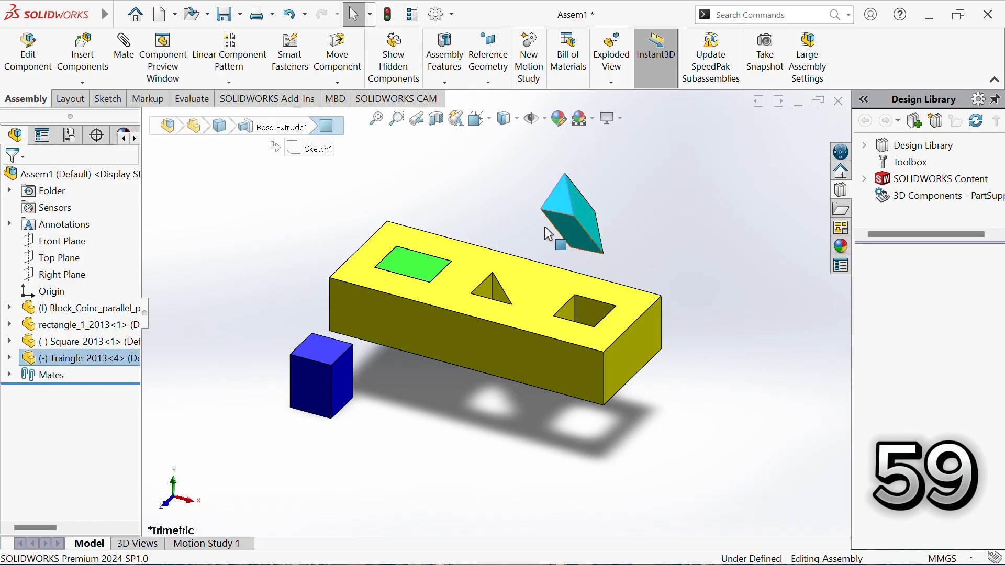
left_click(517, 273, "ctrl")
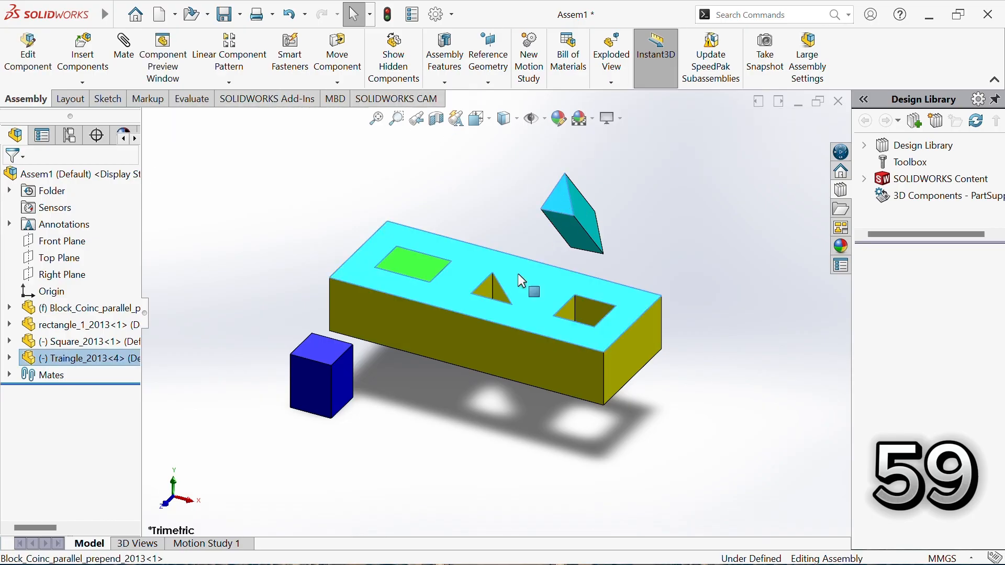
left_click(135, 57)
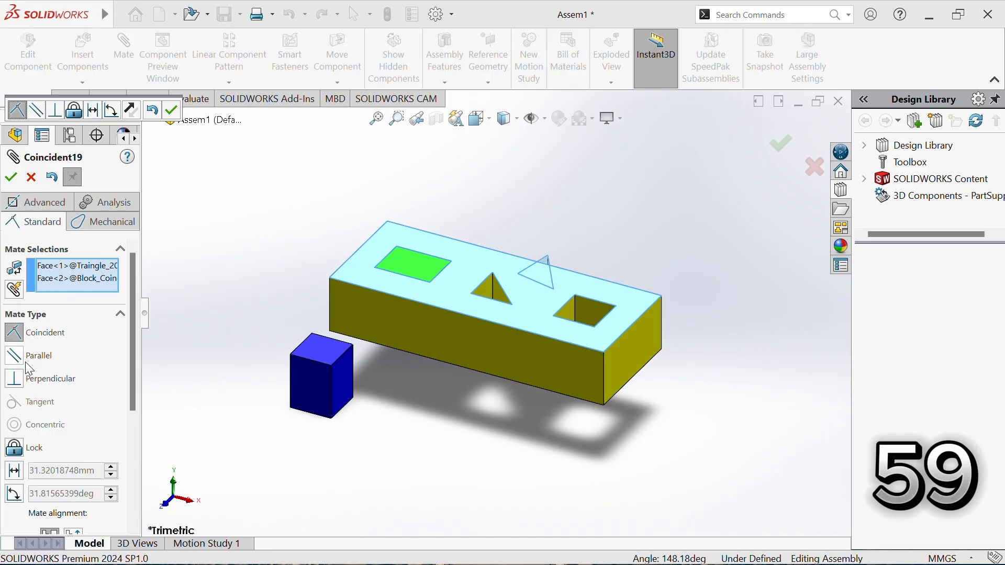
left_click(17, 361)
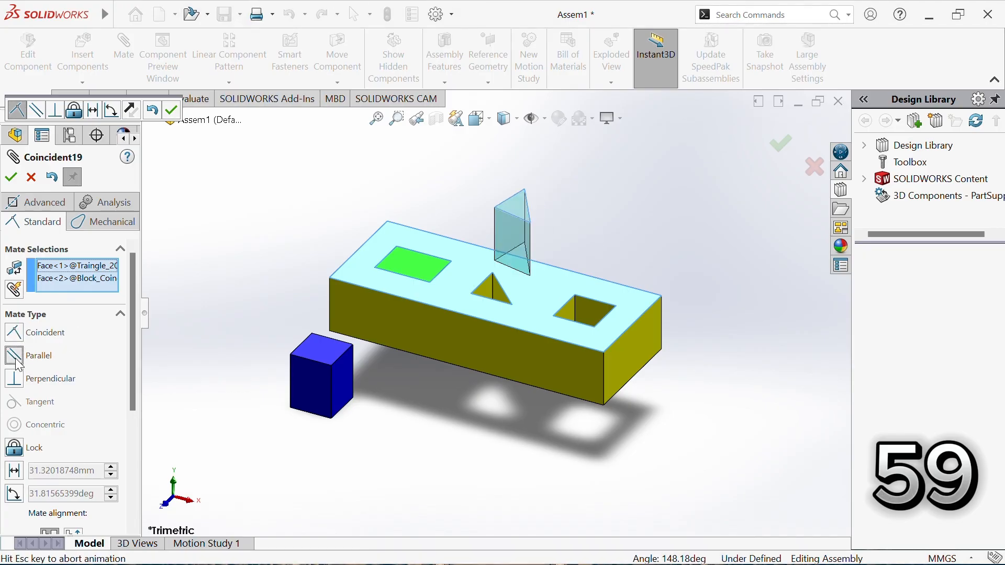
left_click(791, 145)
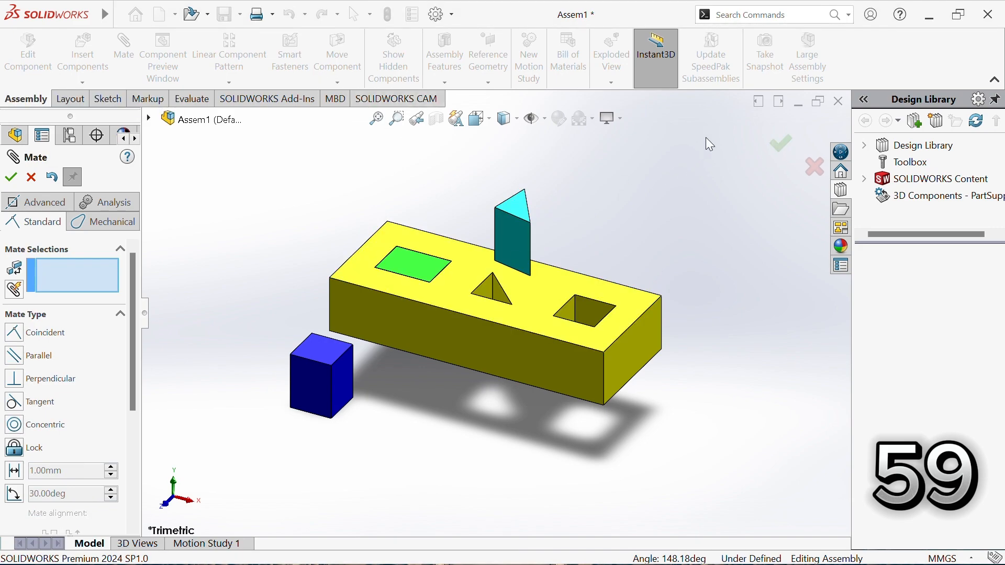
left_click(777, 148)
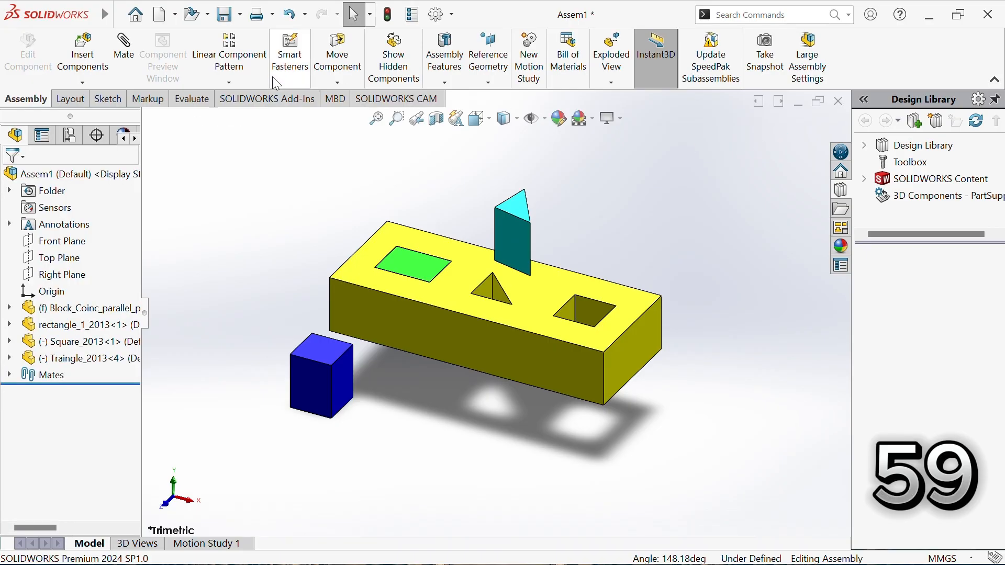
- Rotate the triangular block until its front face lines up with the front edge of the triangular pocket
left_click(358, 86)
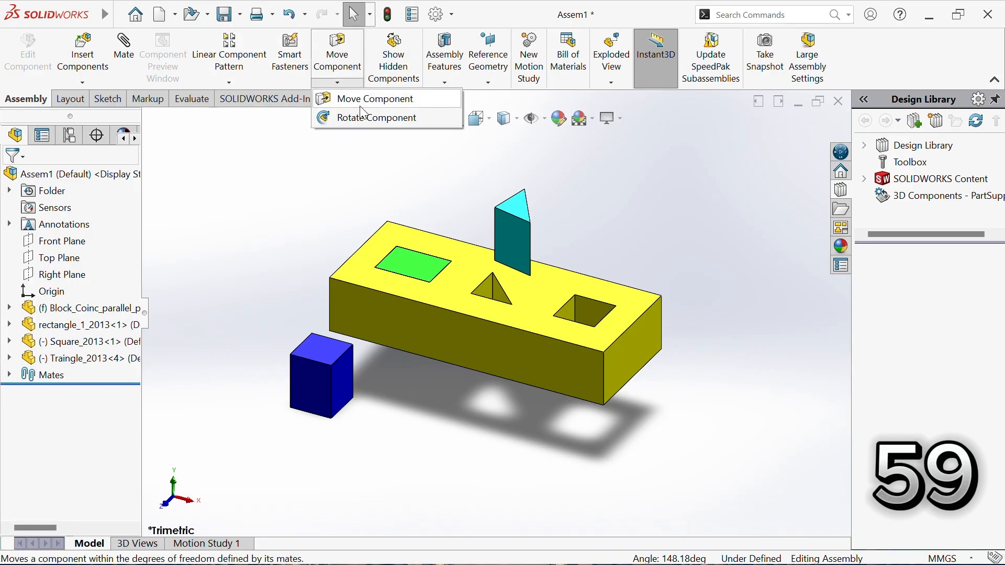
left_click(365, 116)
left_click_drag(505, 227, 530, 234)
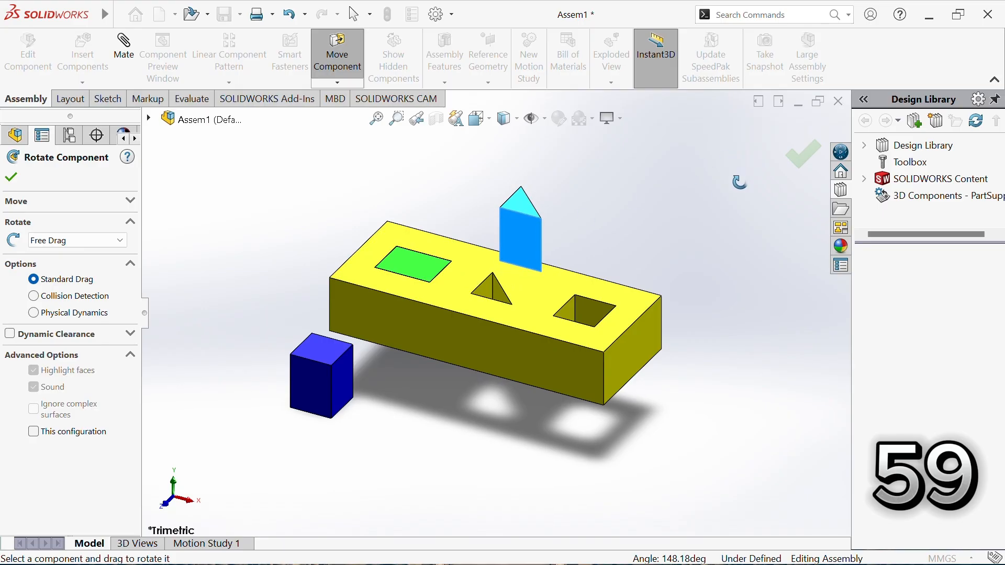
left_click(799, 155)
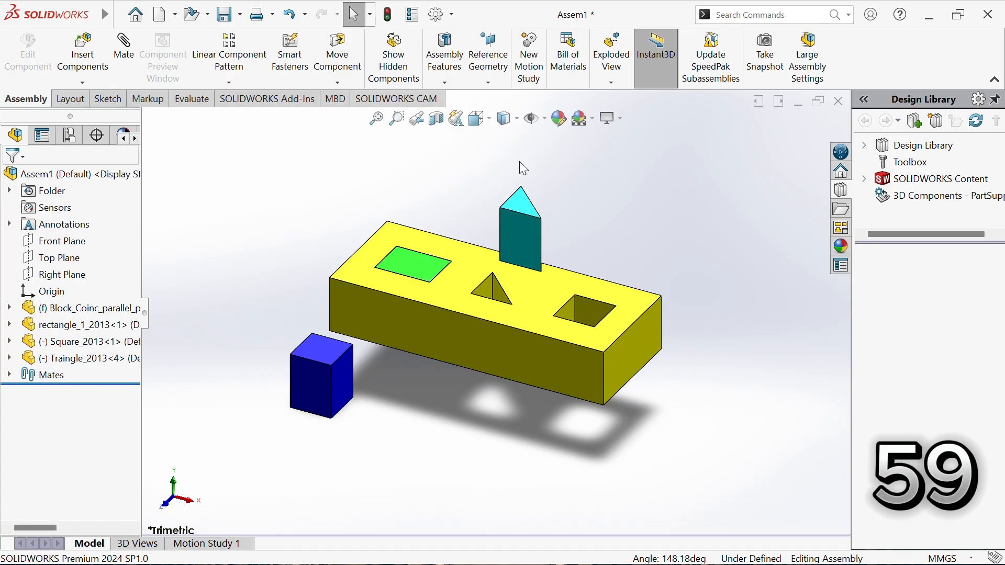
left_click(346, 82)
left_click(377, 111)
left_click_drag(520, 224, 486, 198)
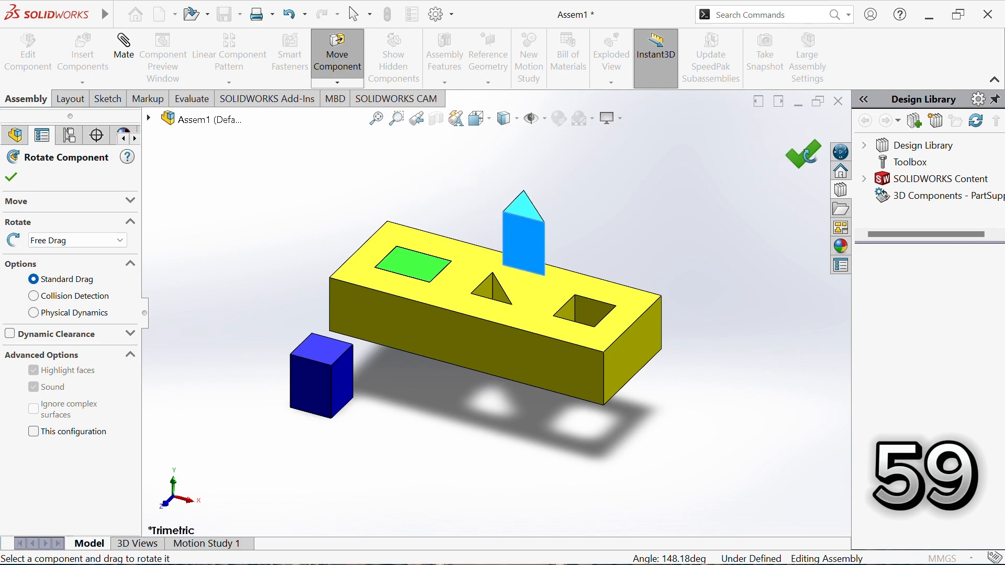
left_click(802, 154)
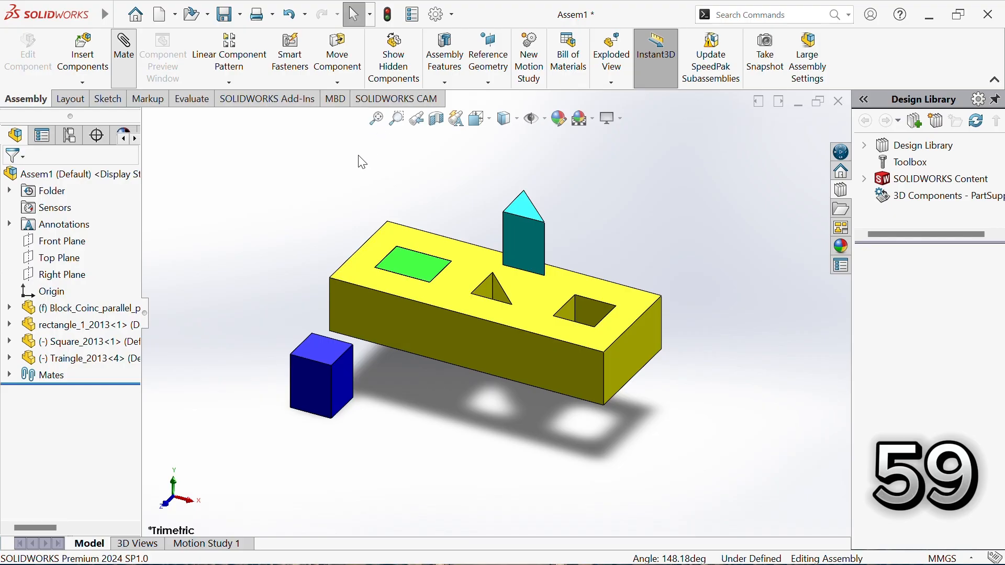
- Add a perpendicular mate between the triangular block's front face and the left side wall of the triangular pocket
left_click(519, 239)
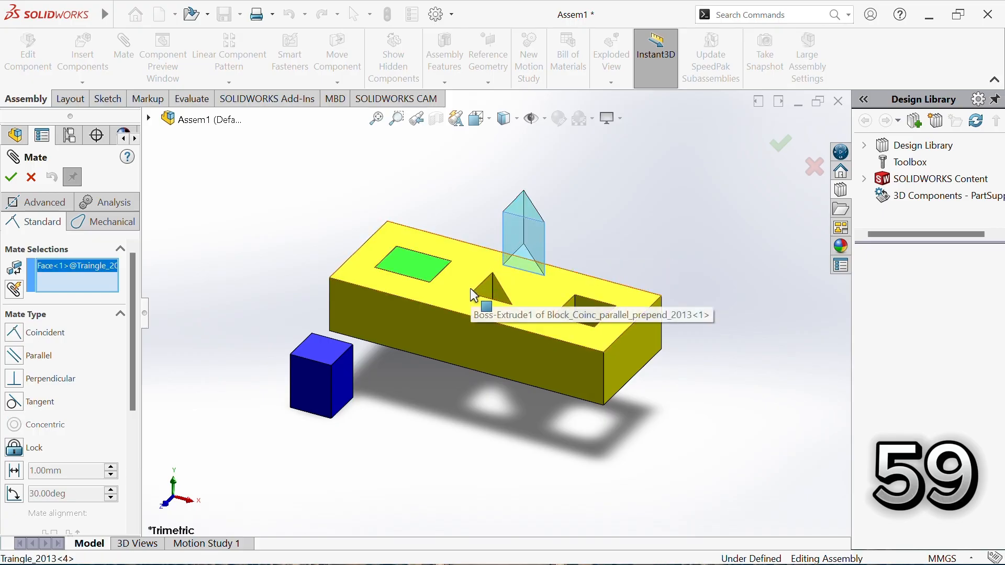
left_click(490, 283)
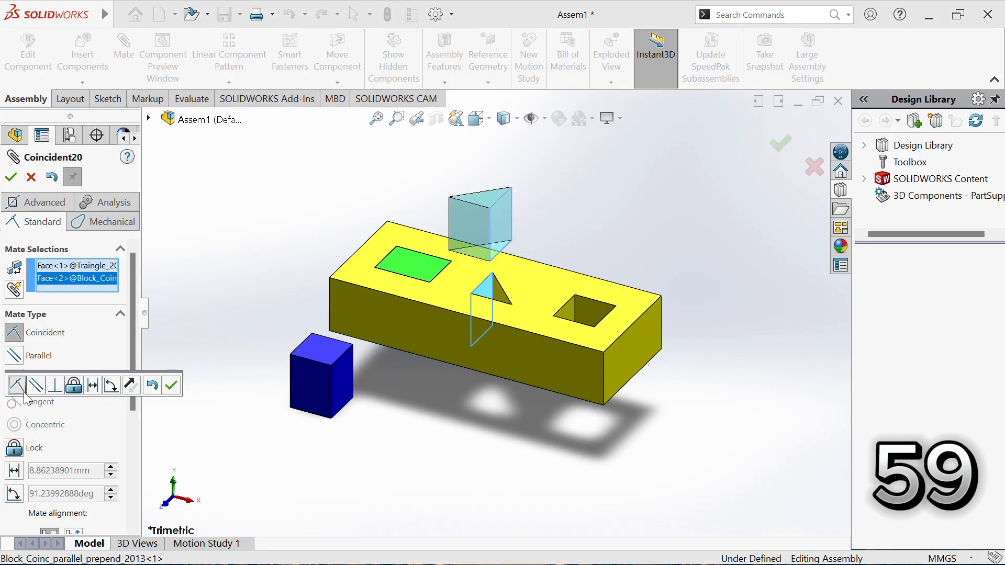
left_click(55, 388)
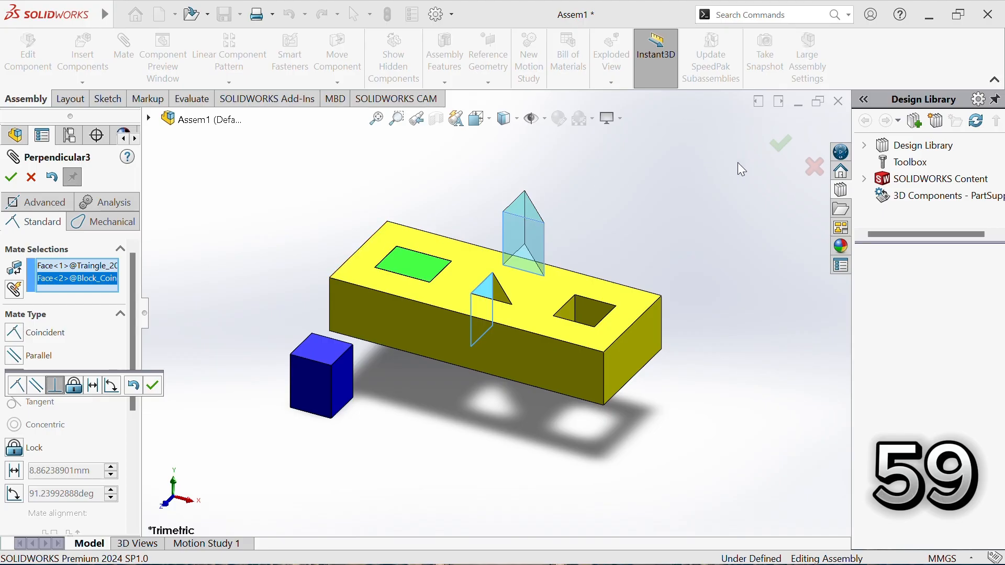
left_click(790, 146)
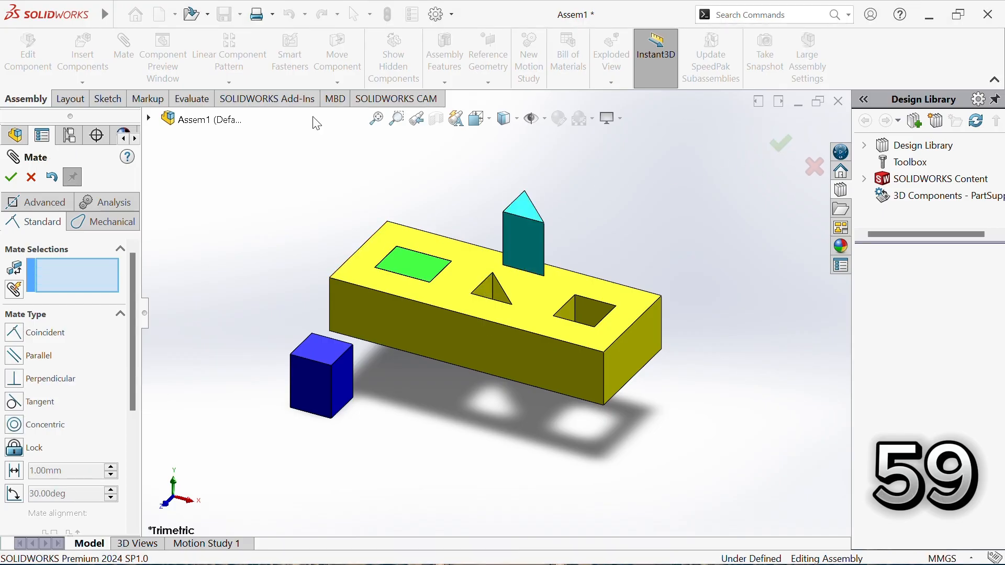
left_click(504, 232)
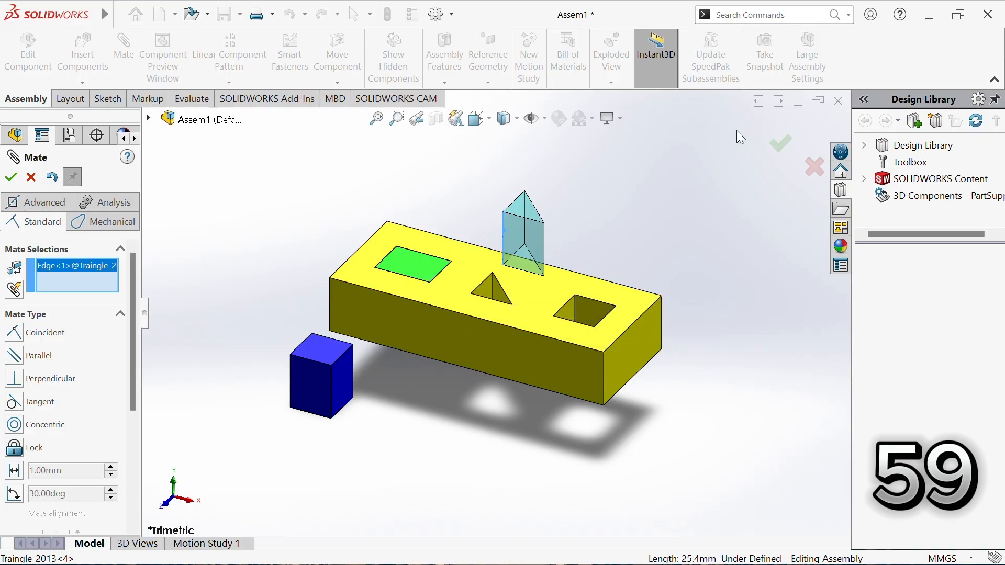
left_click(815, 167)
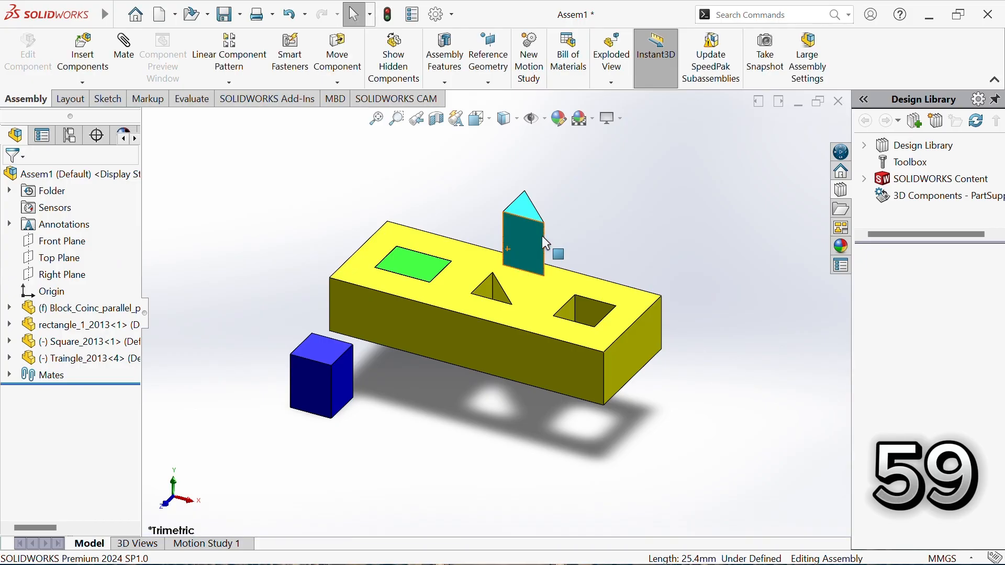
left_click(544, 237)
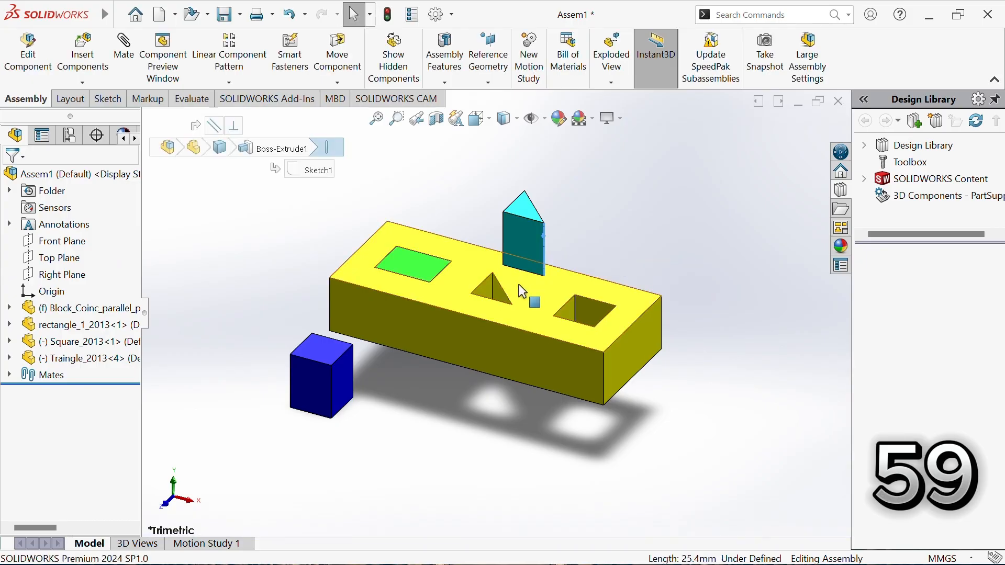
left_click(575, 207)
- Mate the triangular block's front-right top corner coincident with the triangular pocket's front-right corner
left_click(545, 222)
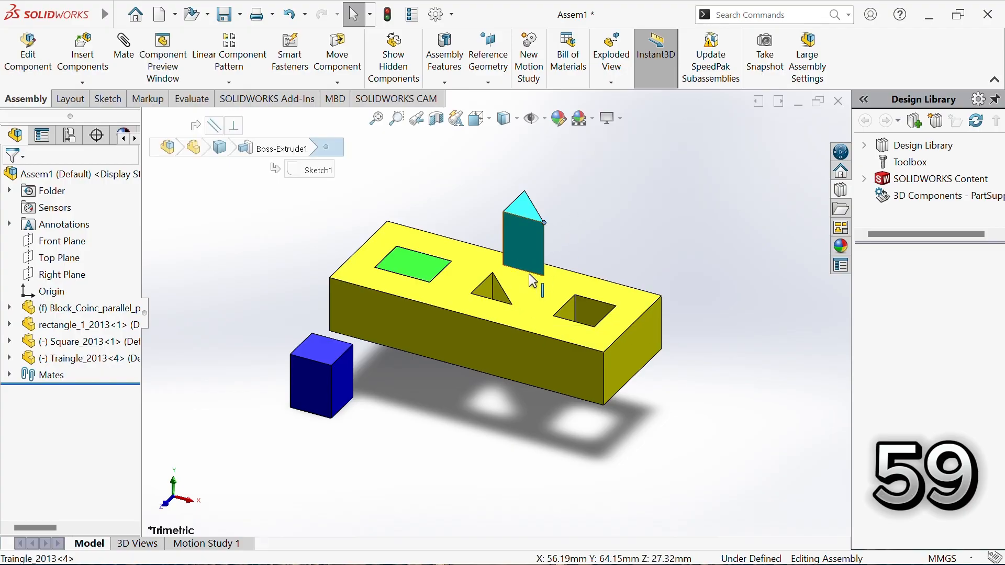
left_click(512, 304, "ctrl")
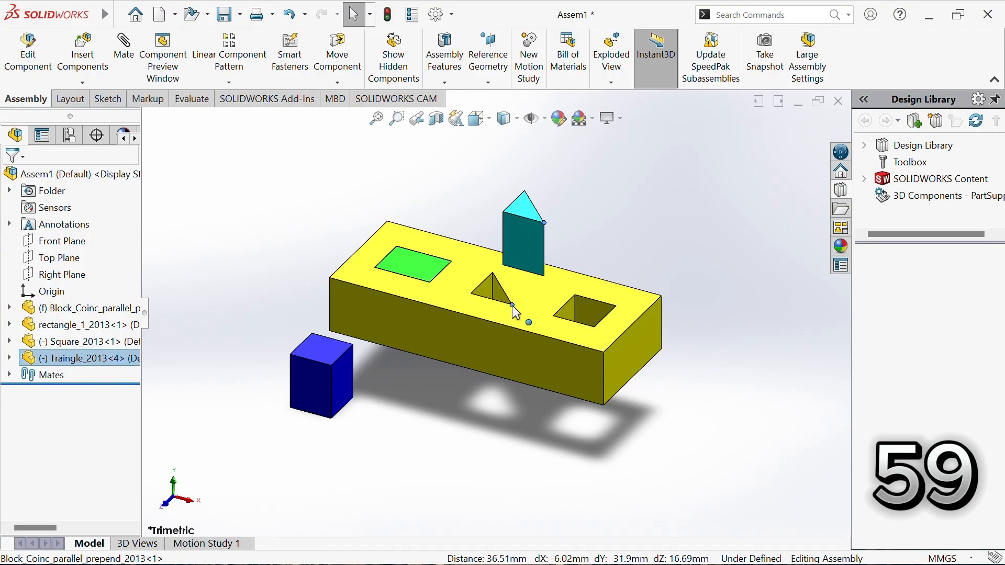
left_click(124, 50)
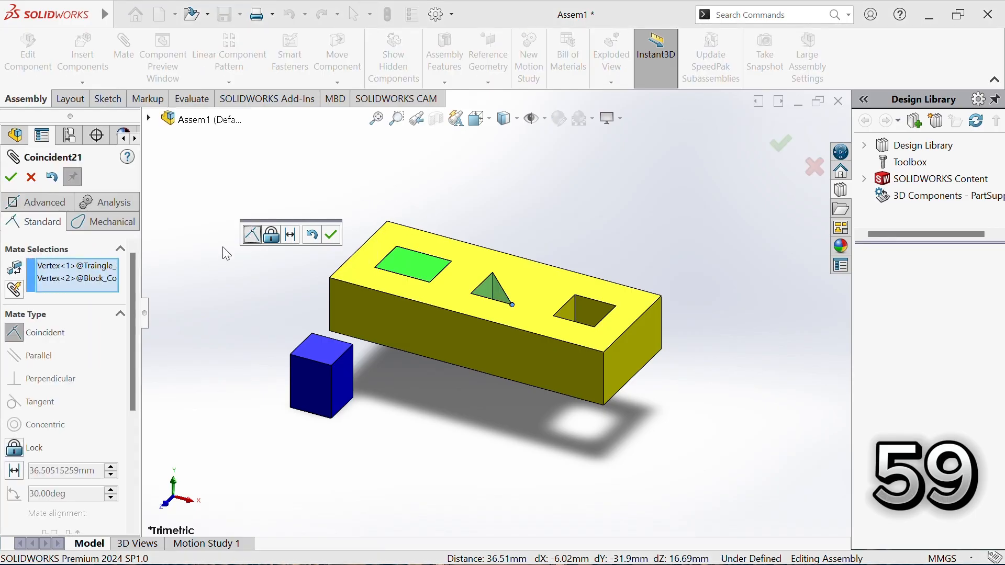
left_click(333, 234)
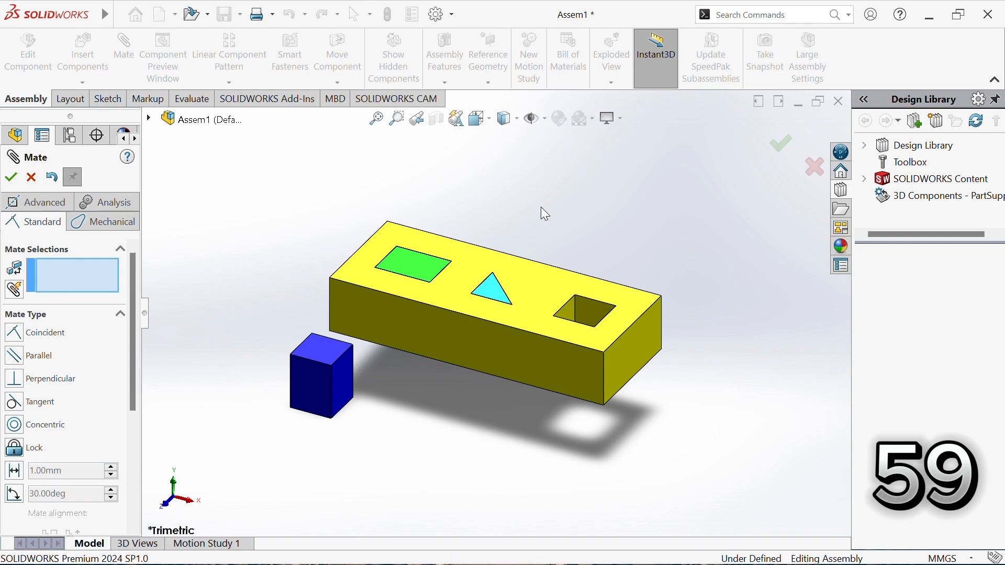
- Mate the blue square block's front-left top corner coincident with the square pocket's front-left corner
left_click(290, 354)
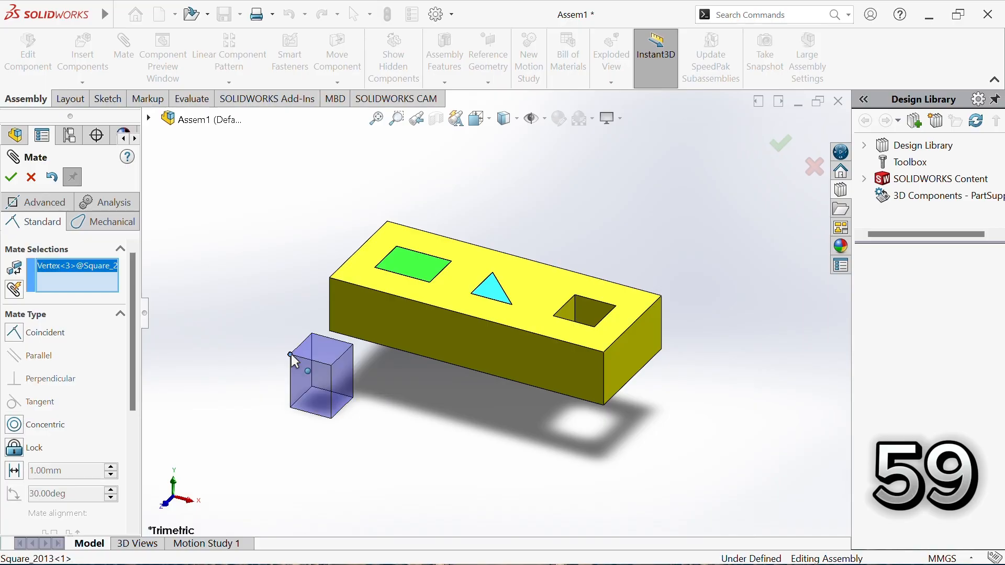
left_click(553, 317)
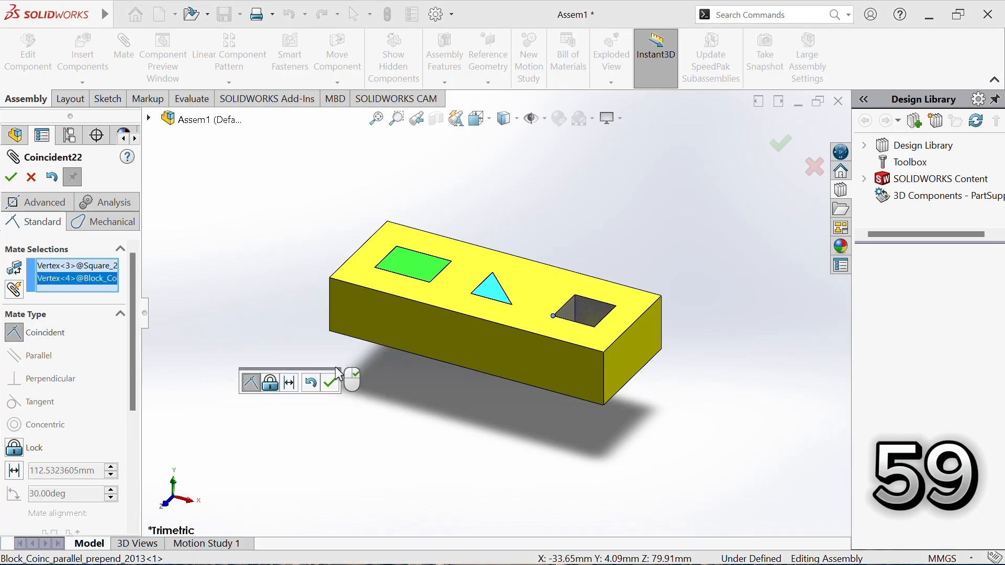
left_click(331, 383)
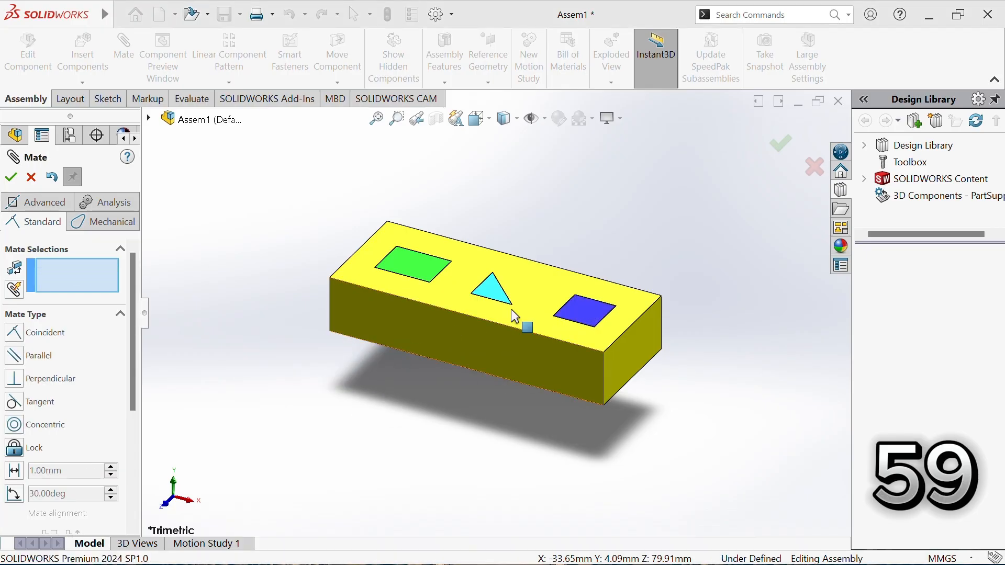
left_click(616, 306)
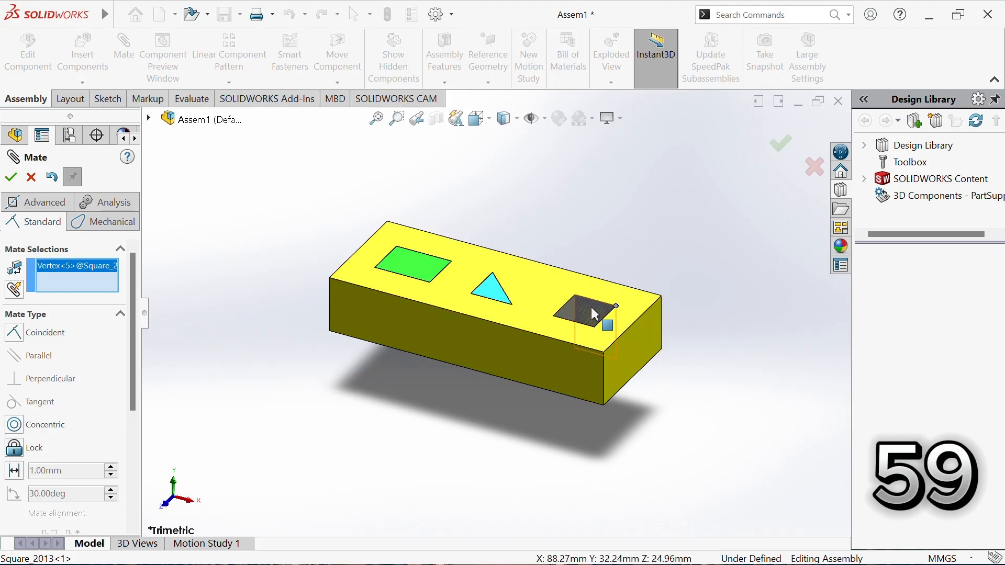
left_click(772, 138)
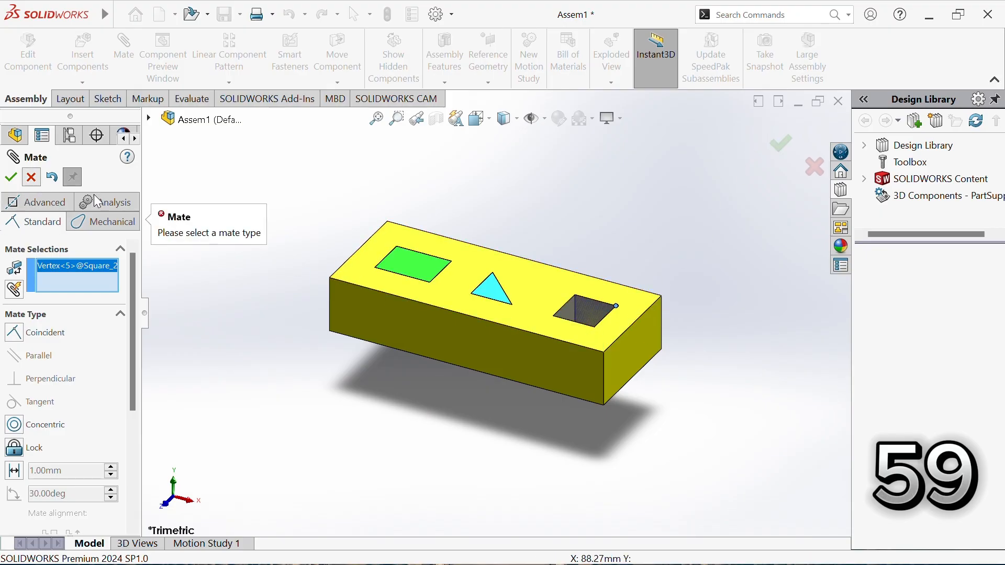
left_click(31, 177)
left_click(572, 285)
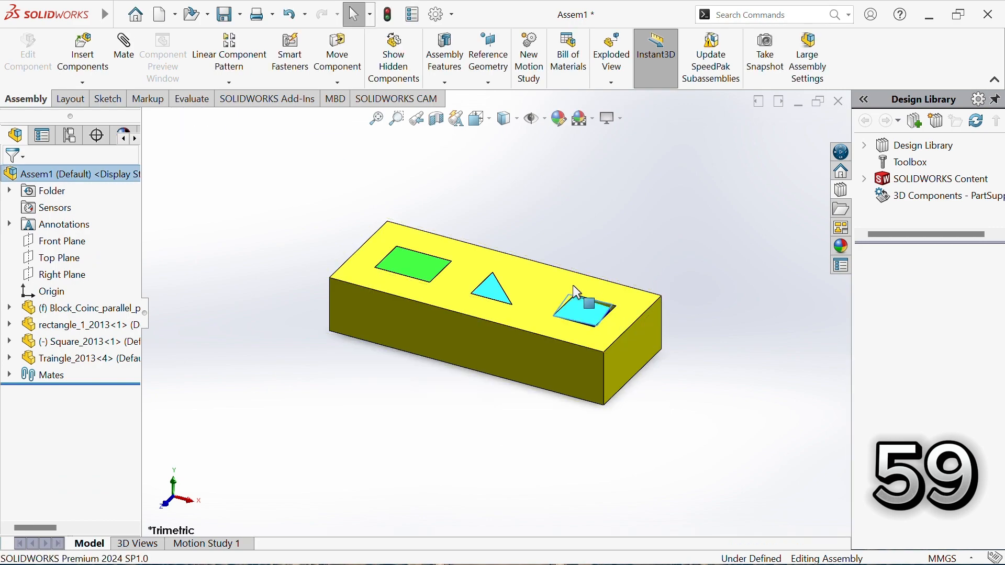
left_click_drag(570, 285, 568, 300)
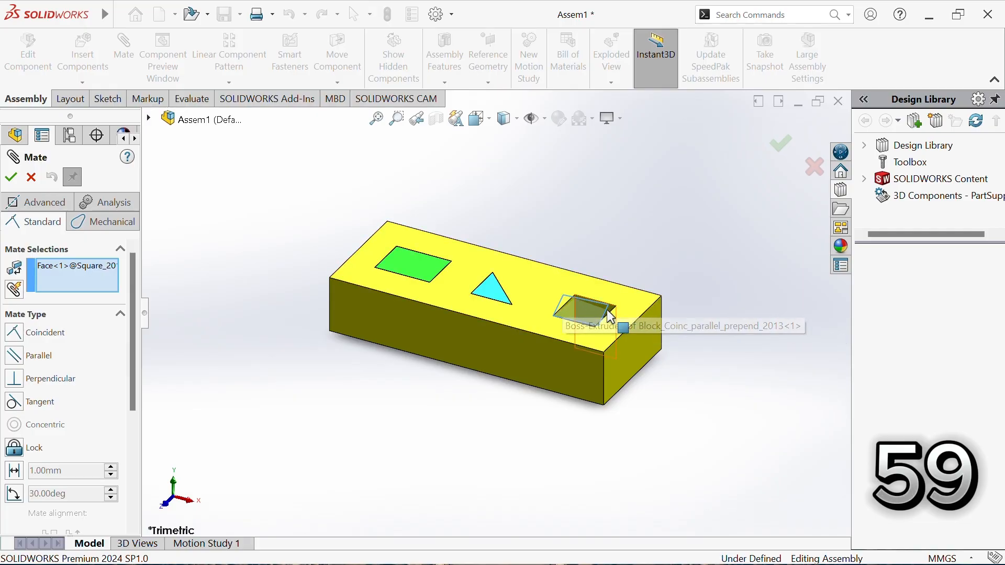
scroll(602, 308, "down", 2)
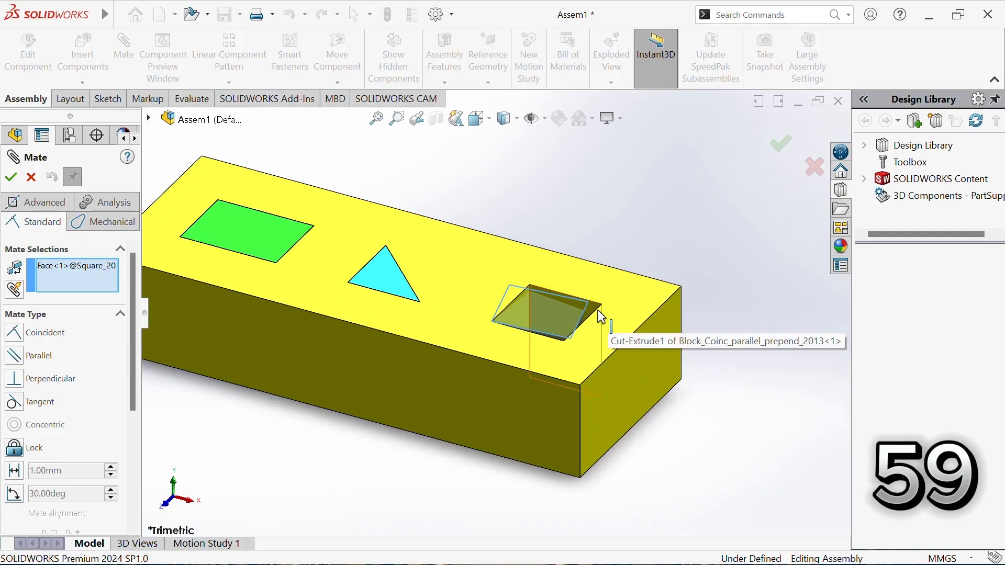
scroll(589, 302, "down", 2)
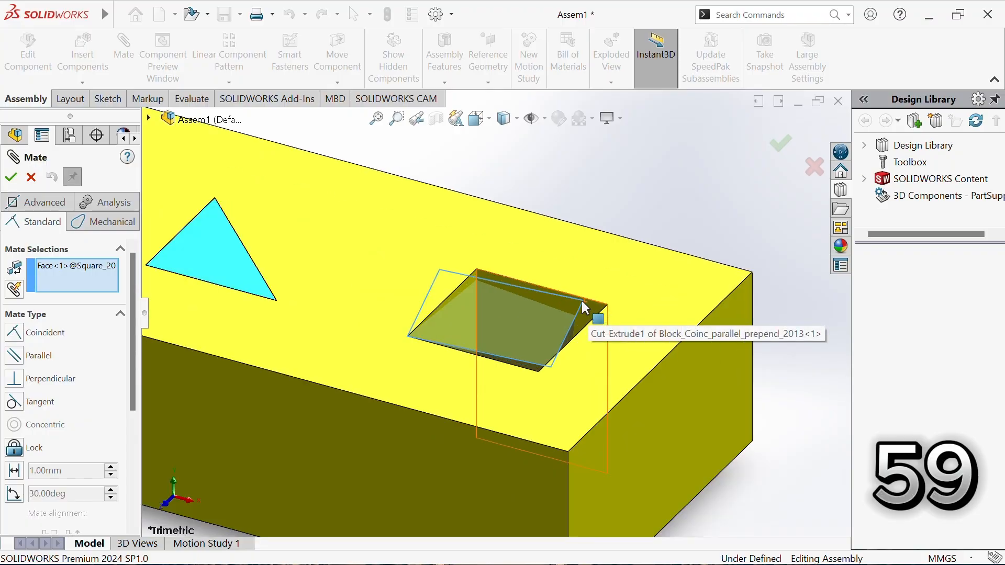
scroll(581, 307, "down", 3)
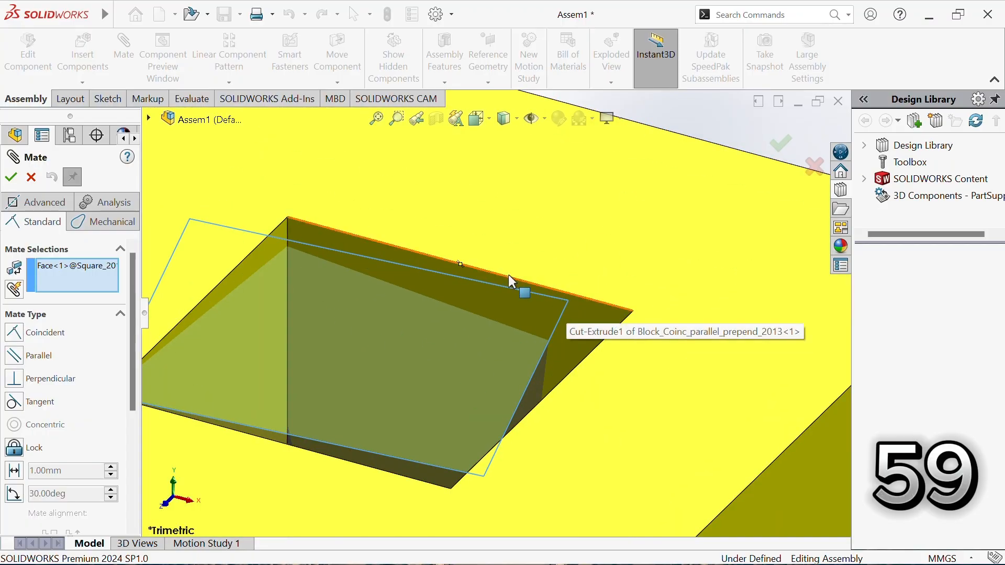
left_click(39, 178)
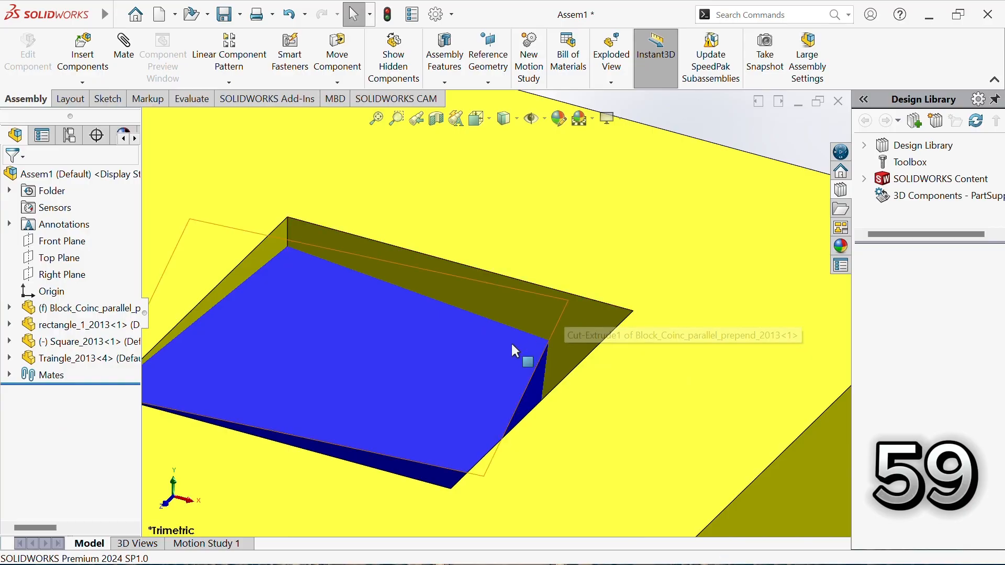
- Rotate the square block about its mated corner until its sides roughly line up with the square pocket
left_click_drag(512, 347, 602, 393)
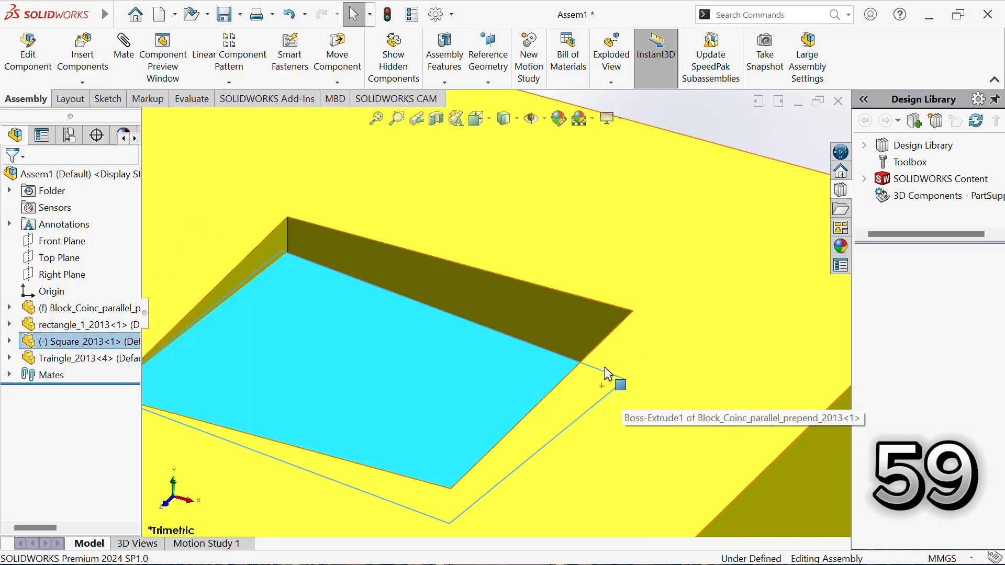
scroll(635, 421, "up", 3)
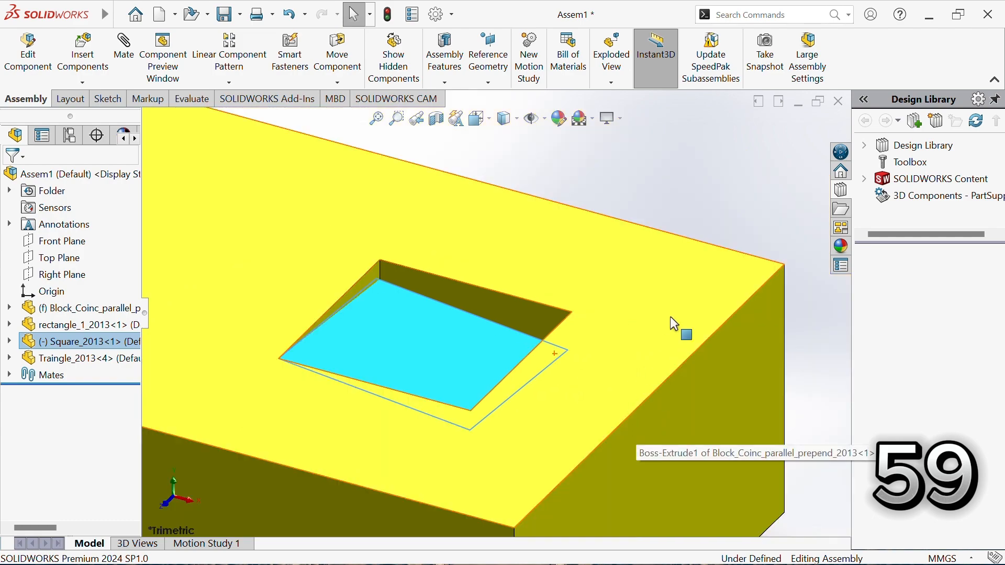
left_click(709, 197)
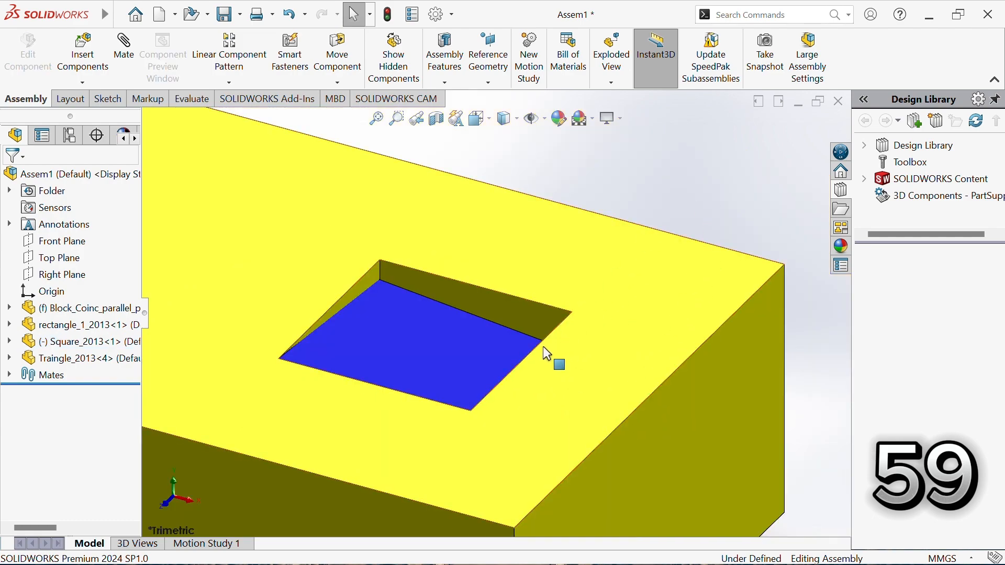
left_click(508, 341)
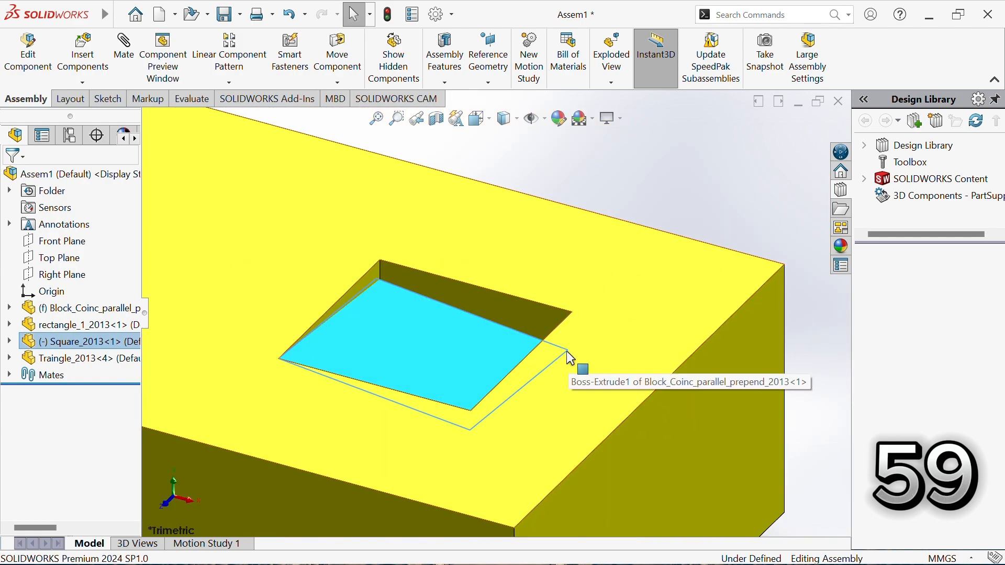
left_click(566, 351)
left_click(665, 188)
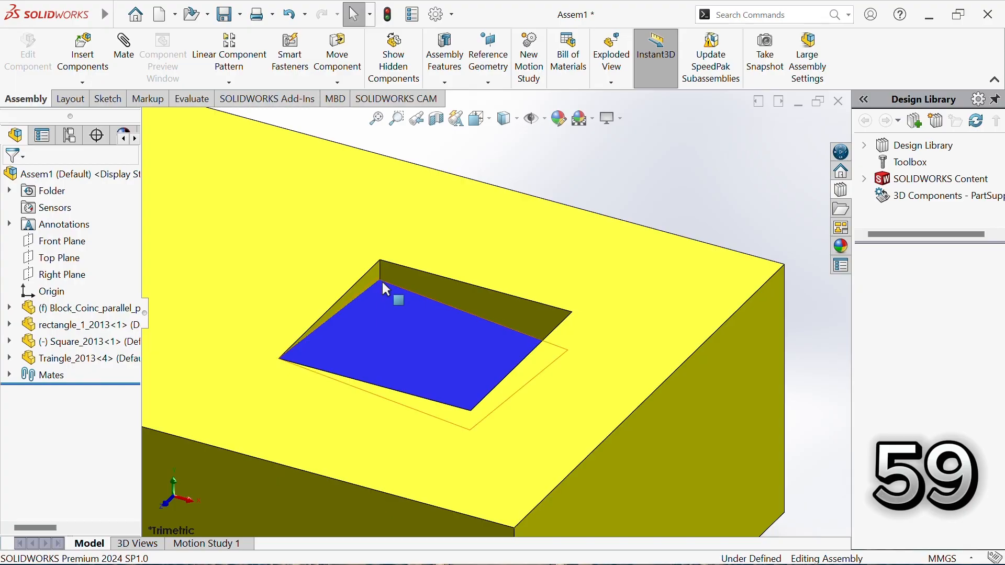
- Add a coincident mate between the square block's back top edge and the square pocket's back top edge, and finish mating
scroll(382, 279, "down", 4)
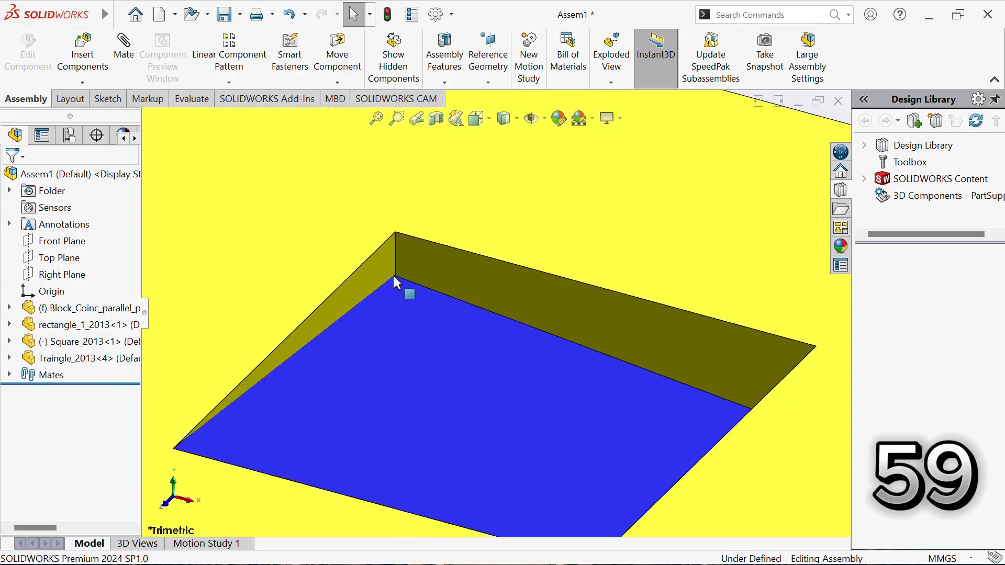
scroll(407, 323, "up", 3)
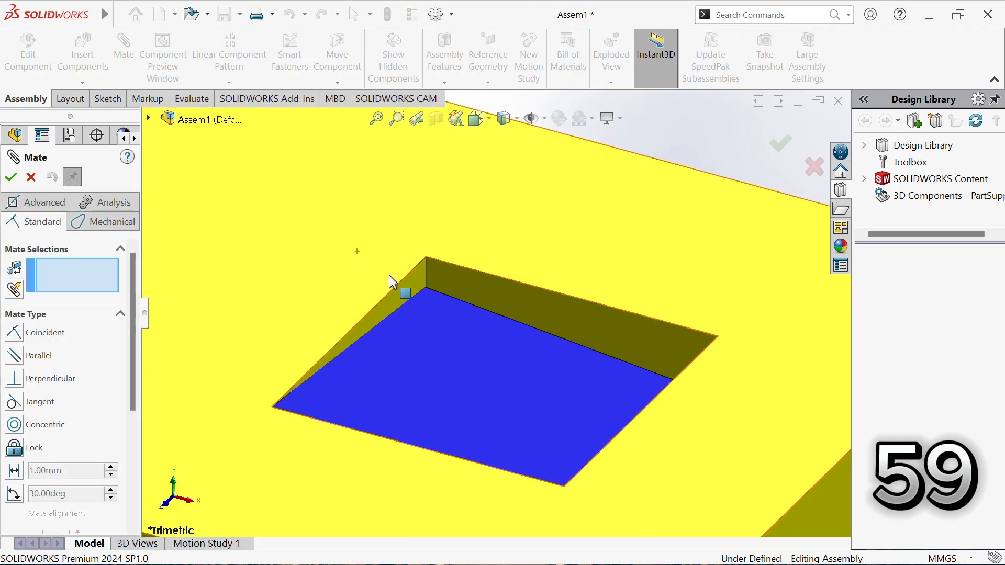
scroll(418, 288, "down", 2)
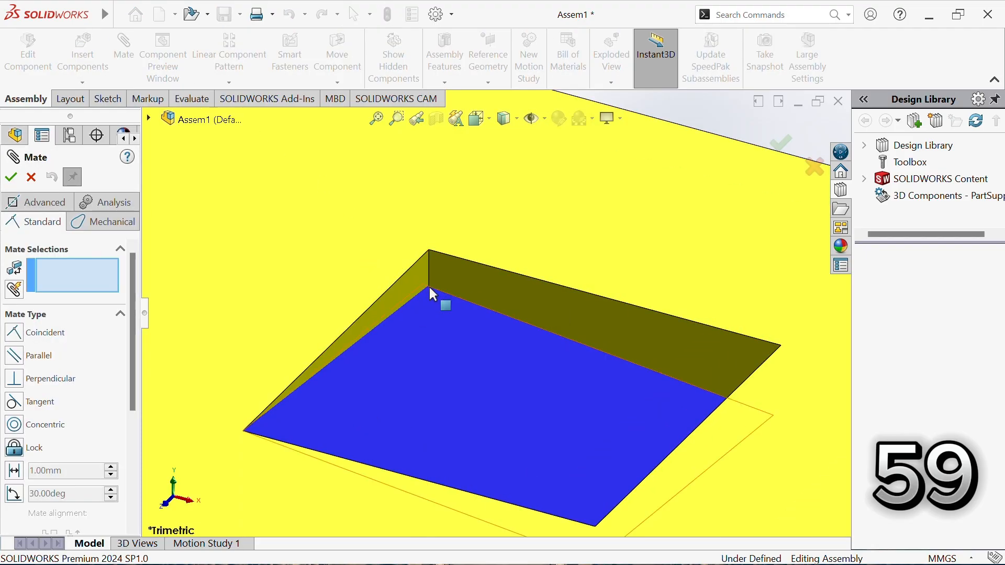
left_click(437, 290)
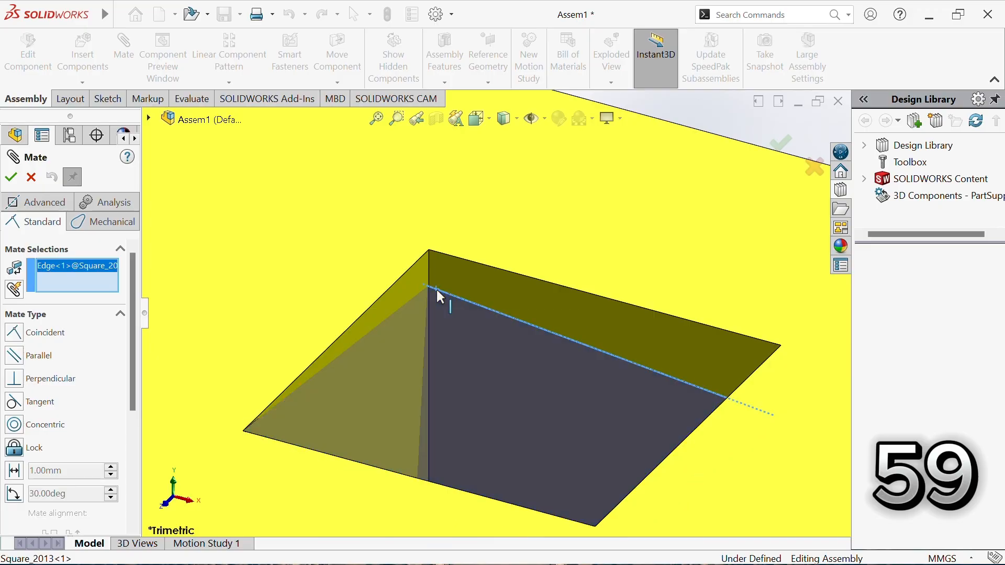
left_click(491, 267)
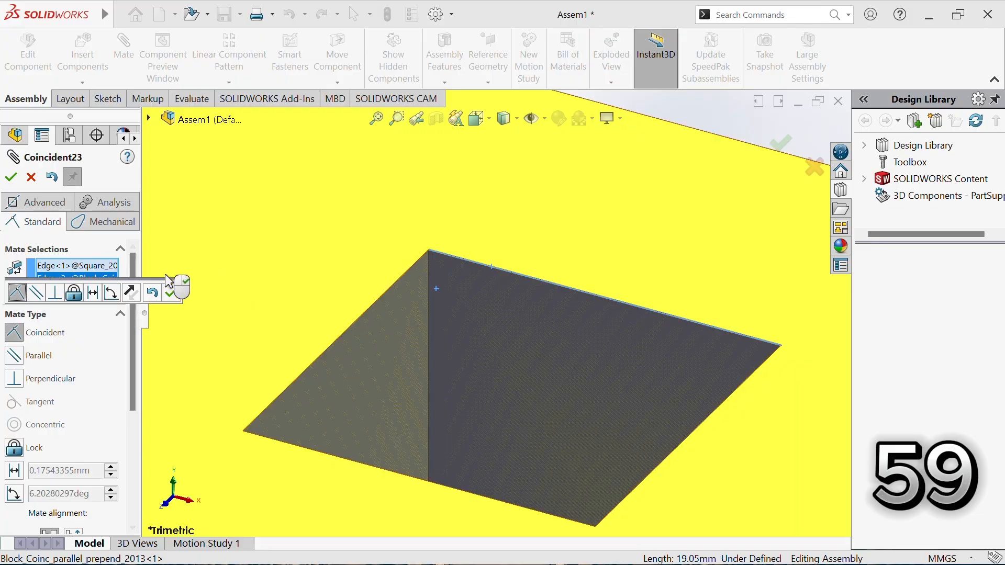
left_click(12, 176)
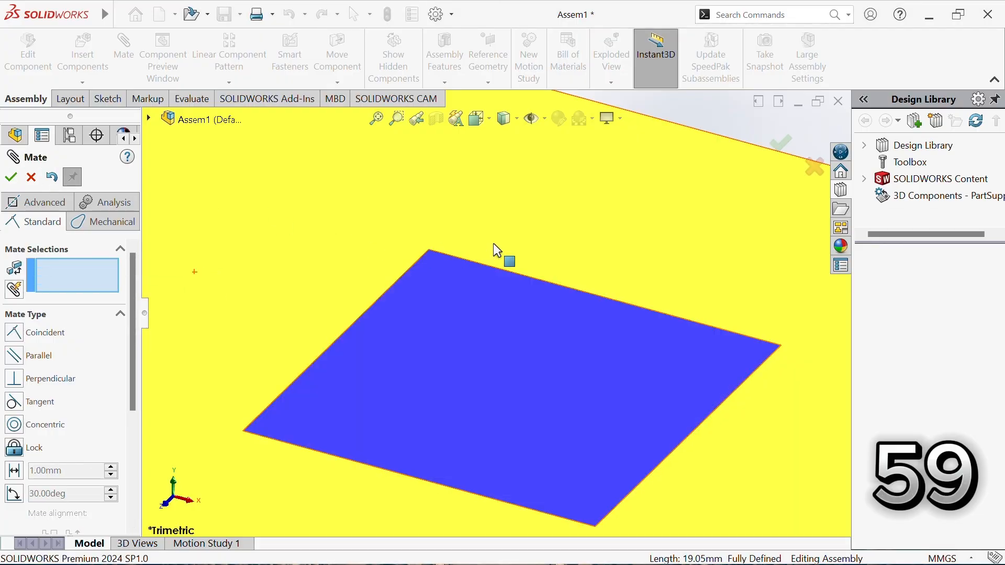
scroll(541, 247, "up", 4)
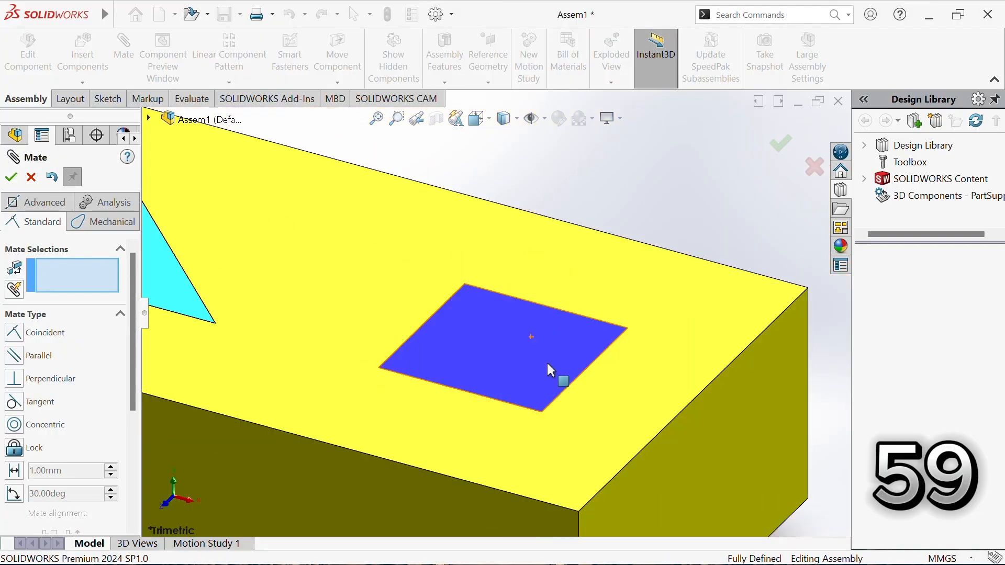
scroll(548, 360, "up", 5)
scroll(676, 219, "up", 2)
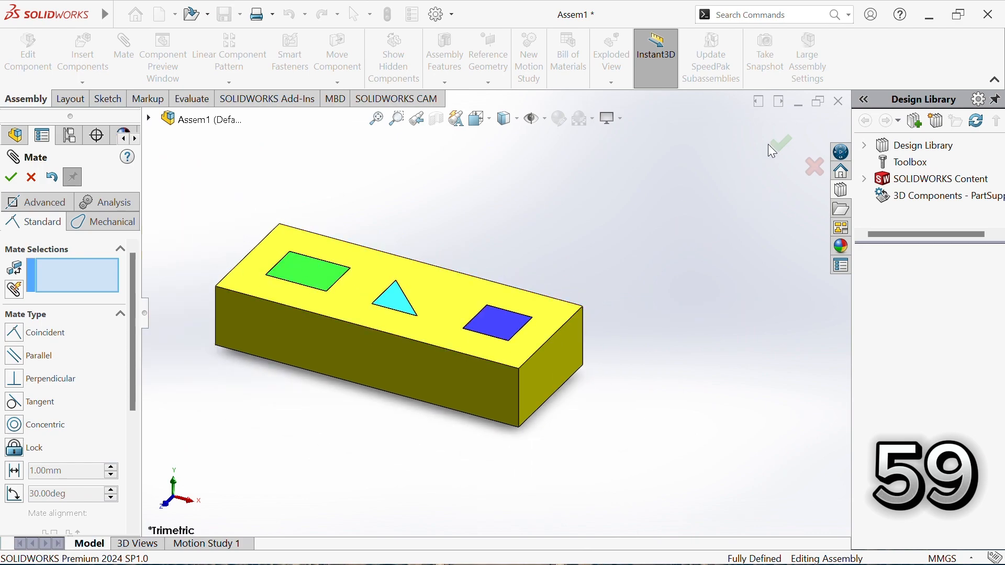
left_click(787, 145)
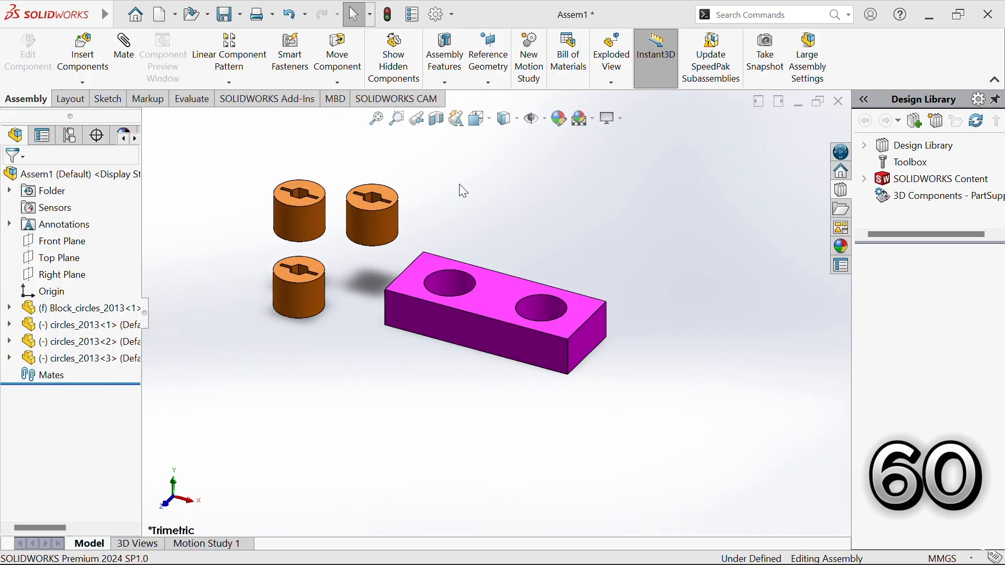
- Mate the rear-left orange cylinder concentric with the magenta block's left hole, and slide the cylinder up along the hole's axis
left_click(315, 222)
left_click(453, 284, "ctrl")
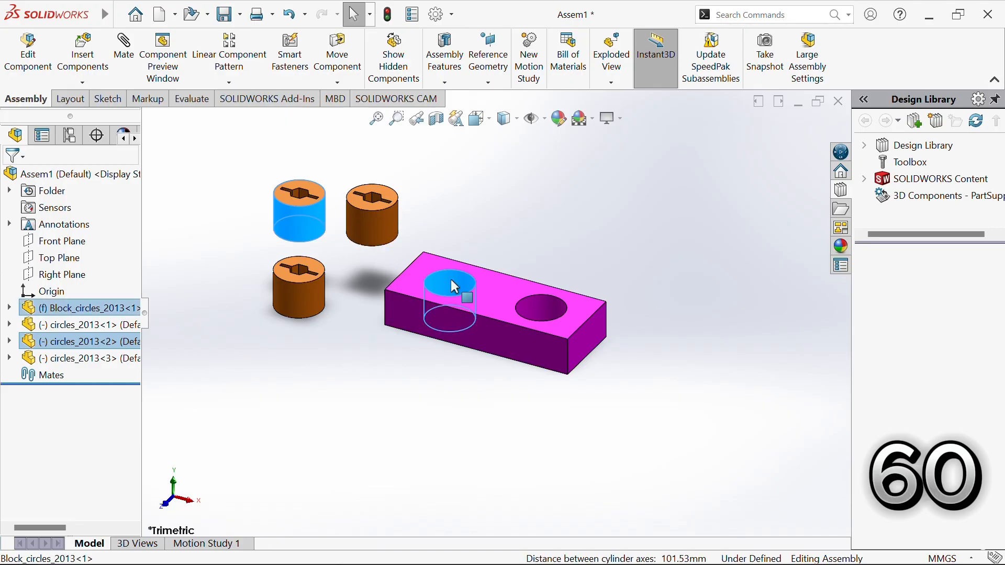
left_click(124, 53)
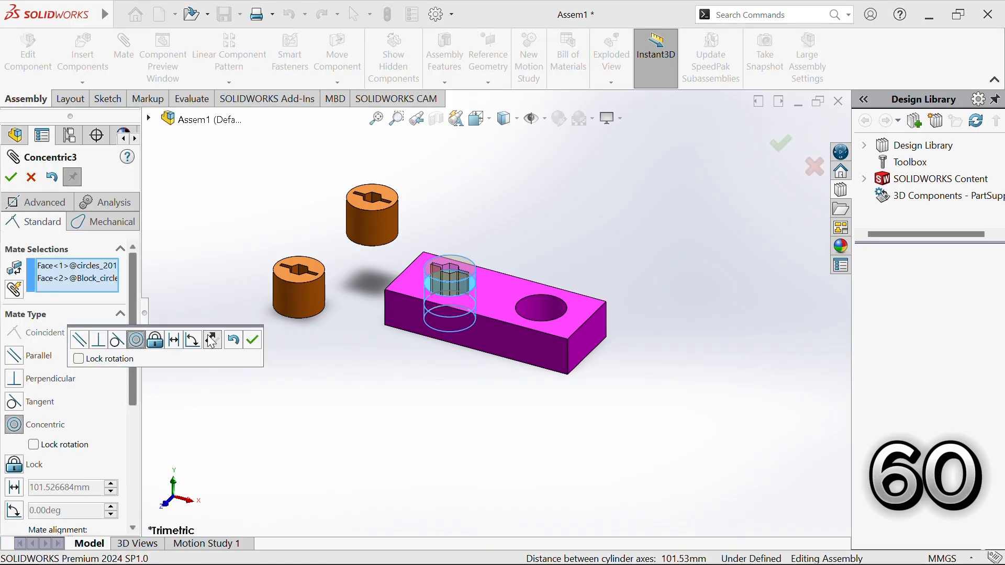
left_click(253, 338)
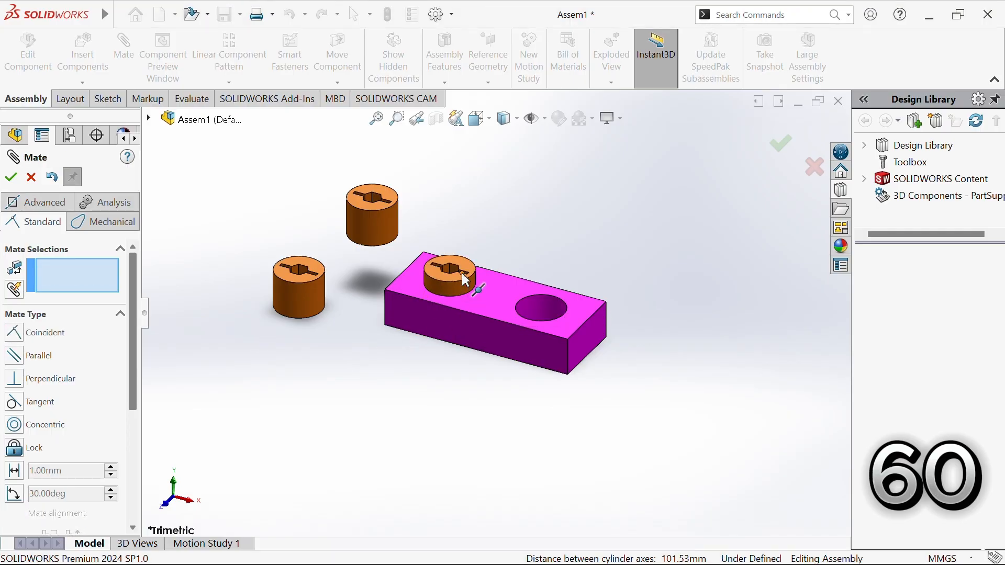
left_click_drag(452, 282, 471, 227)
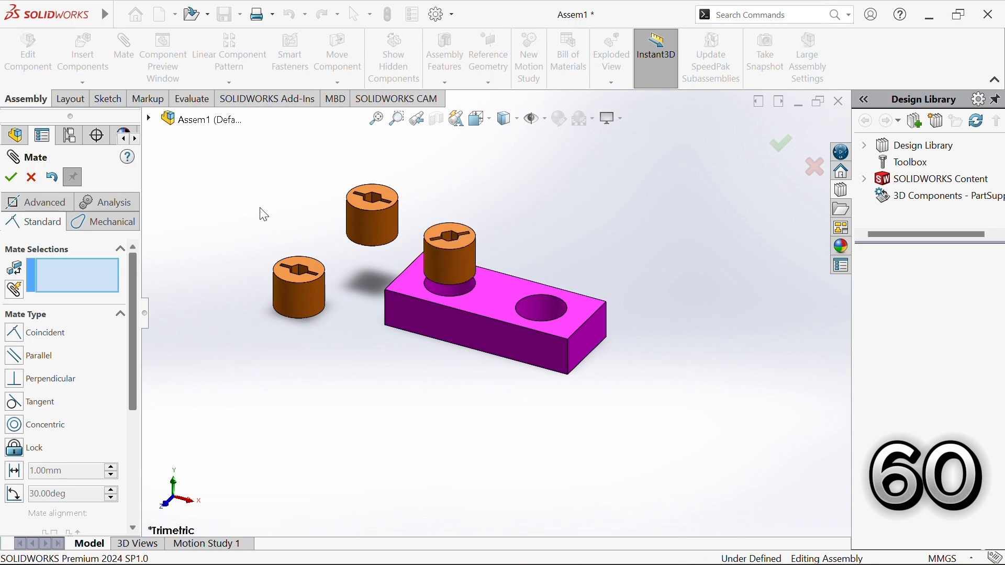
- Add a concentric mate between the rear-right free cylinder's outer face and the magenta block's right hole
left_click(369, 224)
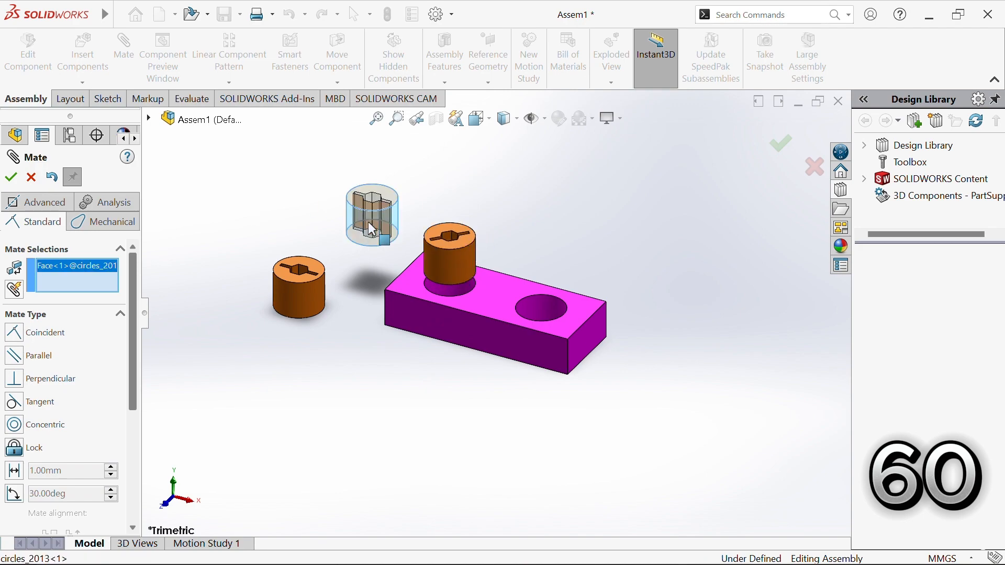
left_click(543, 306)
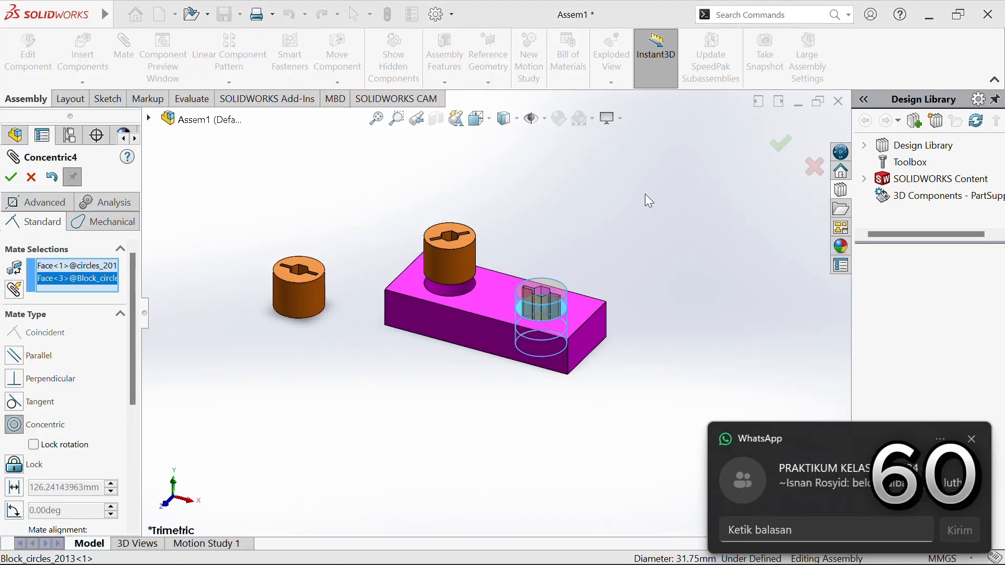
left_click(781, 147)
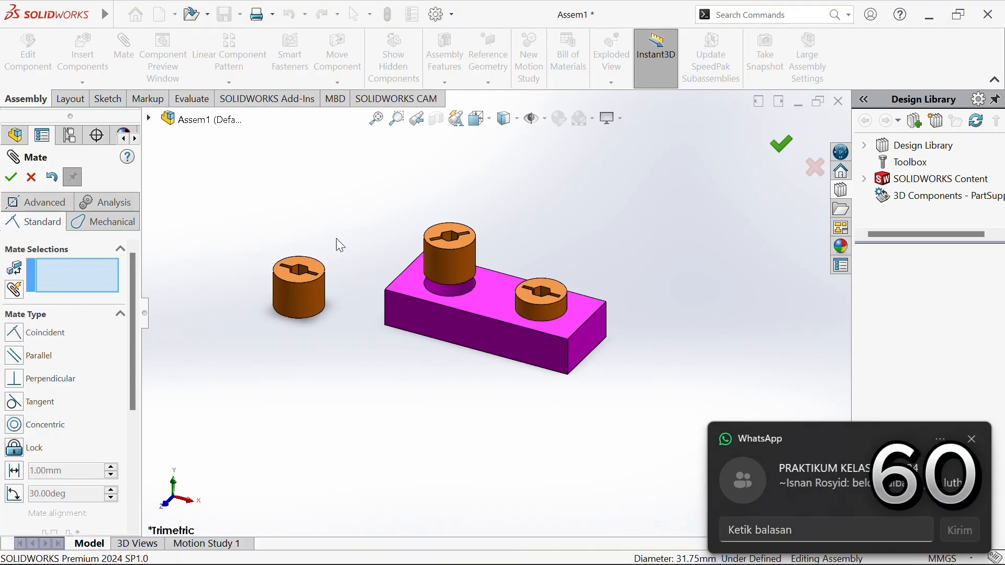
- Mate the top face of the cylinder in the left hole coincident with the top face of the cylinder in the right hole
left_click(443, 245)
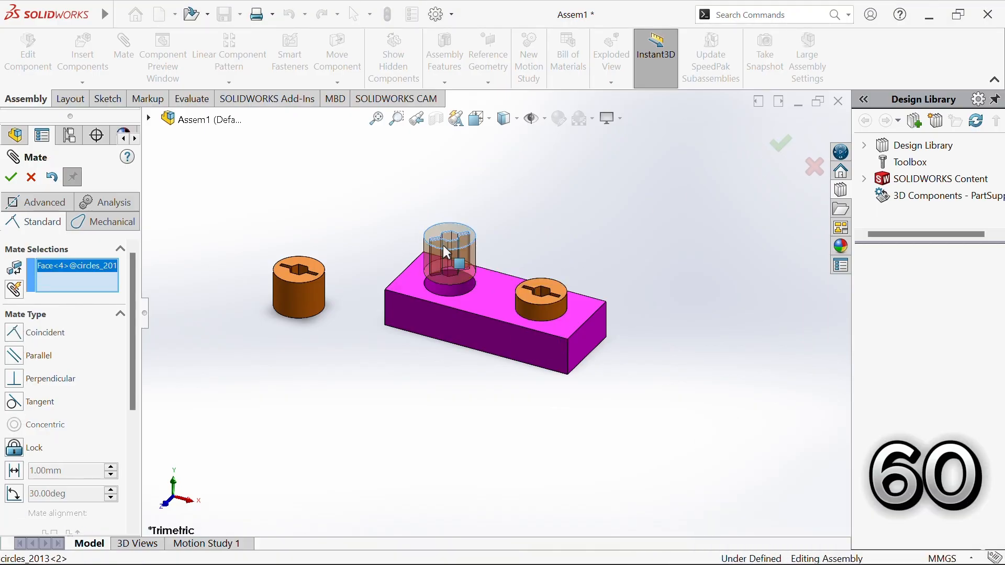
left_click(519, 291)
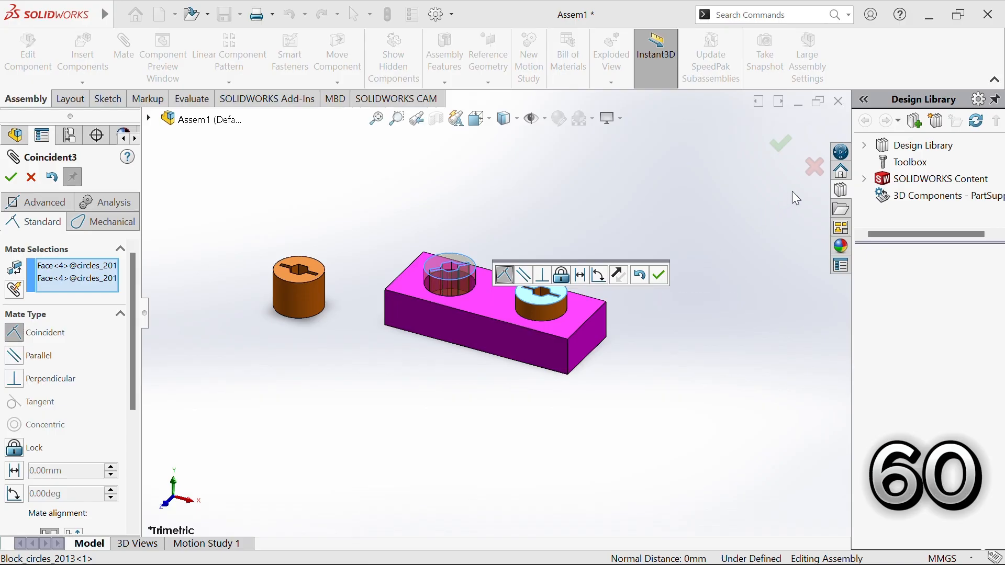
left_click(659, 275)
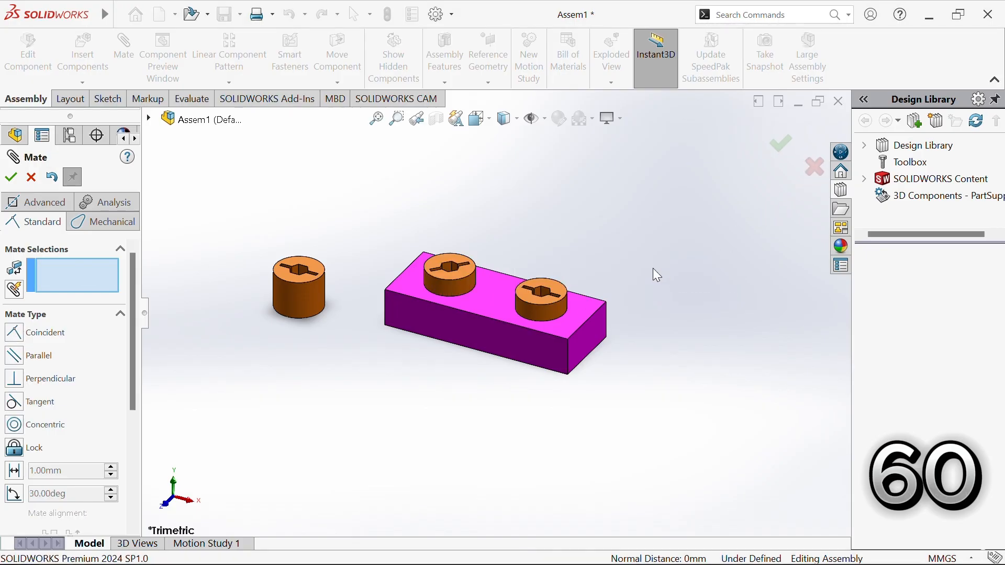
- Add a coincident mate between the left-hole cylinder's top face and the magenta block's top face
left_click(448, 284)
left_click(485, 301)
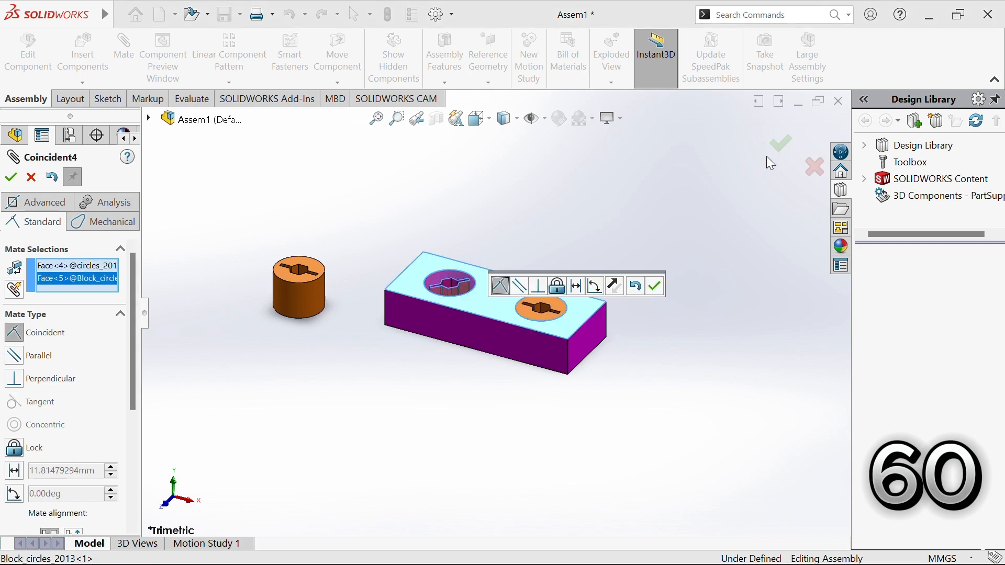
left_click(782, 147)
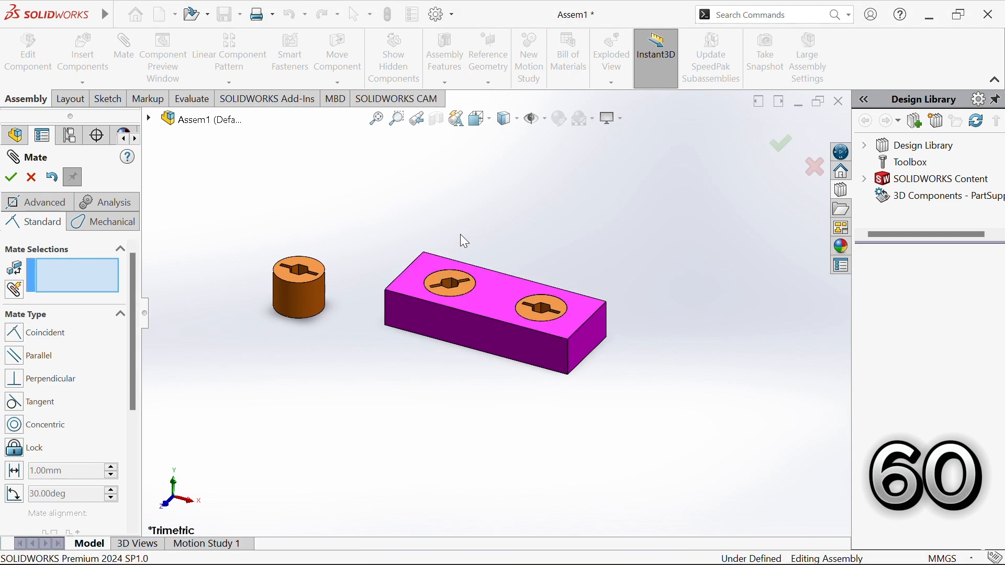
- Add a tangent mate between the free cylinder's outer face and the magenta block's front face with flipped alignment, and slide the cylinder along the face
left_click(299, 295)
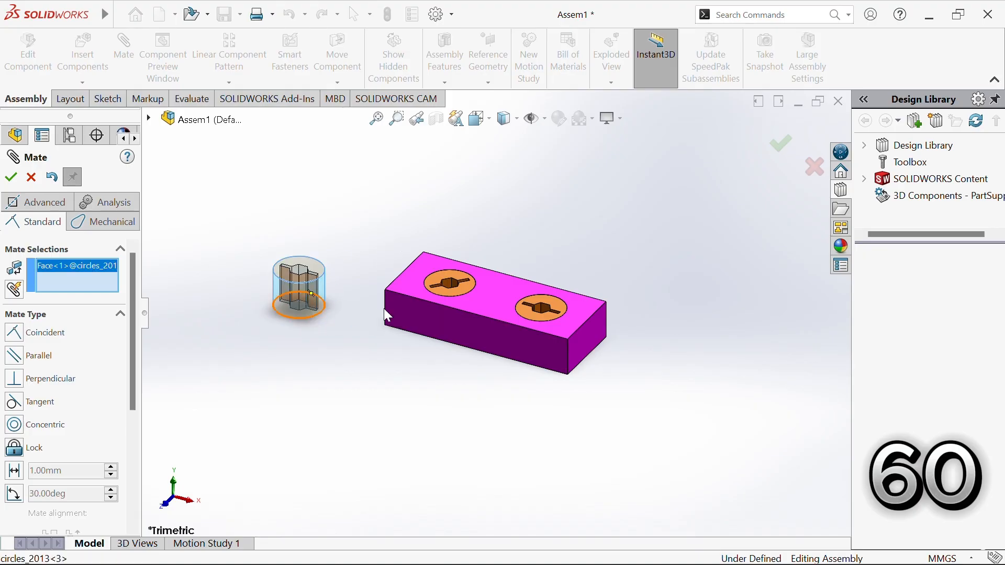
left_click(419, 313)
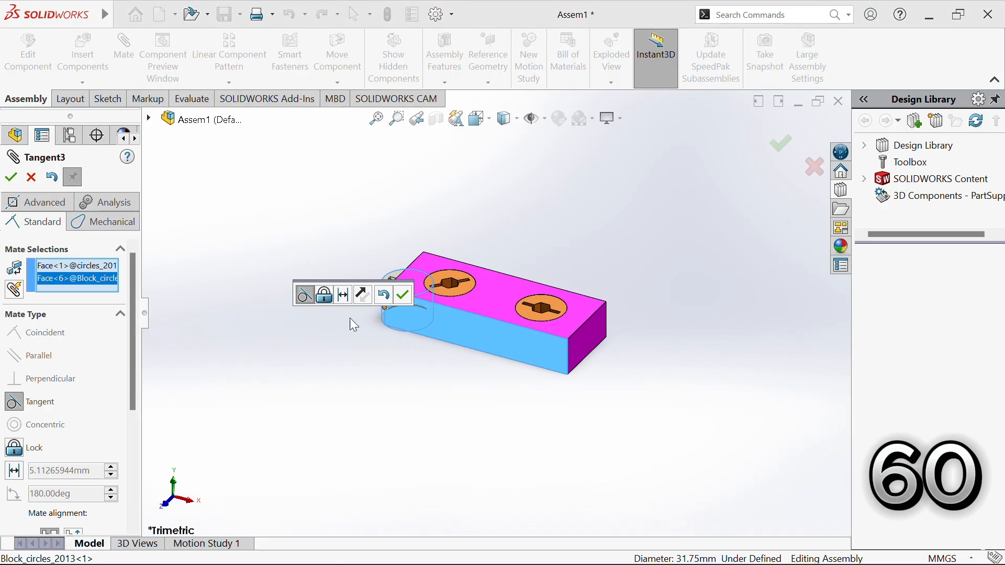
scroll(59, 423, "down", 5)
left_click(74, 330)
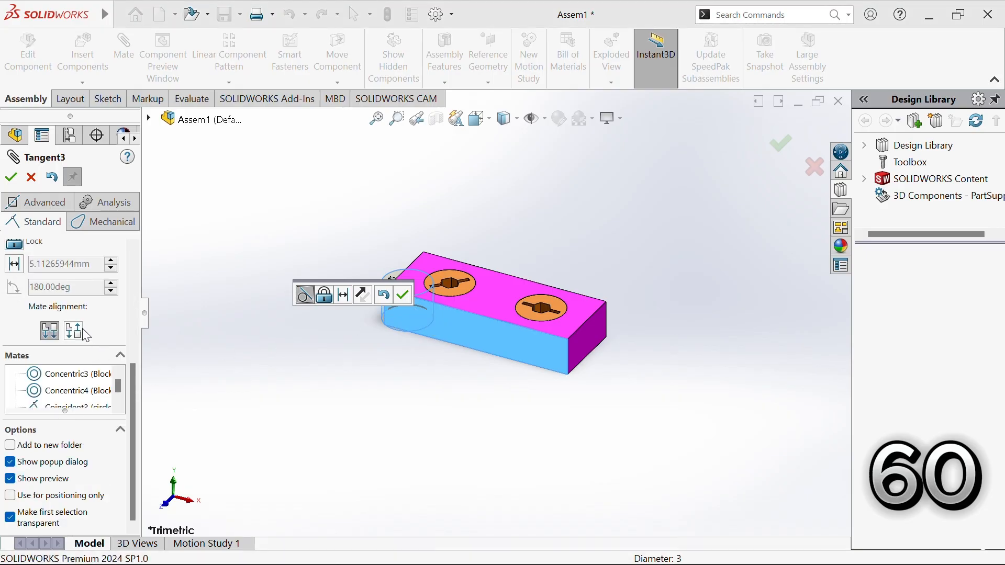
left_click(406, 295)
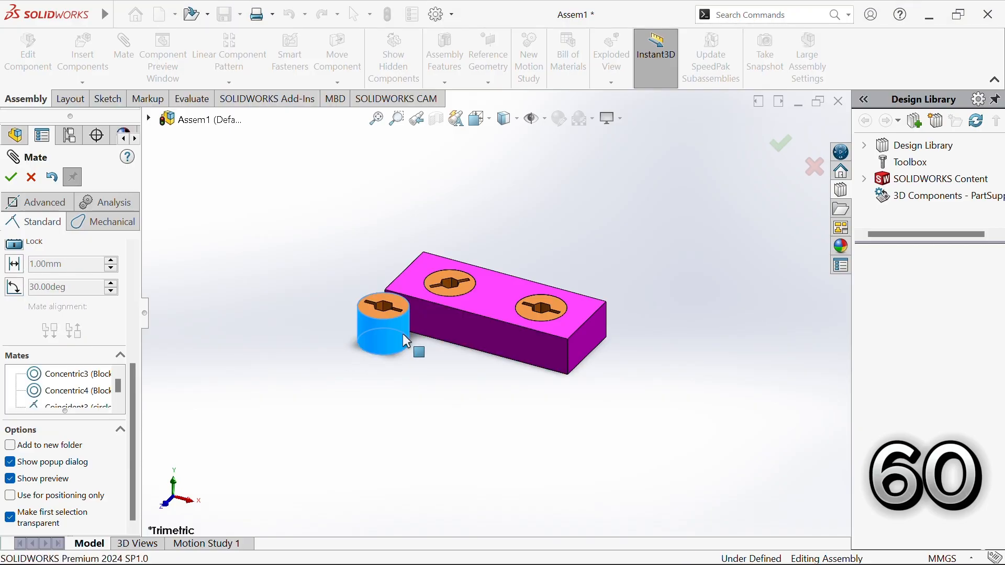
left_click_drag(407, 341, 546, 335)
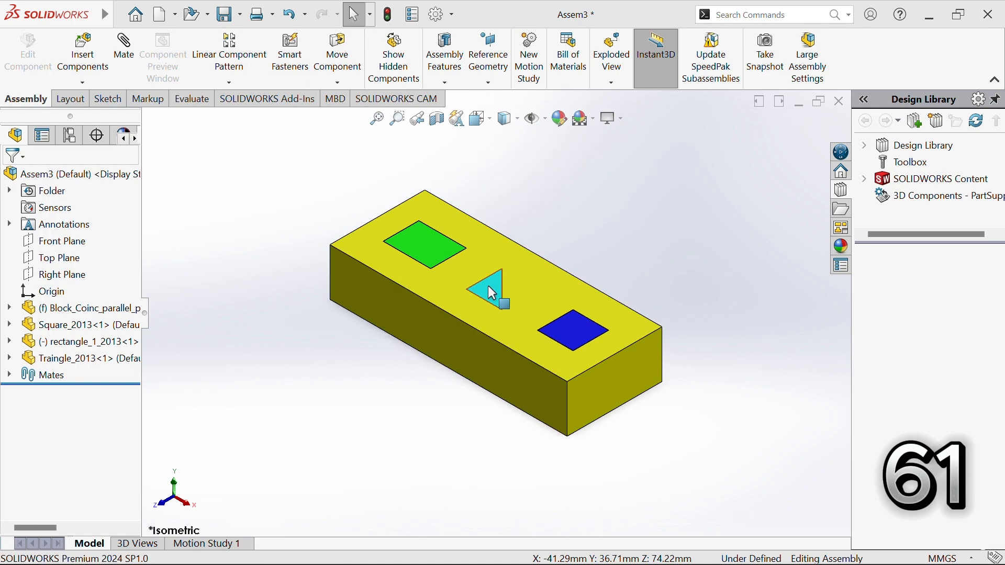
- Delete the Coincident11 mate between the cyan triangle and the yellow block's top face
left_click(45, 377)
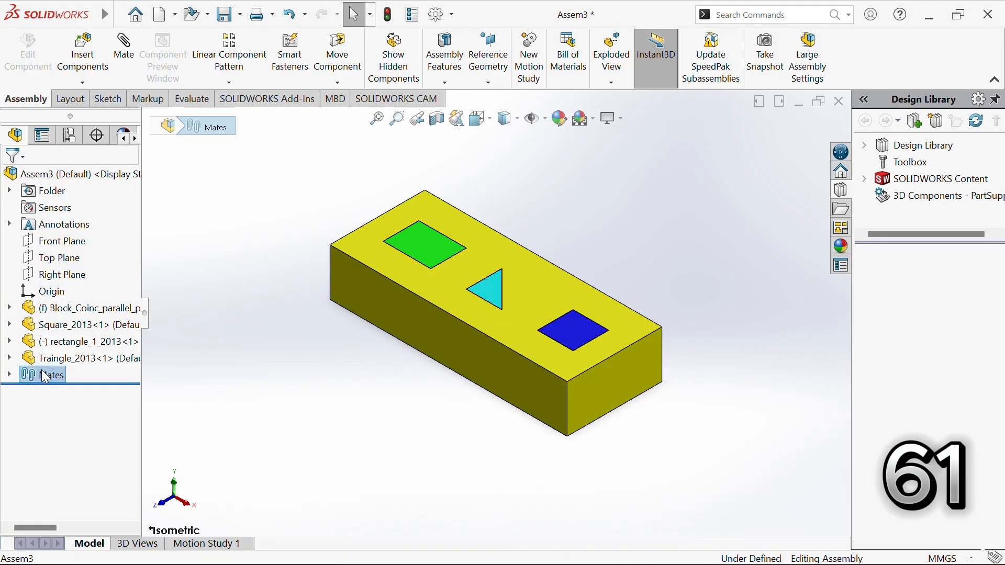
left_click(10, 376)
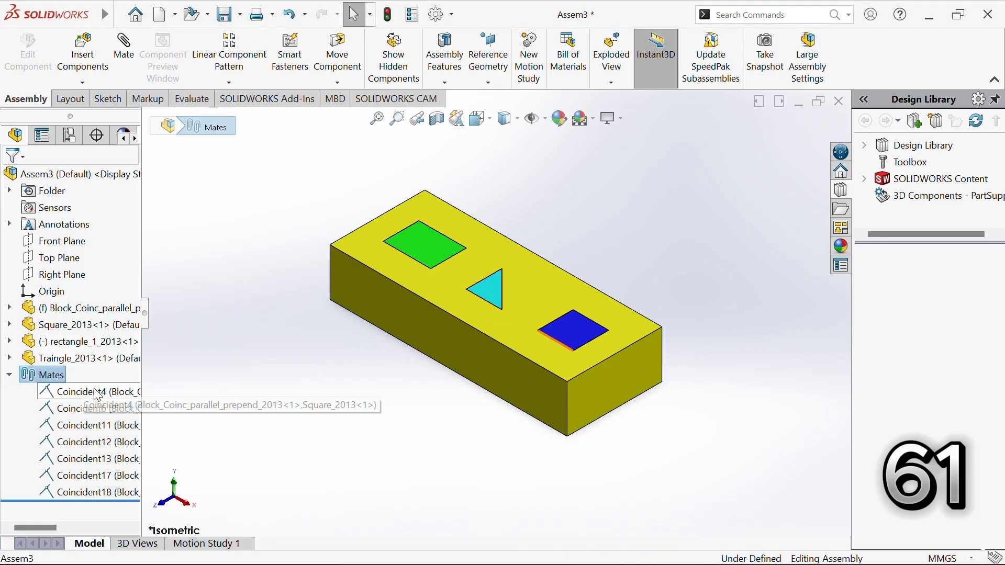
left_click(98, 411)
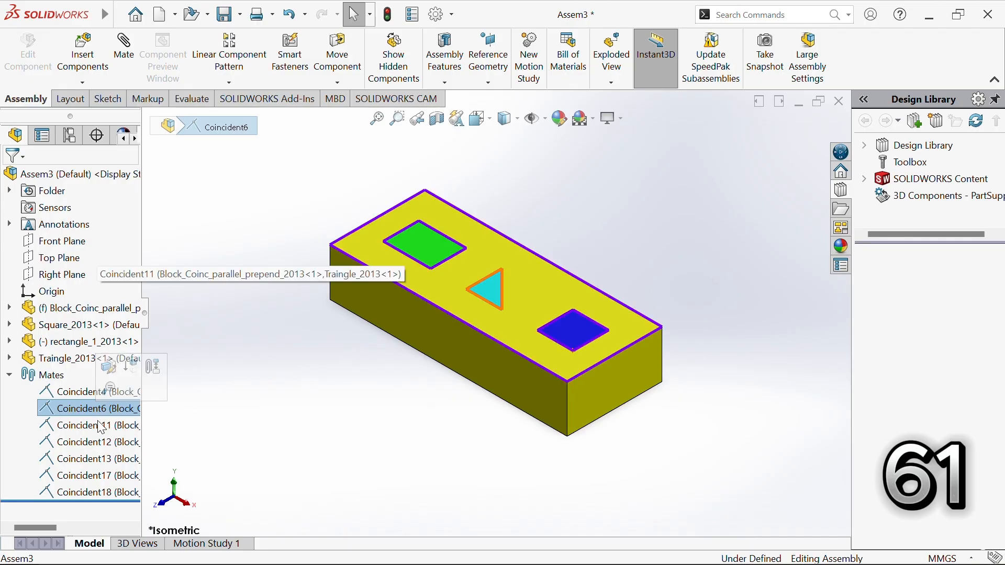
left_click(100, 427)
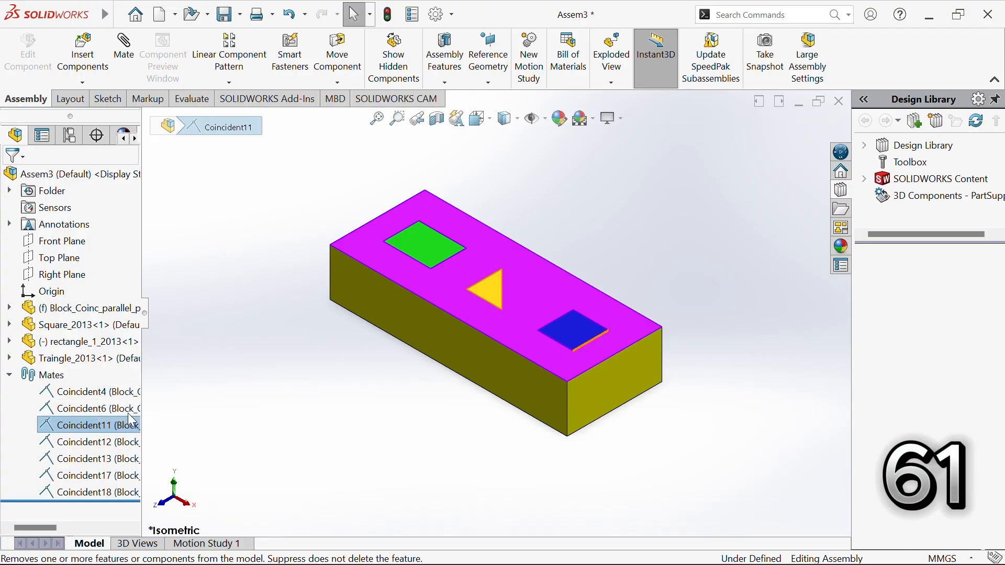
right_click(102, 422)
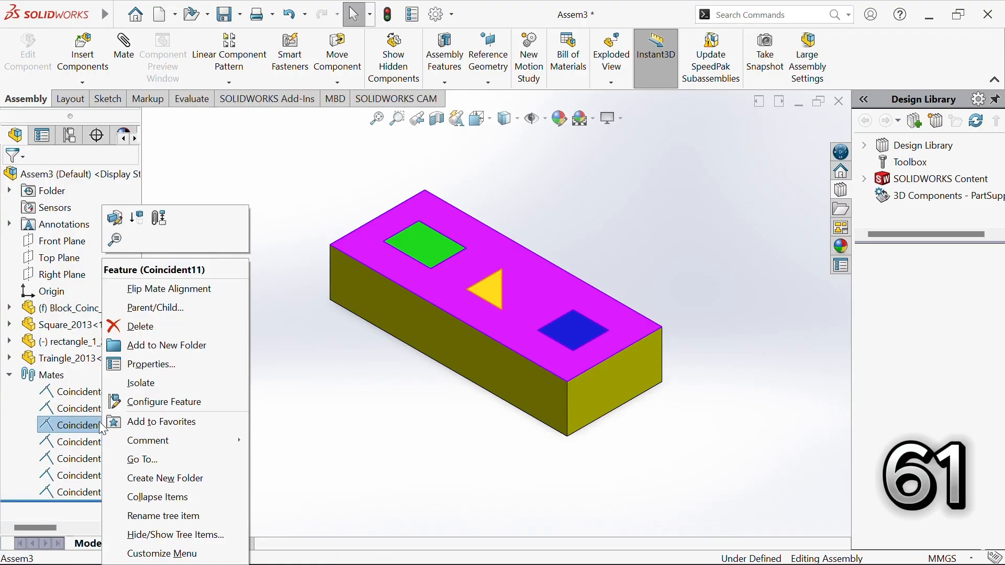
left_click(167, 327)
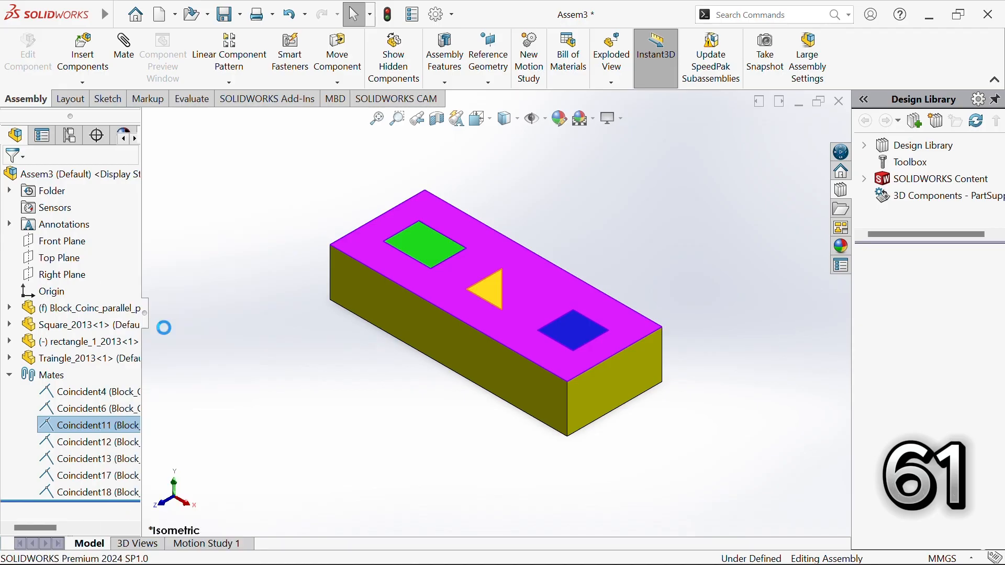
left_click(597, 103)
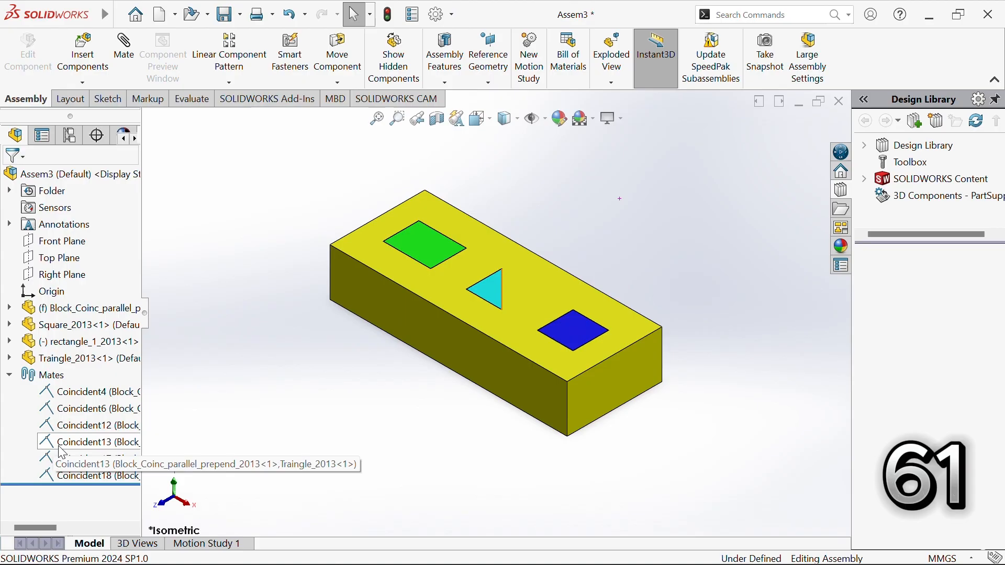
- Delete the Coincident12 mate between the cyan triangle and the yellow block
right_click(97, 425)
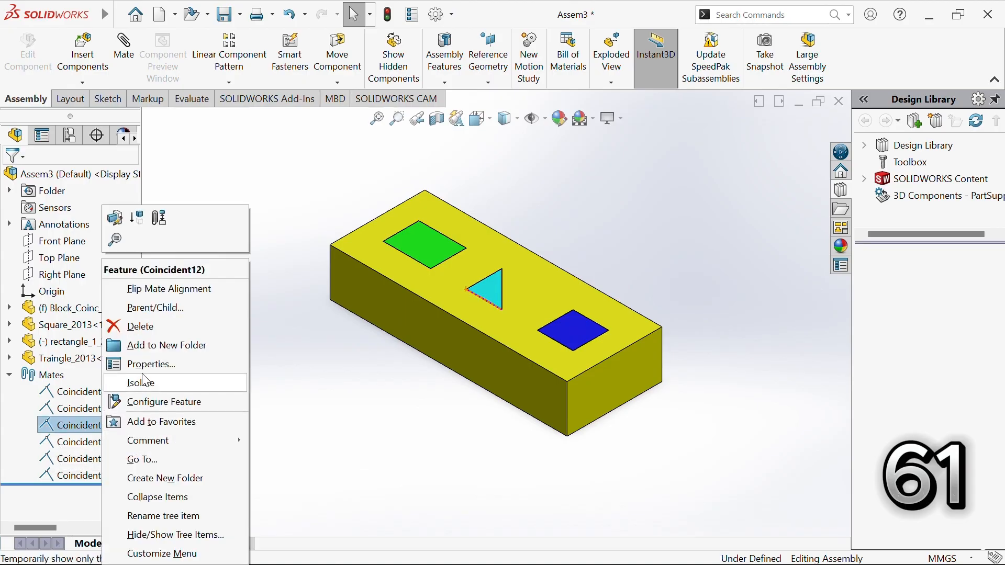
left_click(176, 327)
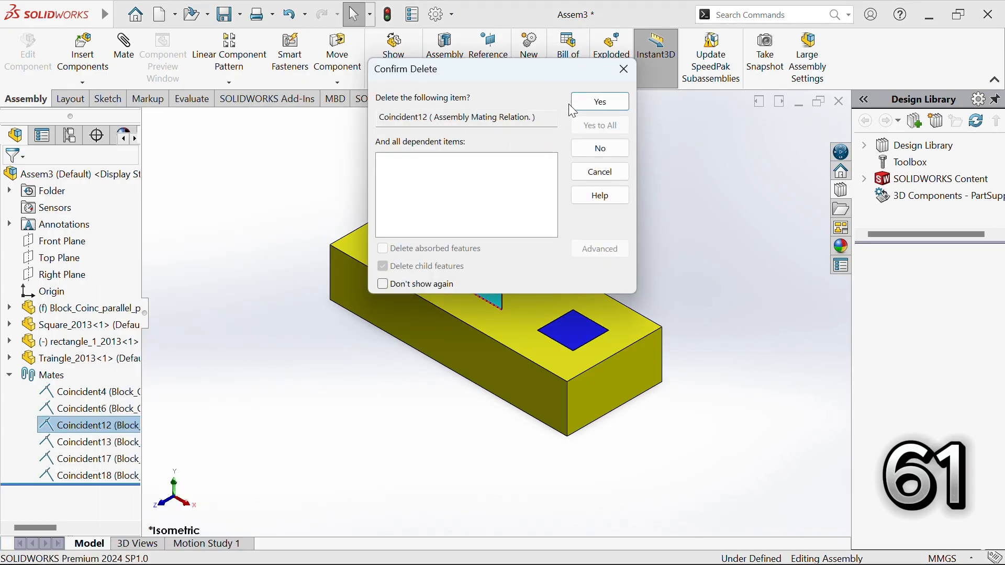
left_click(601, 101)
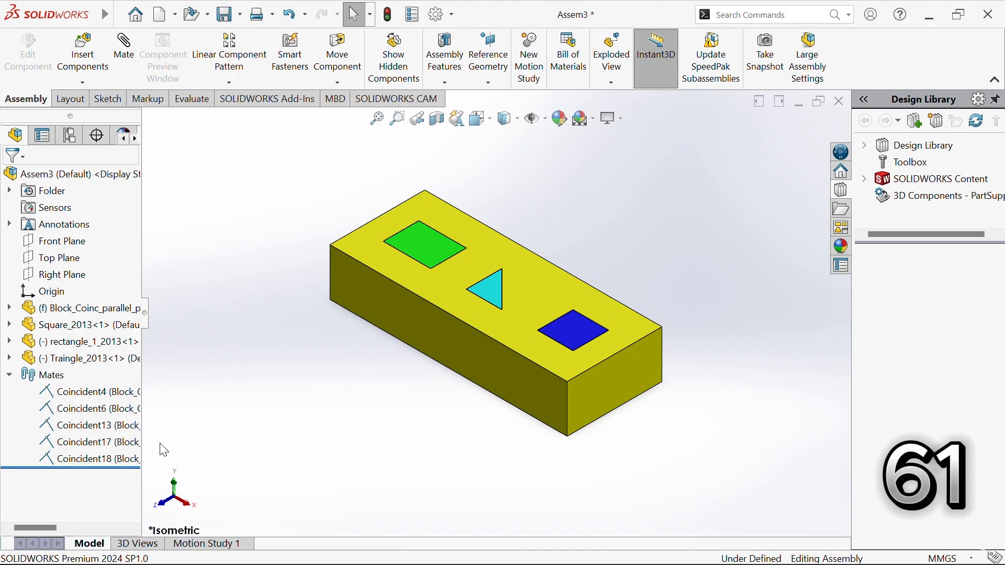
- Delete the Coincident13 mate between the cyan triangle and the yellow block, and pull the triangle out of its pocket
left_click(99, 425)
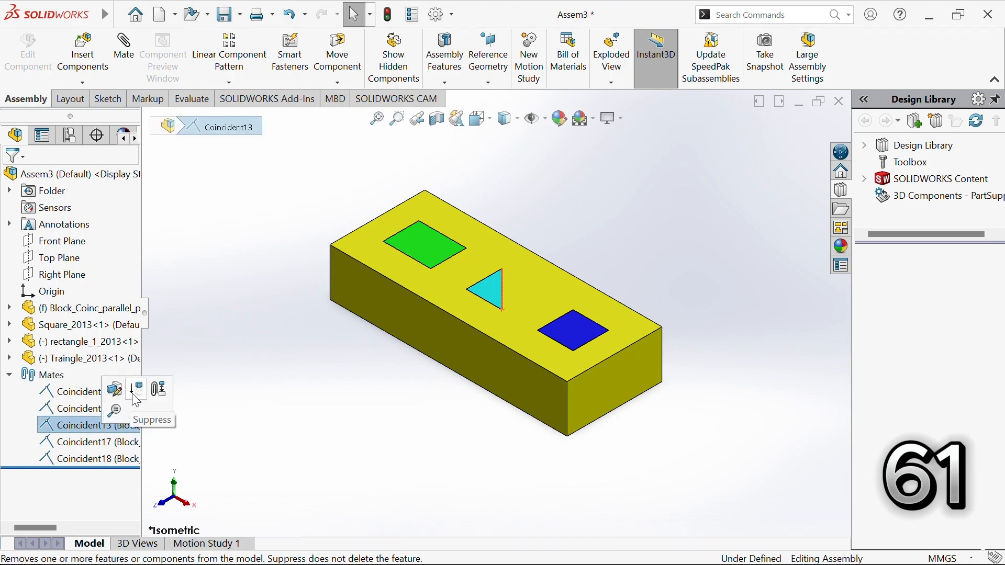
right_click(67, 422)
left_click(135, 328)
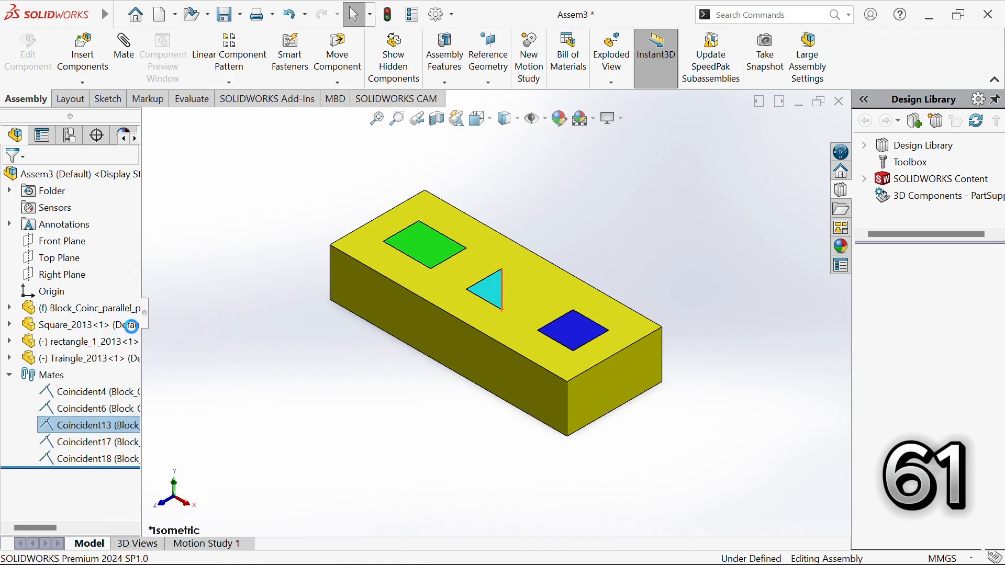
left_click(572, 105)
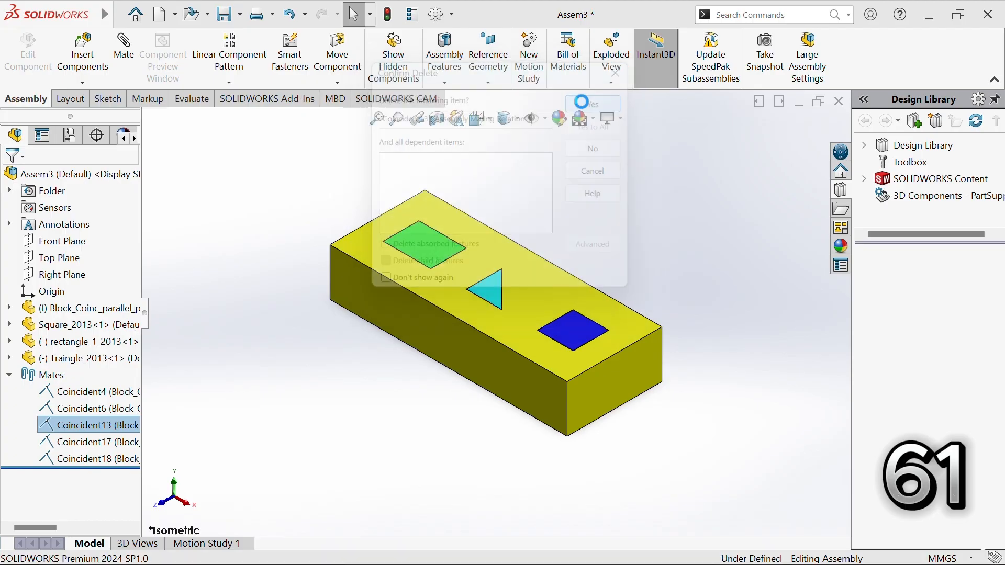
left_click_drag(495, 288, 263, 266)
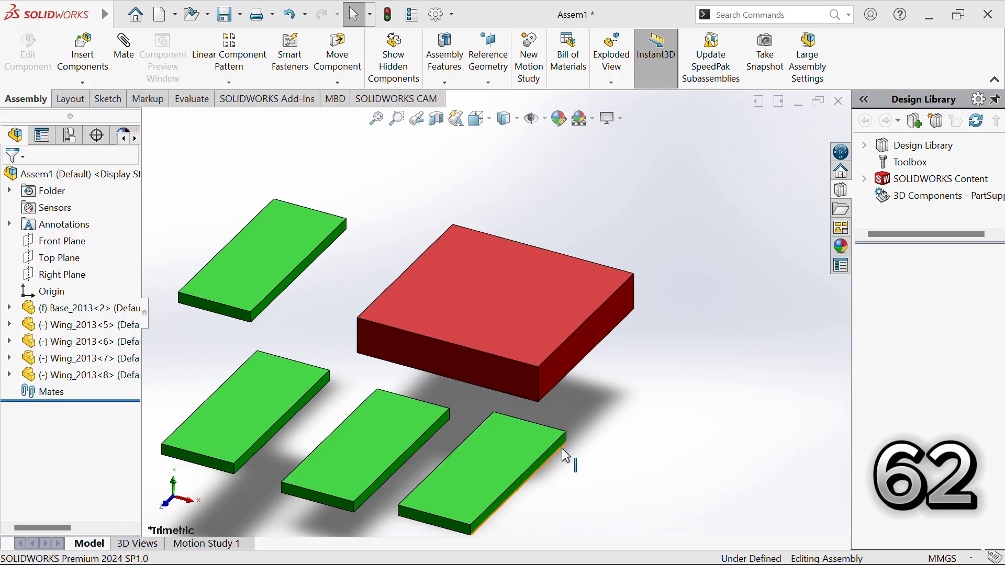
- Mate the lower rear-right corner vertex of the rightmost green wing coincident with the red base's top rear-right corner
scroll(561, 448, "up", 1)
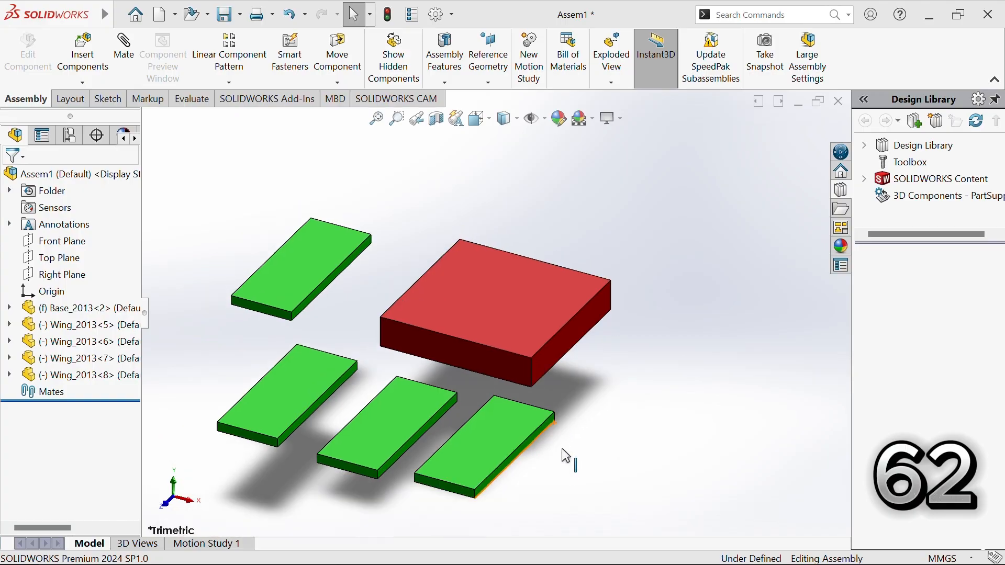
left_click(554, 420)
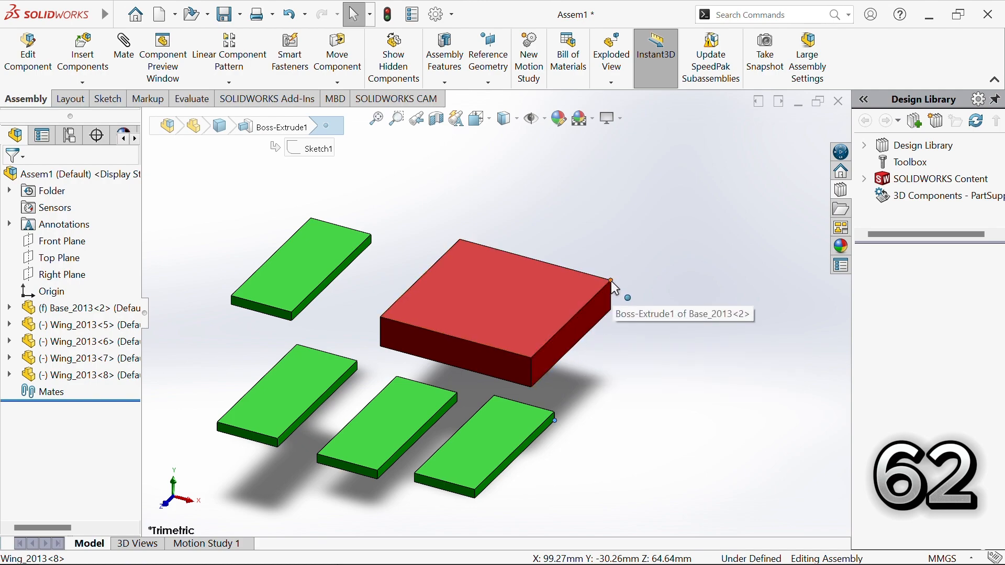
left_click(611, 281, "ctrl")
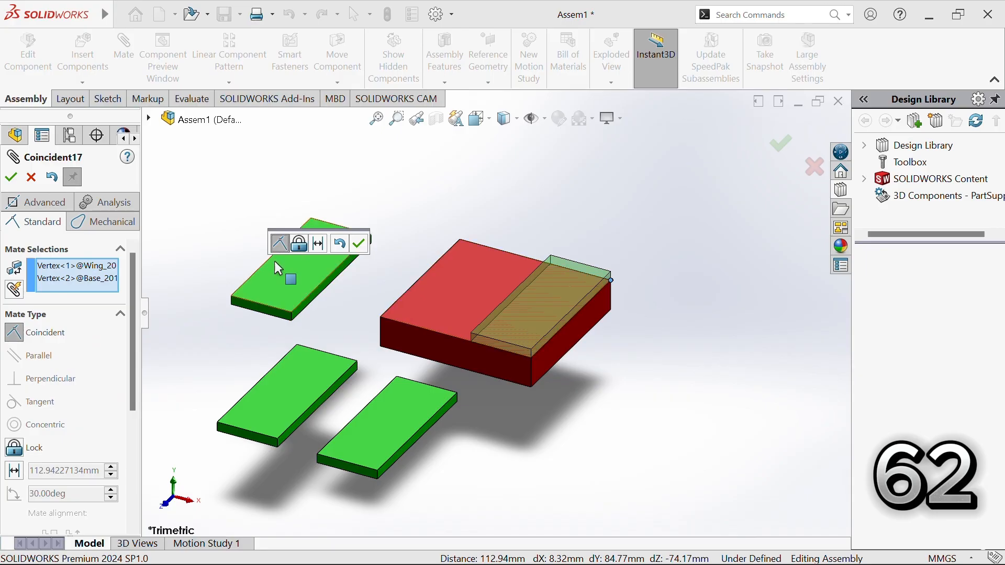
left_click(359, 244)
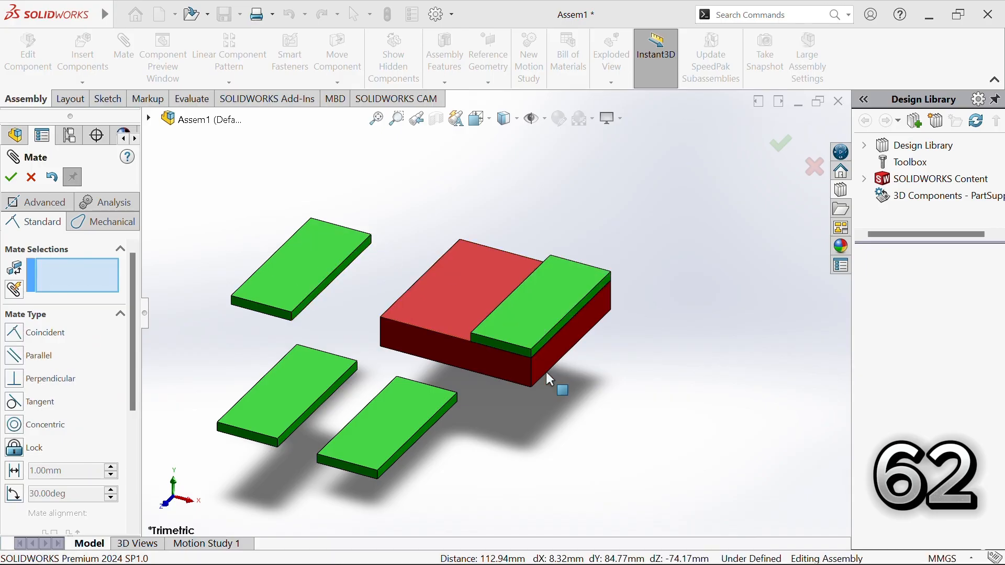
left_click(531, 353)
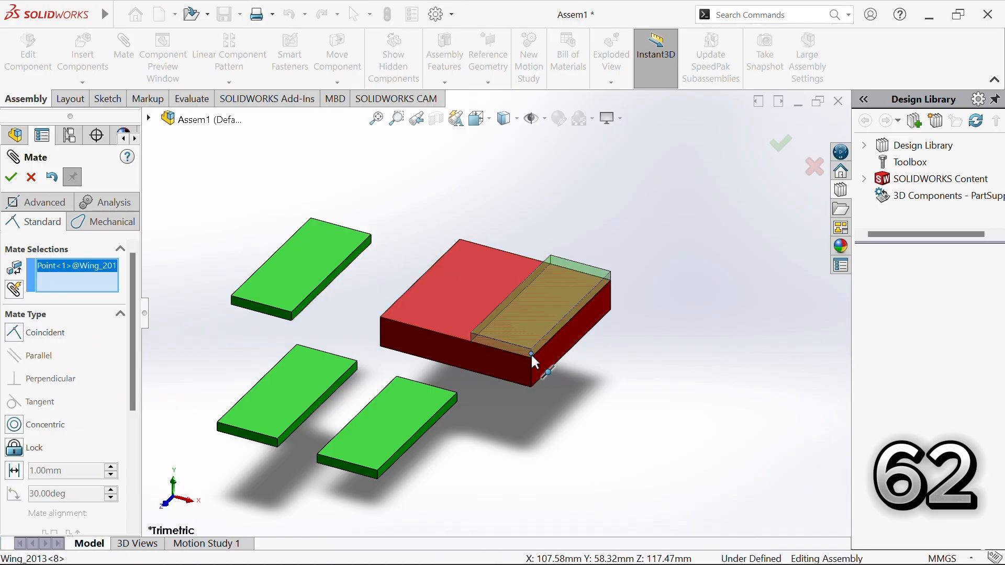
scroll(531, 354, "down", 2)
scroll(532, 354, "down", 3)
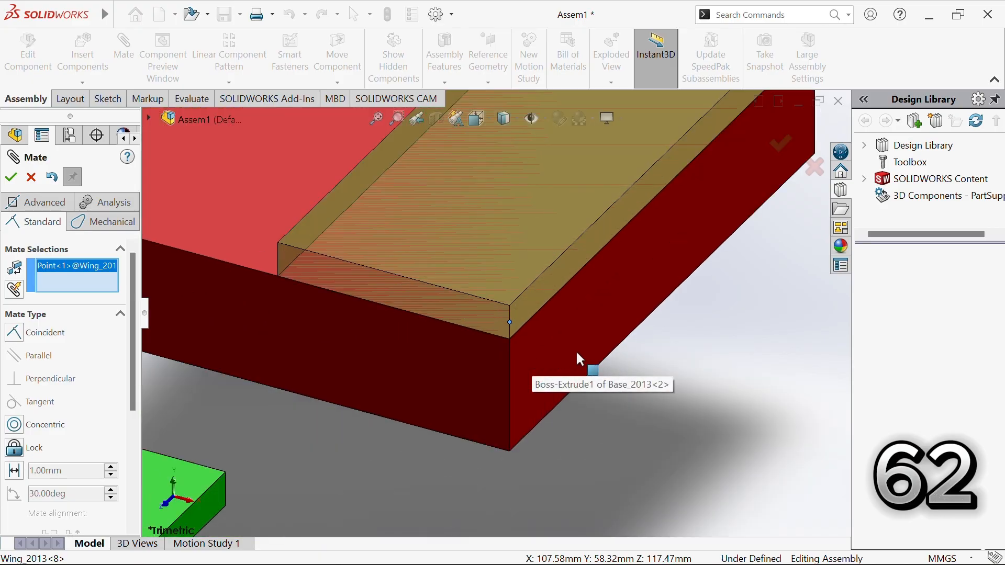
scroll(611, 356, "up", 1)
scroll(610, 357, "up", 5)
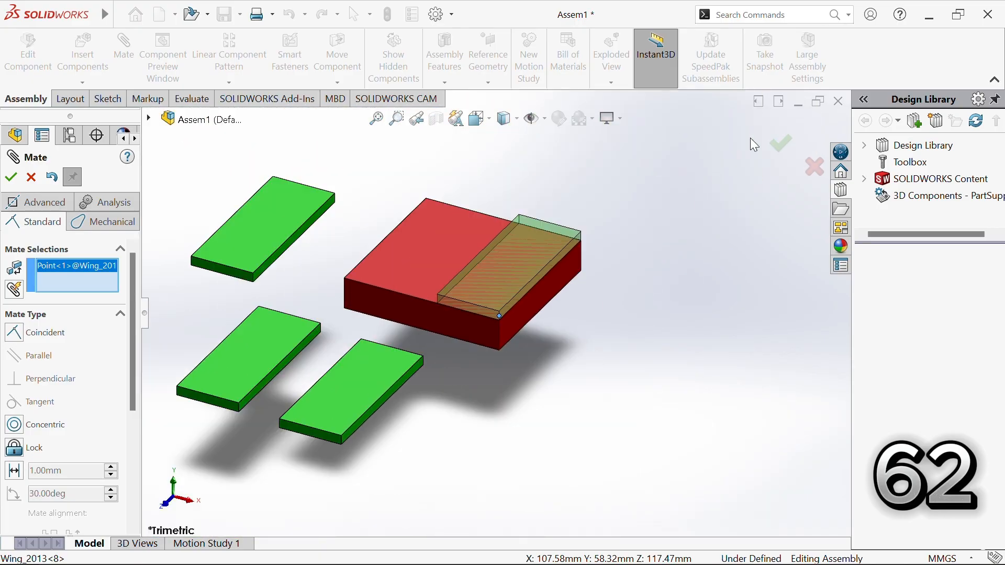
left_click(816, 169)
- Rotate the green wing about its mated corner, and mate its lower front corner vertex coincident with the red base's top front-right corner
left_click_drag(476, 272, 477, 218)
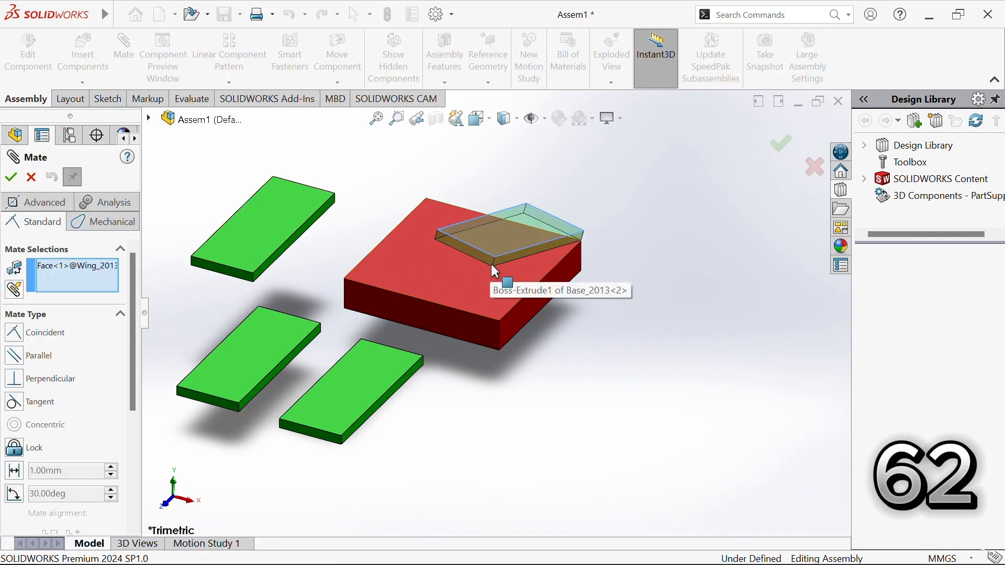
left_click(32, 177)
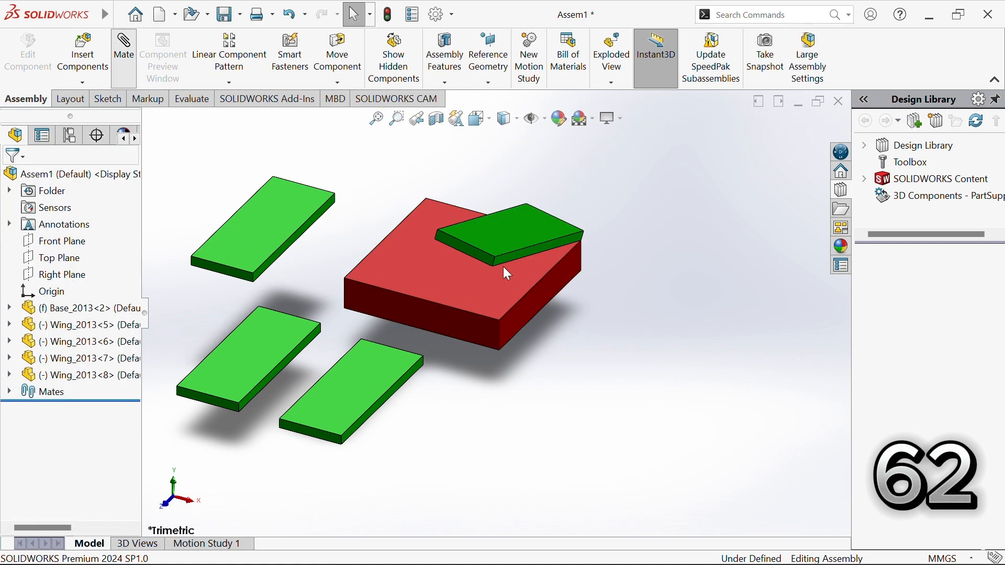
key("Return")
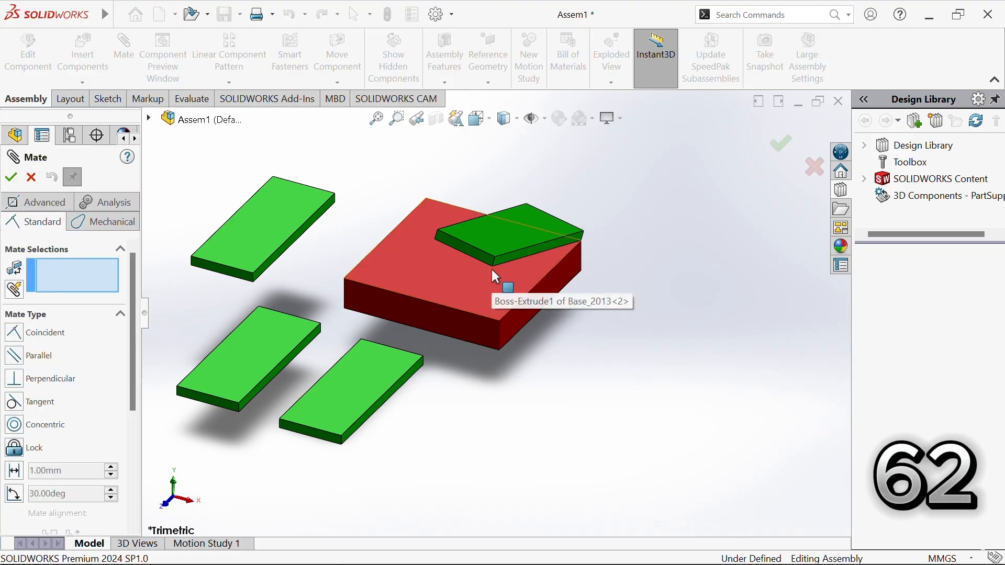
left_click(492, 266)
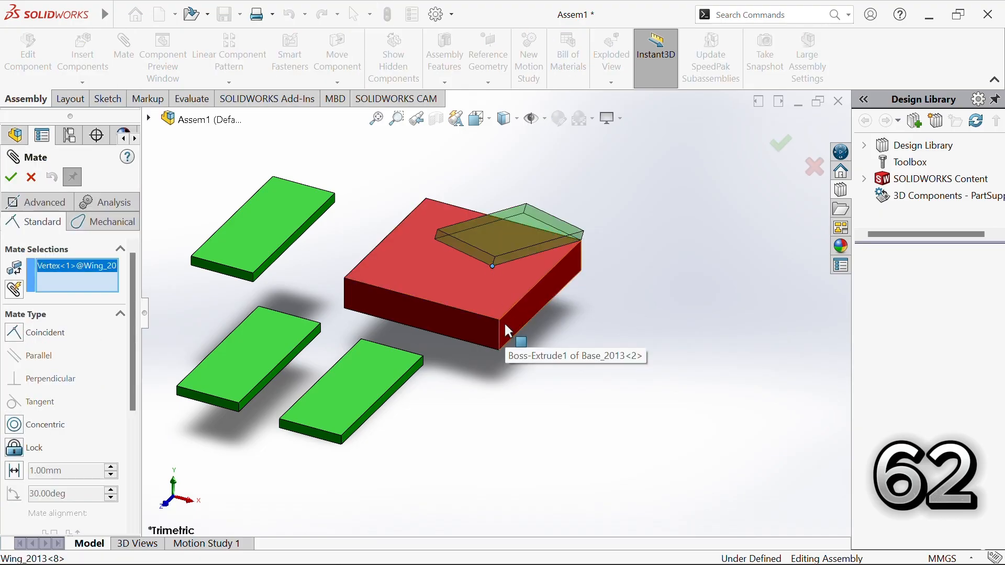
left_click(499, 319)
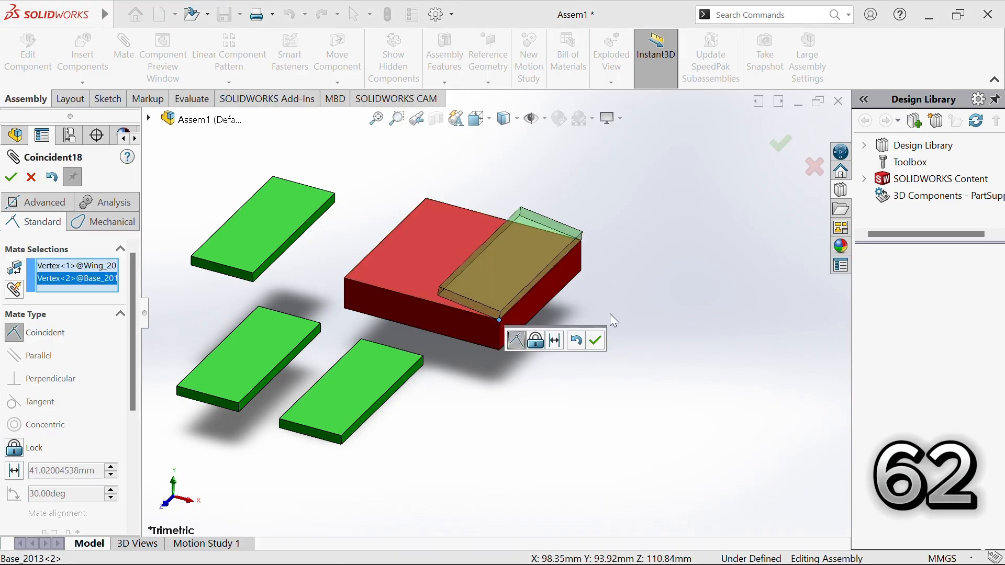
left_click(595, 341)
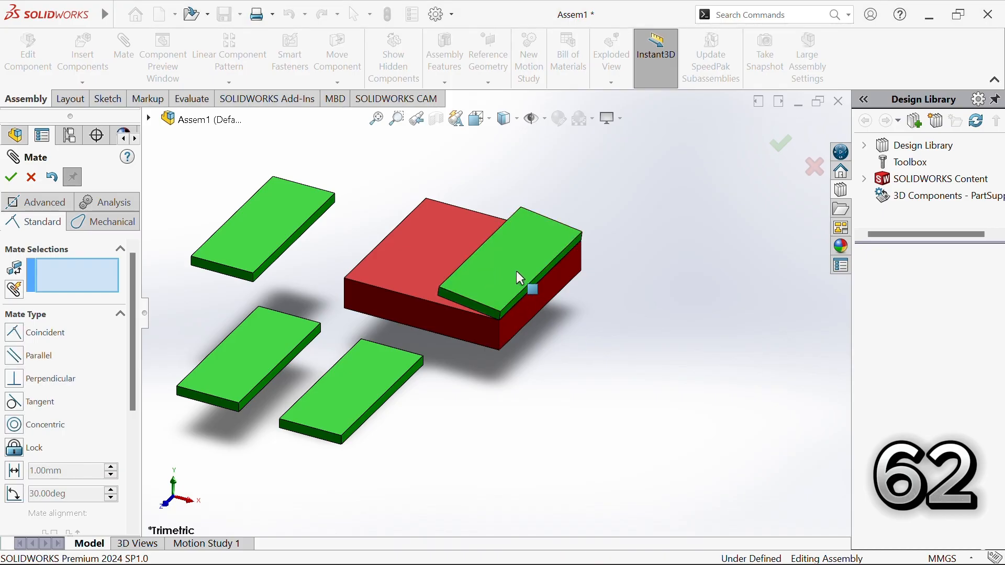
- Swing the green wing out past the base's right side, and add a 130° angle mate between its front edge and the red base's top front edge
left_click_drag(517, 272, 533, 307)
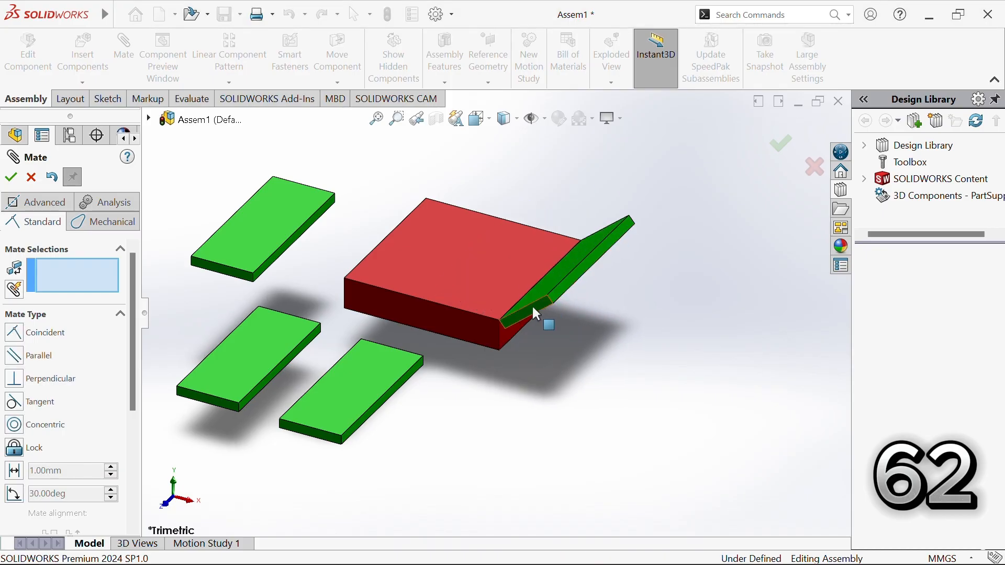
left_click(528, 307)
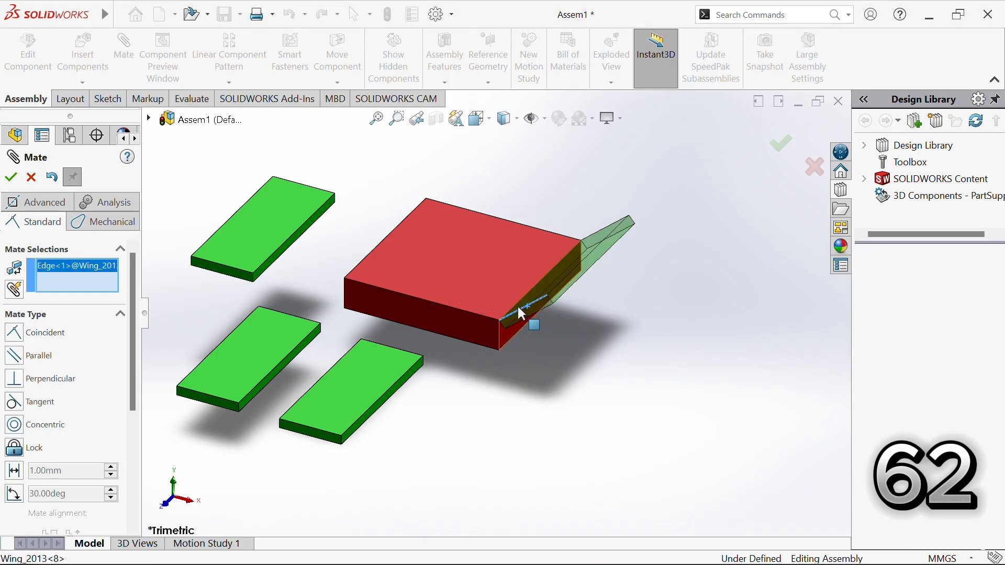
left_click(486, 317)
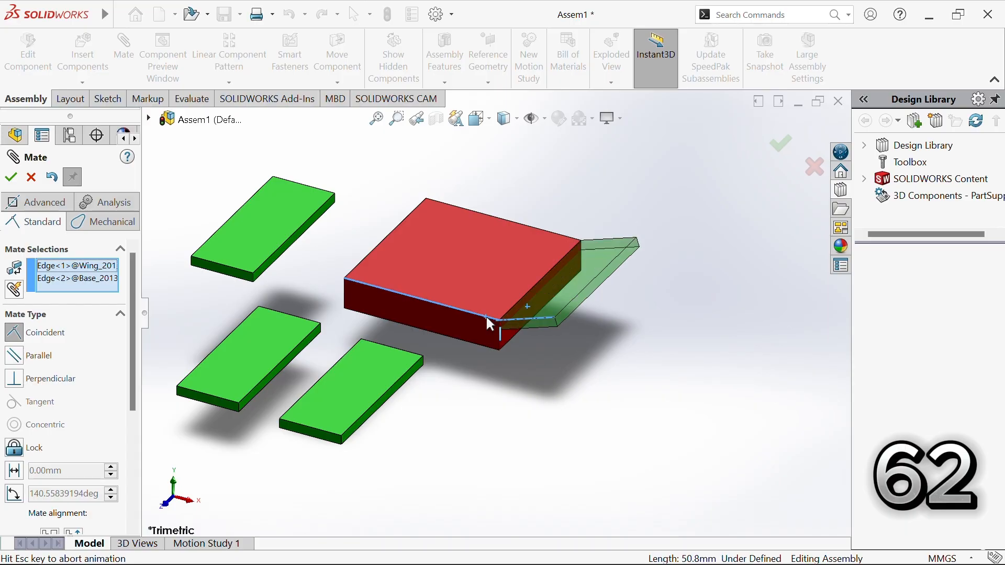
left_click(14, 496)
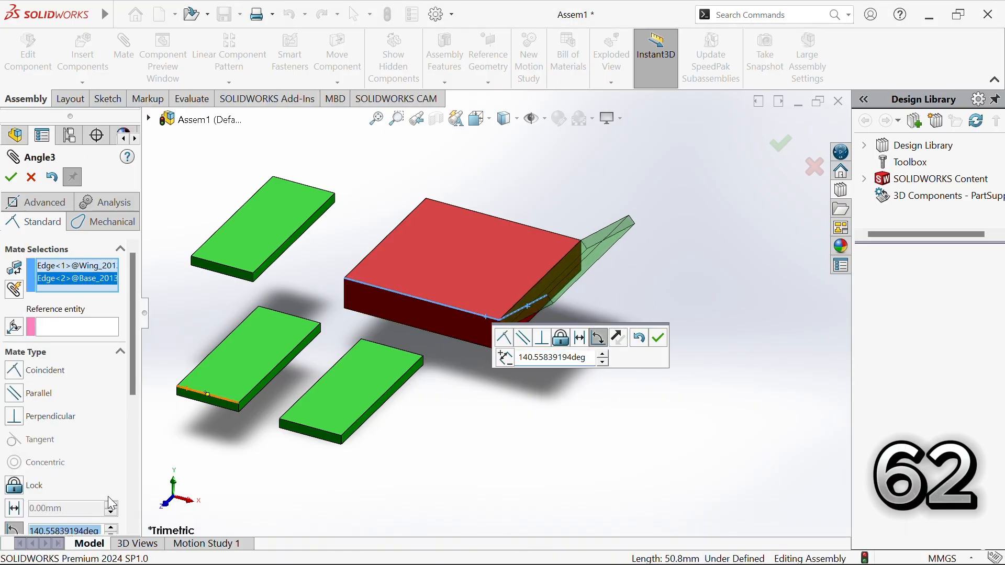
type("130")
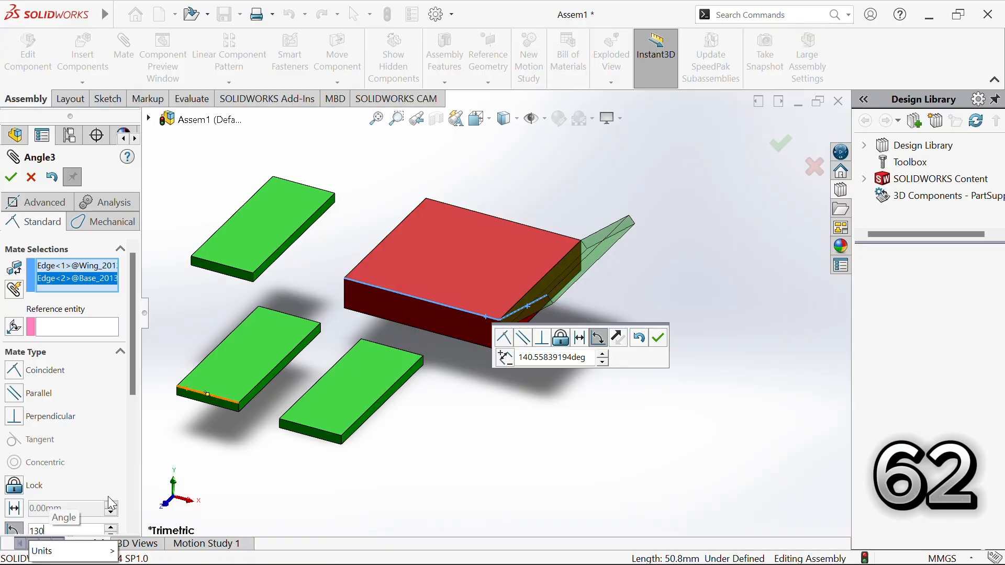
key("Return")
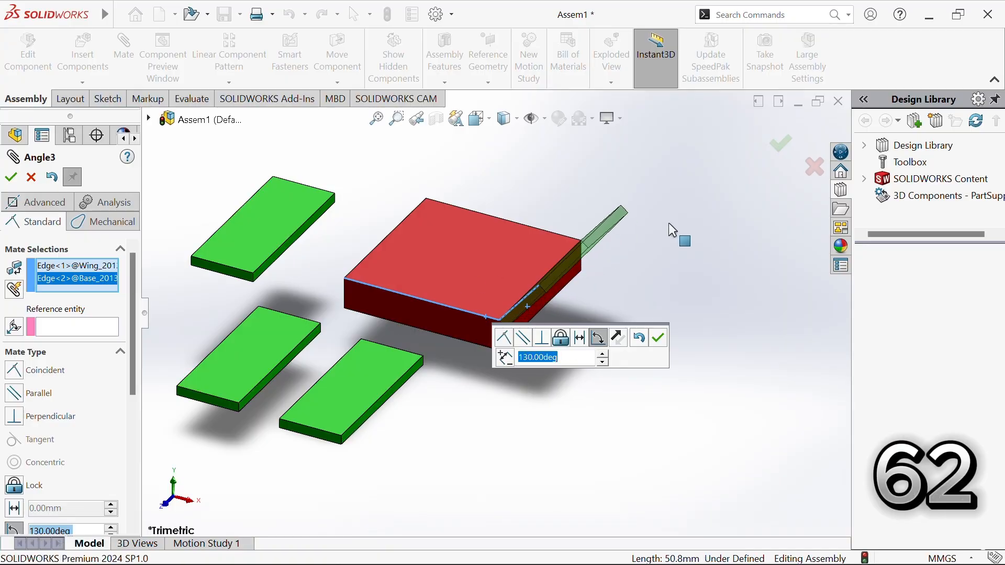
left_click(786, 148)
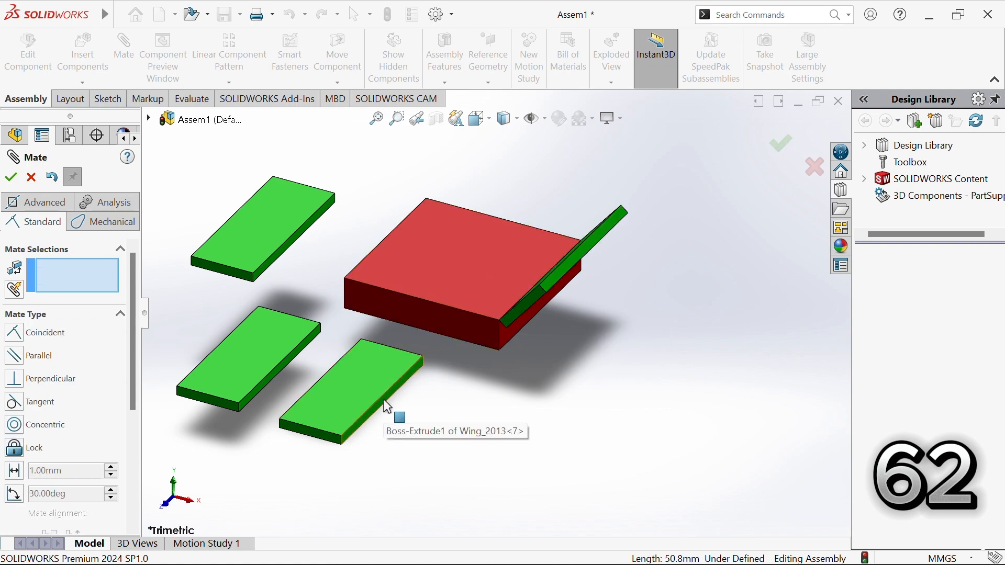
- Mate the short front corner edge of the green wing nearest the base coincident with the red base's top front edge
left_click(343, 442)
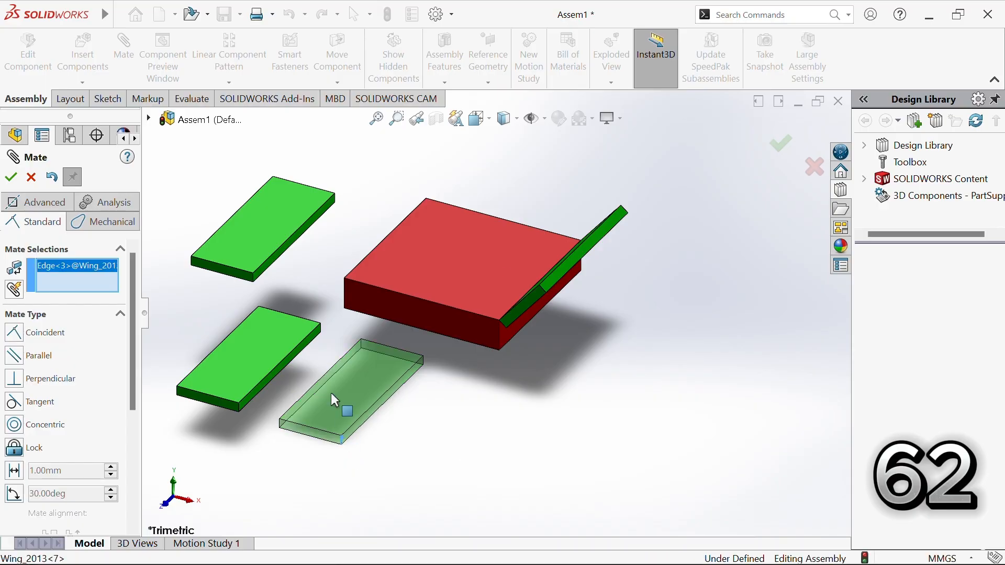
left_click(445, 304)
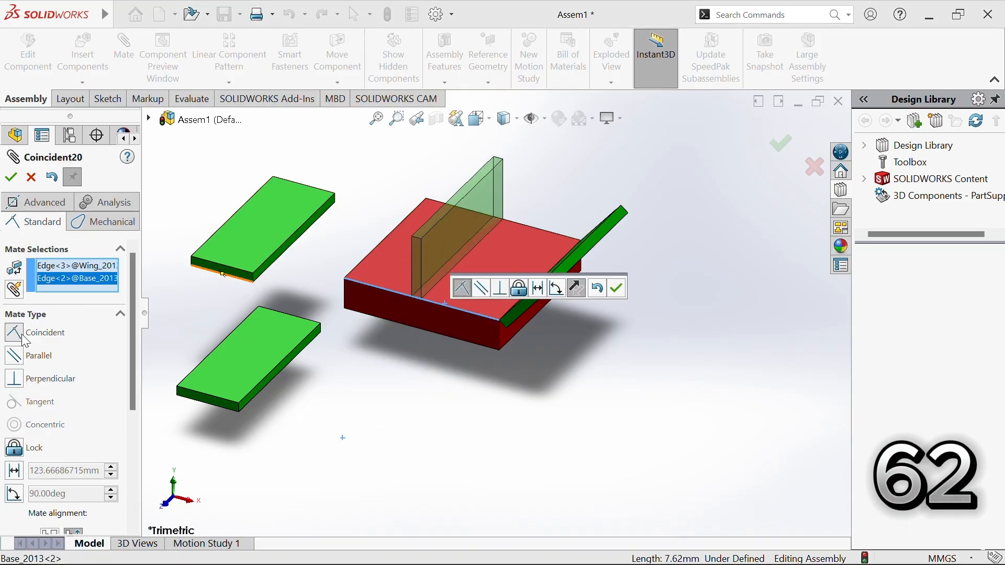
left_click(10, 178)
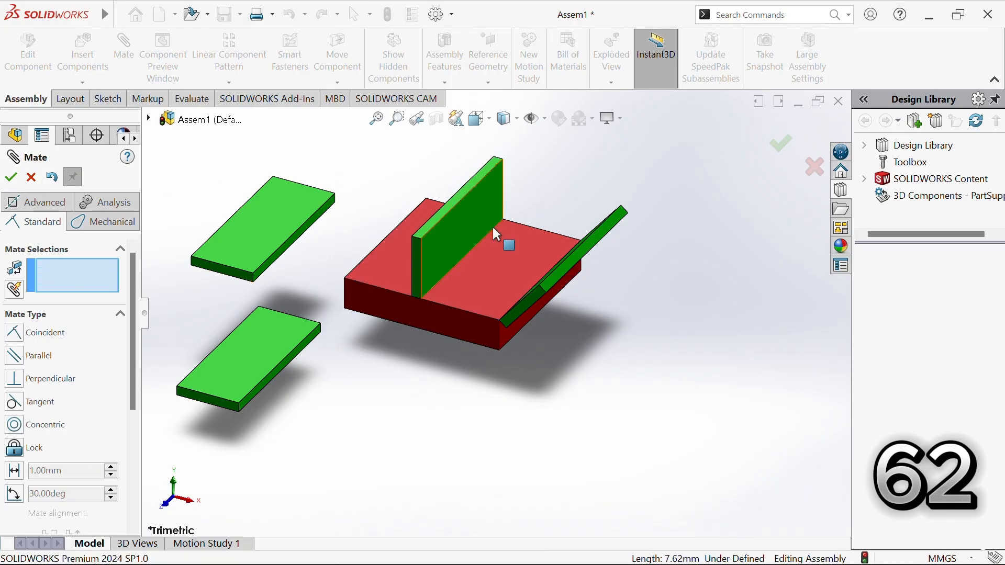
scroll(497, 234, "down", 5)
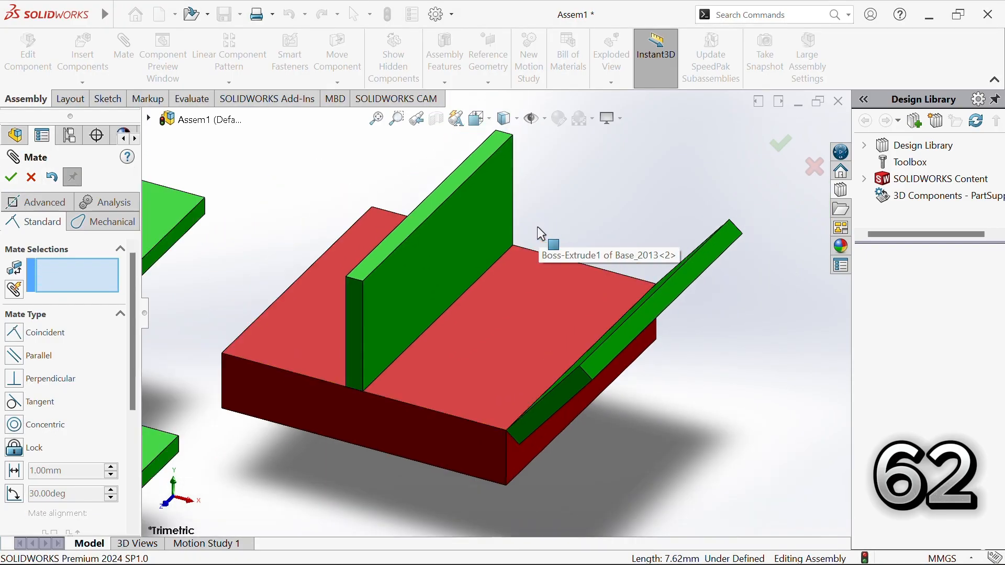
scroll(537, 226, "up", 3)
left_click(465, 298)
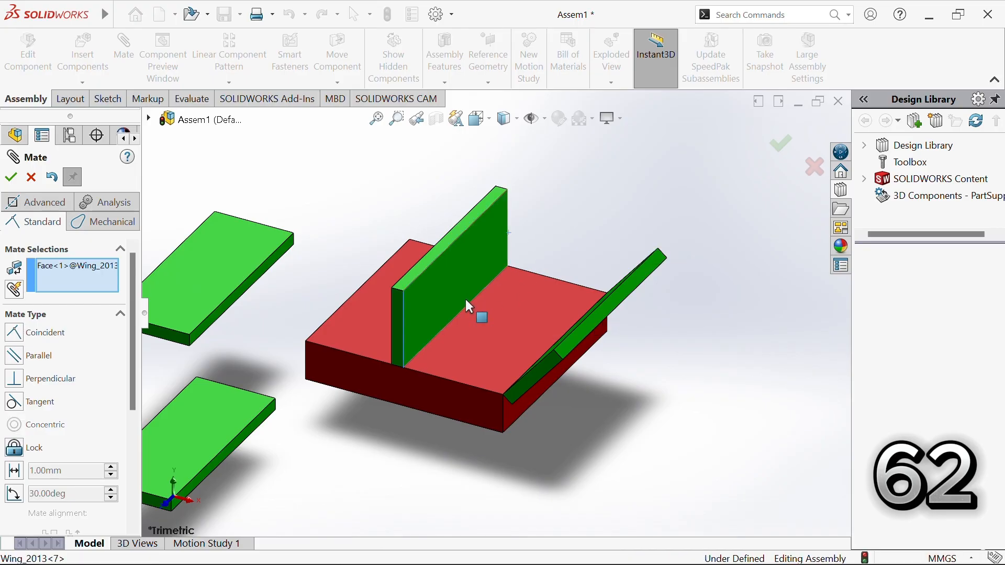
left_click(815, 174)
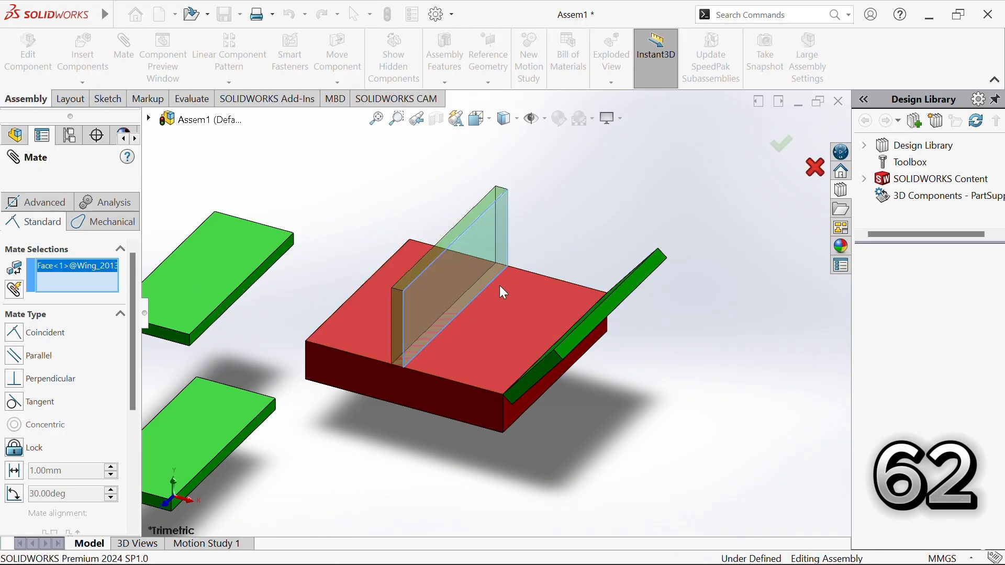
- Add a 40 mm distance mate between the upright green wing's lower long edge and the angled wing's long edge along the red base
left_click(463, 311)
scroll(518, 336, "up", 2)
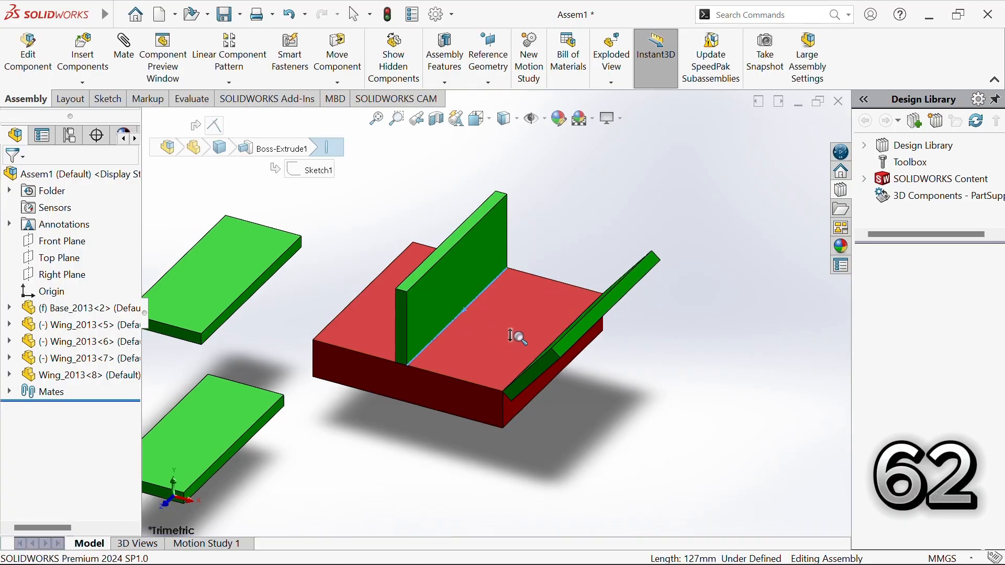
middle_click_drag(565, 269, 562, 331)
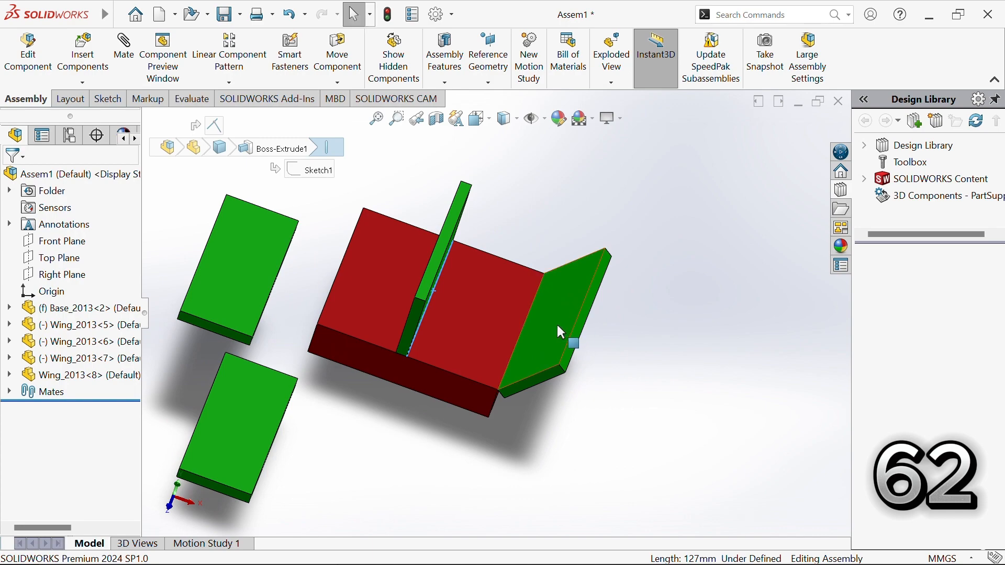
left_click(523, 327, "ctrl")
left_click(124, 52)
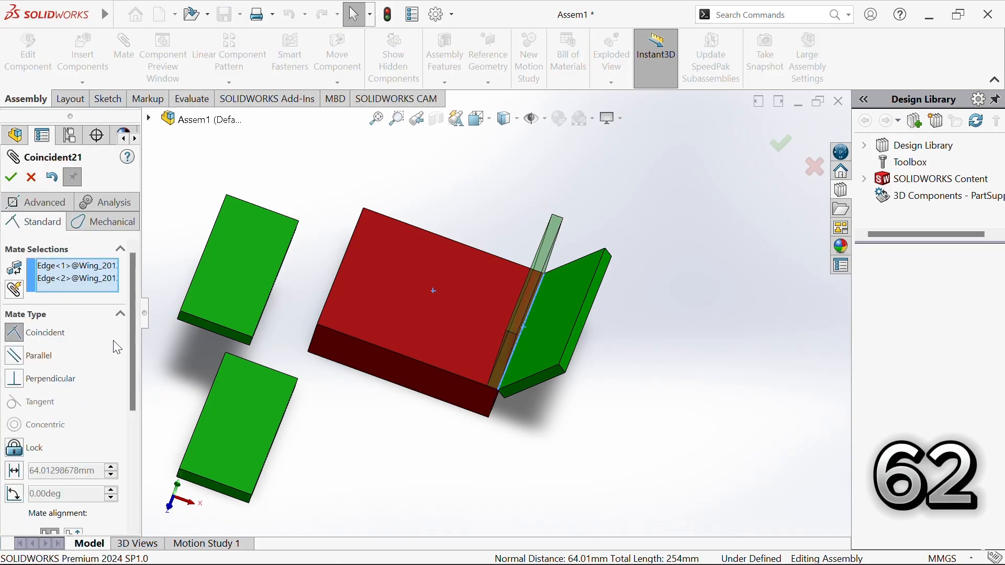
left_click(22, 498)
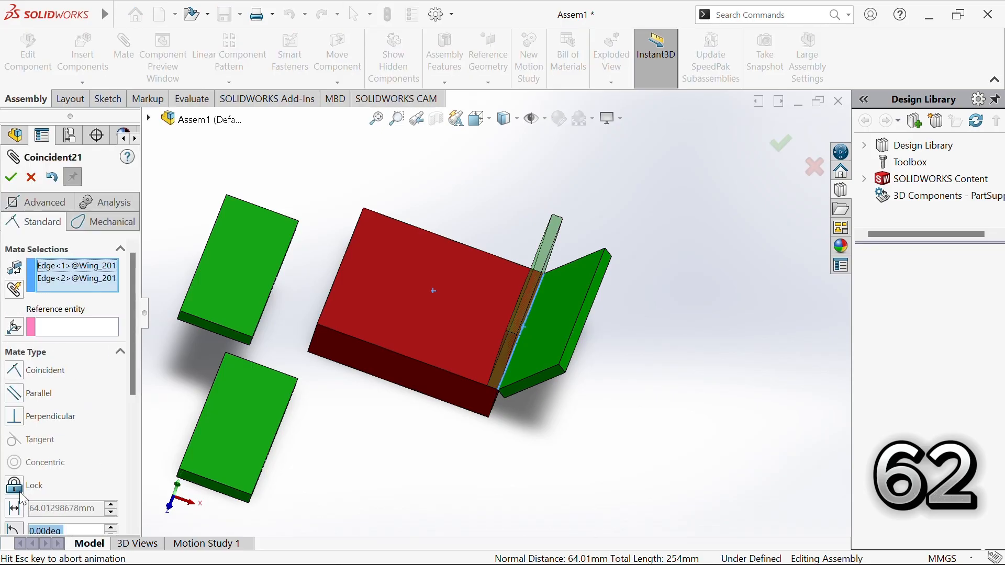
left_click(73, 469)
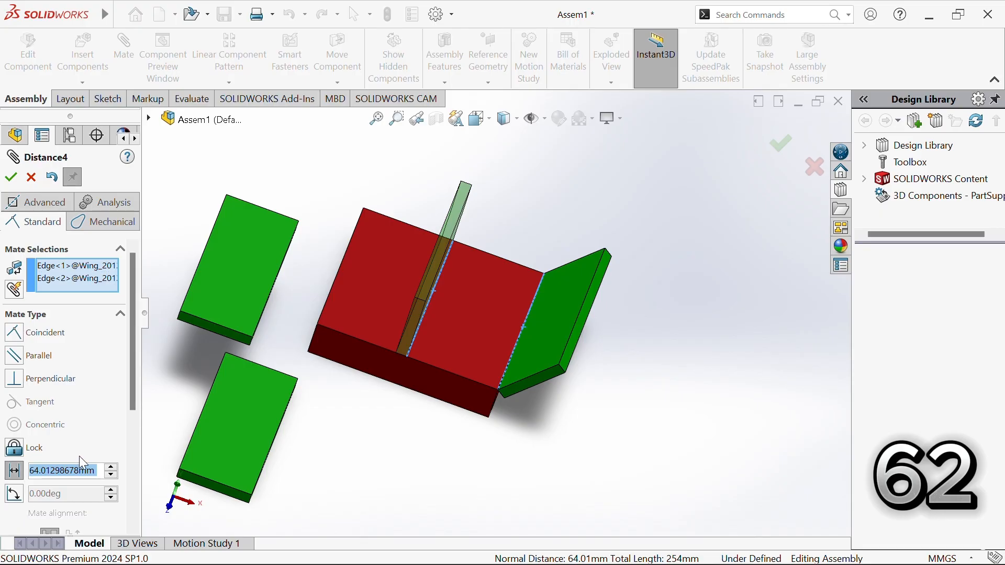
type("40")
key("Return")
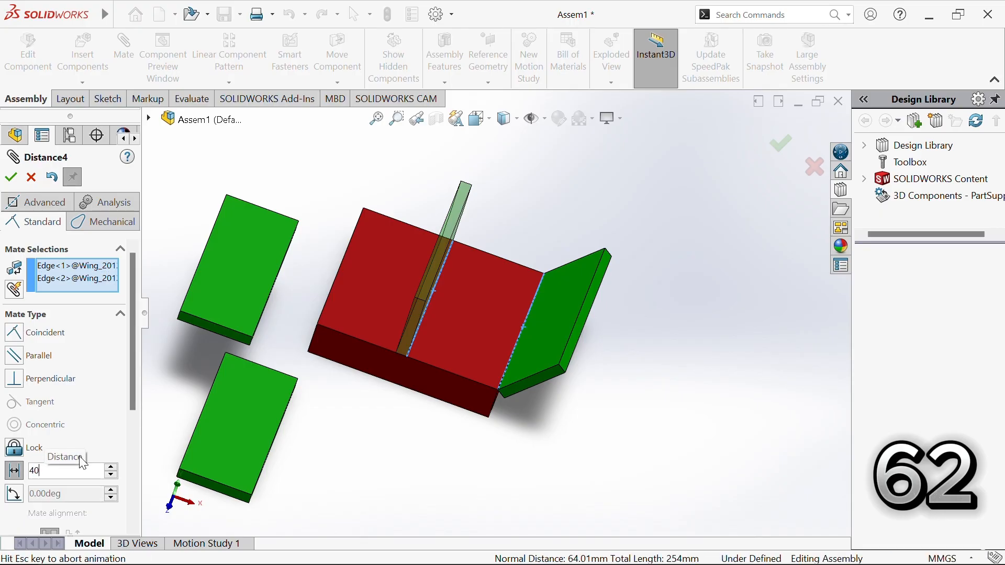
left_click(784, 145)
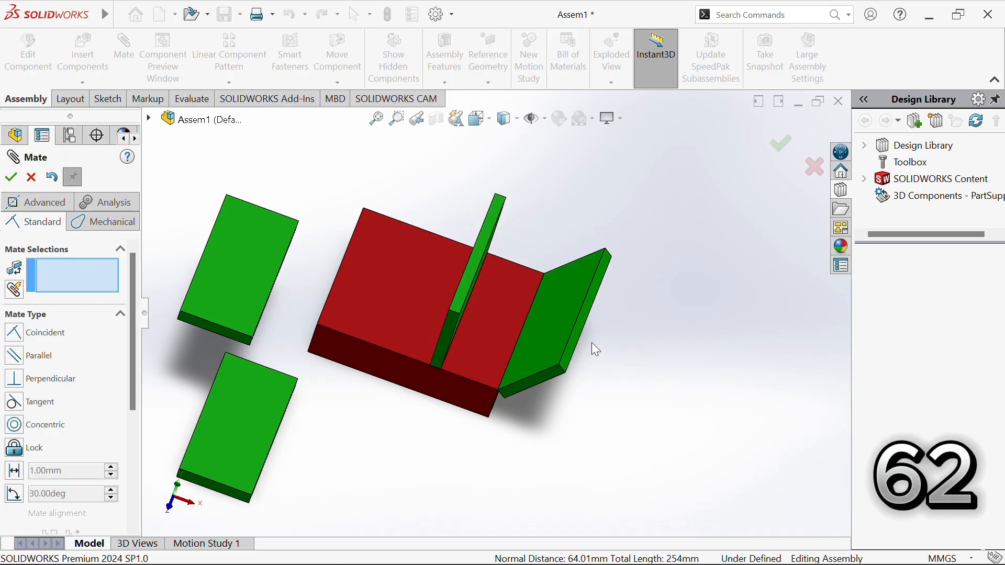
middle_click_drag(592, 344, 595, 270)
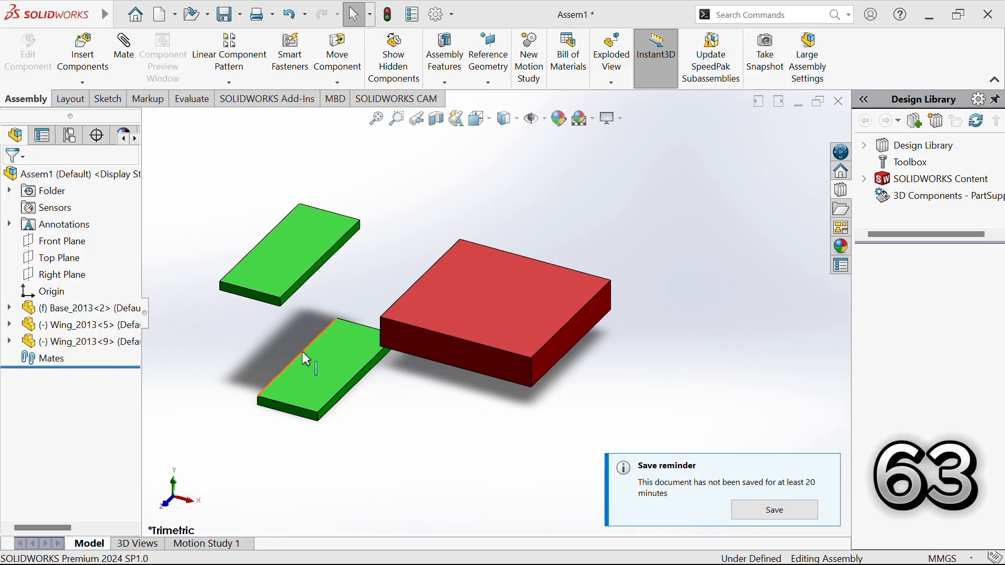
- Add a Lock mate between the two green wings beside the red base, and move the upper wing to test the pair
left_click(273, 256)
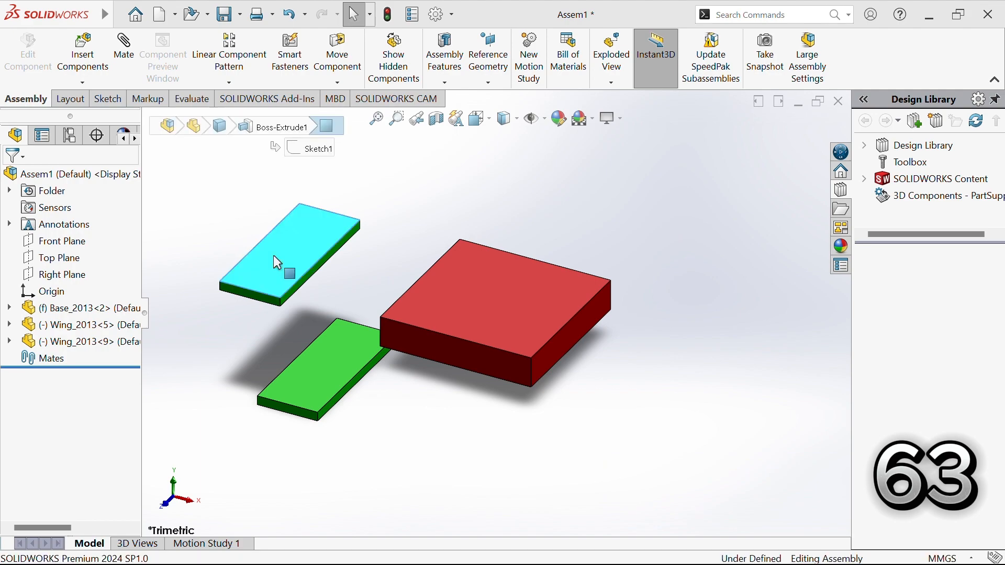
left_click(327, 371, "ctrl")
left_click(124, 49)
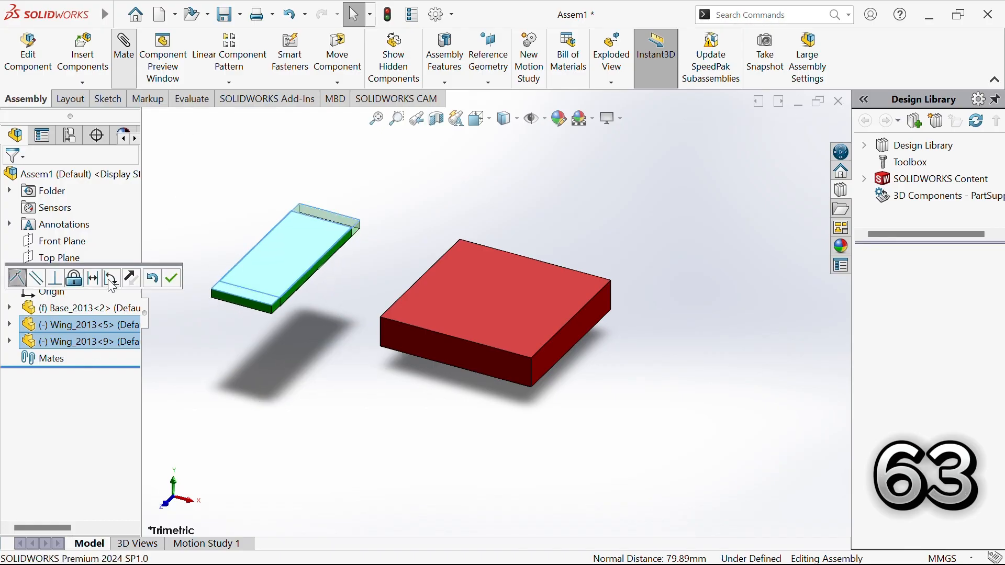
left_click(73, 281)
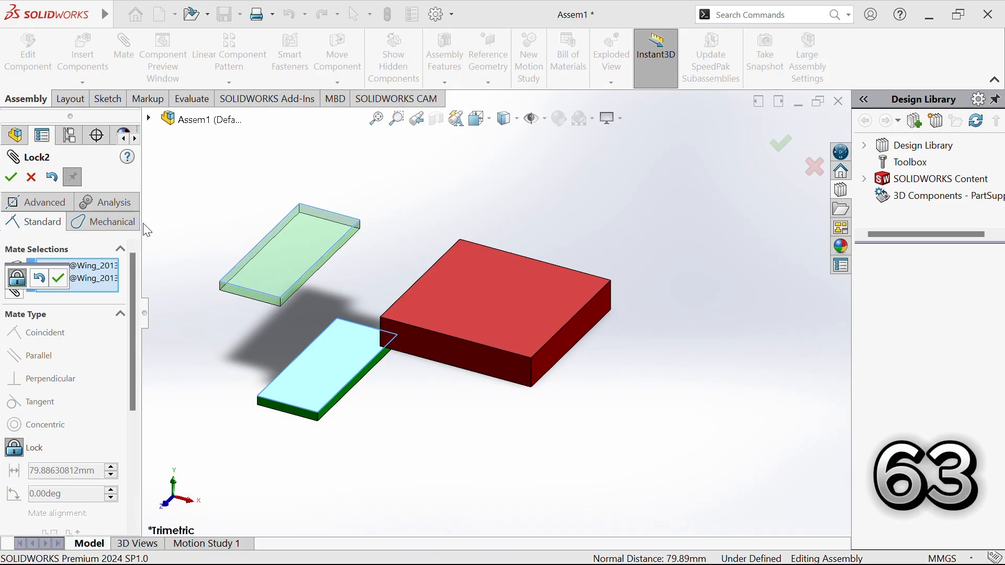
left_click(18, 177)
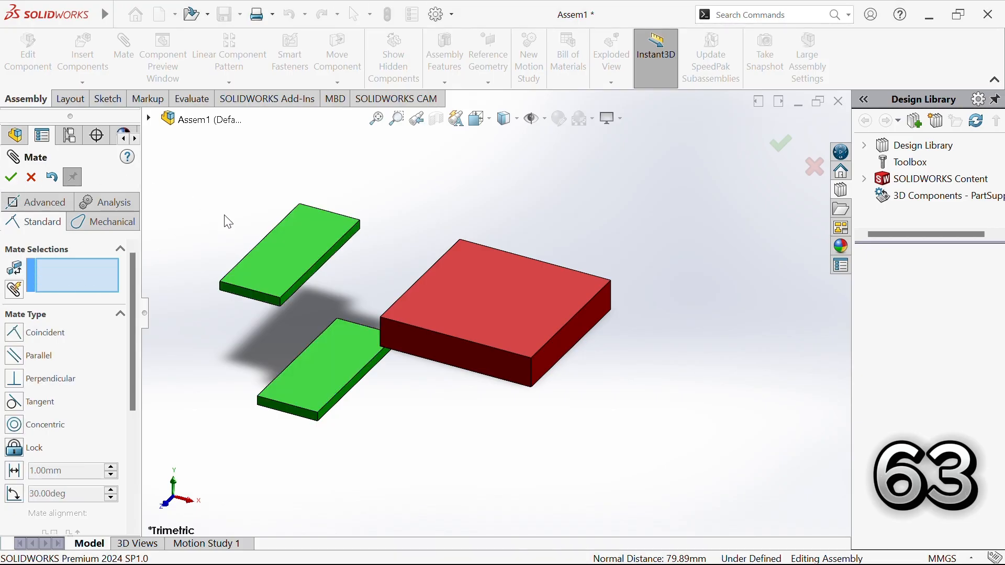
left_click_drag(257, 234, 248, 265)
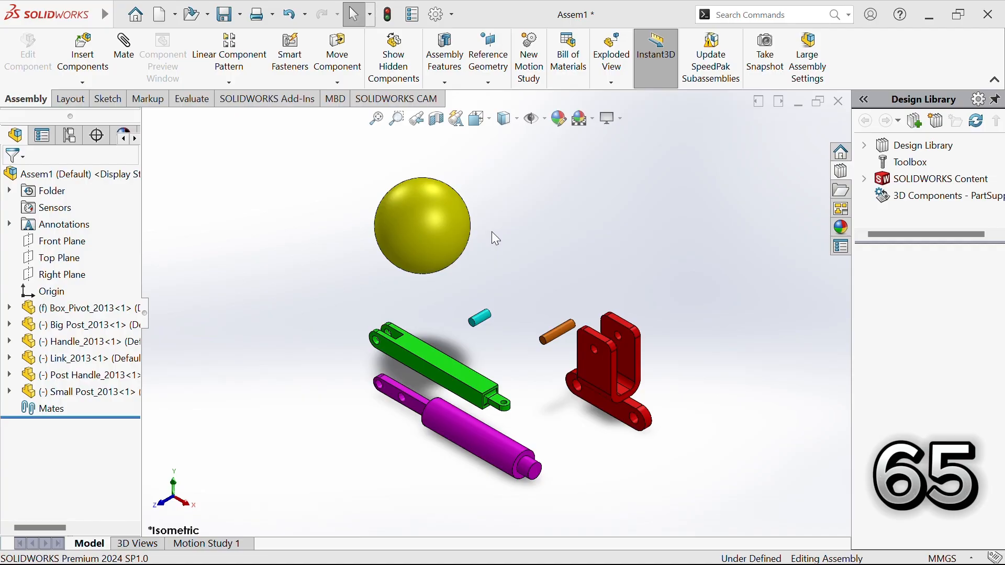
- Mate the orange big post's cylindrical face concentric with the upper hole in the red box pivot's front plate
scroll(555, 324, "down", 5)
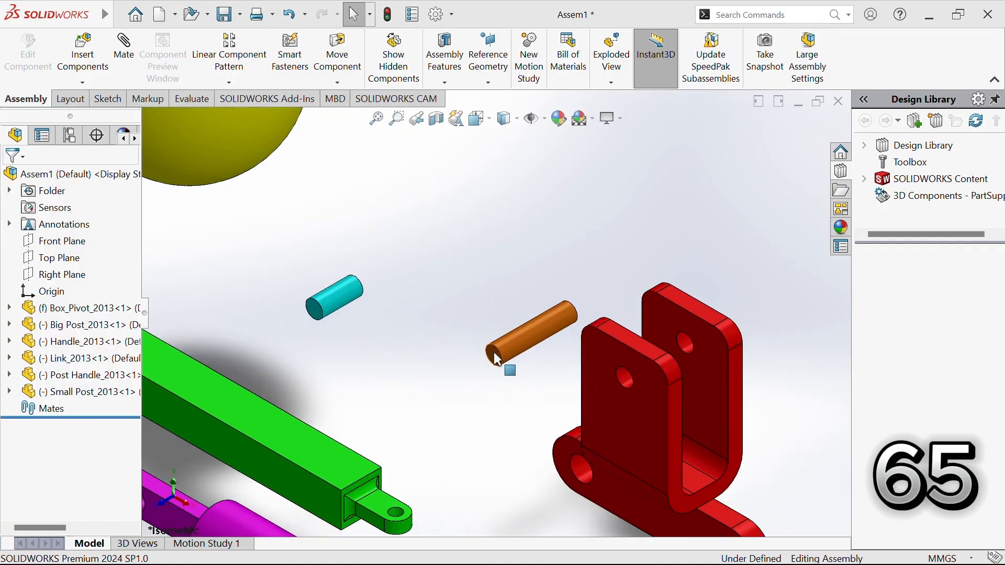
left_click(494, 353)
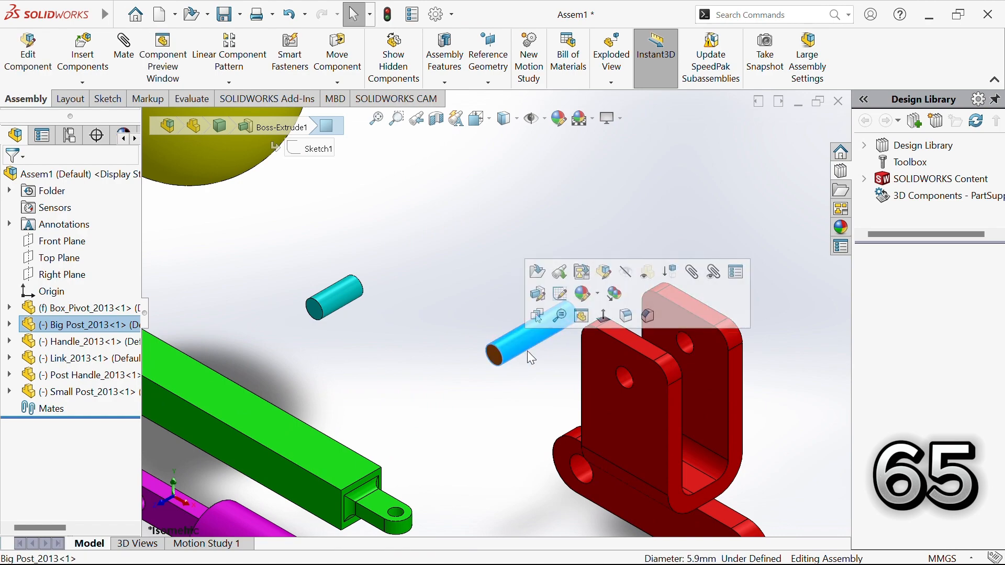
left_click(618, 378, "ctrl")
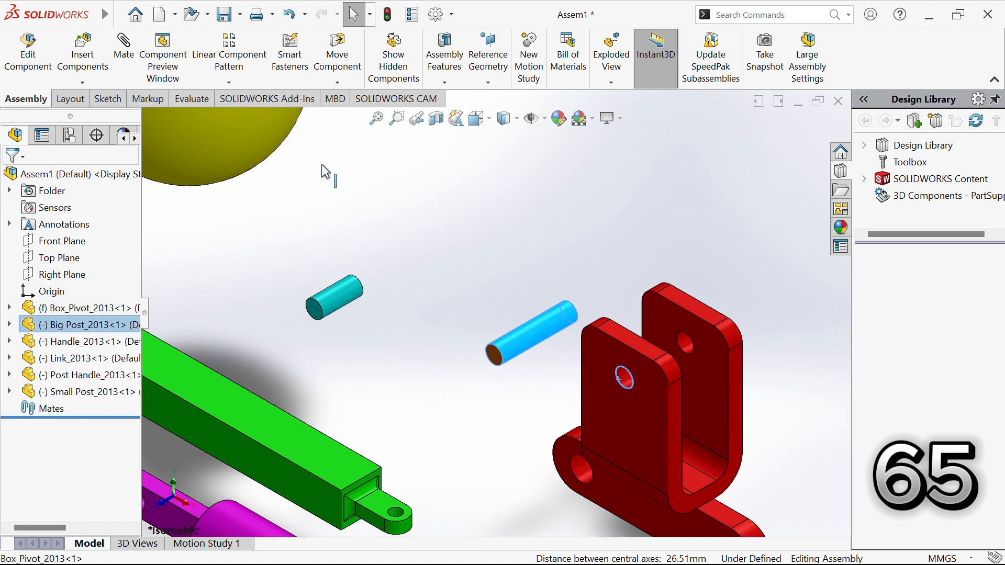
left_click(131, 37)
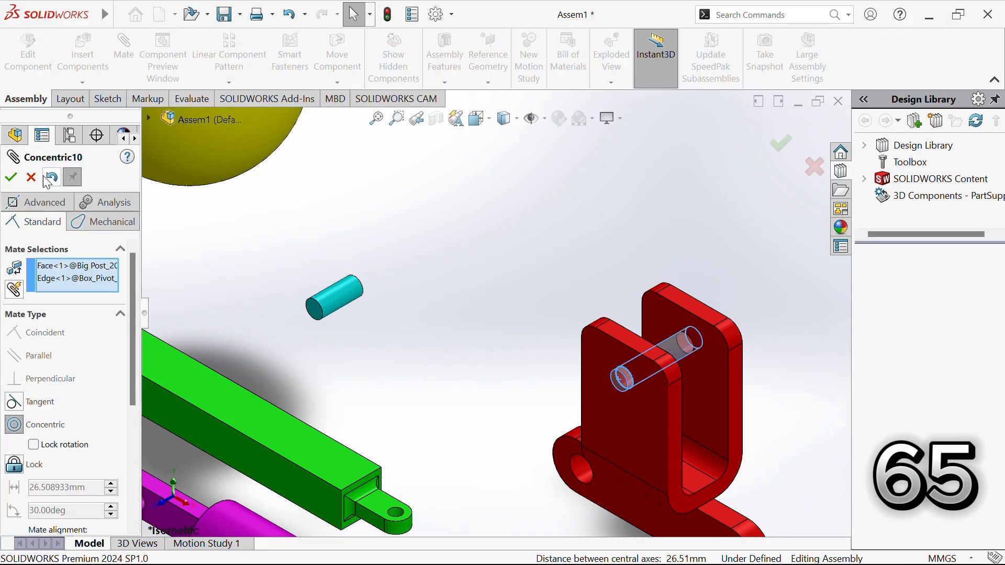
left_click(10, 178)
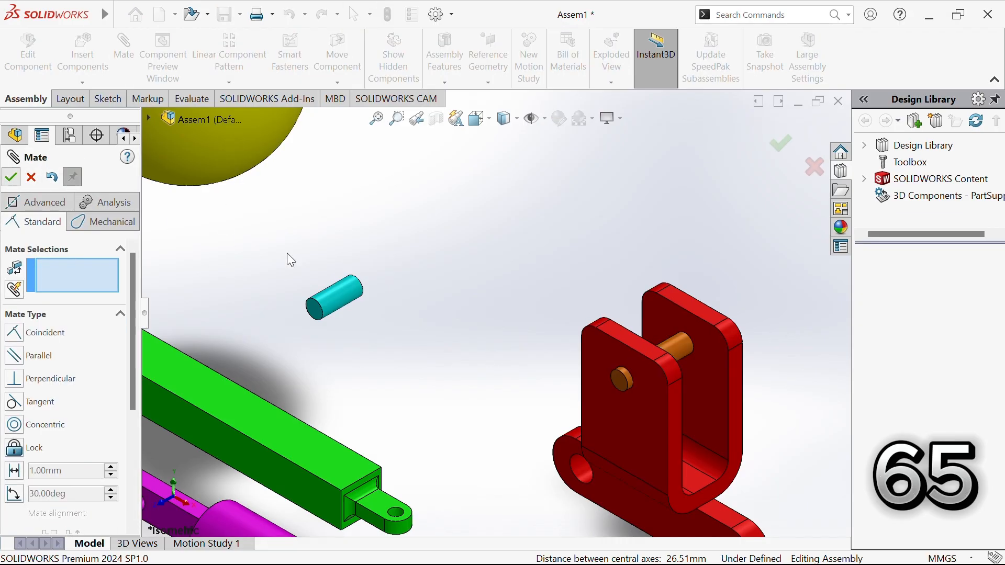
- Mate the orange big post's front end face coincident with the outer face of the red box pivot's front plate
left_click(621, 376)
left_click(654, 420)
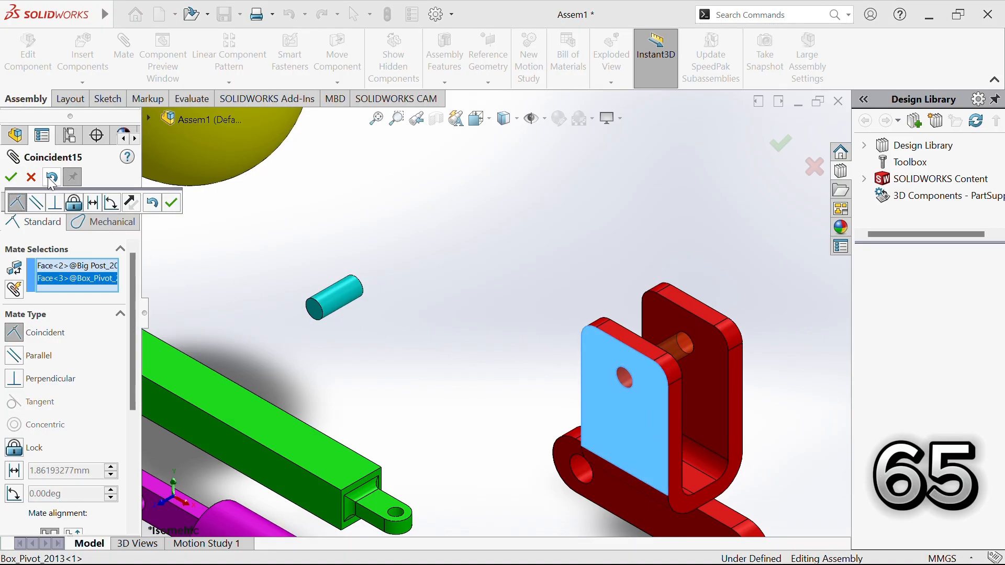
left_click(171, 202)
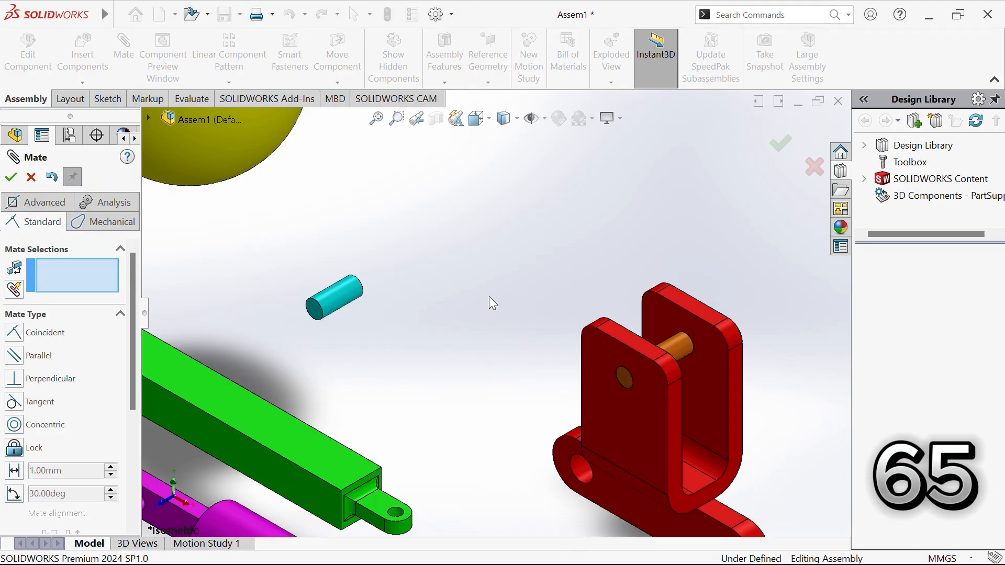
- Mate the cyan small post's cylindrical face concentric with the hole in the green link's forked end
scroll(489, 296, "up", 3)
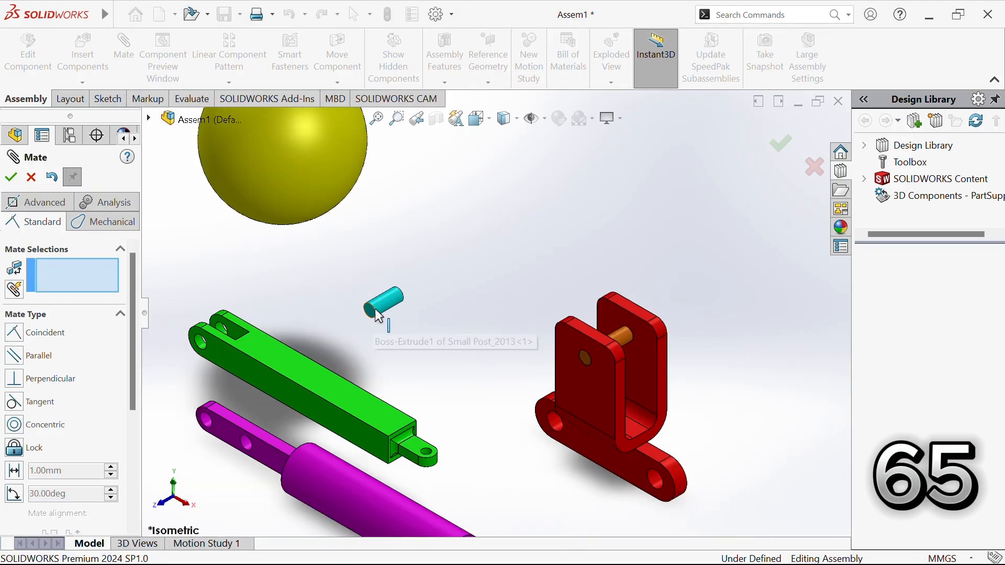
left_click(380, 305)
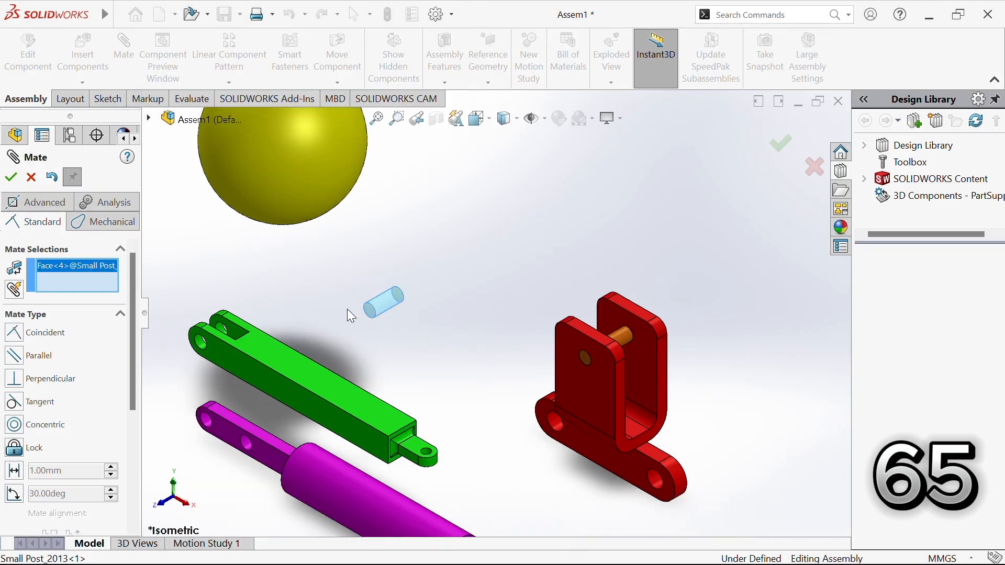
left_click(200, 340)
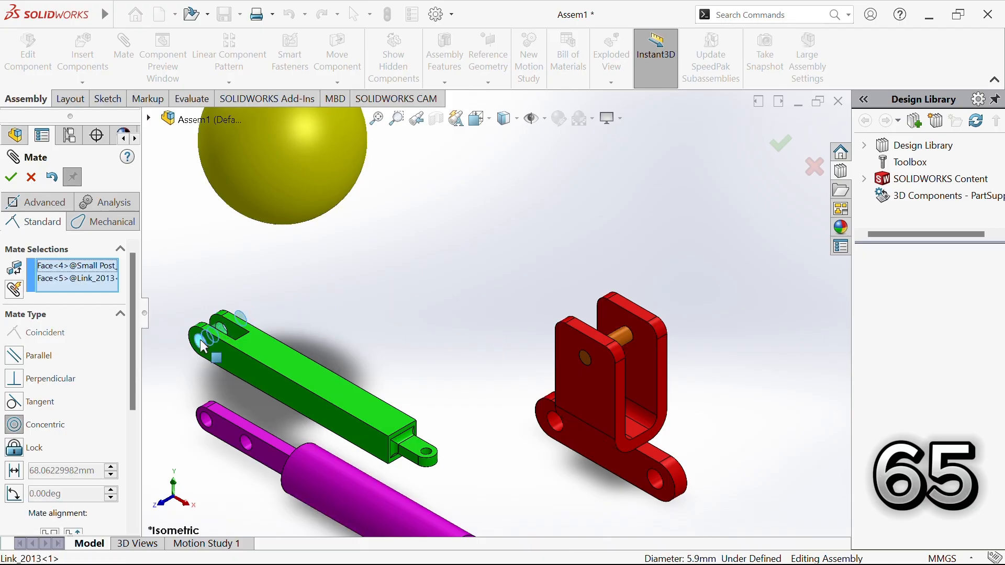
left_click(204, 374)
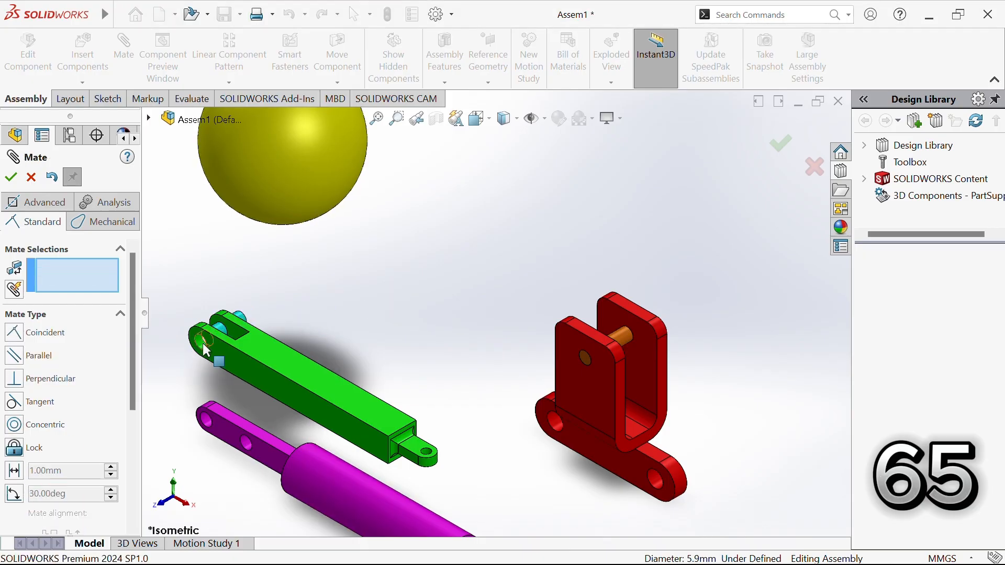
- Mate the small post's end face coincident with the outer side face of the green link
scroll(230, 335, "down", 5)
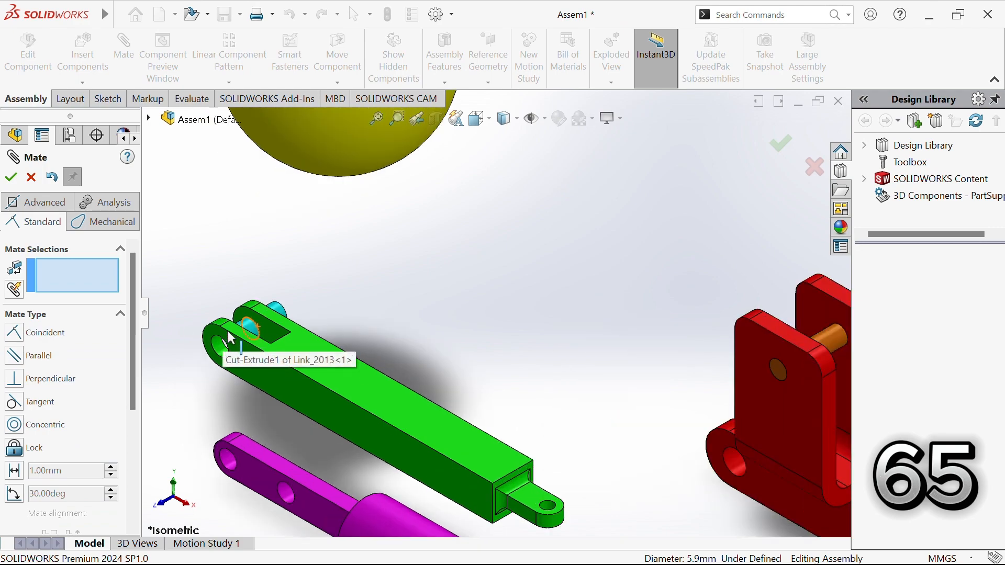
middle_click_drag(239, 330, 266, 317)
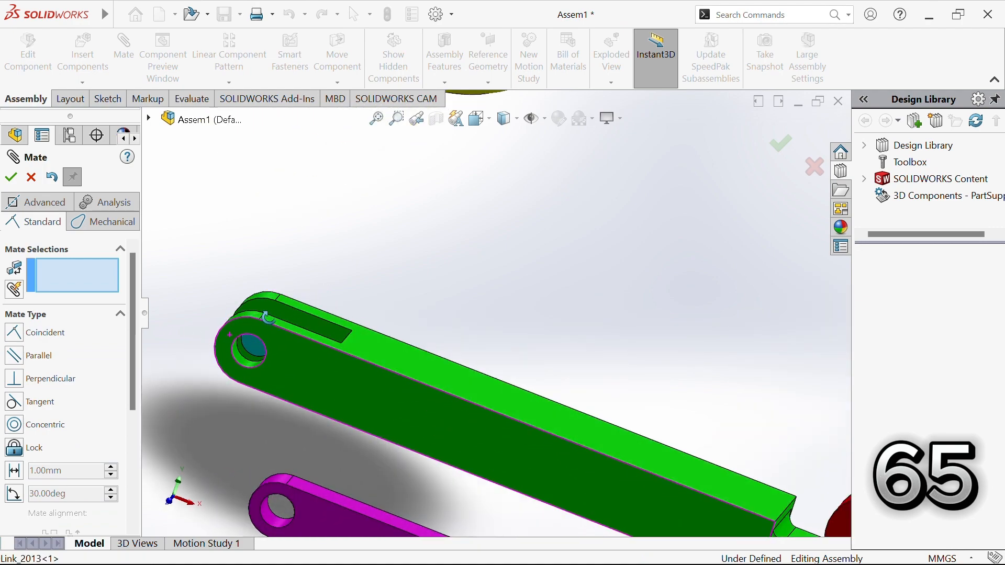
left_click(255, 344)
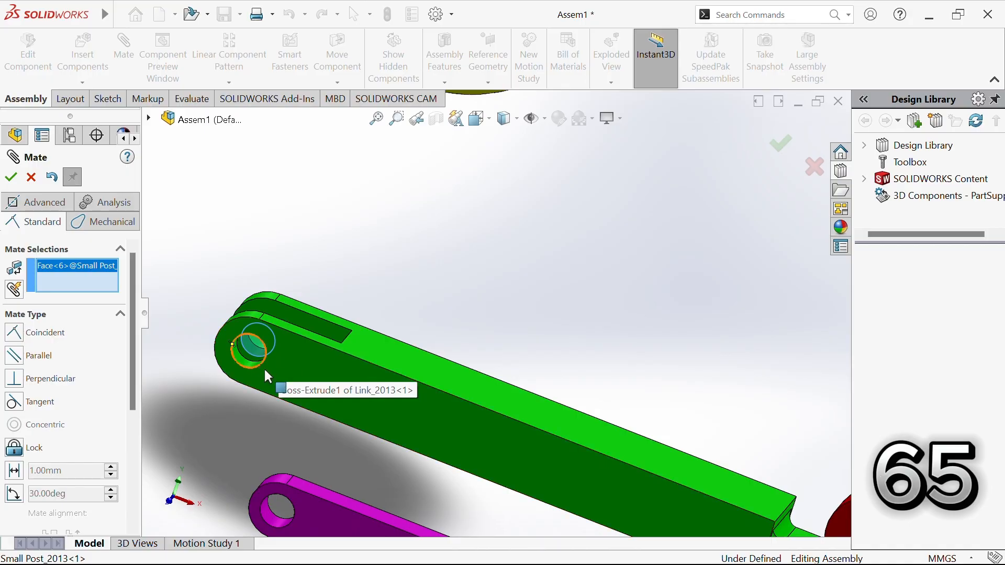
left_click(281, 367)
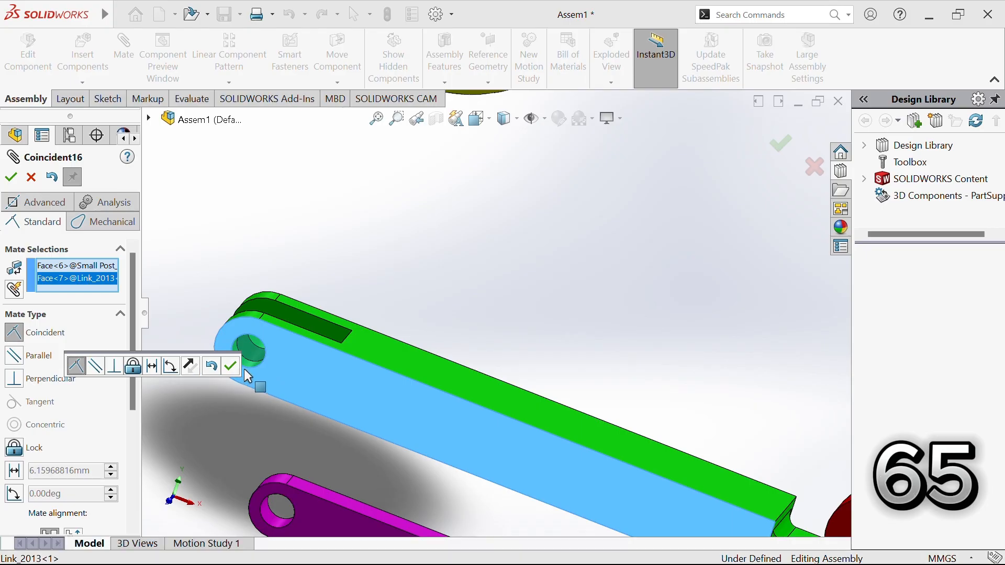
key("Return")
- Mate the middle hole of the magenta post handle's flat bar concentric with the orange big post, and swing the handle upright
middle_click_drag(401, 300, 367, 328)
scroll(476, 347, "down", 8)
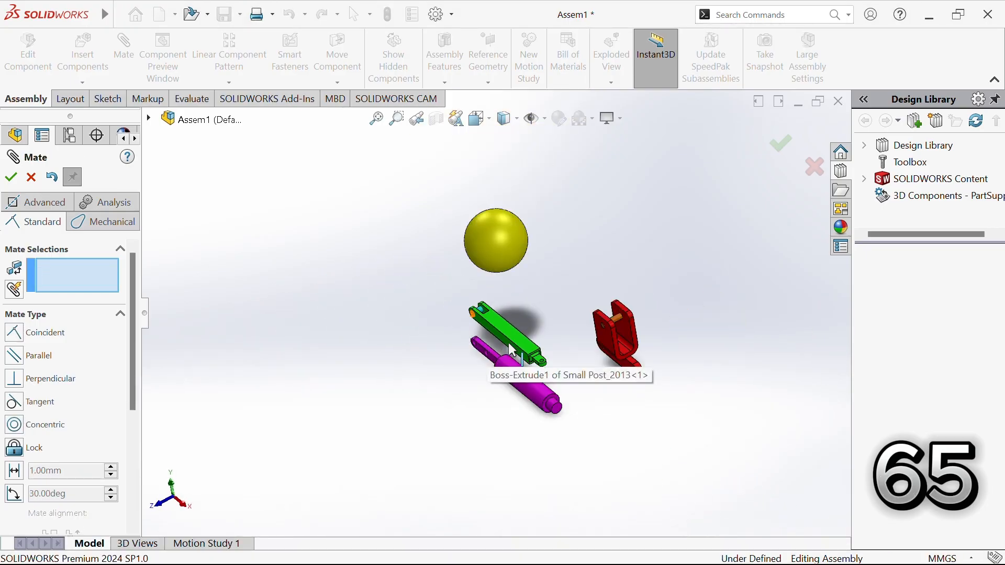
scroll(510, 341, "up", 4)
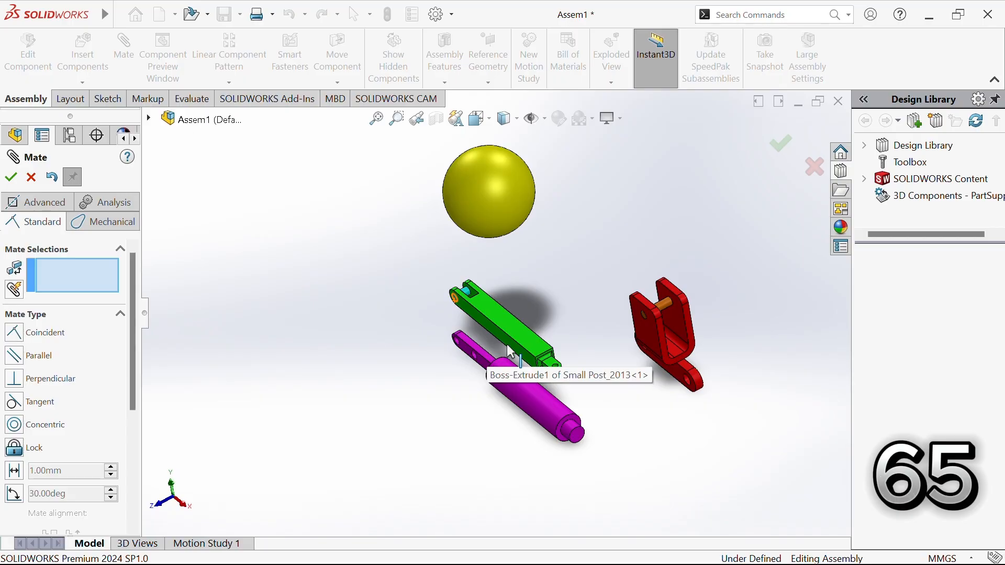
left_click(466, 358)
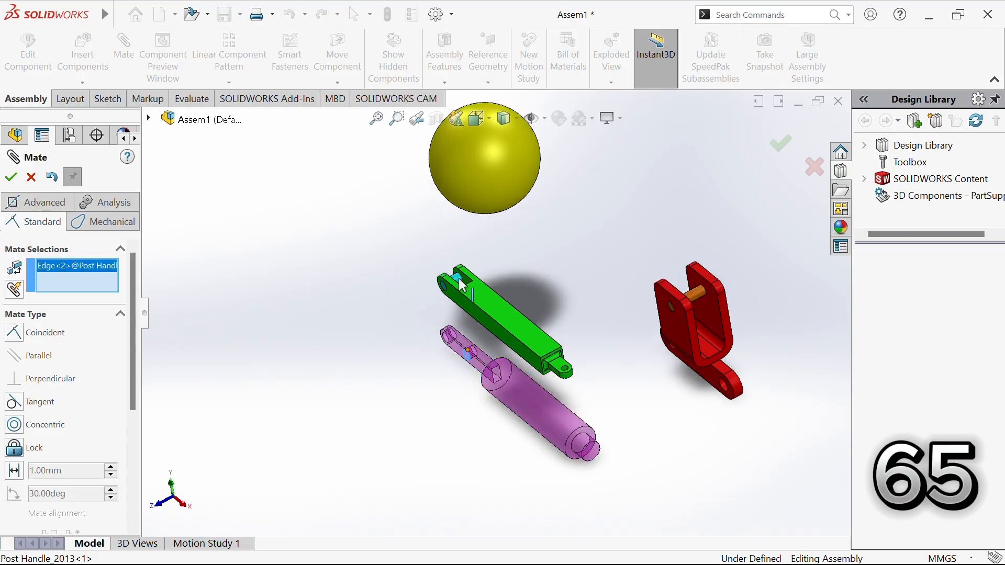
left_click(696, 300)
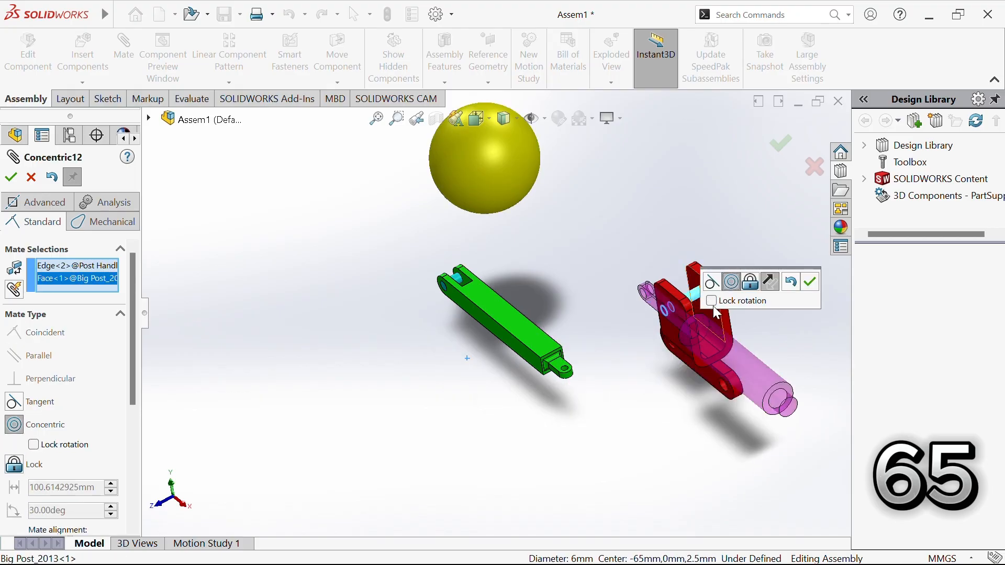
left_click(813, 286)
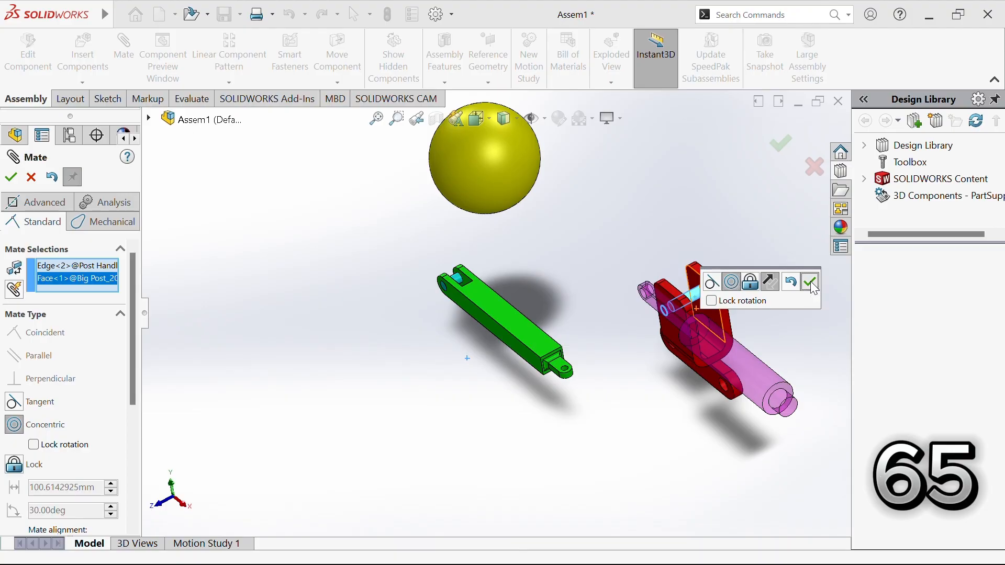
left_click_drag(723, 343, 598, 149)
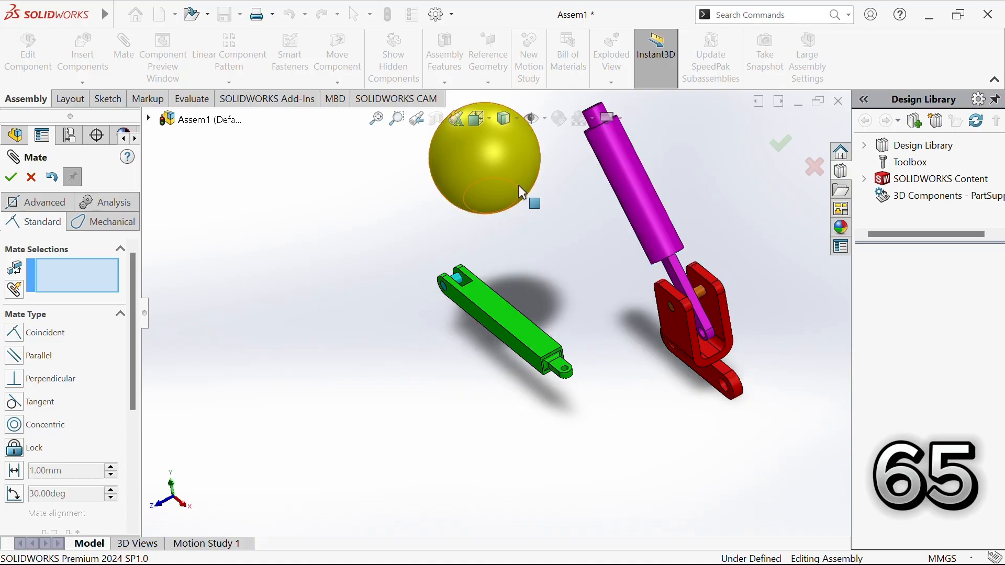
- Mate the small post in the green link concentric with the end hole of the magenta post handle's flat bar
left_click(462, 286)
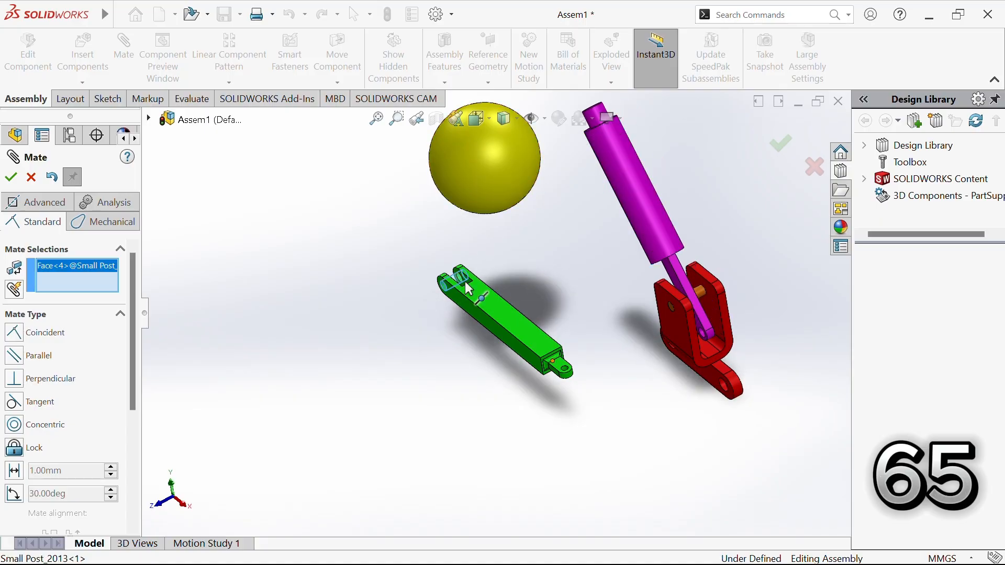
left_click(703, 333)
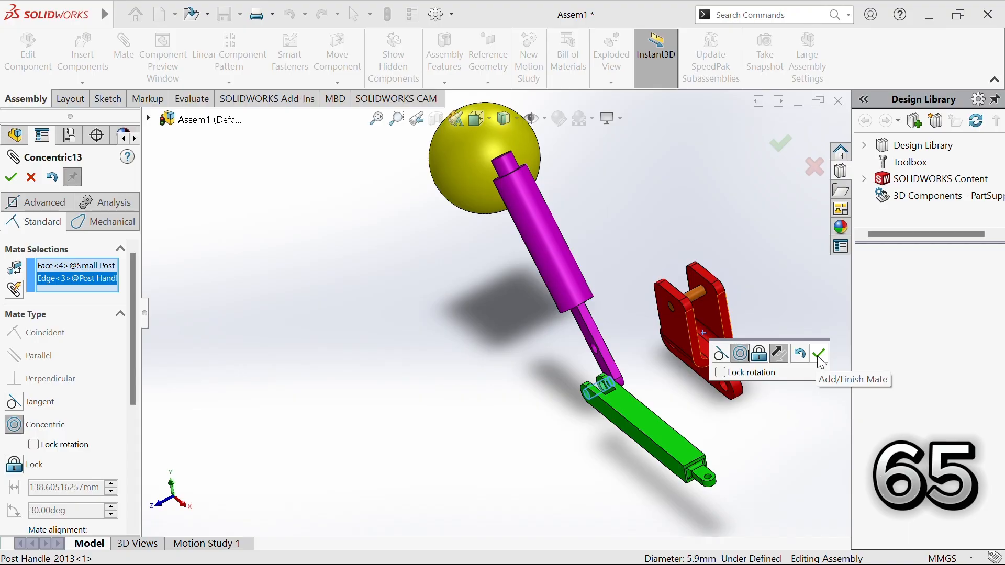
left_click(819, 356)
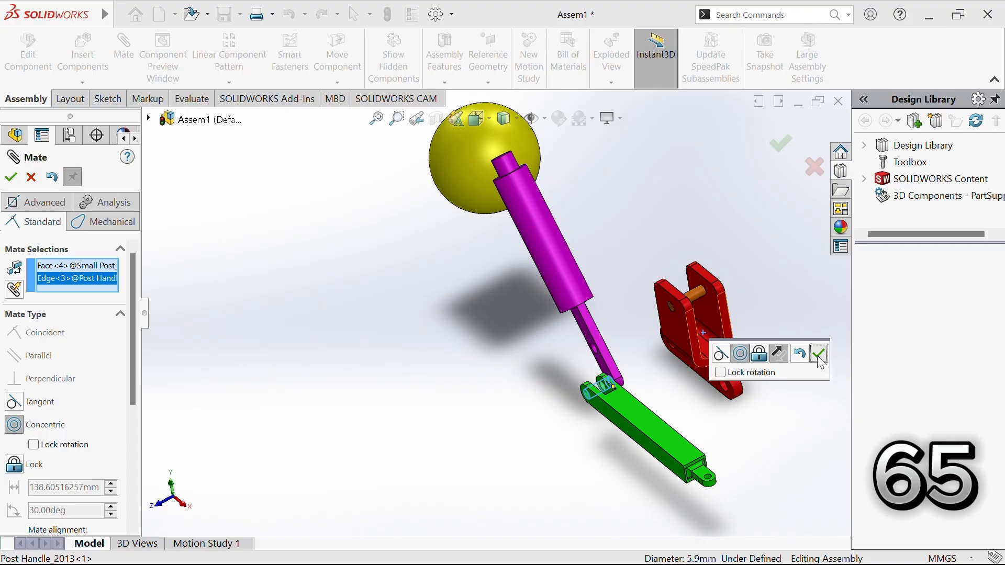
- Mate the flat side face of the post handle's bar coincident with the inner face of the green link's fork slot
left_click(605, 370)
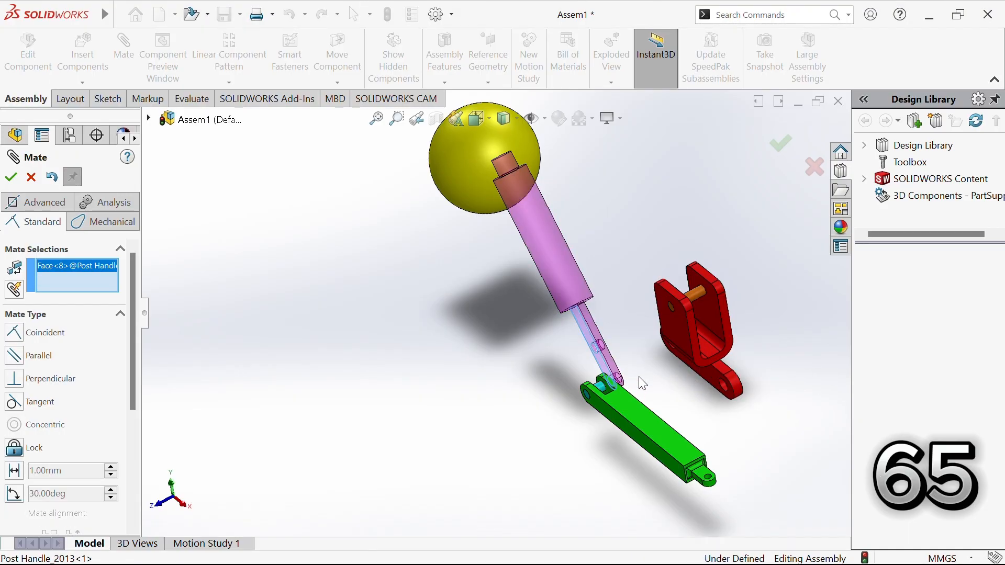
middle_click_drag(643, 384, 605, 394)
scroll(604, 394, "down", 3)
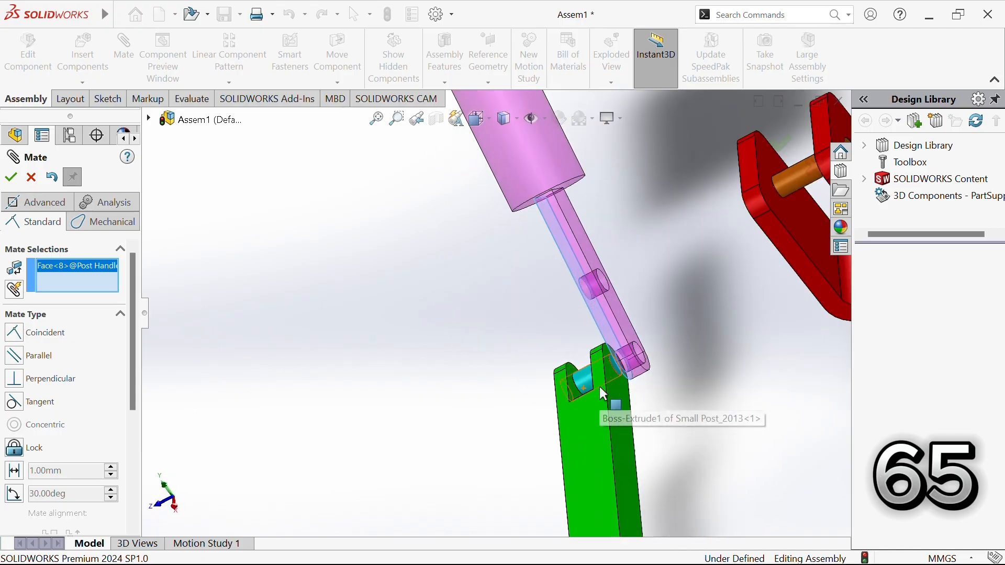
scroll(603, 394, "down", 1)
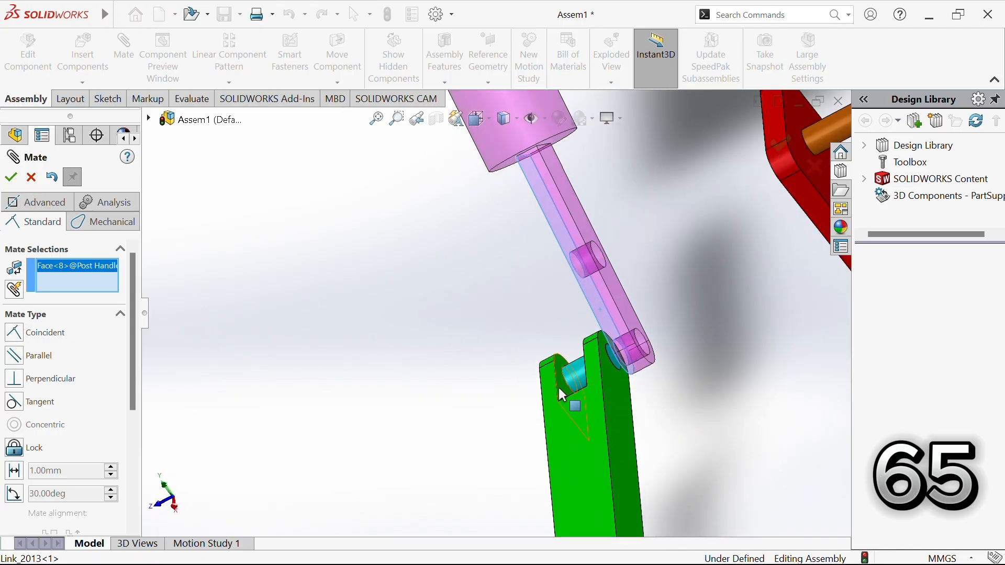
left_click(559, 389)
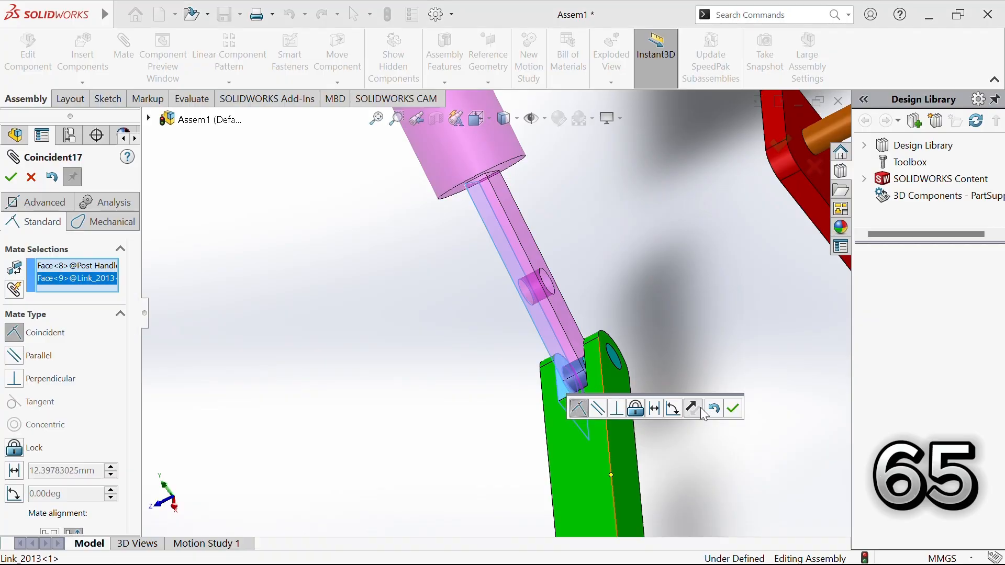
left_click(735, 409)
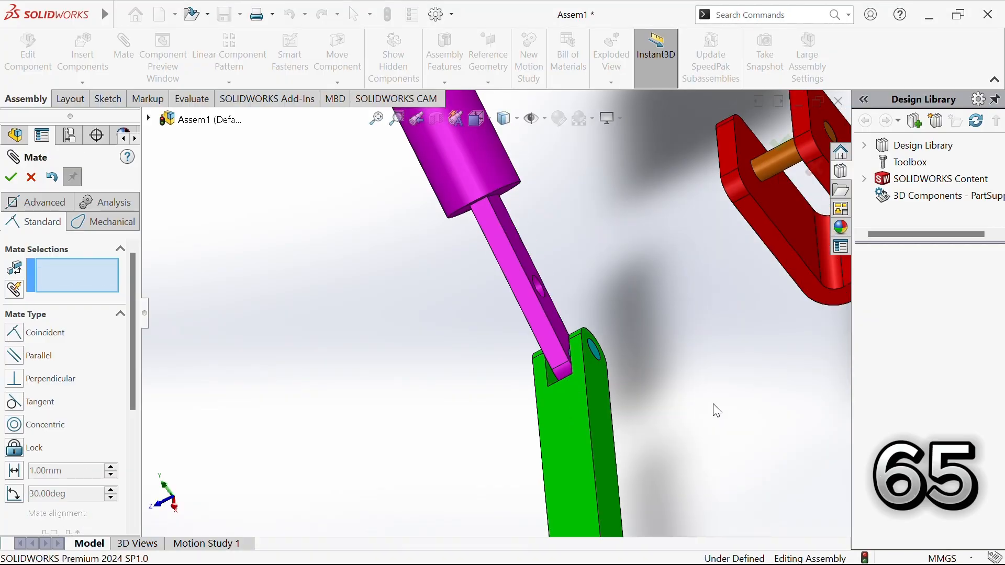
- Add a 6.5 mm distance mate between the post handle bar's other flat side and the inner face of the red box pivot's rear plate
middle_click_drag(710, 407, 699, 363)
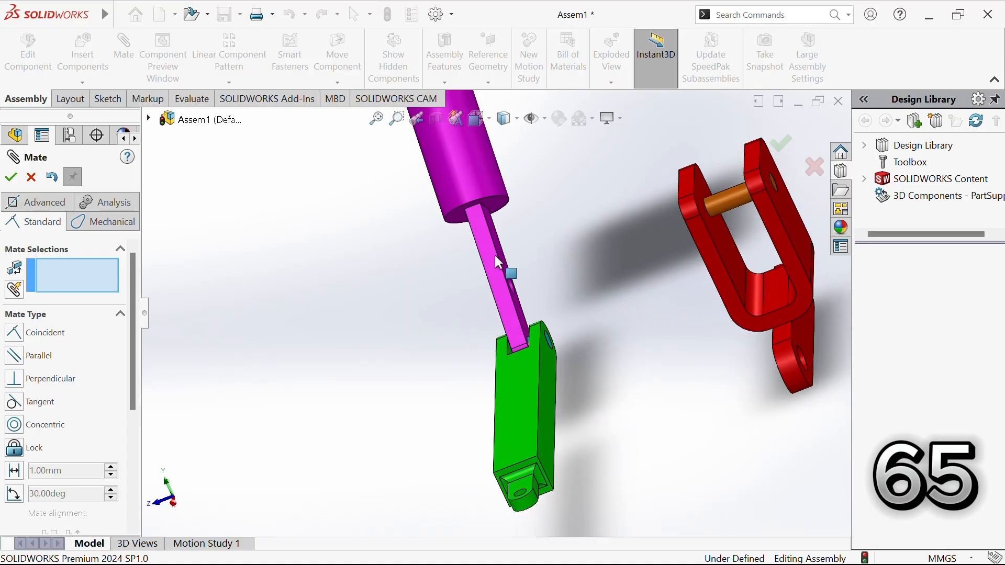
left_click(508, 268)
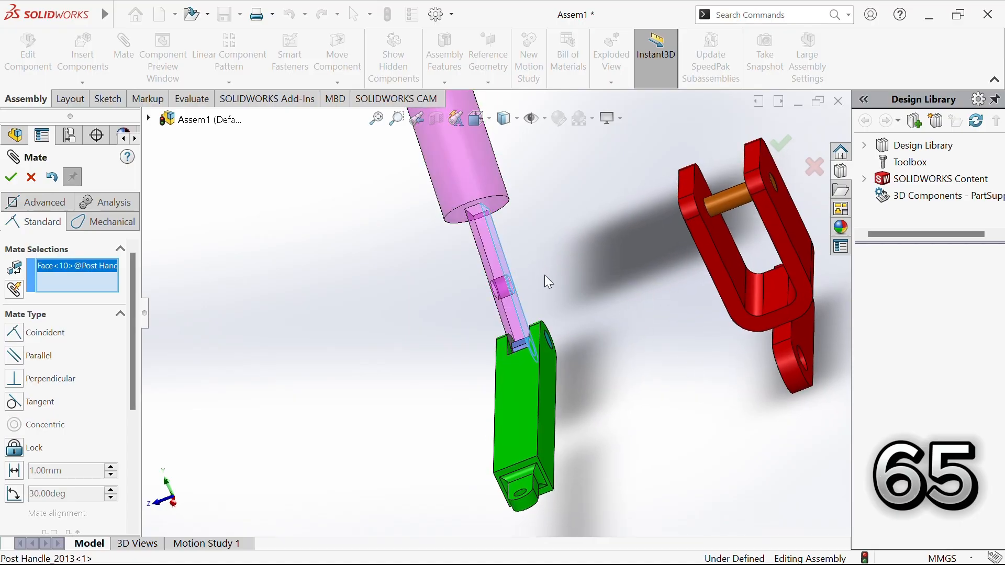
middle_click_drag(549, 278, 592, 285)
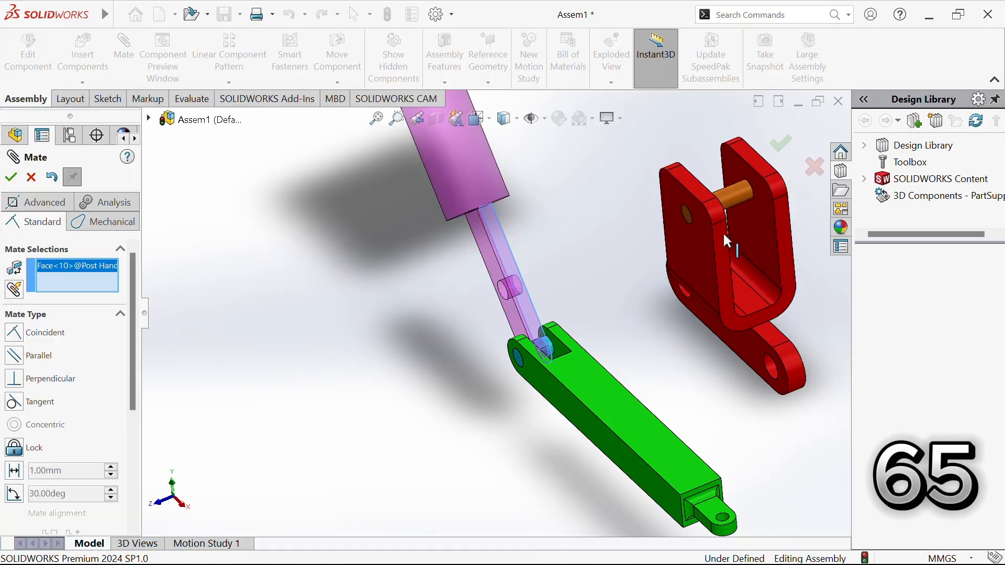
left_click(752, 217)
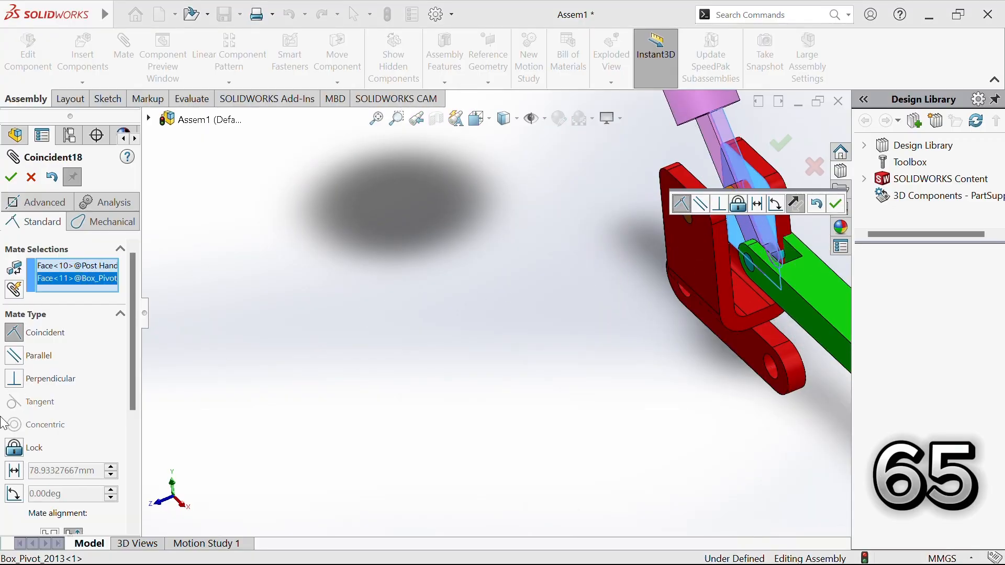
left_click(22, 473)
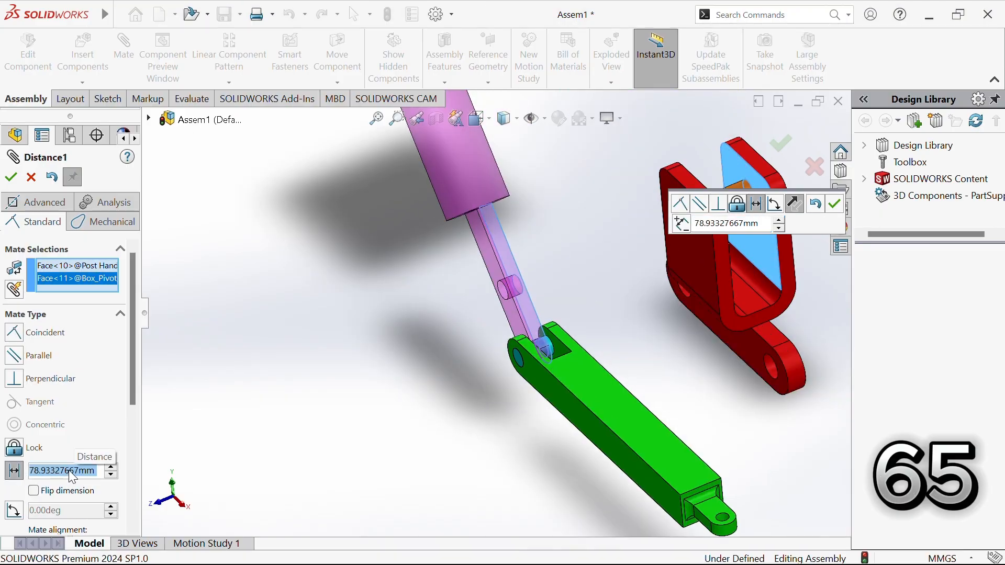
type("6.5")
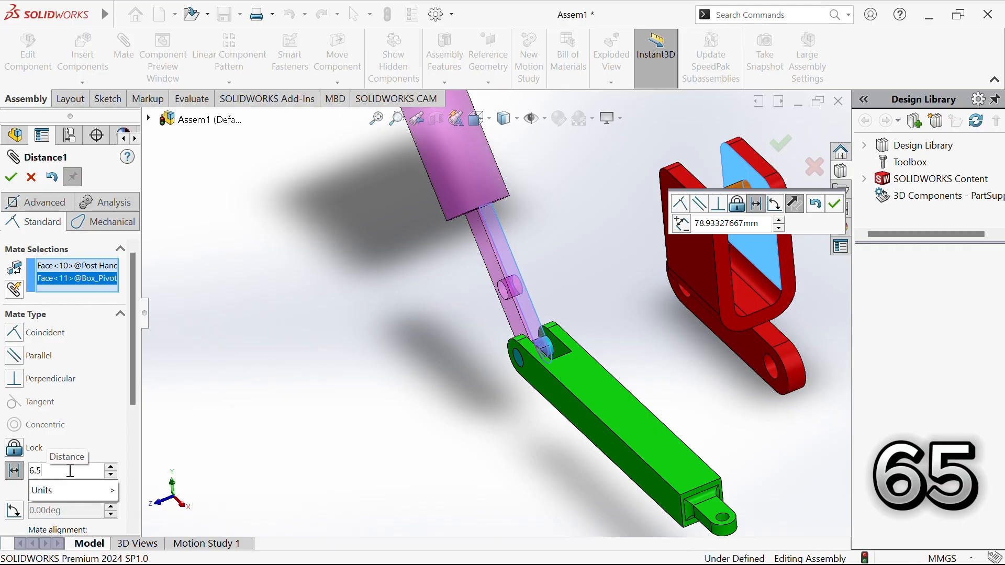
key("Return")
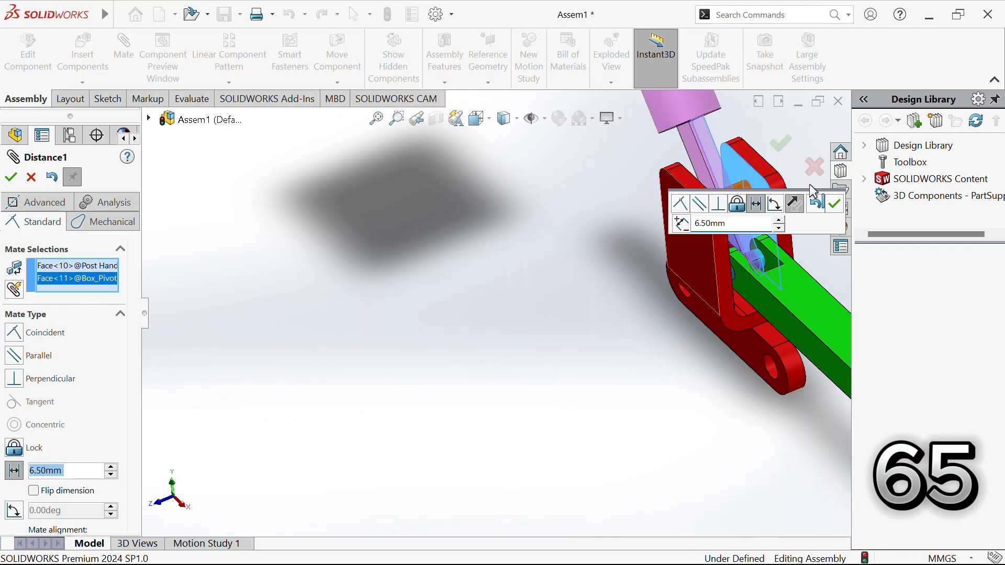
left_click(837, 206)
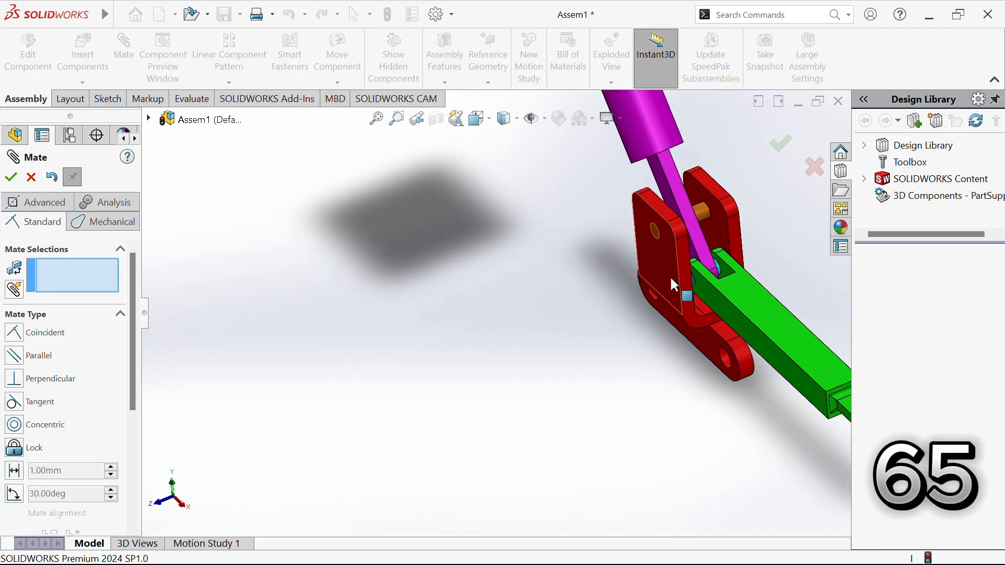
- Mate the stub at the free end of the magenta post handle concentric with the hole in the yellow ball handle
mouse_move(670, 276)
middle_mouse_down()
mouse_move(635, 285)
mouse_move(676, 263)
middle_mouse_up()
scroll(676, 263, "up", 5)
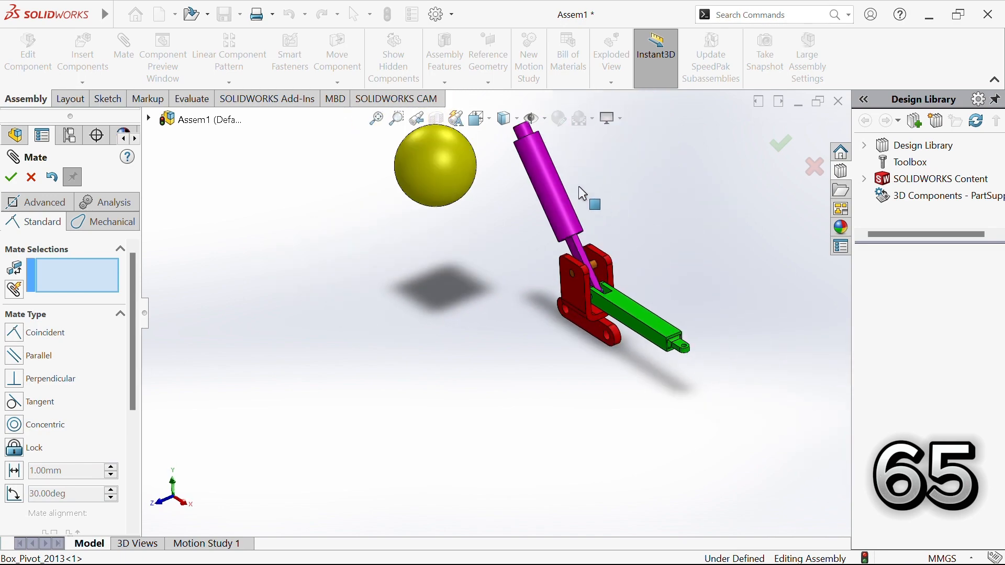
scroll(487, 175, "down", 5)
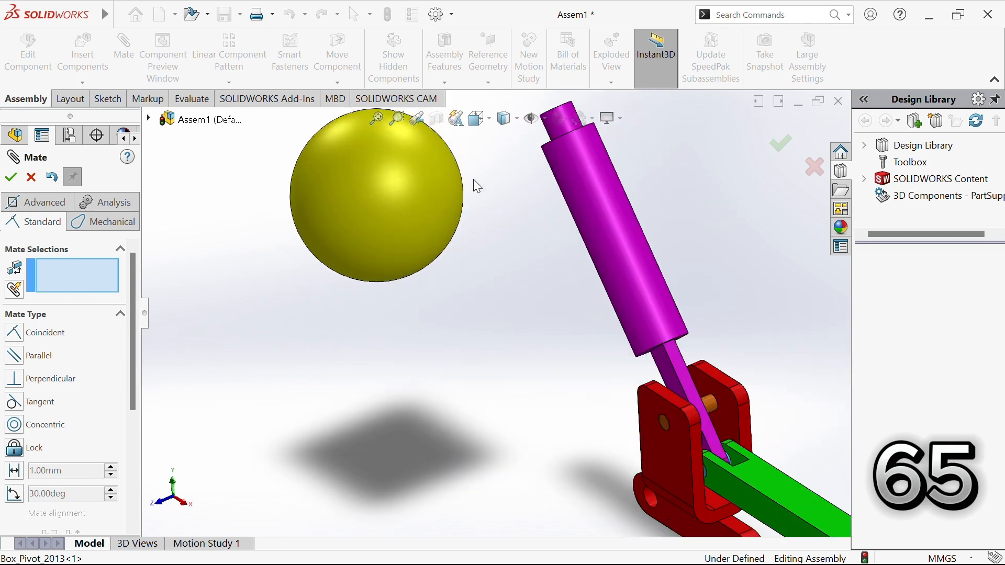
left_click(559, 129)
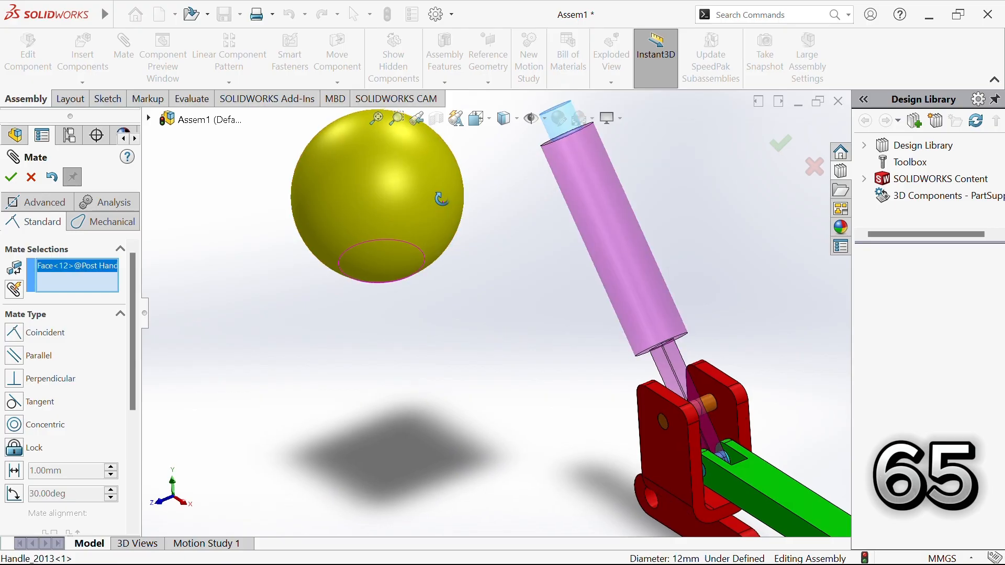
middle_click_drag(441, 199, 433, 155)
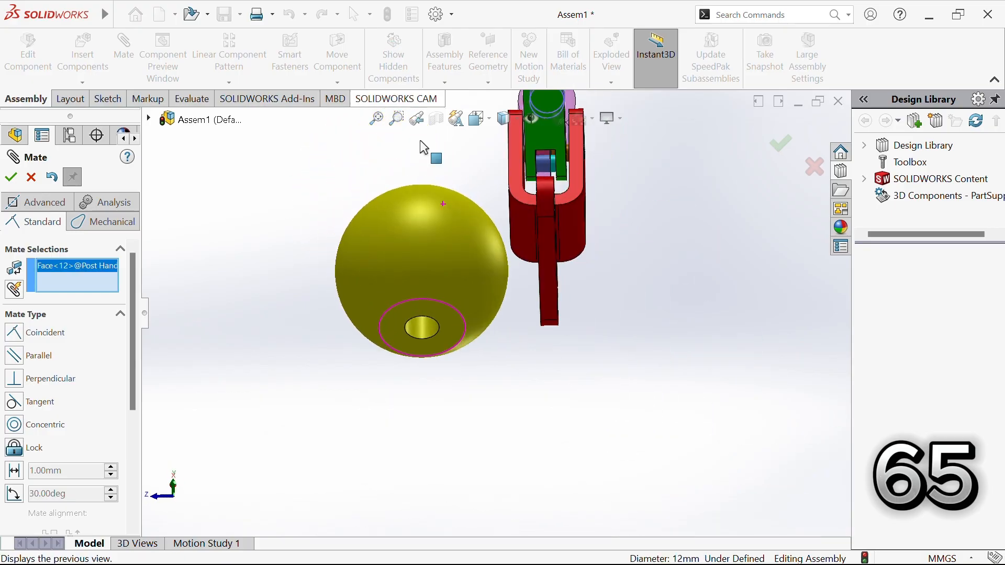
left_click(429, 330)
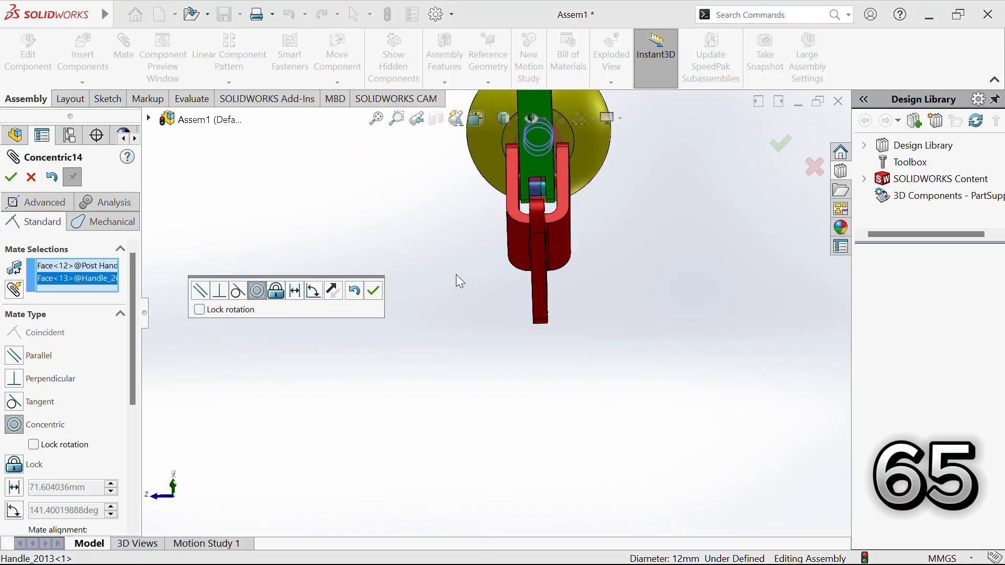
key("ctrl+7")
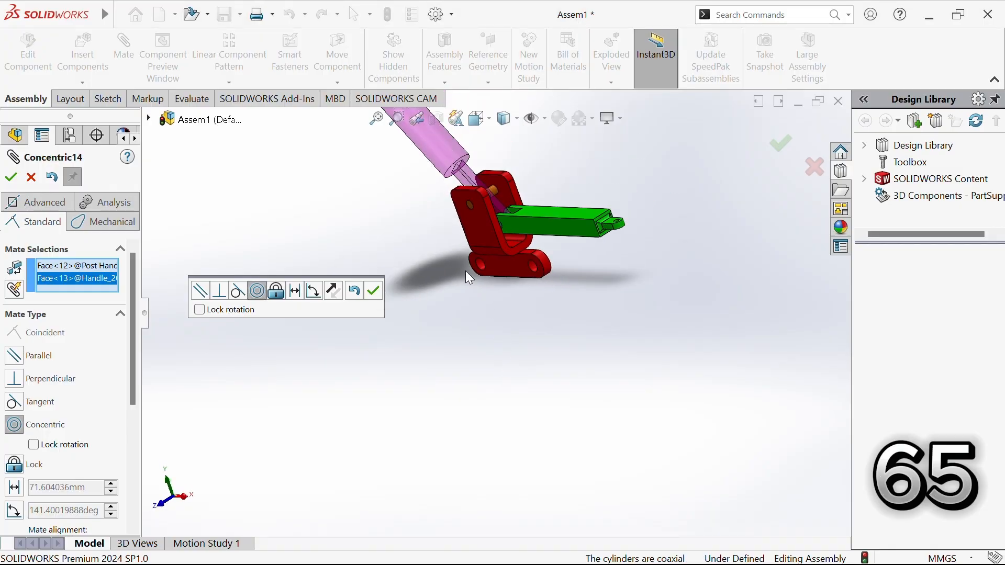
scroll(466, 271, "up", 2)
left_click(375, 292)
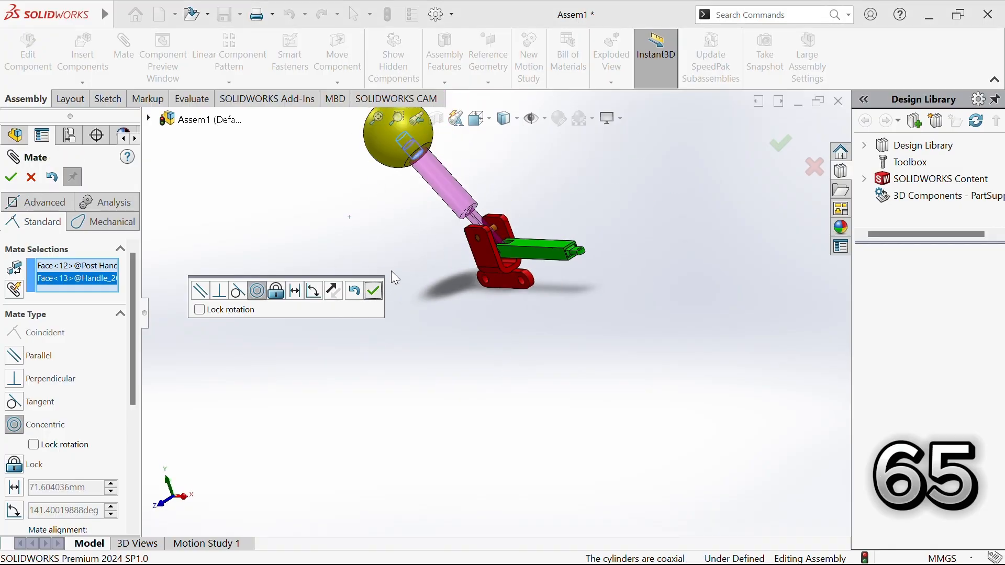
- Pull the ball off the post handle's stub, mate the stub's end face coincident with the bottom face of the ball's hole, and finish mating
scroll(379, 234, "up", 2)
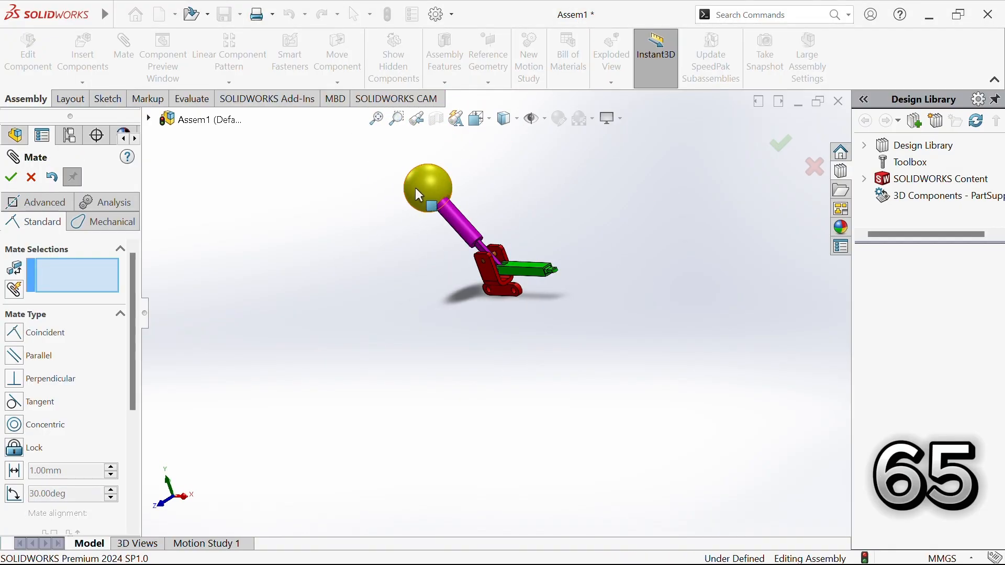
mouse_move(402, 180)
left_mouse_down()
mouse_move(381, 157)
mouse_move(386, 175)
left_mouse_up()
scroll(390, 207, "down", 5)
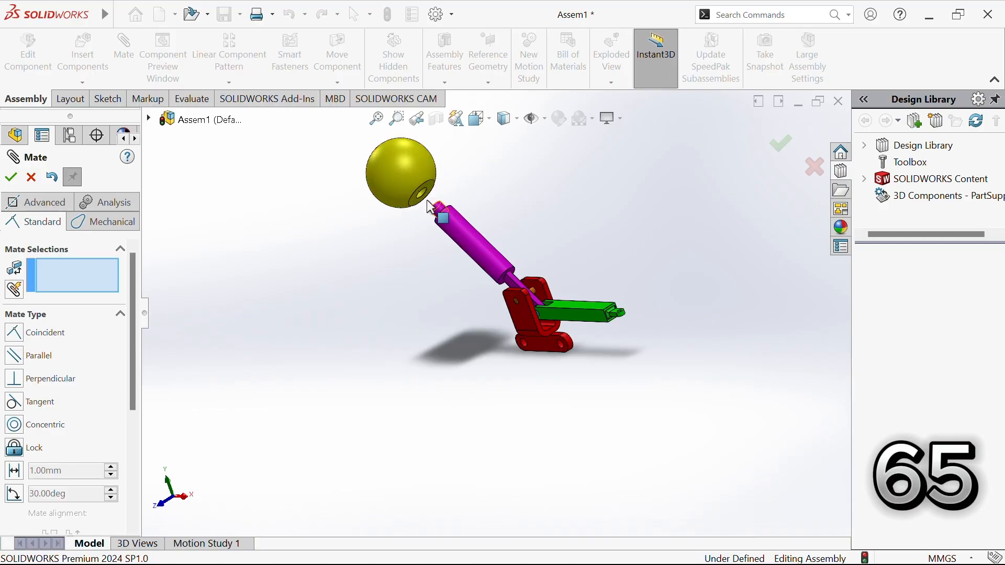
middle_click_drag(410, 229, 431, 250)
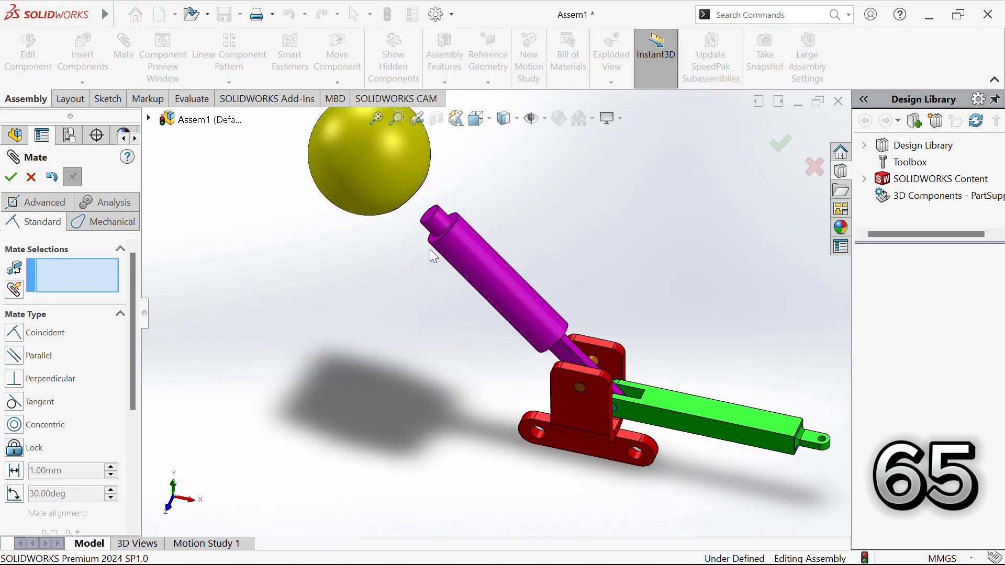
left_click(432, 216)
middle_click_drag(428, 244, 387, 182)
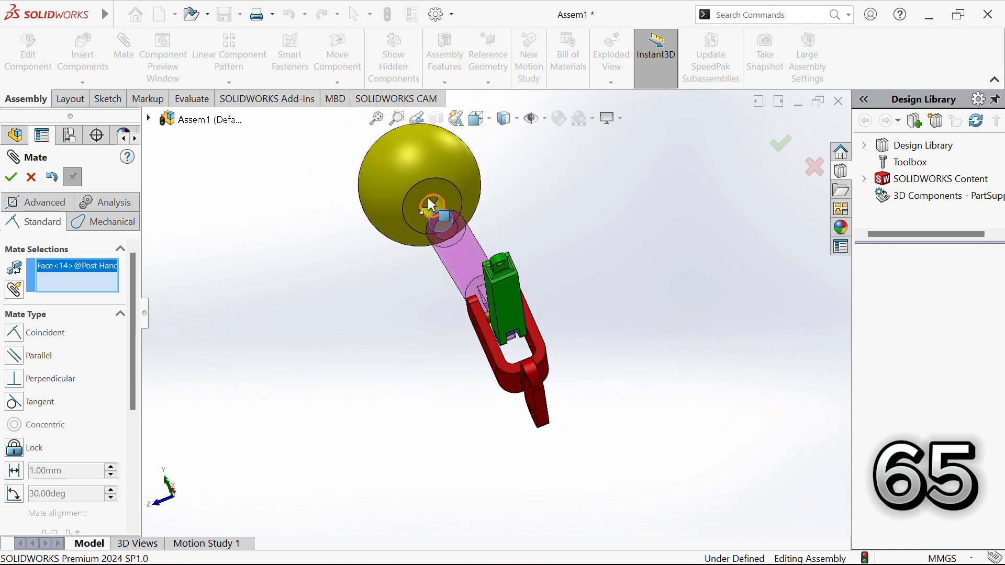
scroll(431, 202, "down", 3)
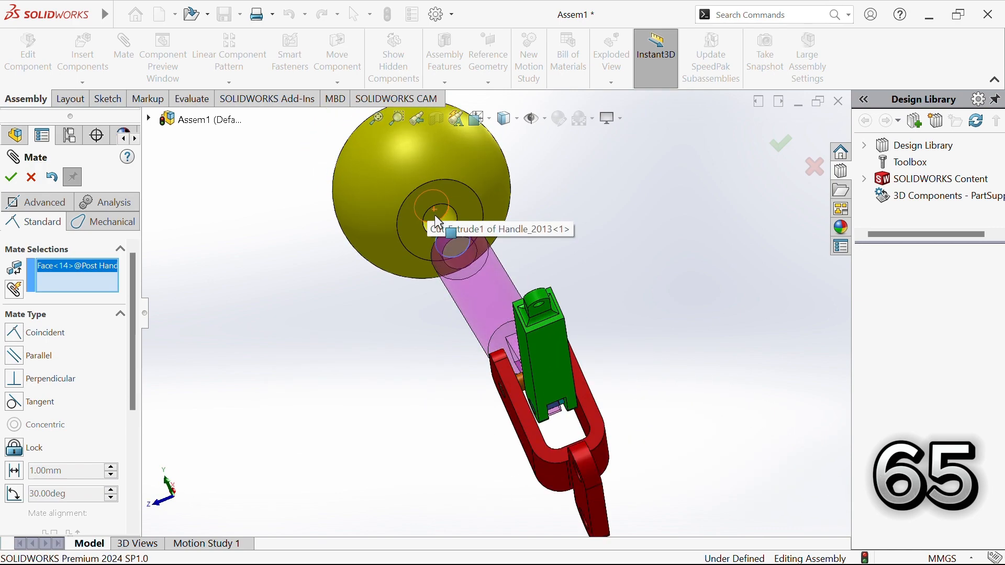
scroll(434, 215, "down", 1)
middle_click_drag(435, 214, 409, 189)
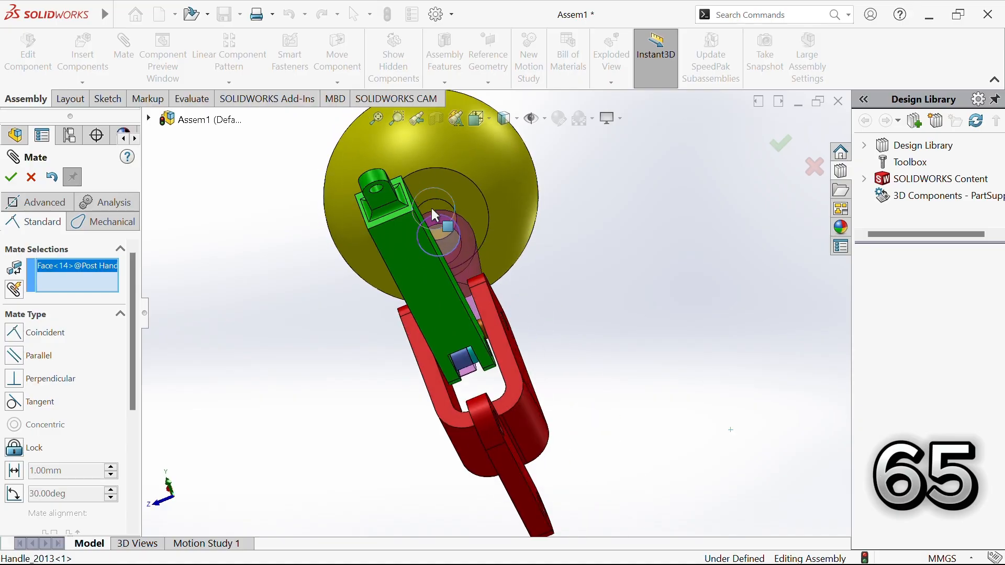
left_click(432, 209)
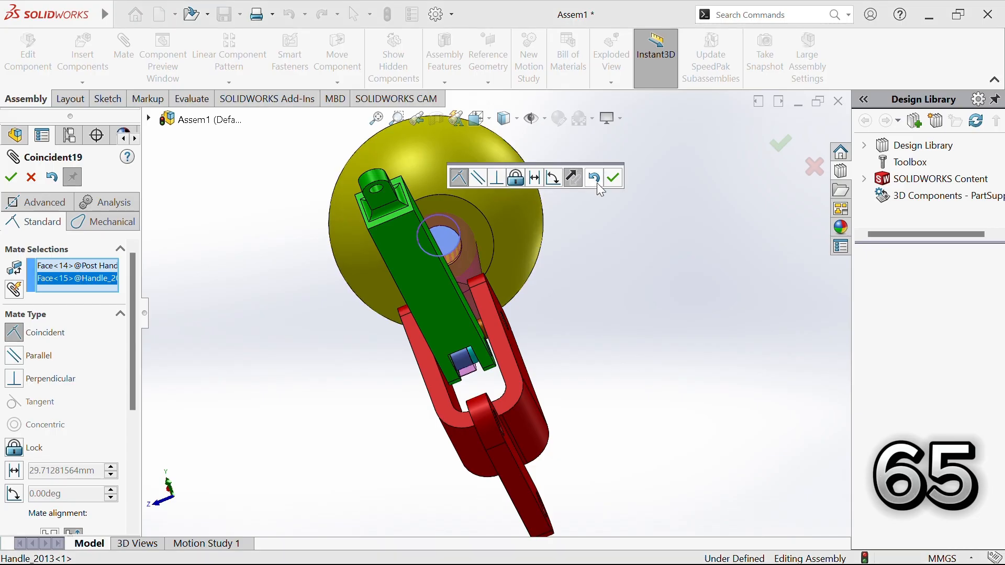
left_click(614, 178)
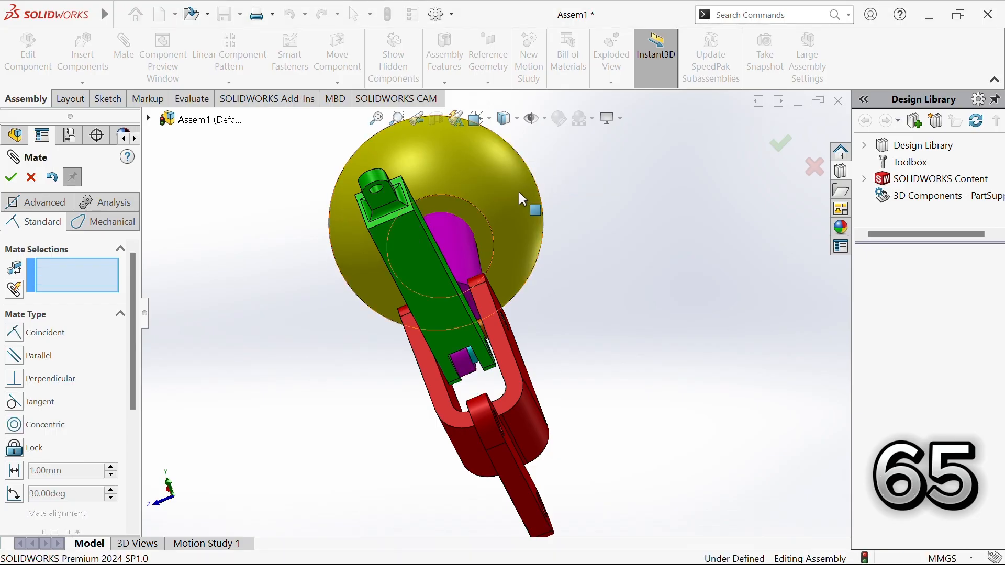
middle_click_drag(529, 217, 524, 249)
scroll(513, 279, "down", 3)
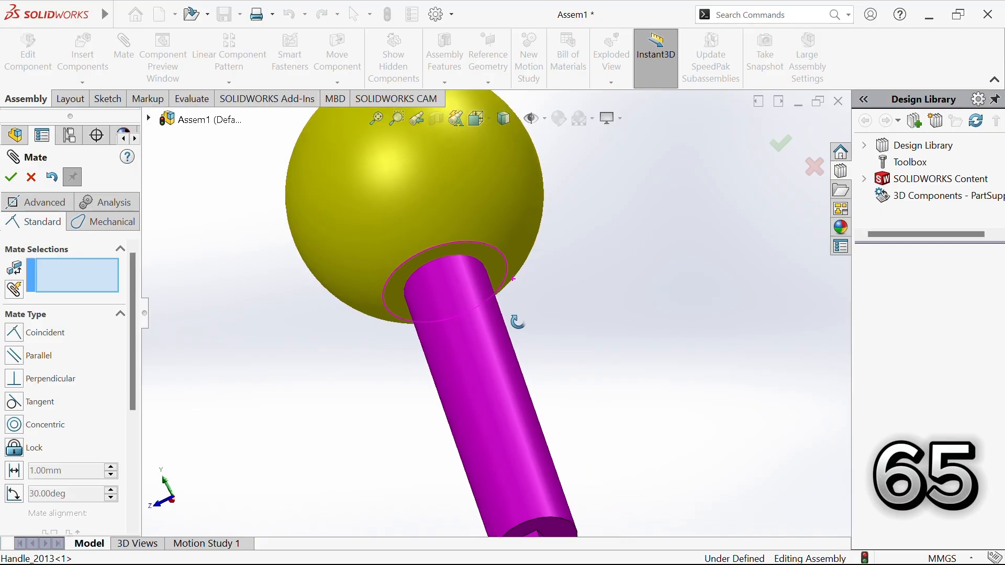
scroll(518, 320, "up", 5)
middle_click_drag(518, 321, 569, 346)
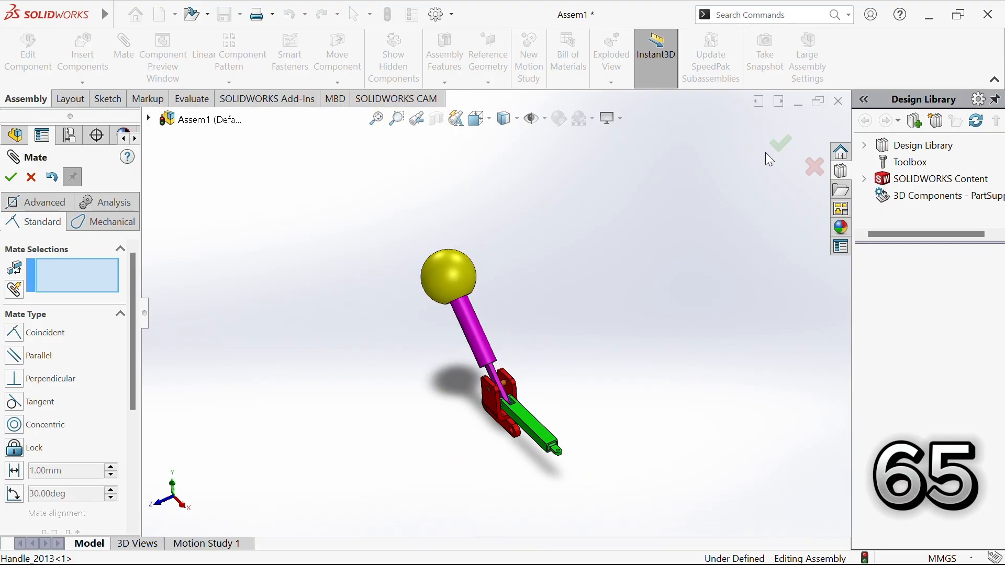
left_click(781, 145)
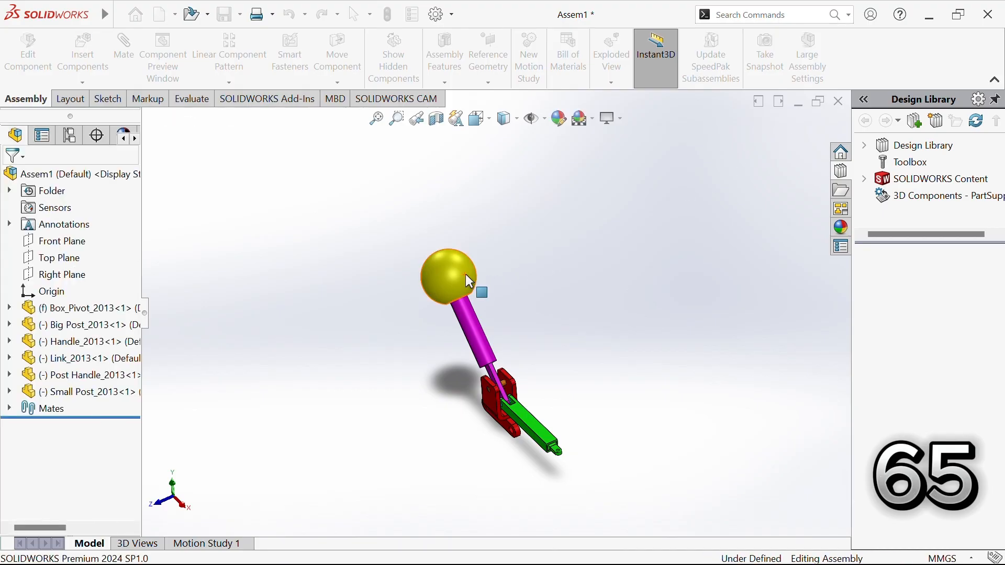
- Swing the yellow ball handle to test the motion of the assembled linkage
mouse_move(458, 265)
left_mouse_down()
mouse_move(445, 240)
mouse_move(475, 258)
left_mouse_up()
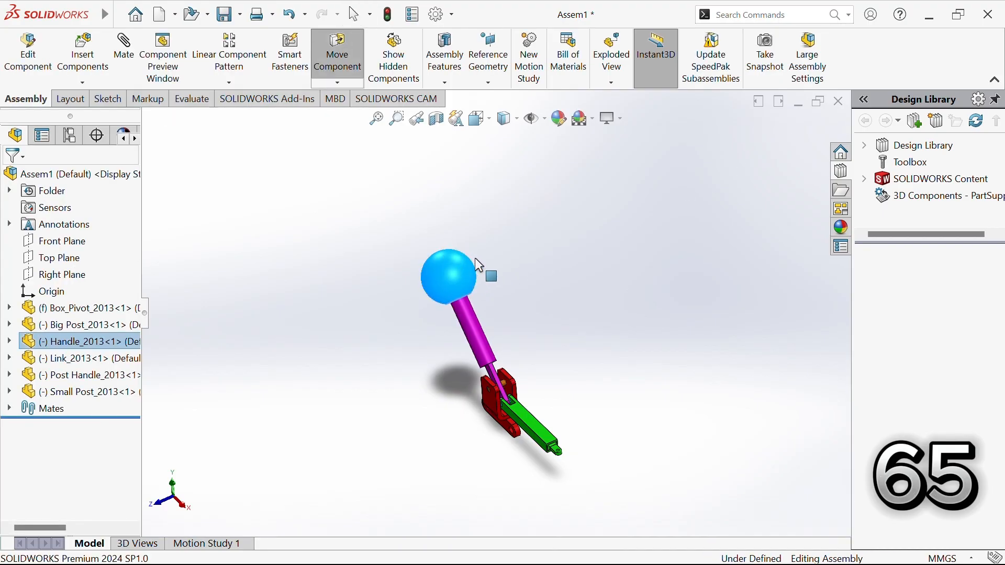
left_click(451, 309)
left_click_drag(454, 312, 425, 316)
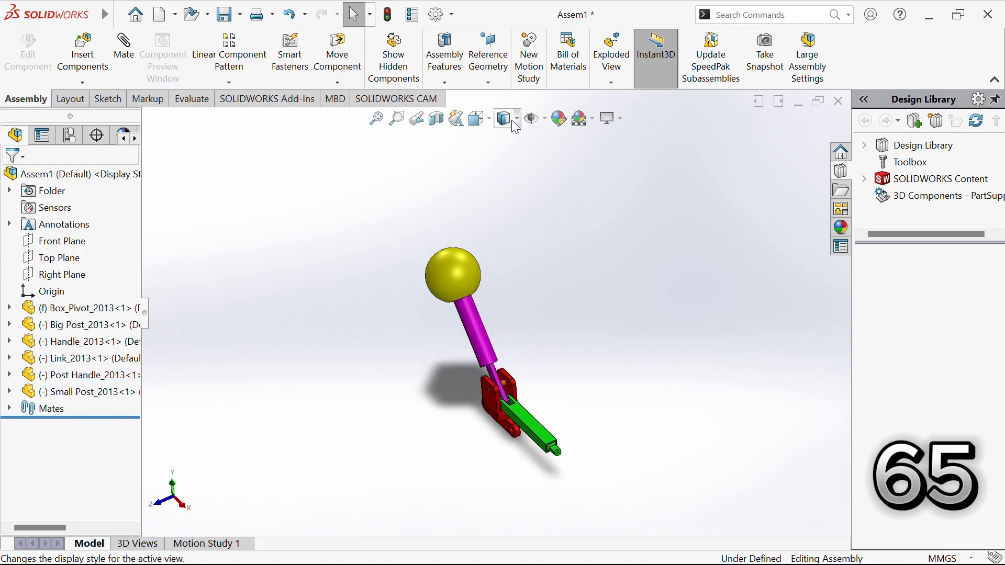
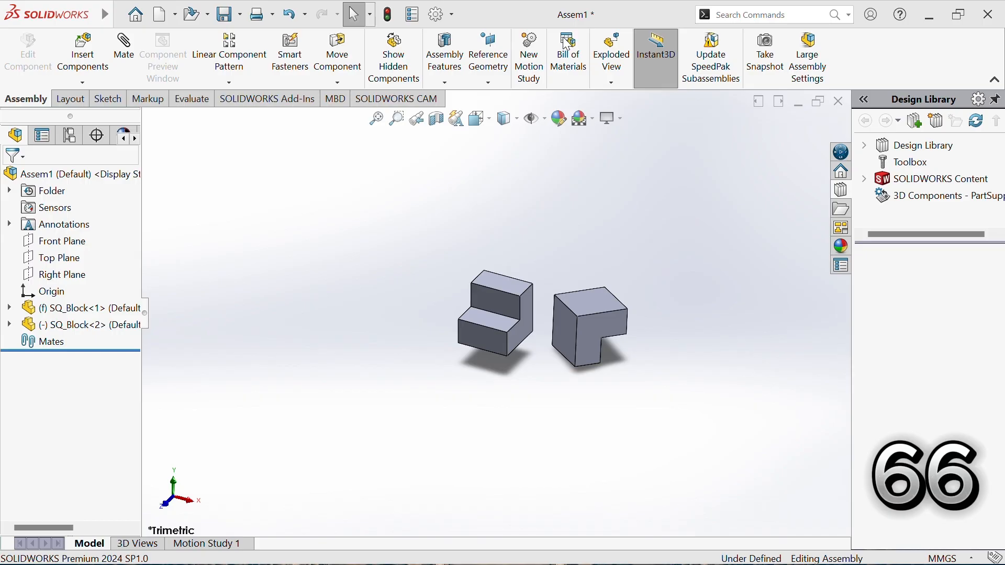
- Mate the lower corner point of SQ_Block<2> coincident with the outer corner point of the step on SQ_Block<1>
left_click(556, 353)
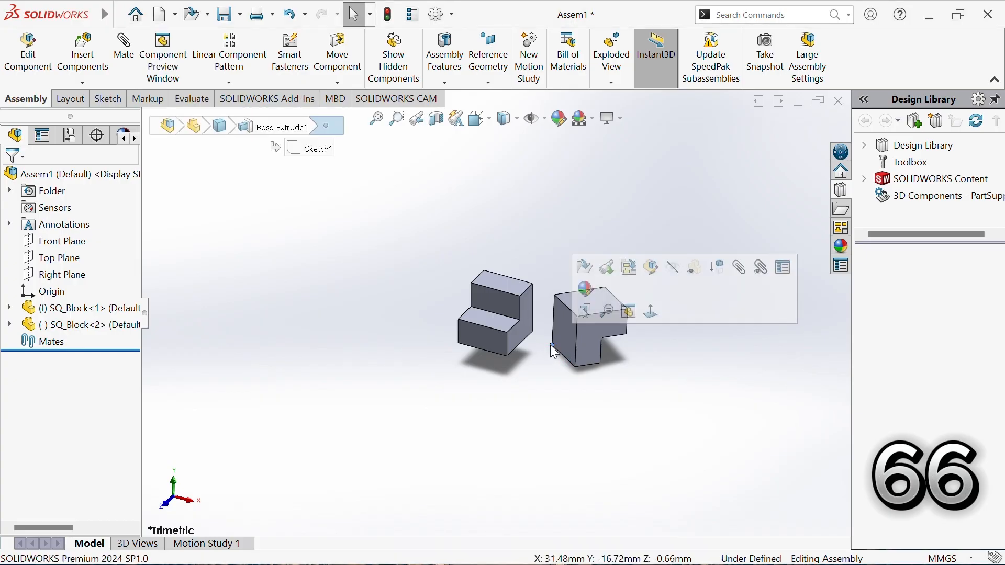
left_click(458, 319, "ctrl")
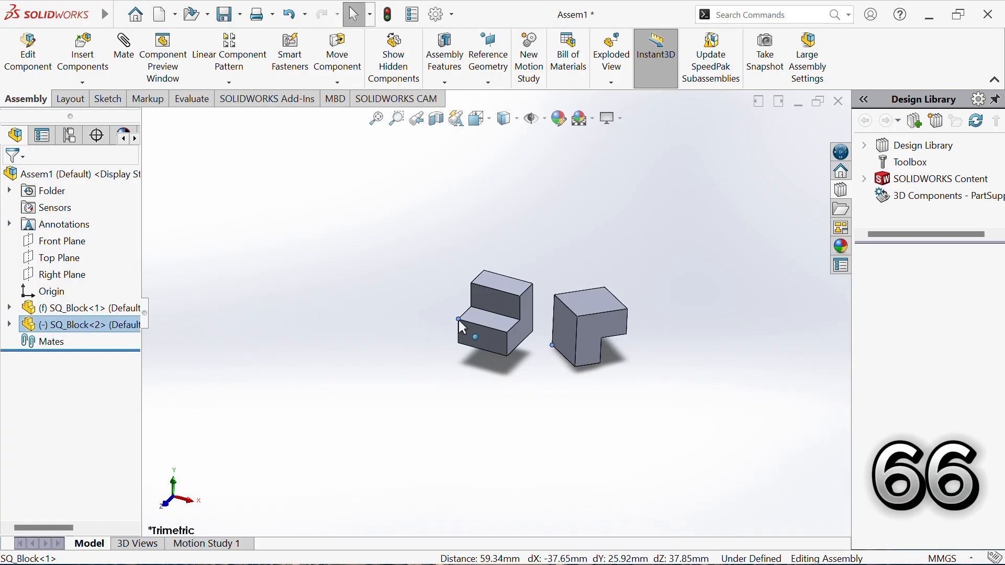
left_click(128, 60)
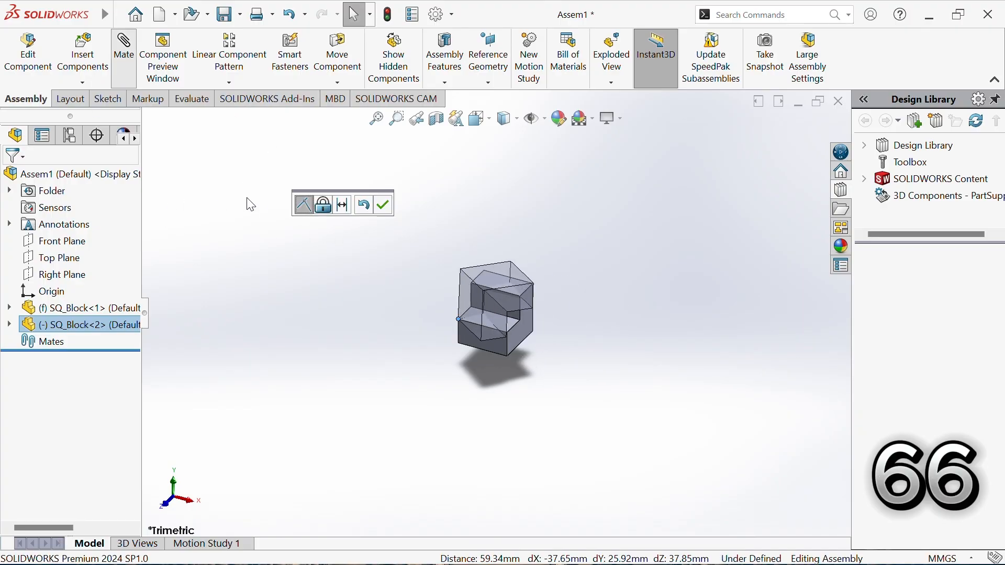
left_click(385, 206)
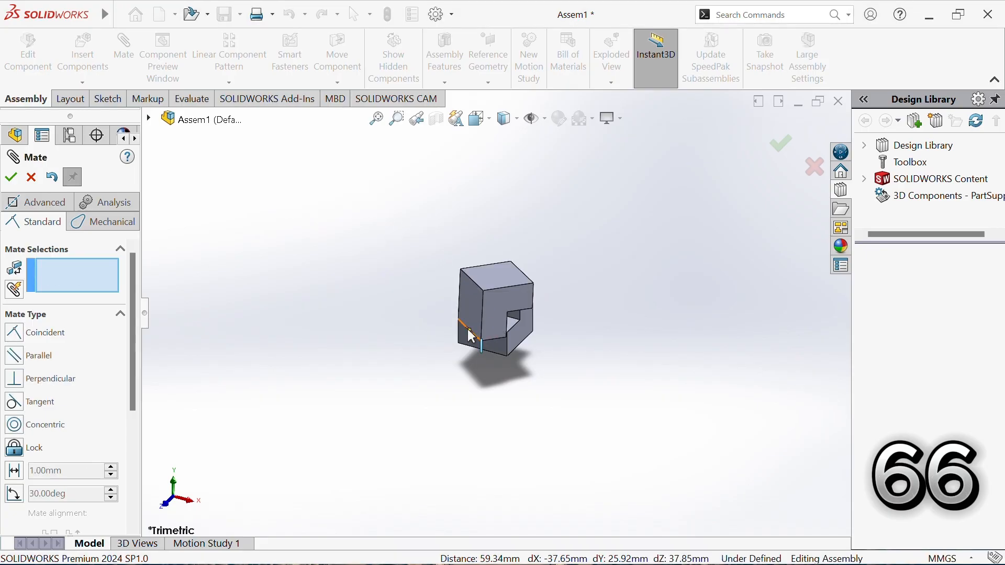
- Mate the lower edge of SQ_Block<2> coincident with the front edge of the step on SQ_Block<1>
left_click(472, 336)
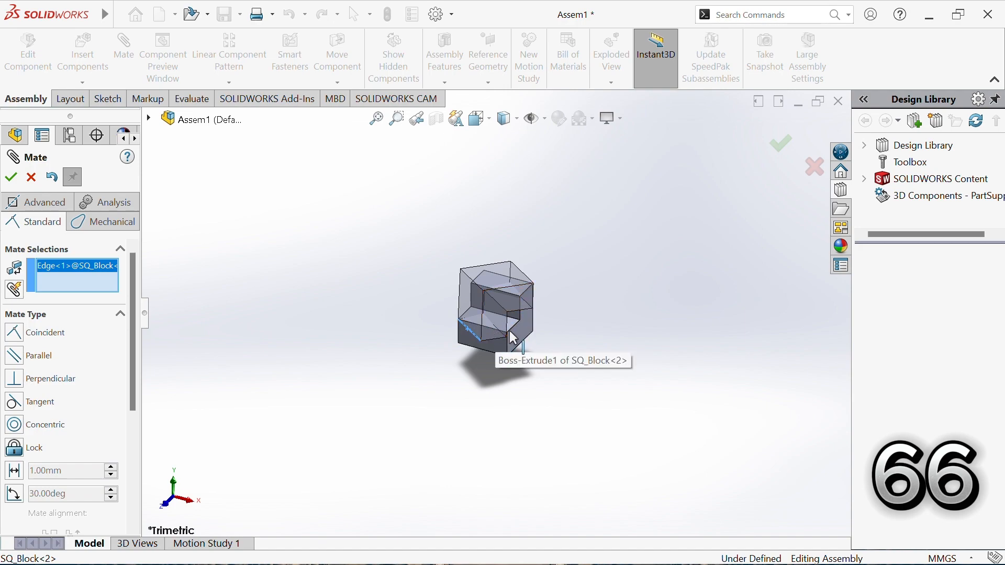
scroll(495, 328, "down", 5)
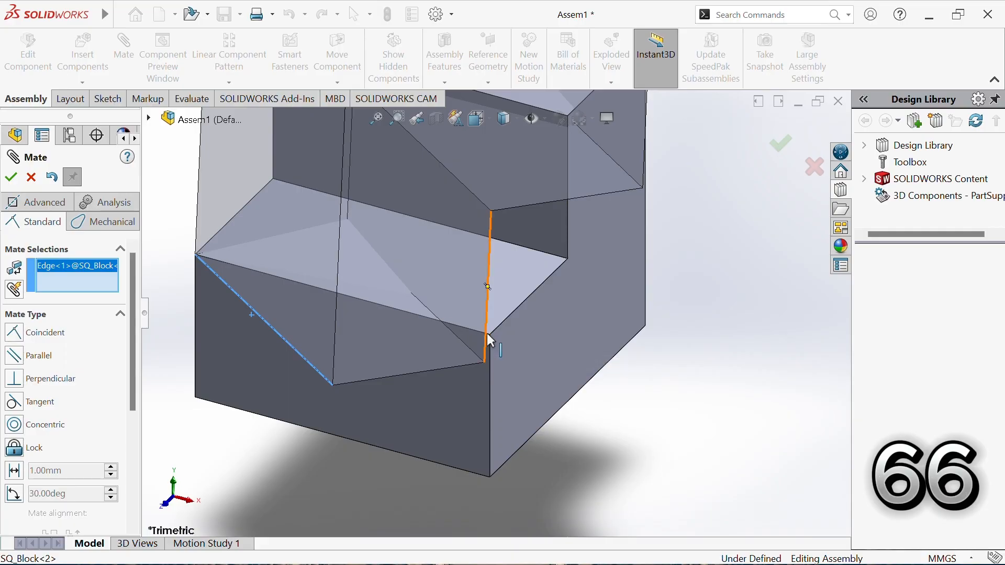
scroll(487, 333, "down", 4)
left_click(499, 333)
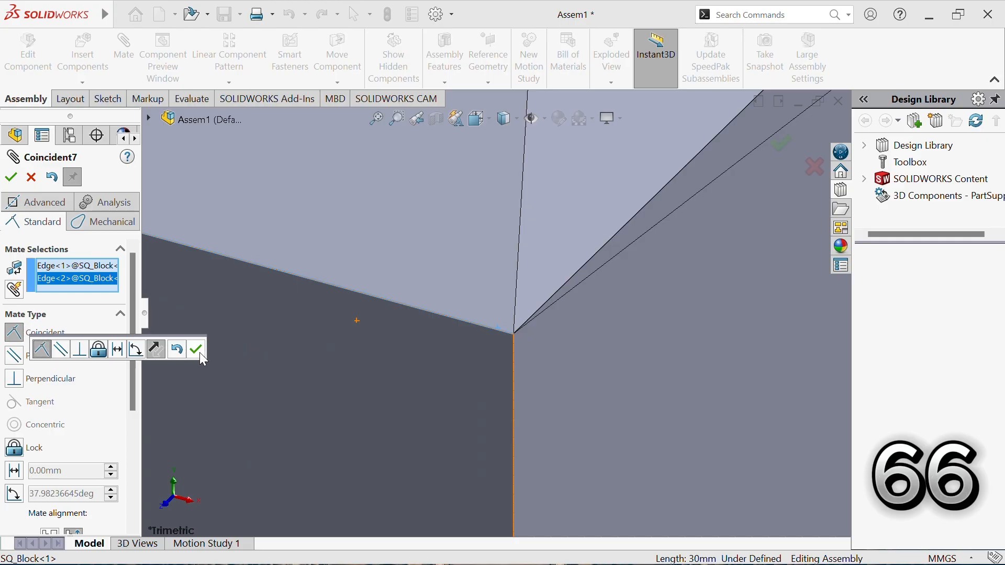
left_click(196, 349)
- Mate the outer edge of SQ_Block<2>'s overhanging leg coincident with the midpoint of the top rear edge of SQ_Block<1>
scroll(524, 293, "up", 3)
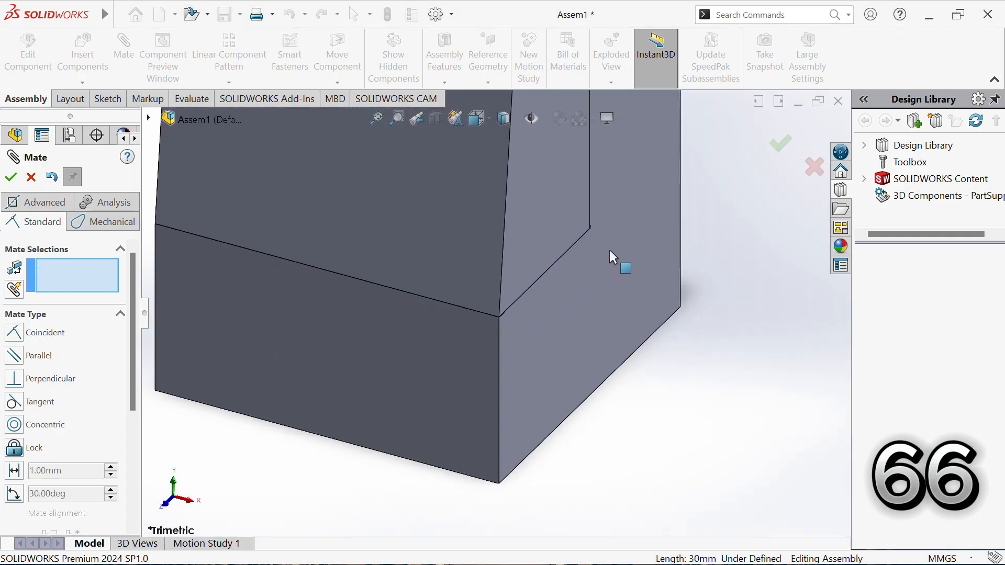
scroll(610, 252, "up", 3)
middle_click_drag(603, 202, 526, 157)
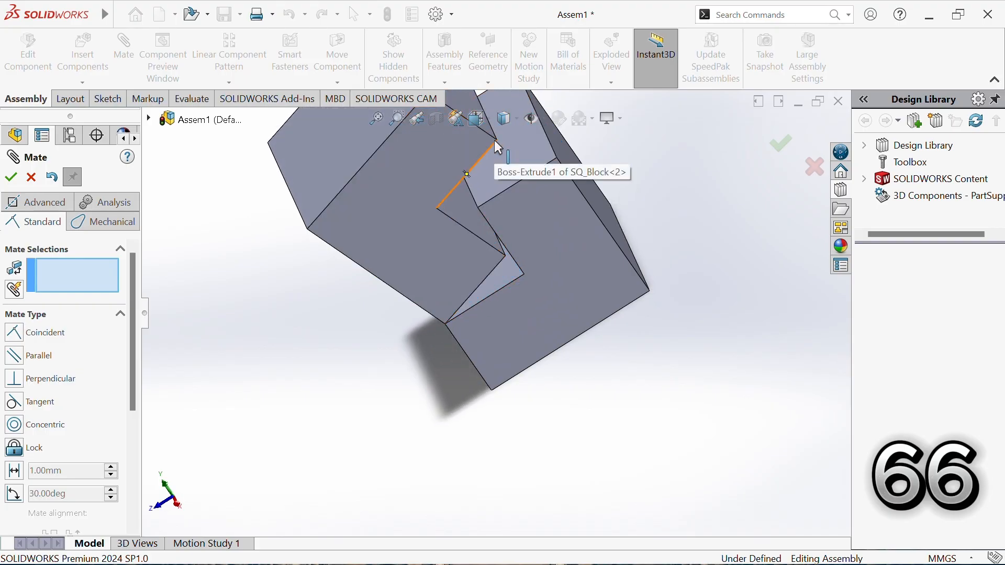
mouse_move(494, 140)
middle_mouse_down()
mouse_move(495, 160)
mouse_move(501, 149)
middle_mouse_up()
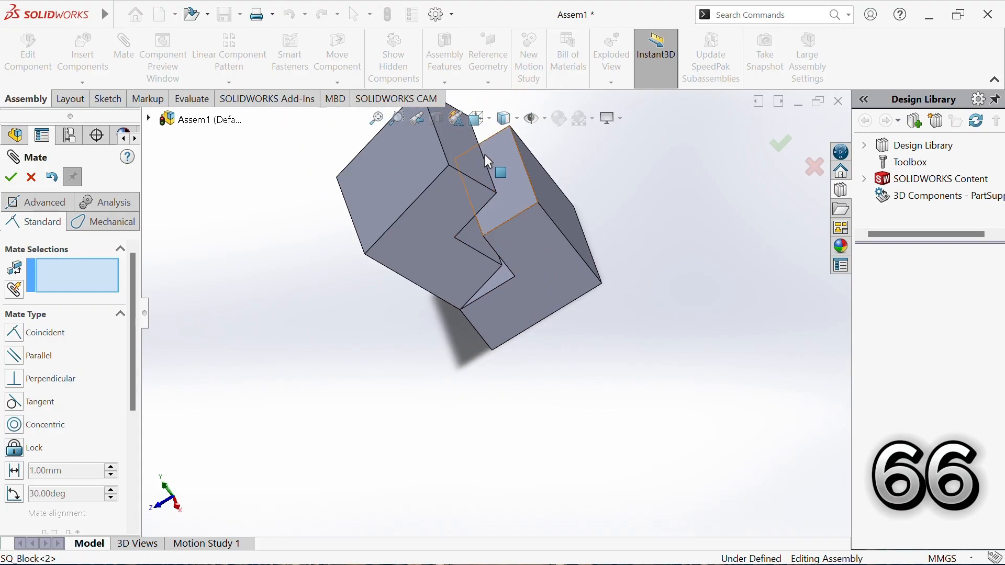
left_click(488, 165)
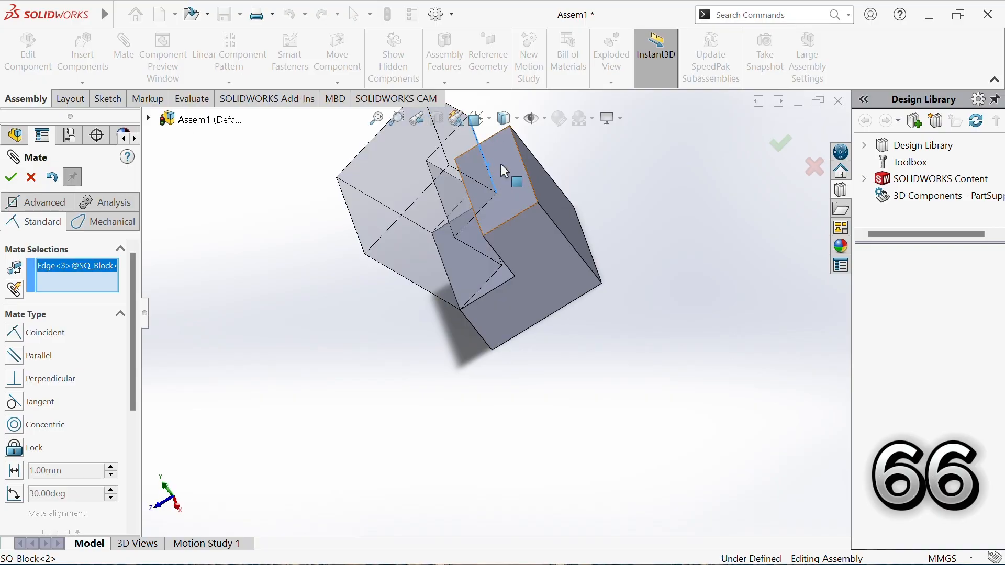
left_click(523, 162)
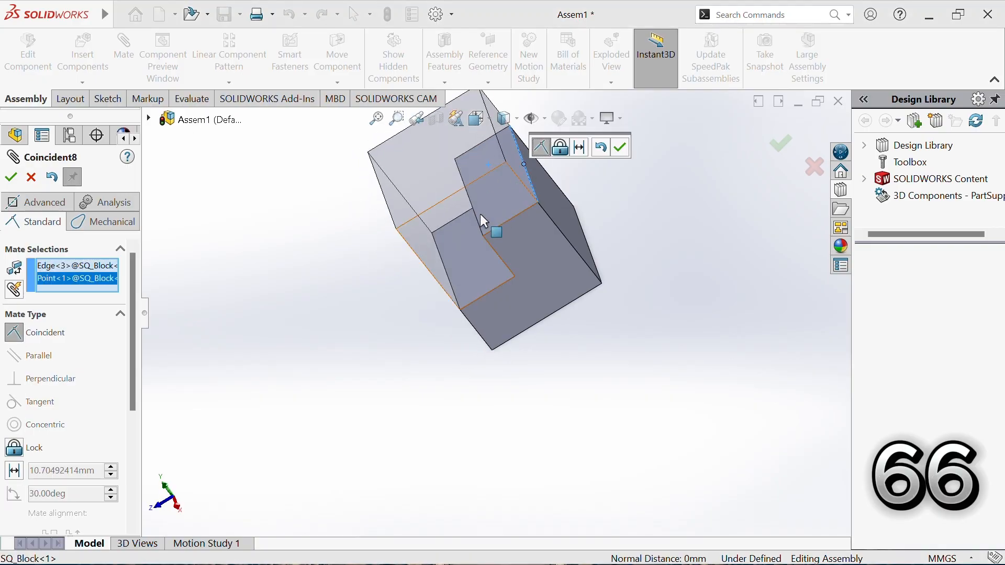
left_click(621, 148)
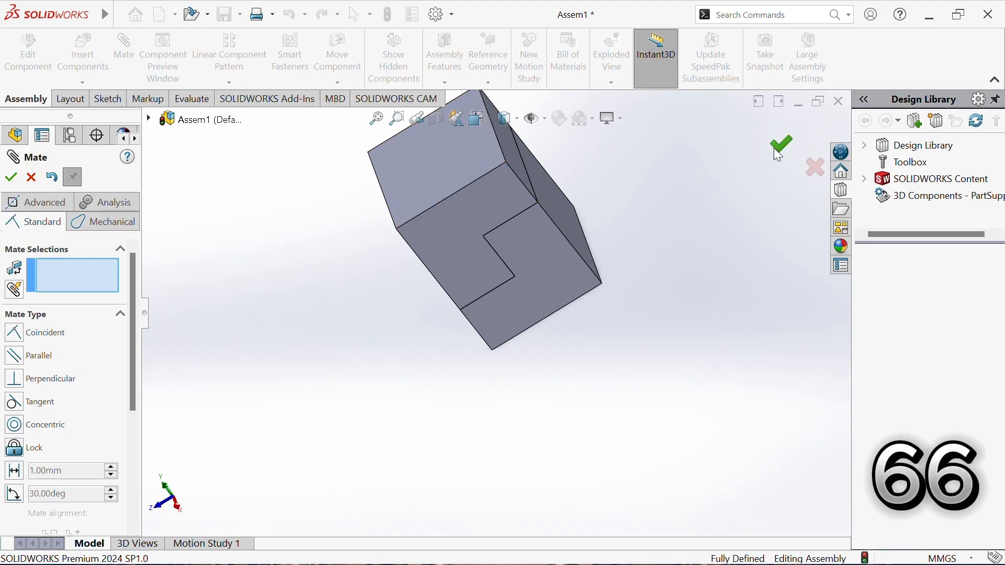
left_click(491, 119)
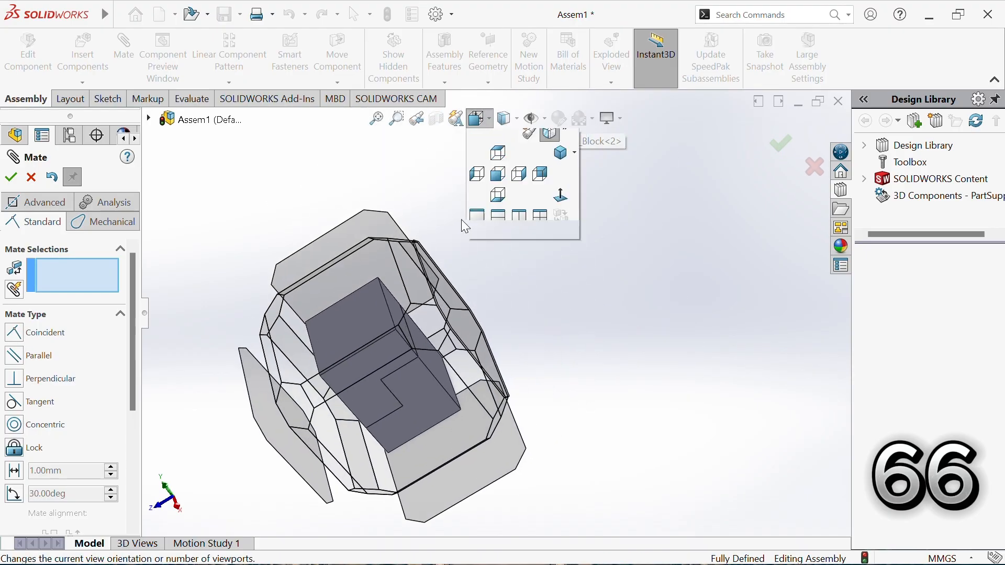
- Orient the completed square block assembly to the isometric view and finish the Mate command
left_click(566, 163)
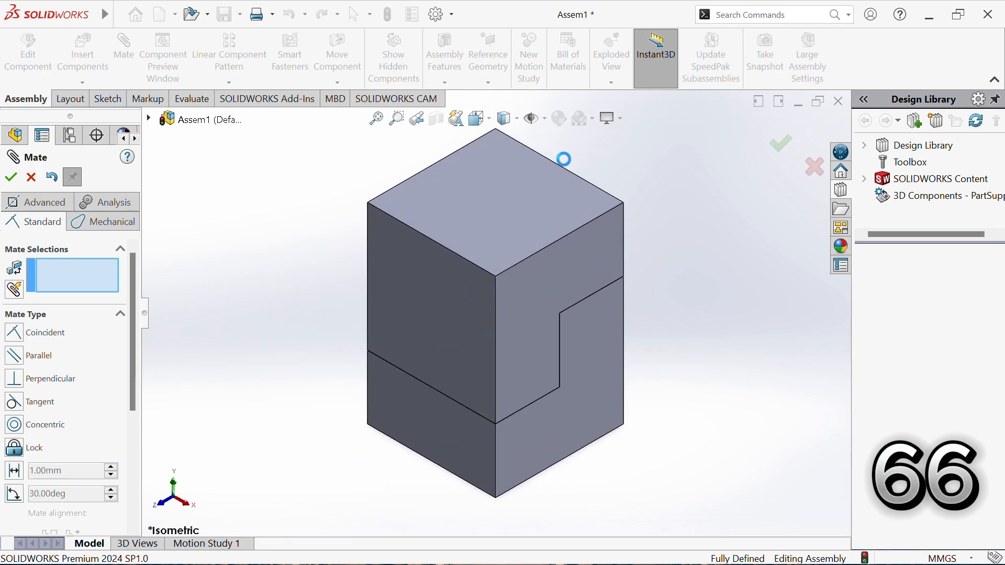
left_click(780, 147)
- Mate the lower edge of Triple Spacer<1>'s end hole coincident with the upper edge of C Bracket<1>'s top hole
scroll(510, 220, "up", 3)
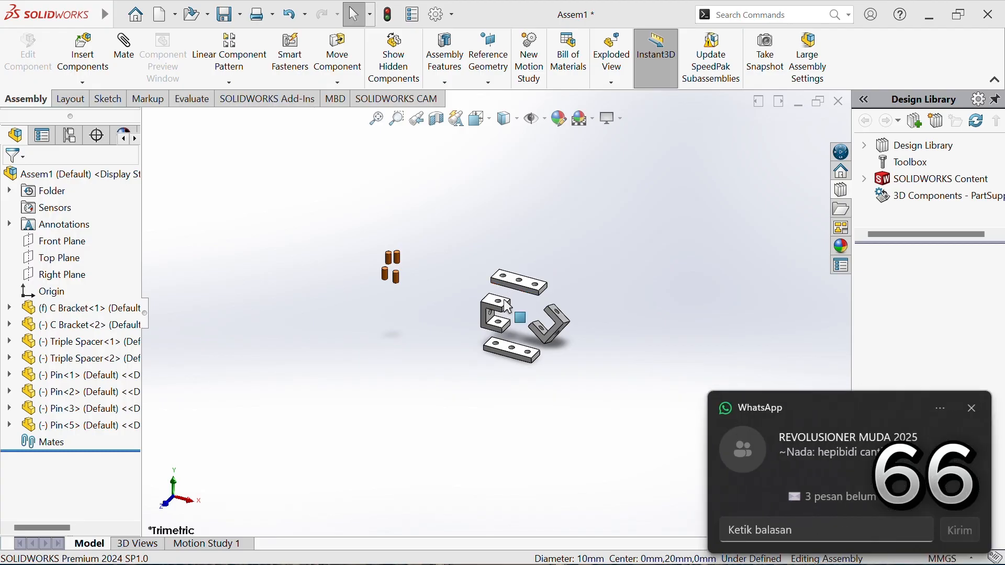
scroll(507, 308, "up", 1)
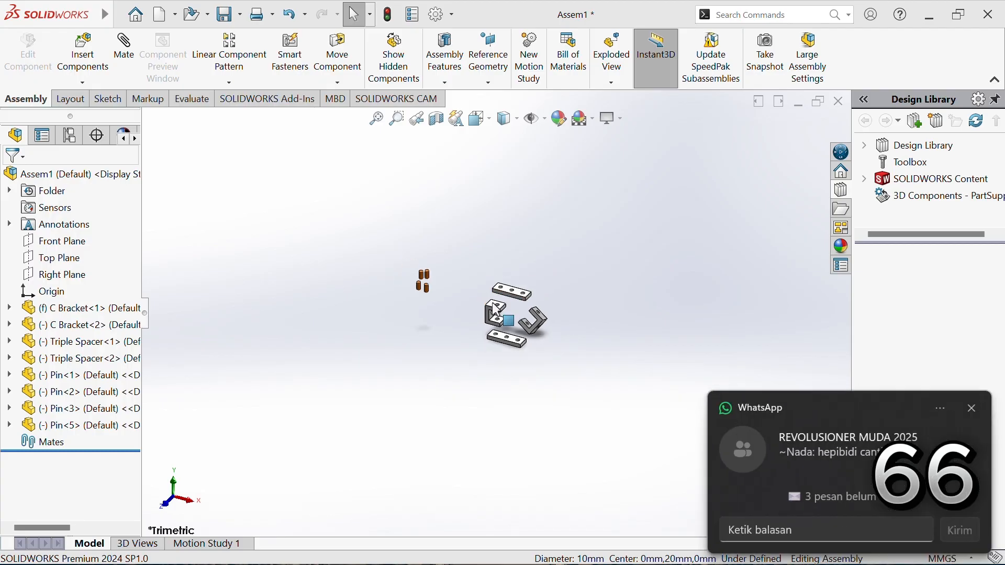
scroll(500, 310, "down", 3)
scroll(497, 313, "down", 3)
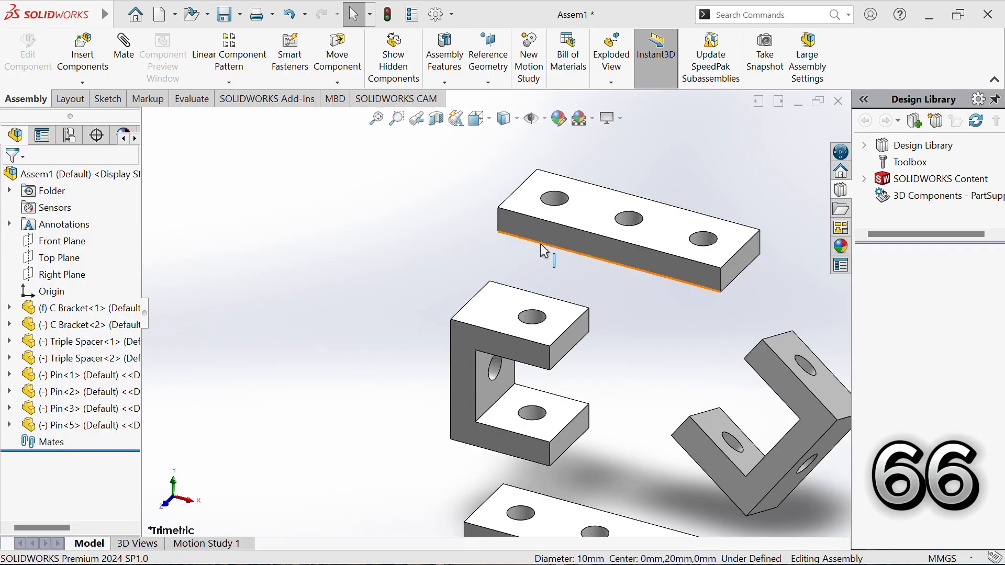
left_click(553, 194)
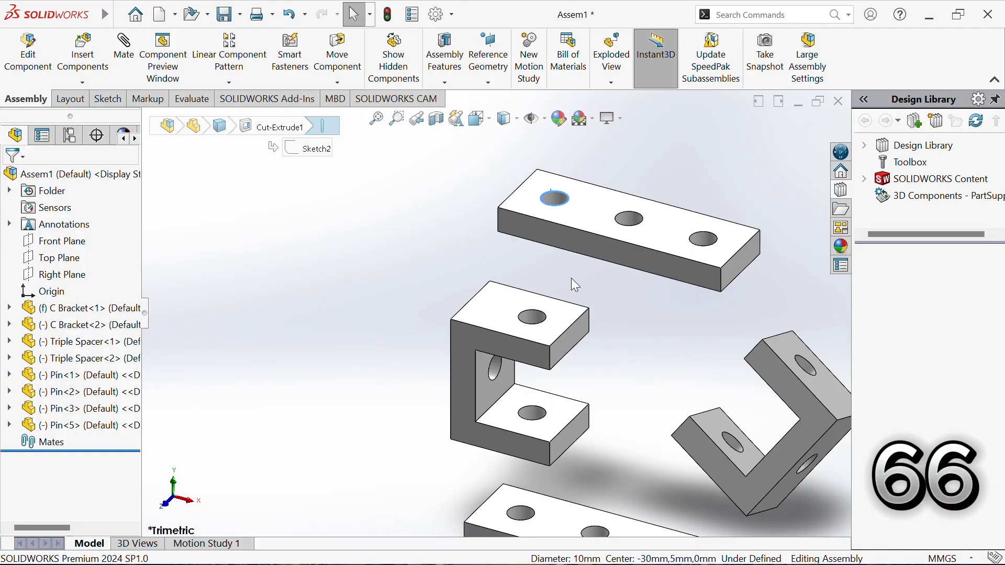
left_click(580, 264)
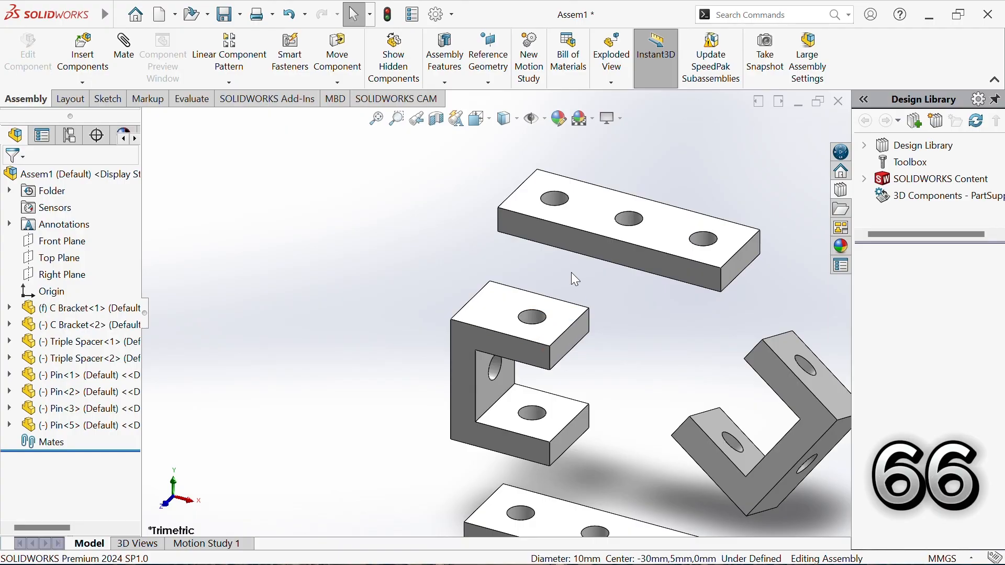
middle_click_drag(570, 272, 578, 173)
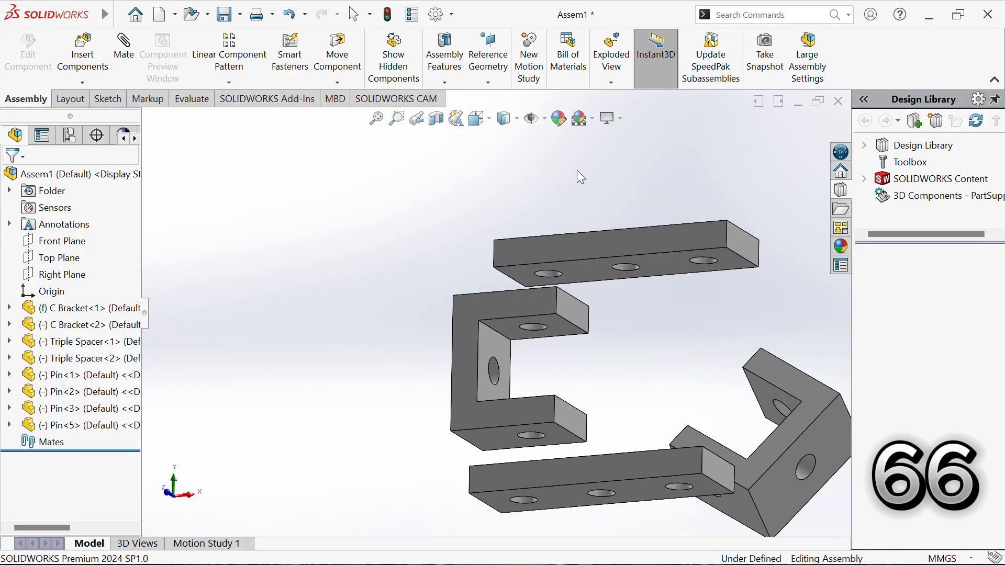
left_click(543, 277)
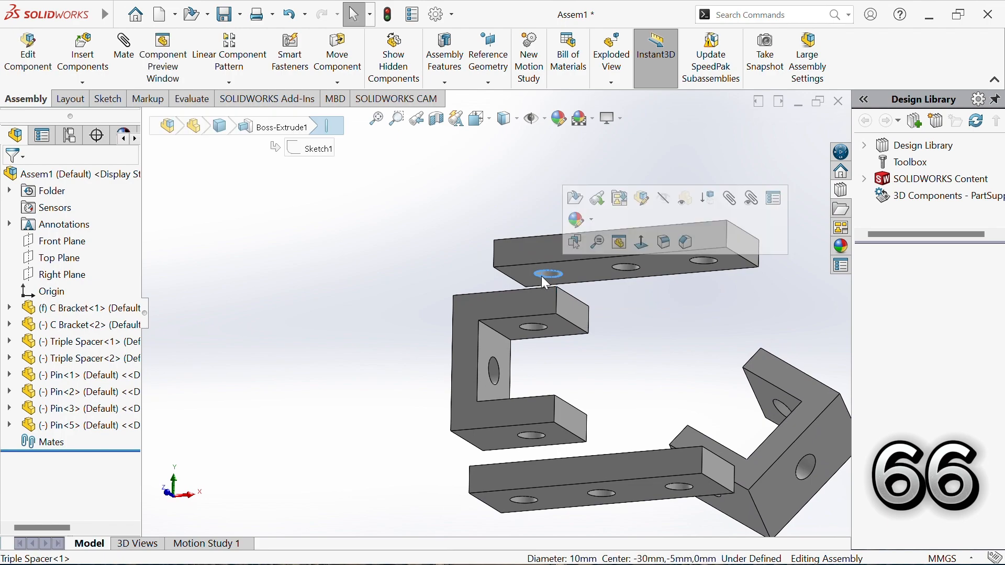
middle_click_drag(544, 283, 529, 382)
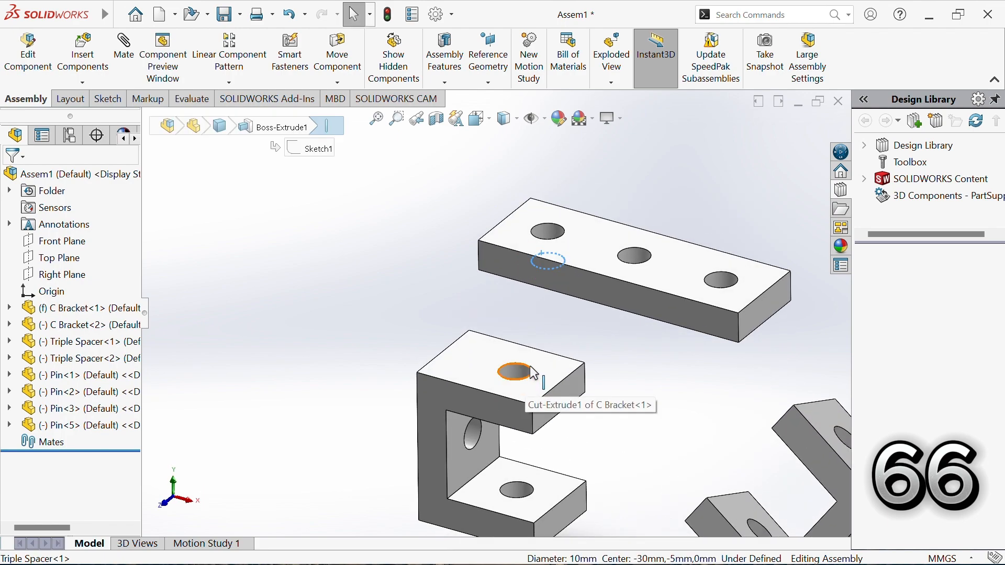
left_click(529, 368)
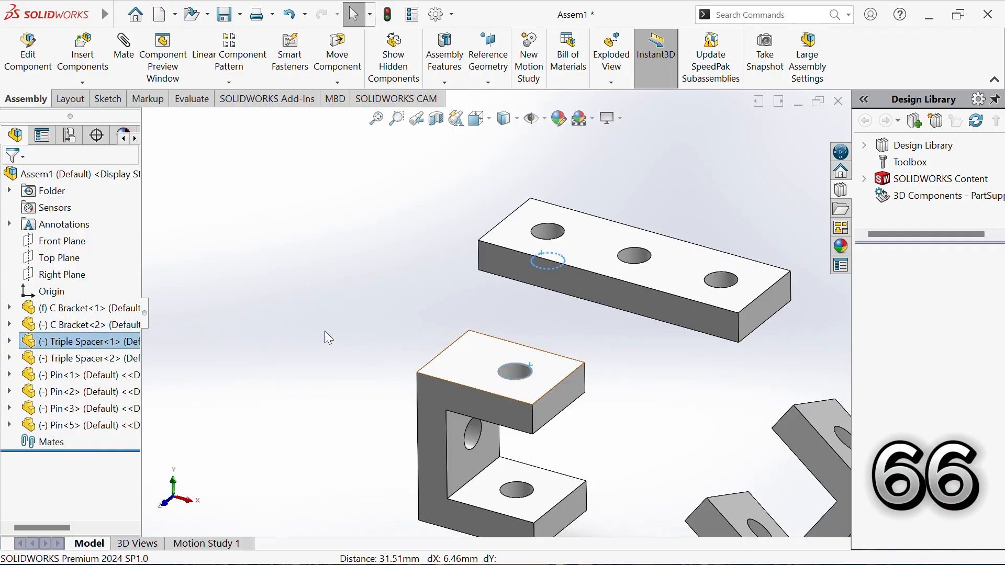
left_click(129, 68)
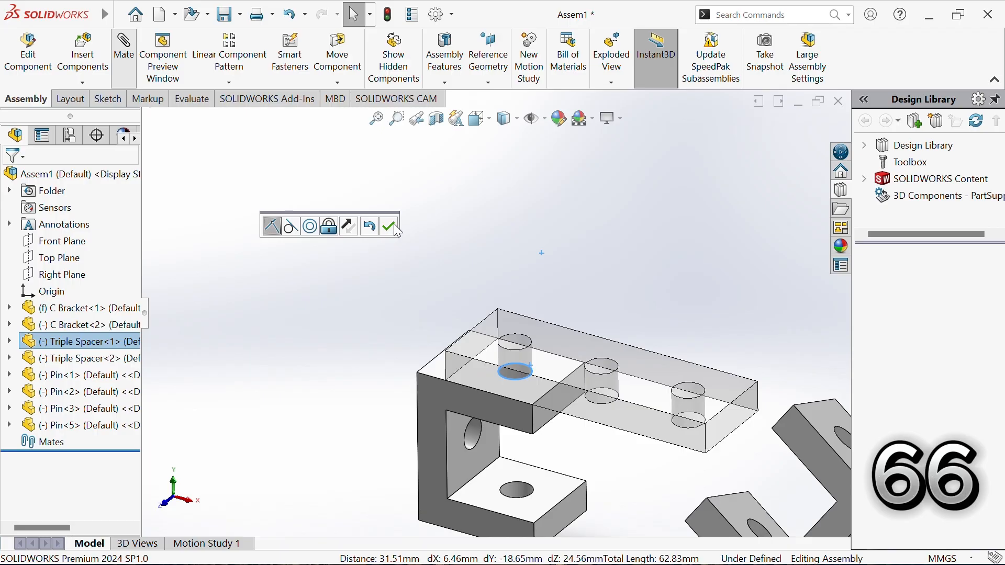
left_click(390, 226)
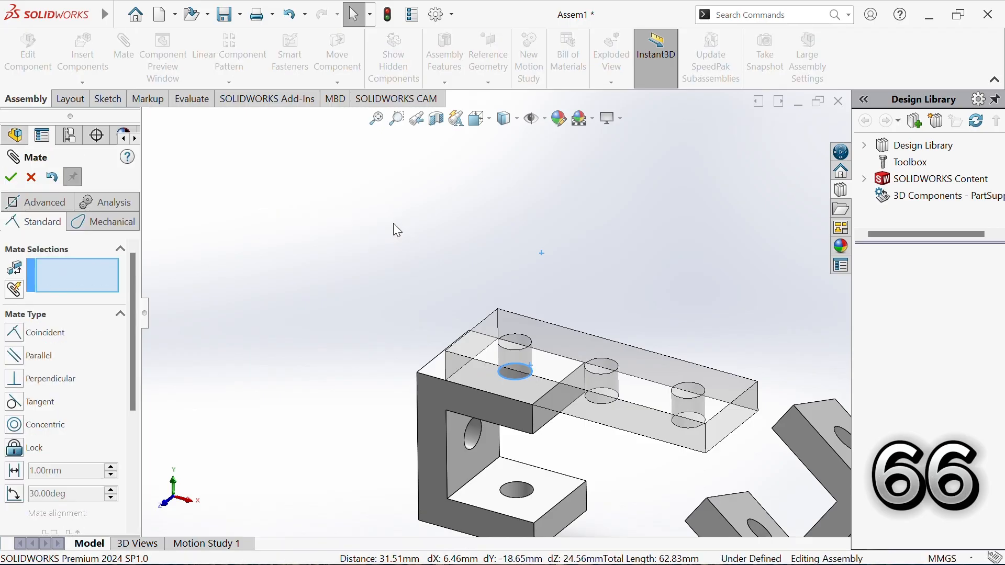
- Mate the long lower front edge of Triple Spacer<1> coincident with the top front edge of C Bracket<1>
left_click(514, 400)
left_click(442, 387)
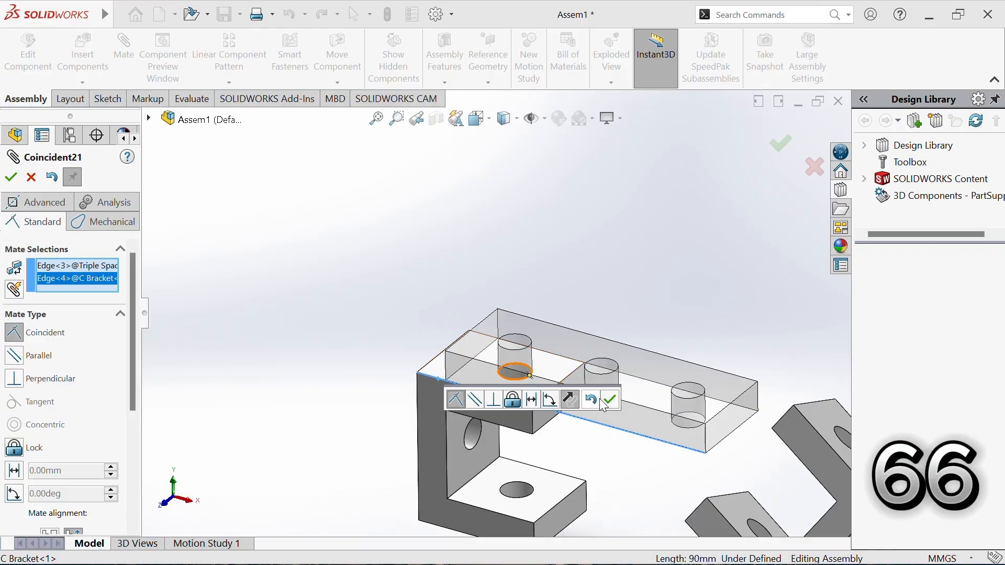
left_click(602, 401)
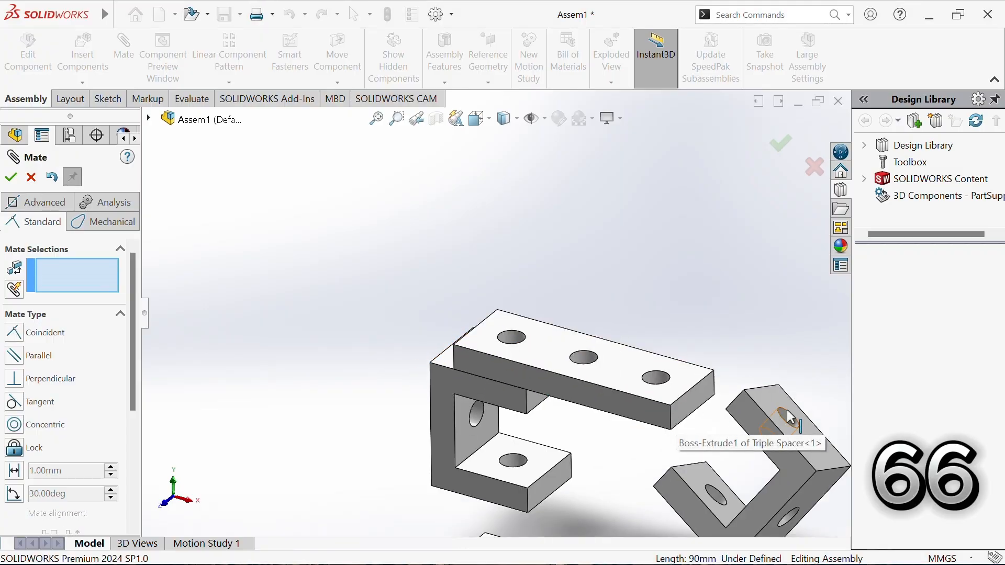
- Mate the outer edge of C Bracket<2>'s upper hole coincident with the underside edge of Triple Spacer<1>'s free end hole
left_click(780, 413)
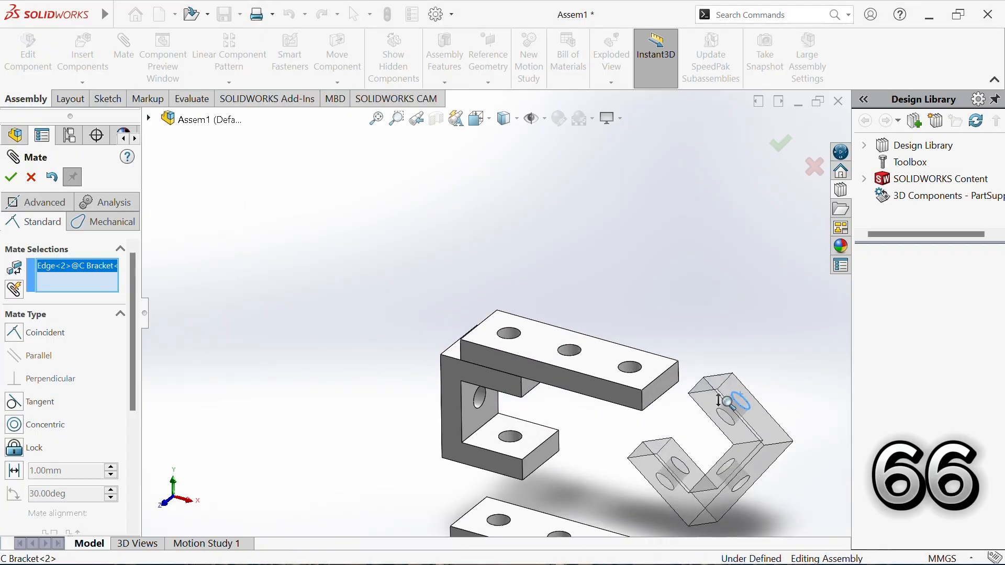
middle_click_drag(725, 402, 632, 360)
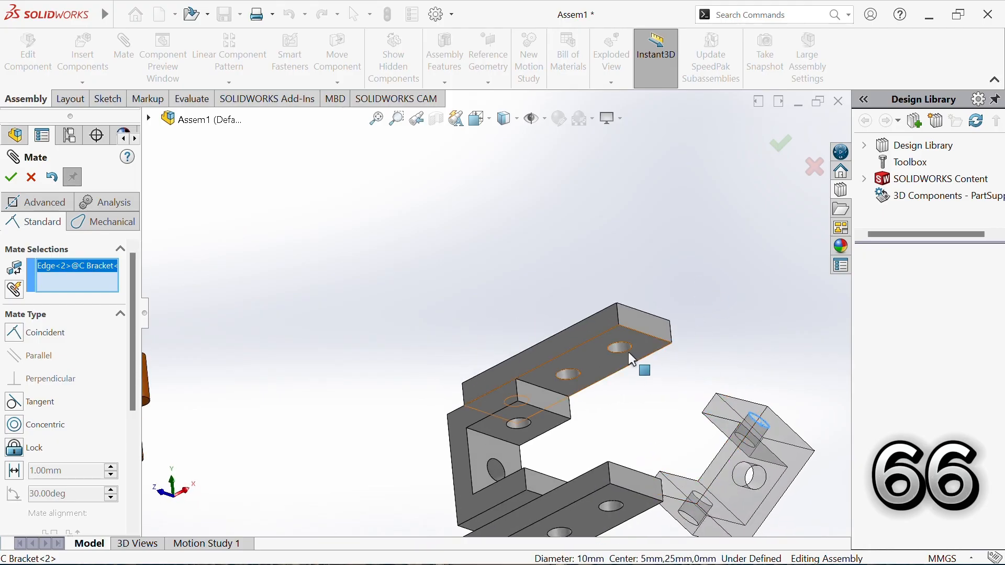
left_click(629, 352)
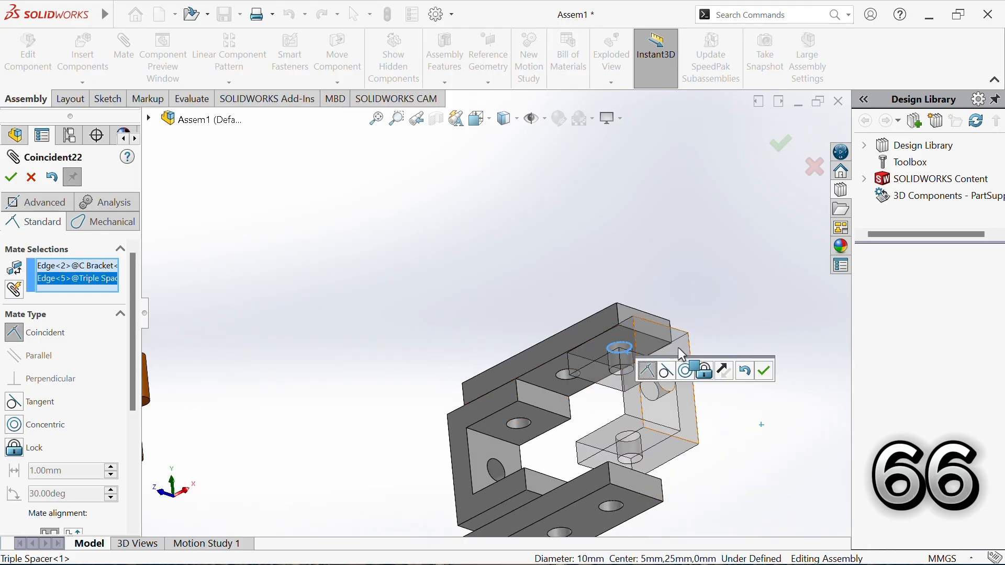
middle_click_drag(711, 313, 722, 359)
middle_click_drag(741, 399, 745, 402)
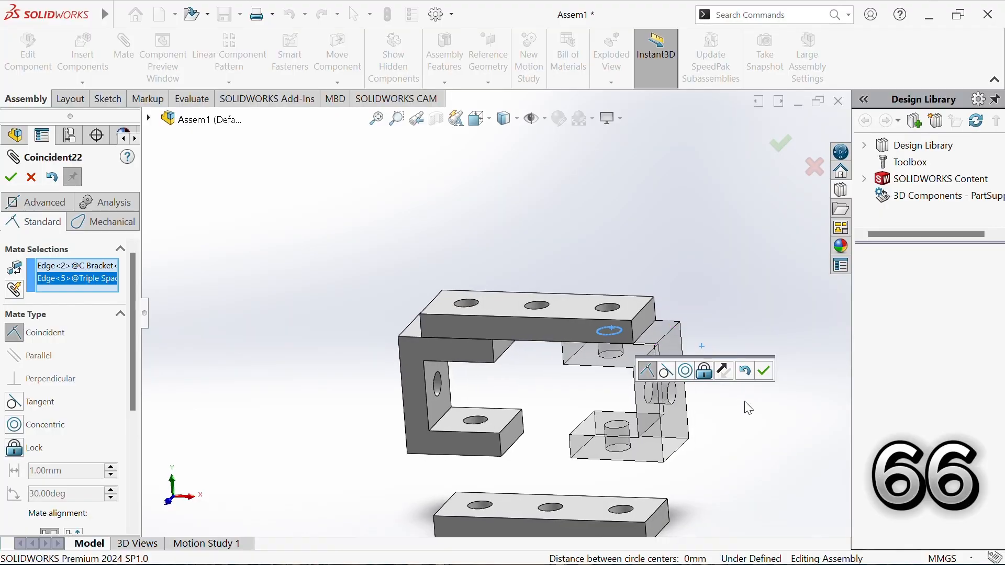
left_click(765, 370)
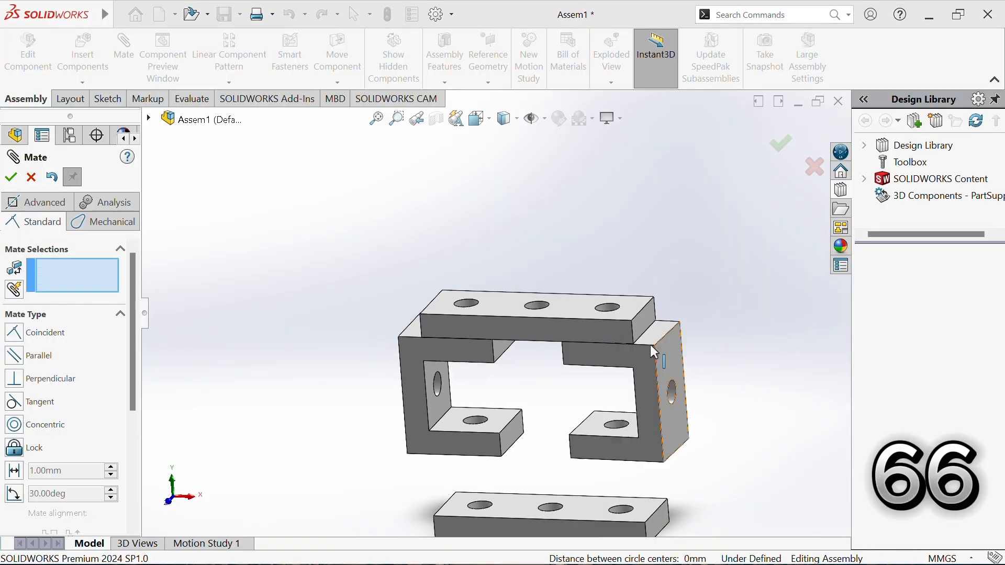
- Mate the top front edge of C Bracket<2> coincident with the long lower front edge of Triple Spacer<1>
left_click(630, 344)
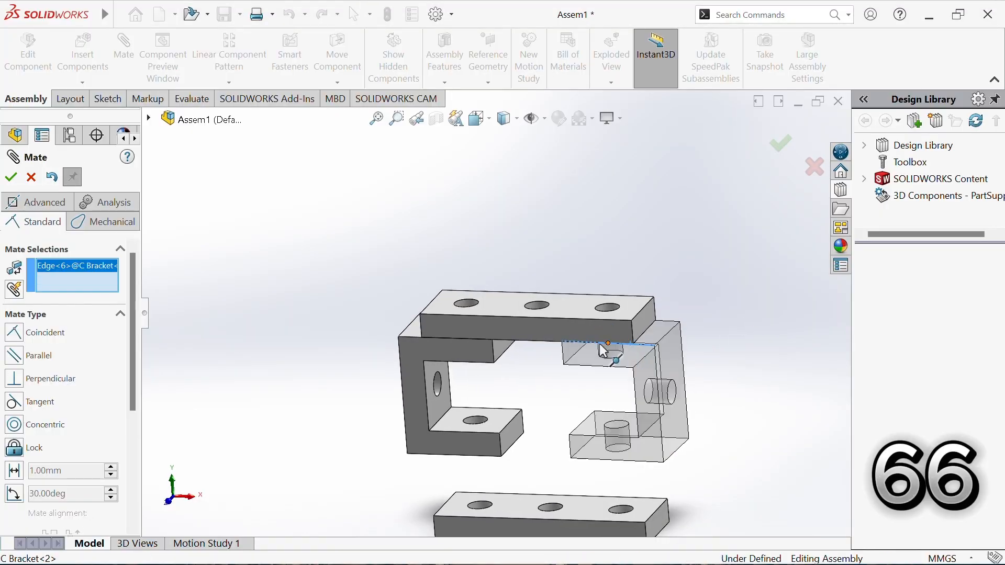
left_click(539, 340)
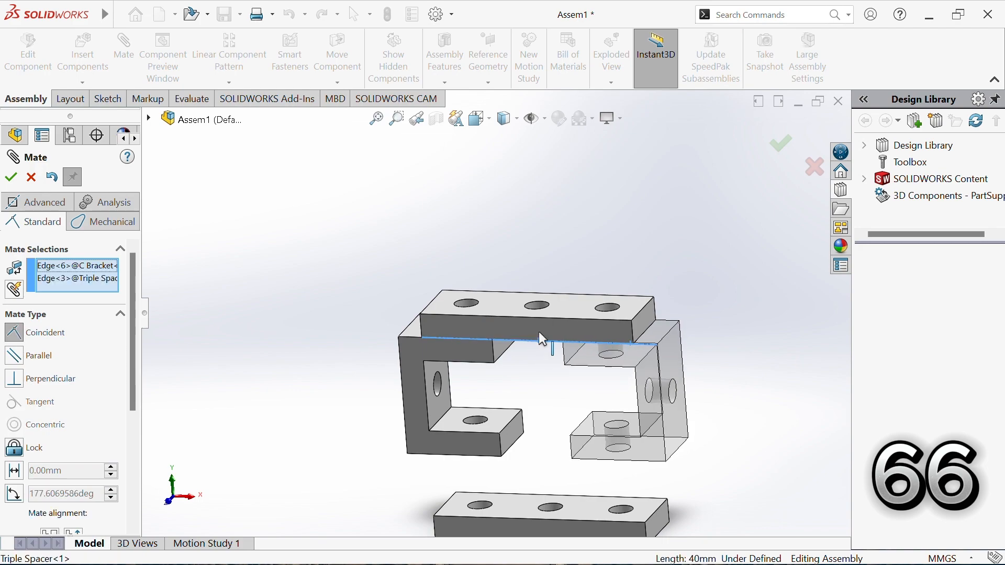
left_click(781, 152)
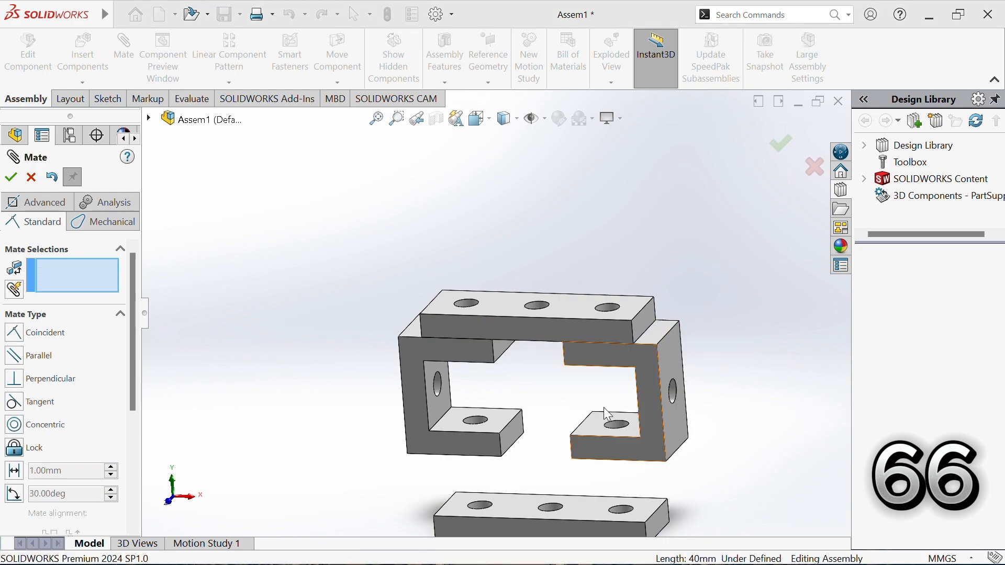
- Mate the upper edge of Triple Spacer<2>'s end hole coincident with the underside edge of C Bracket<1>'s bottom hole
middle_click_drag(586, 427, 592, 457)
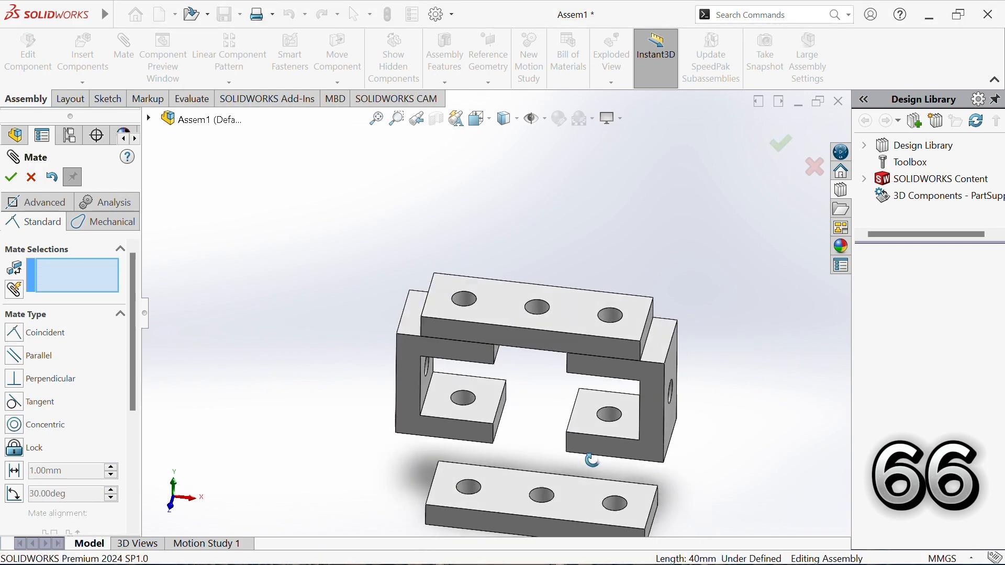
left_click(475, 494)
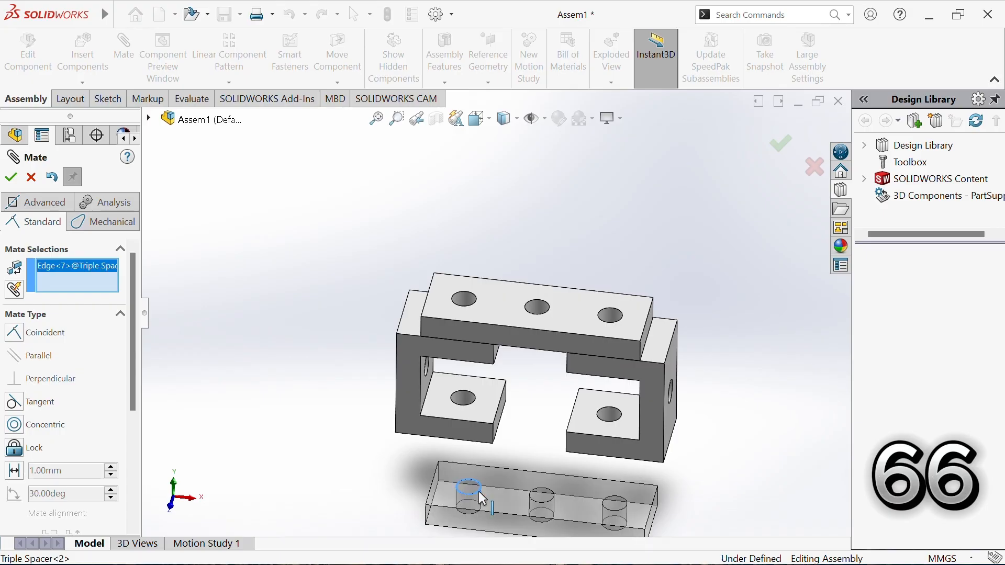
scroll(476, 468, "down", 1)
scroll(478, 469, "down", 3)
scroll(487, 425, "up", 6)
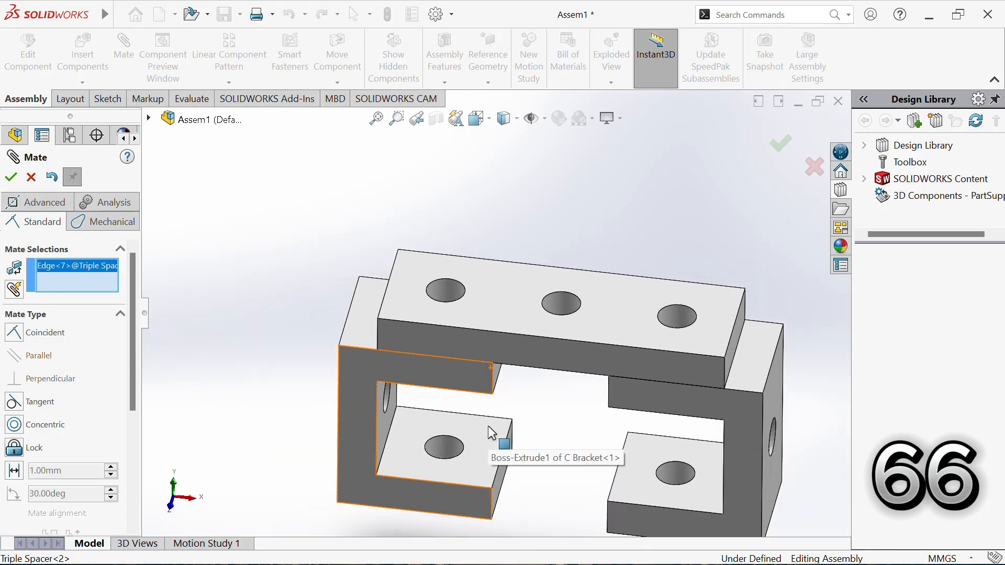
middle_click_drag(495, 442, 474, 450)
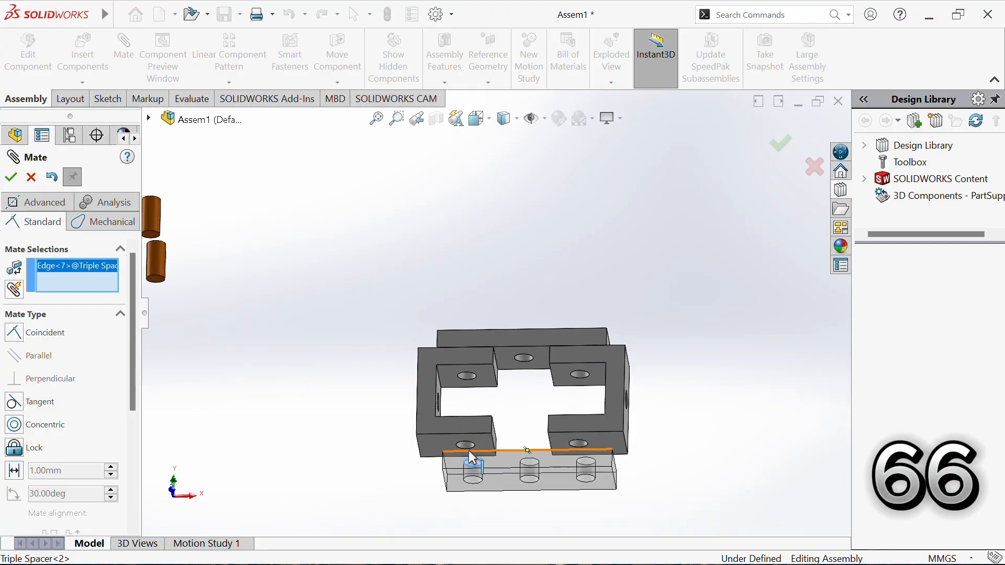
left_click(470, 448)
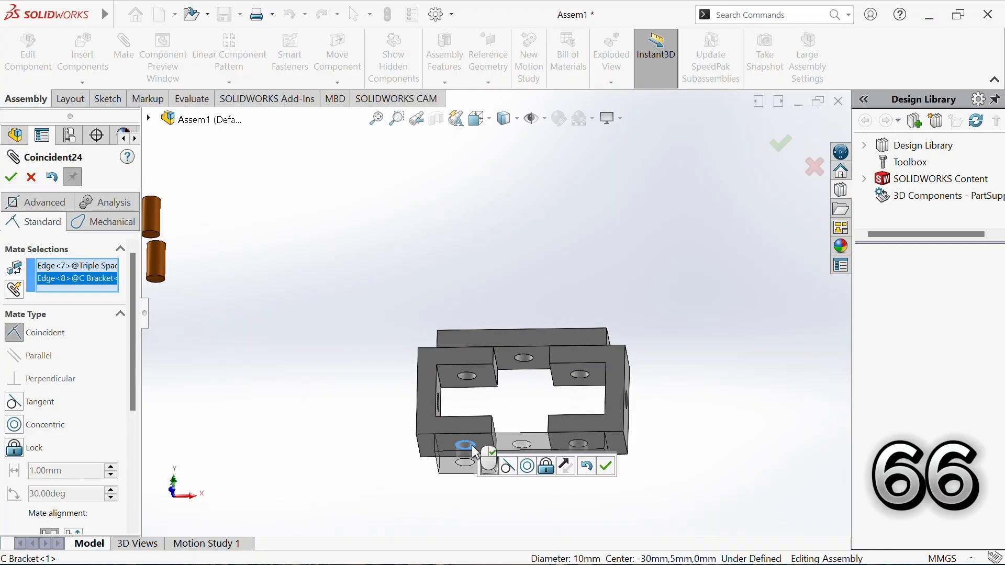
left_click(607, 467)
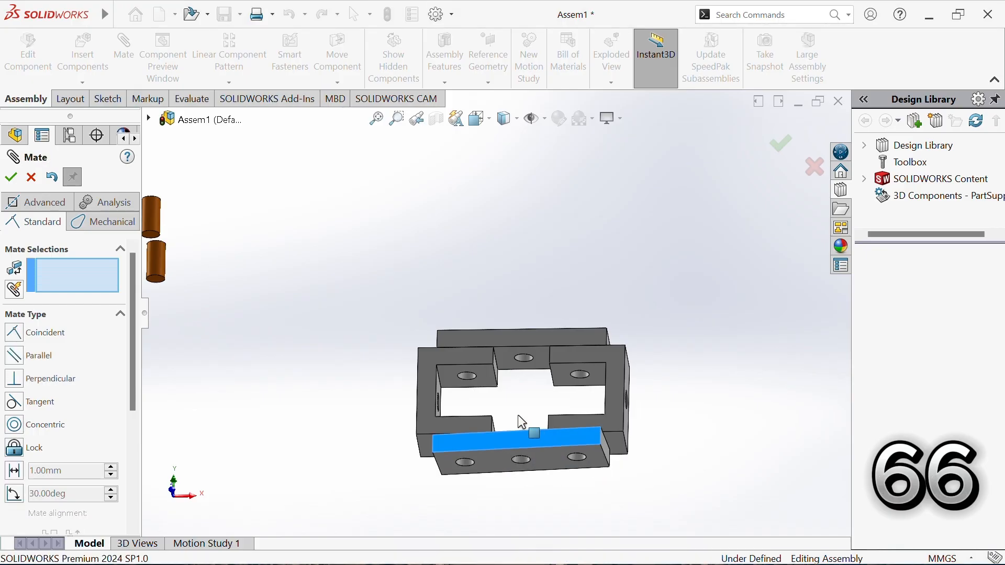
- Swing Triple Spacer<2> aside and mate the upper edge of its free end hole coincident with C Bracket<2>'s bottom hole underside
left_click_drag(518, 418, 539, 427)
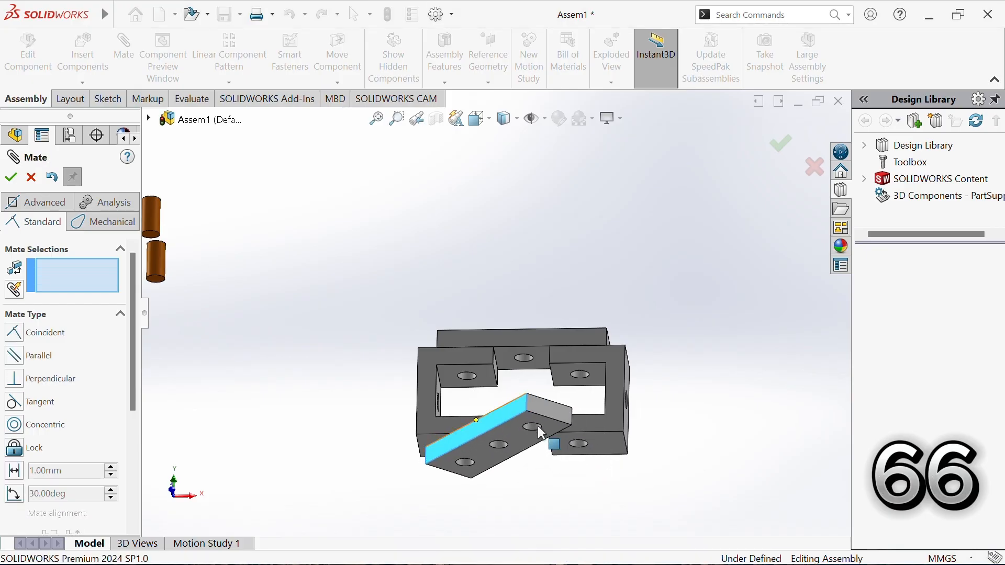
left_click(576, 444)
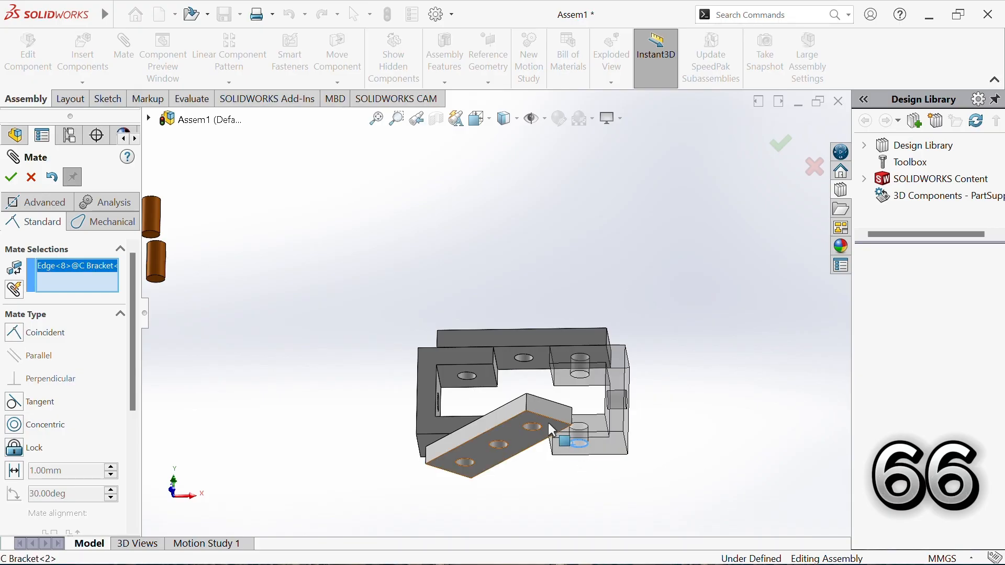
scroll(551, 429, "up", 5)
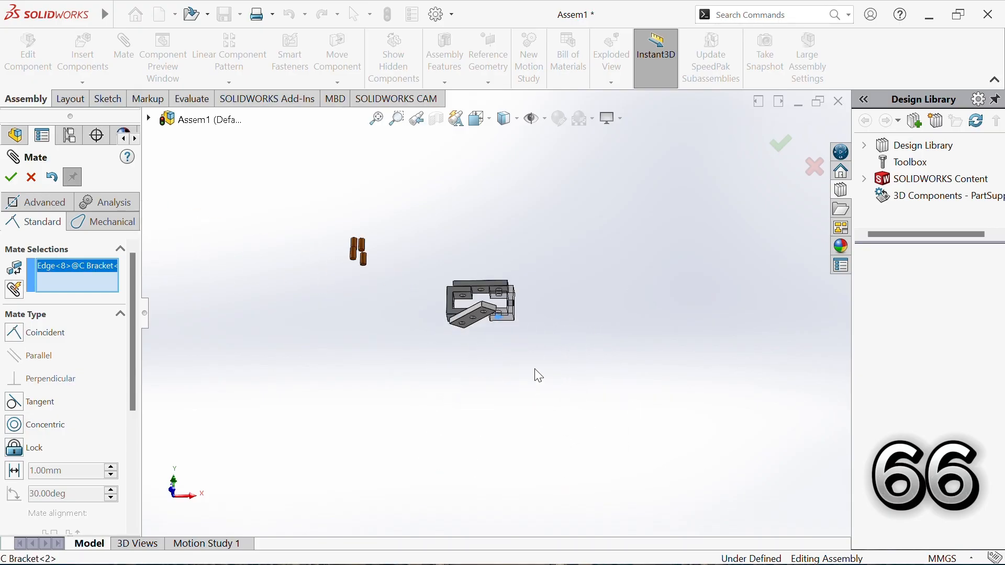
scroll(534, 369, "down", 3)
scroll(488, 281, "down", 2)
middle_click_drag(470, 259, 472, 398)
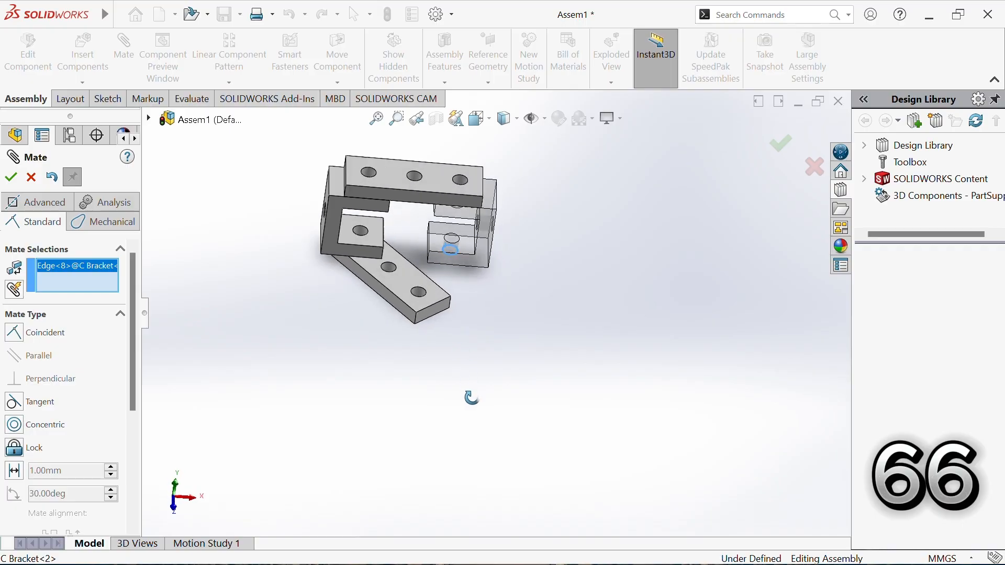
scroll(432, 300, "down", 2)
left_click(412, 269)
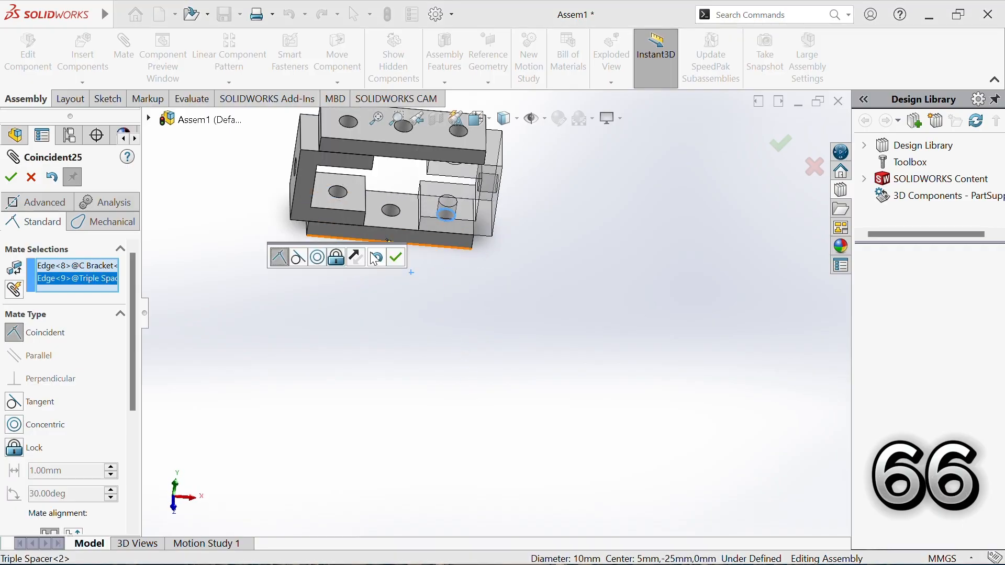
left_click(398, 260)
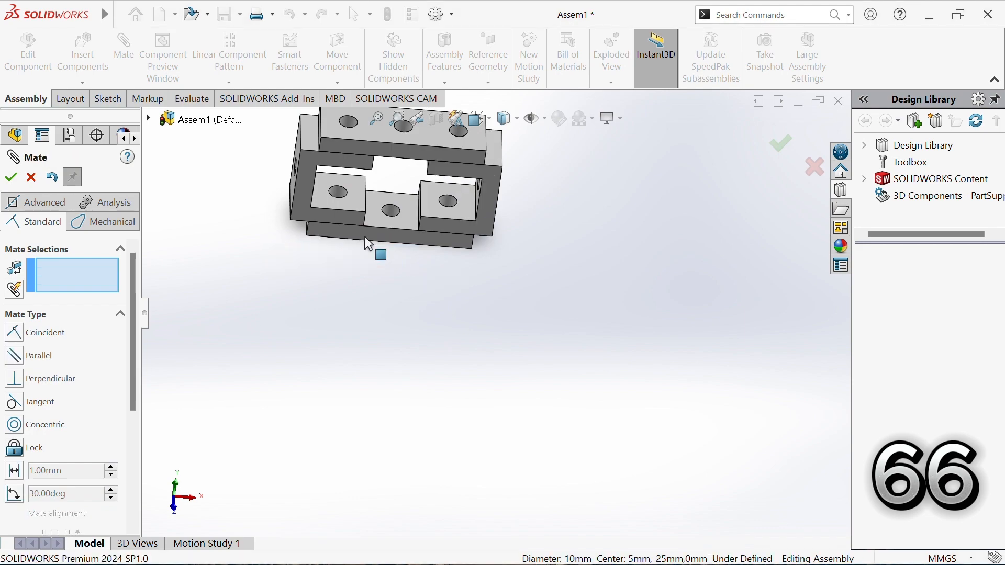
scroll(350, 228, "up", 2)
scroll(394, 272, "down", 3)
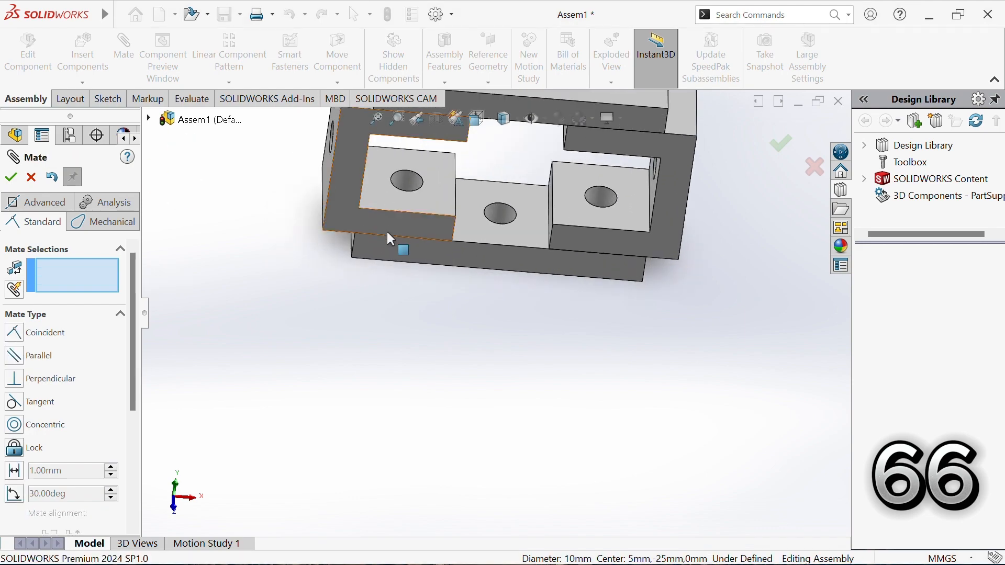
- Mate the lower front edge of C Bracket<1> coincident with the long upper front edge of Triple Spacer<2>
left_click(338, 232)
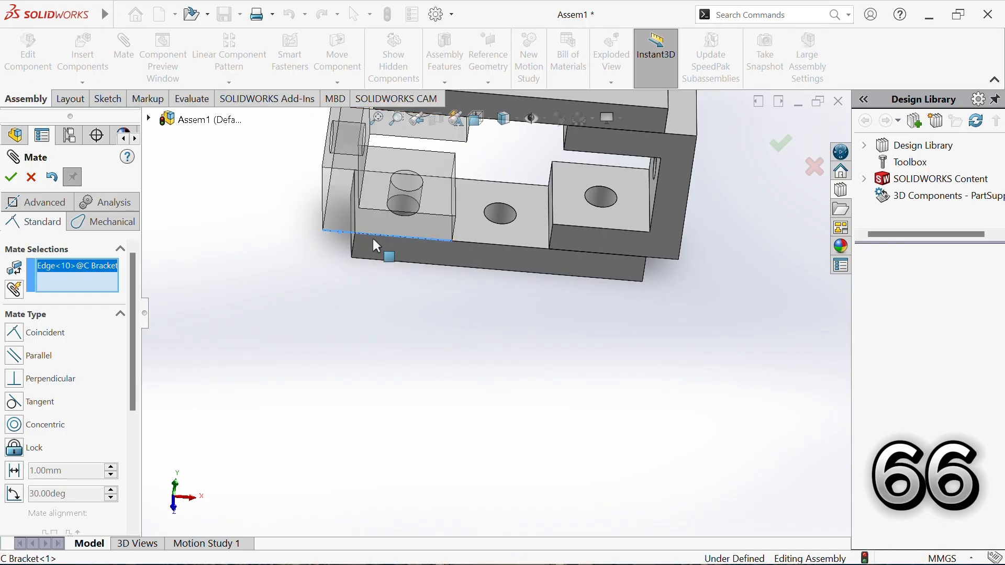
left_click(477, 243)
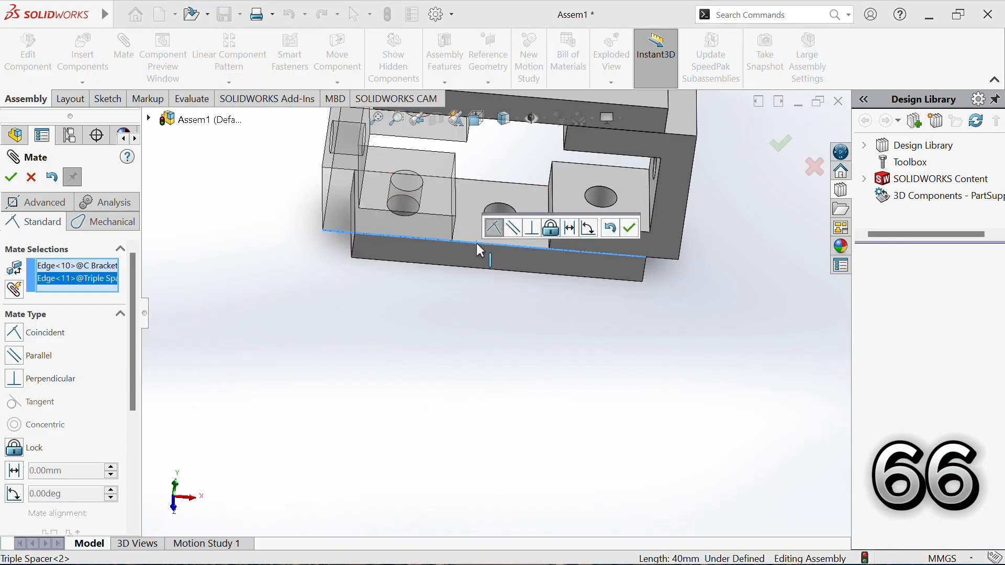
left_click(614, 234)
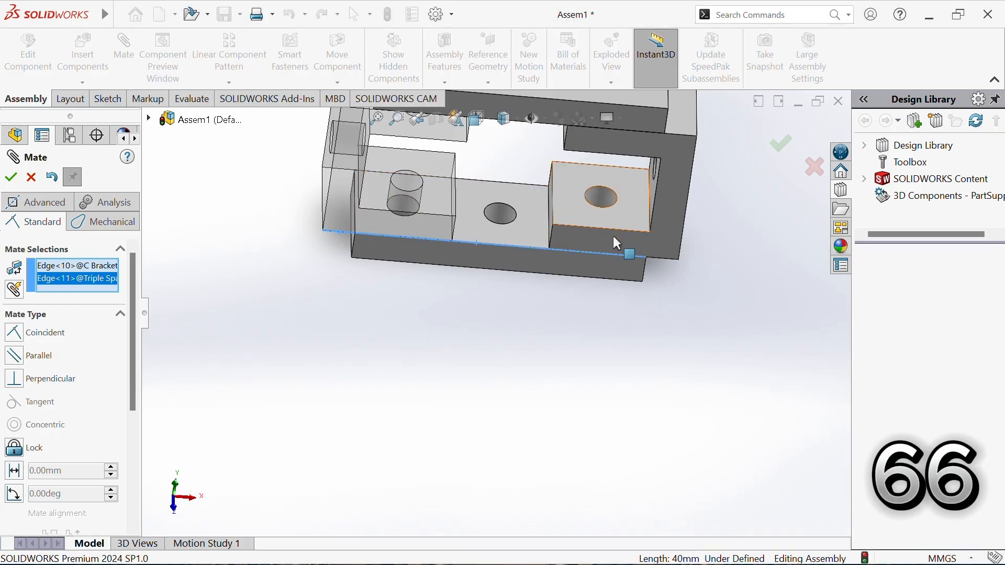
left_click(530, 246)
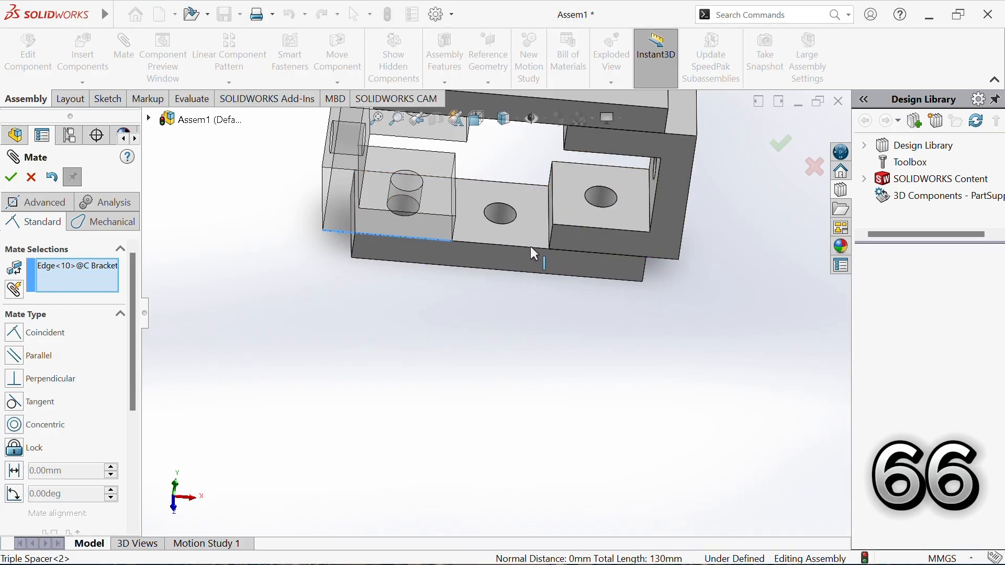
left_click(536, 250)
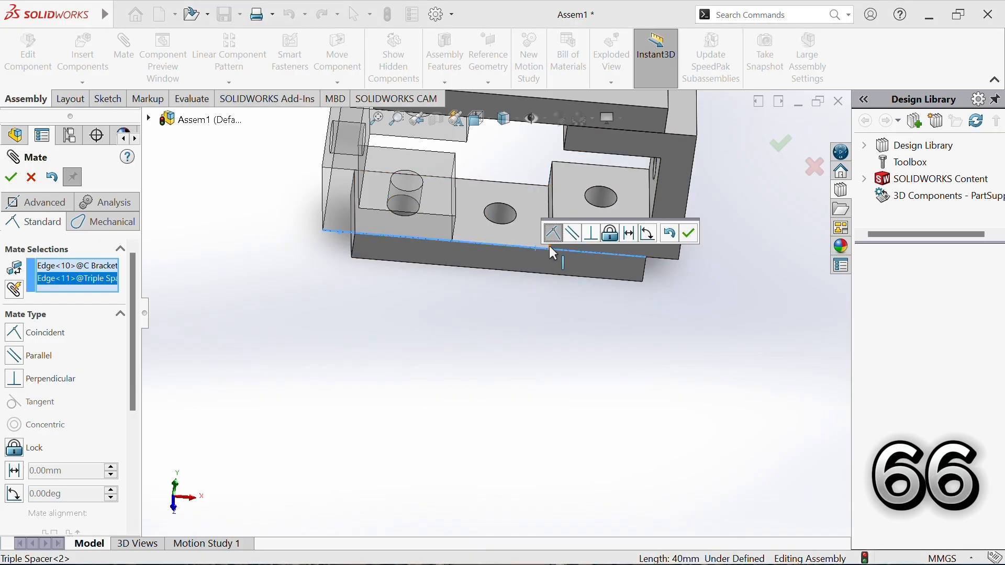
left_click(690, 234)
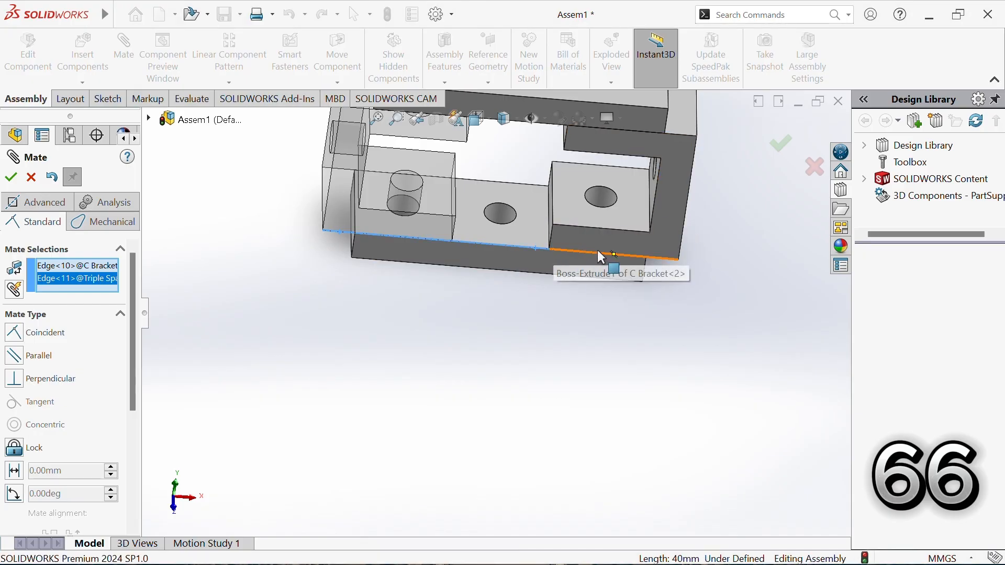
left_click(668, 258)
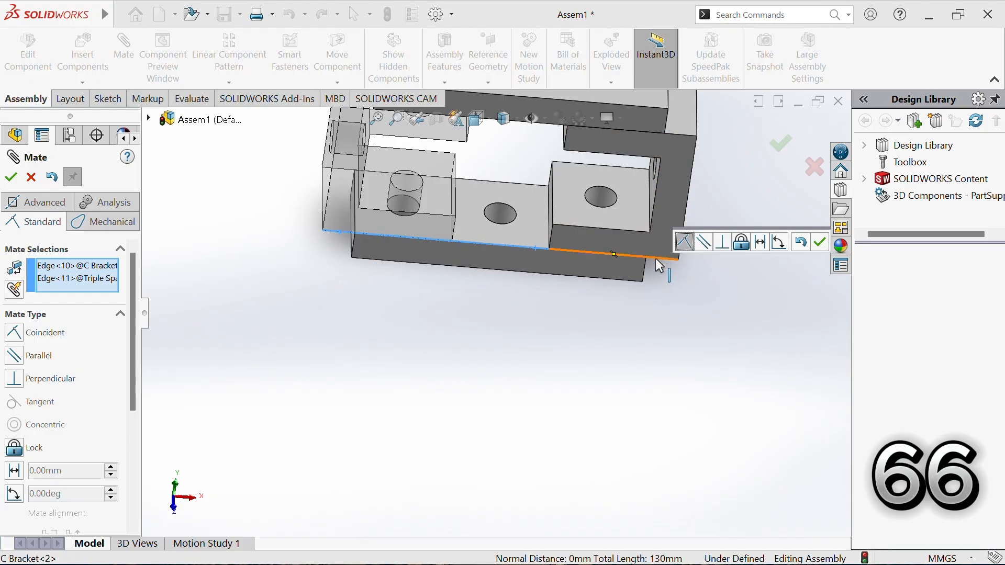
left_click(822, 243)
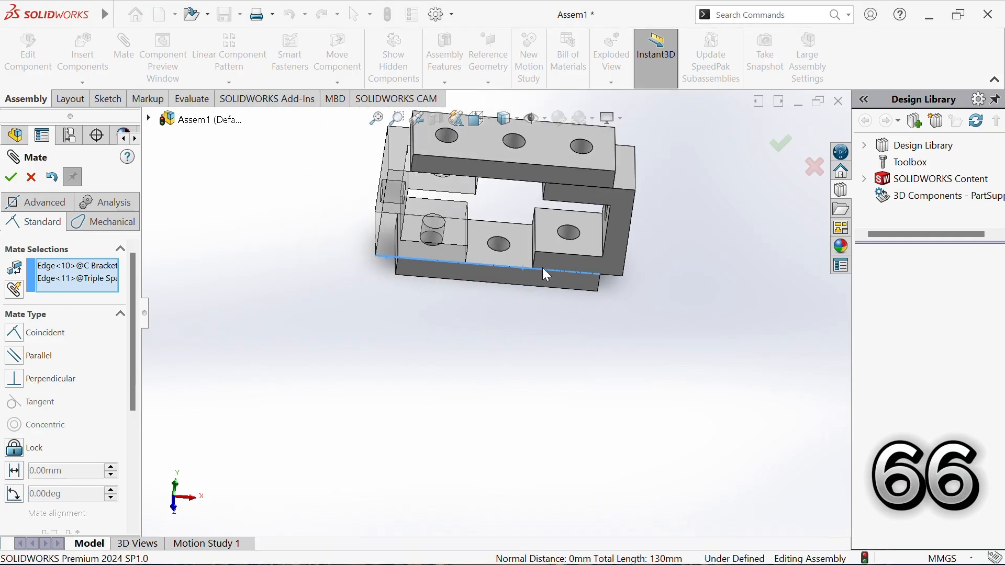
- Mate the top edges of Pin<1> and Pin<2> coincident with the upper edges of Triple Spacer<1>'s two end holes
scroll(534, 251, "up", 3)
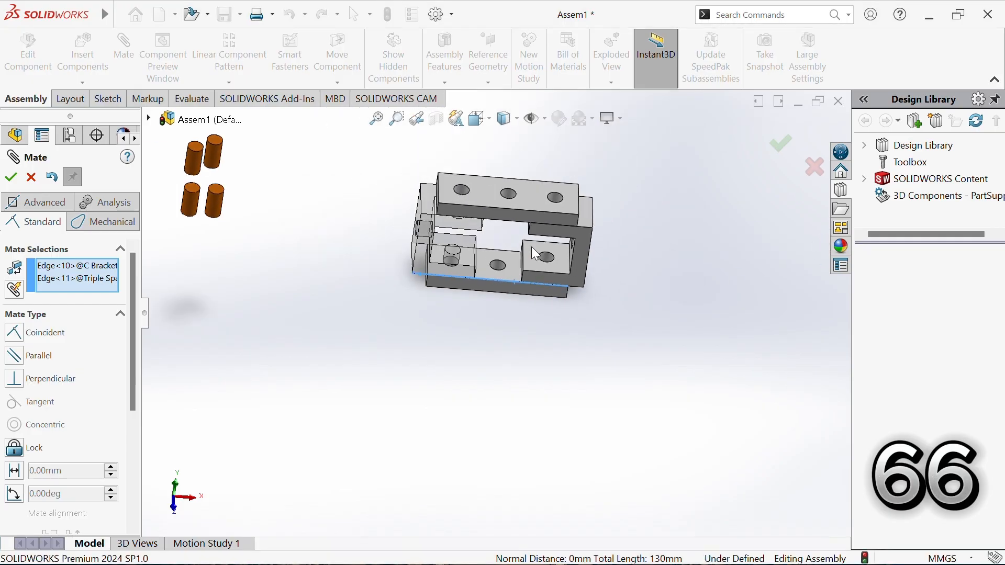
left_click(199, 158)
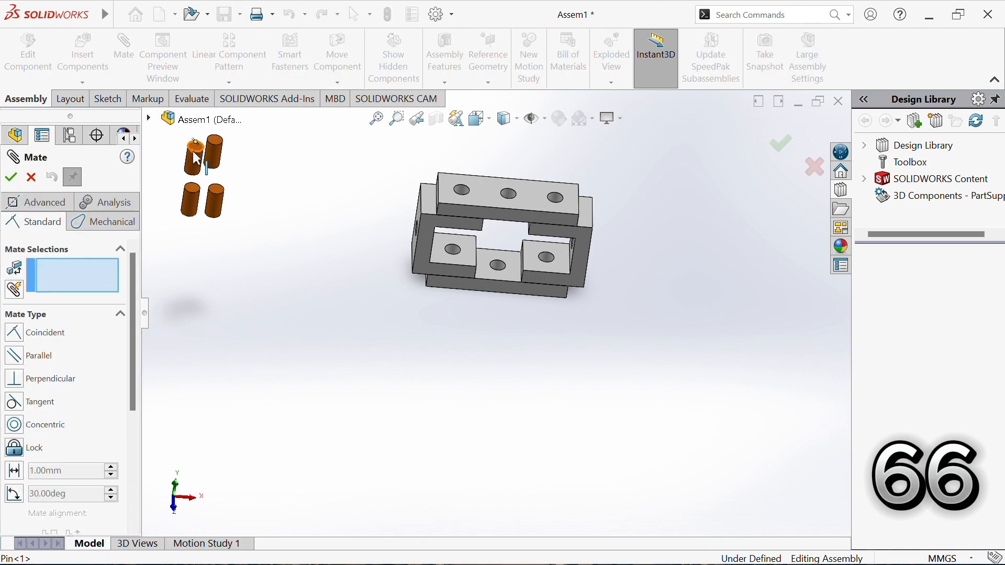
left_click(198, 148)
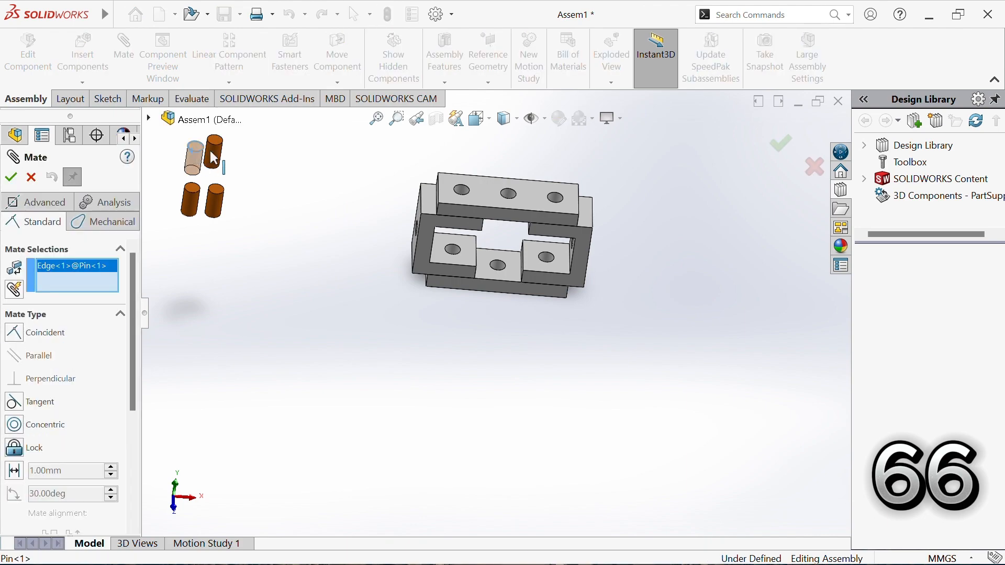
left_click(463, 192)
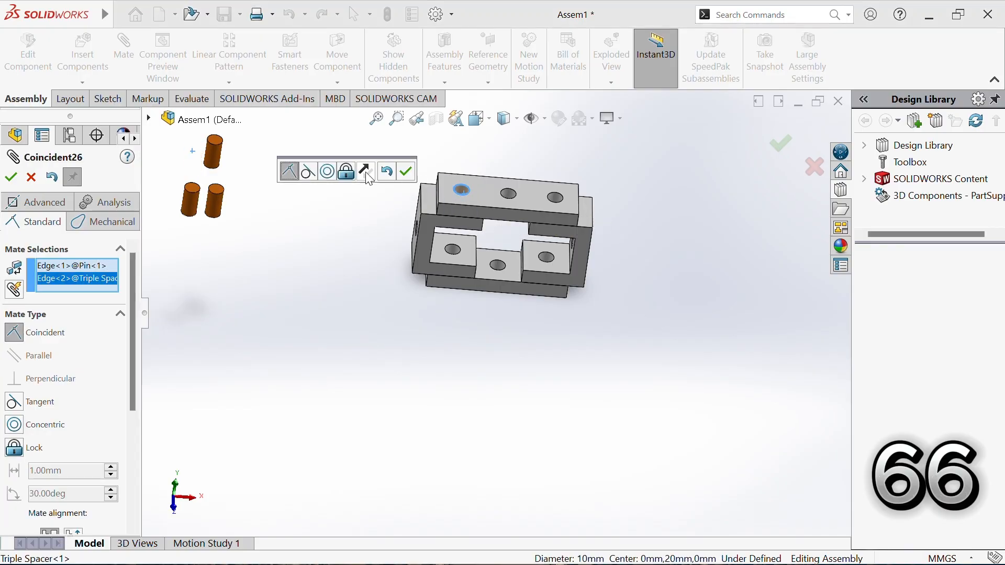
left_click(407, 171)
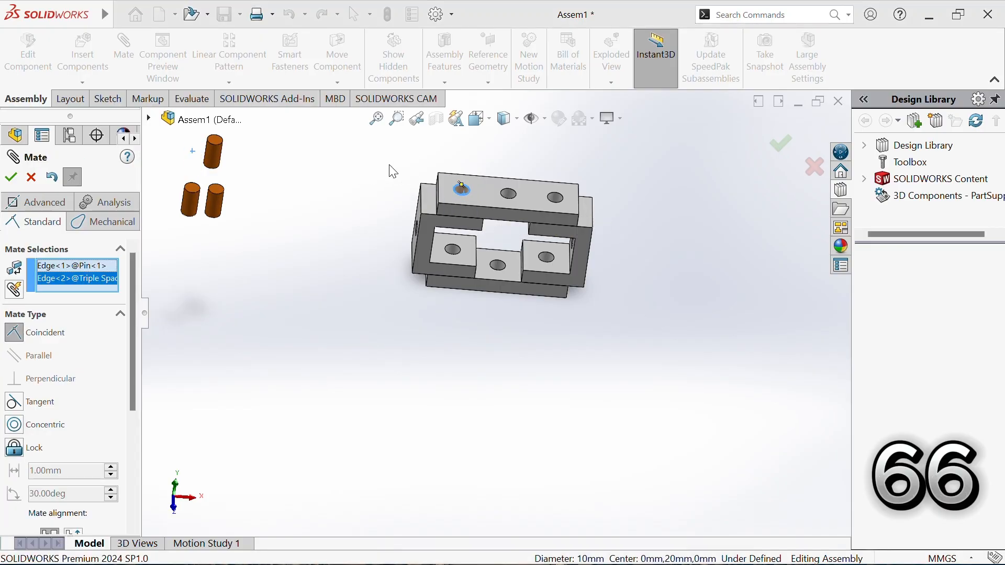
left_click(218, 144)
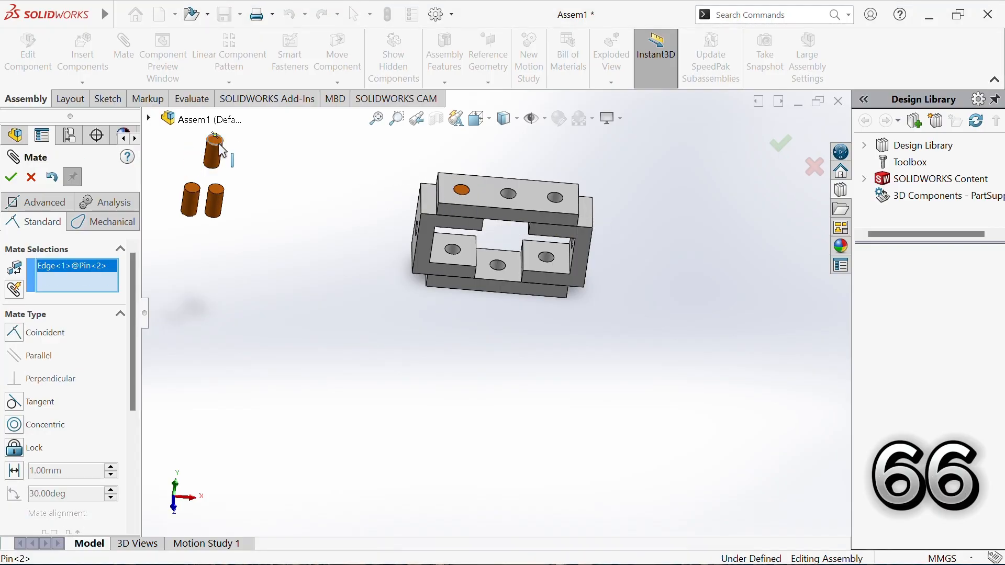
left_click(554, 199)
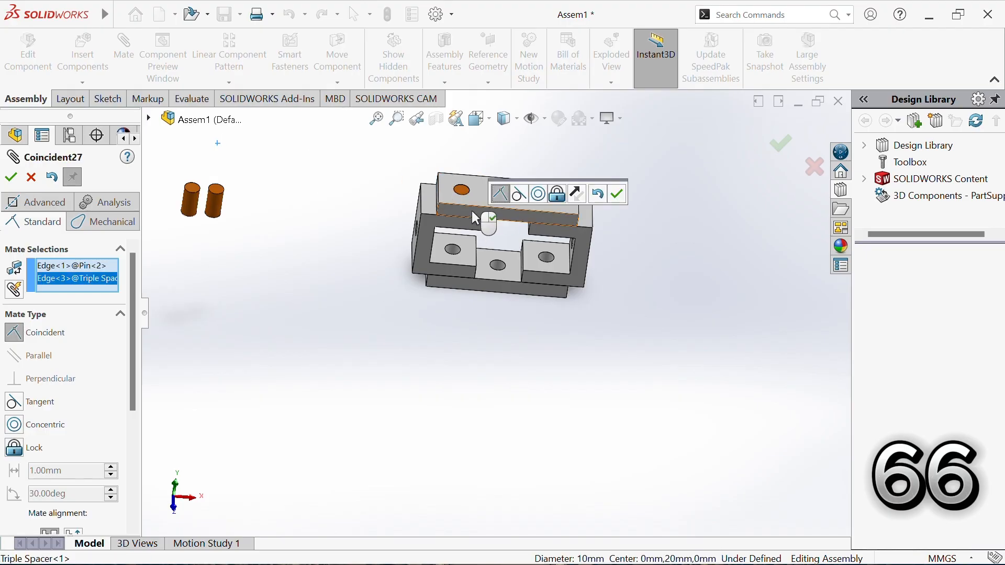
left_click(621, 193)
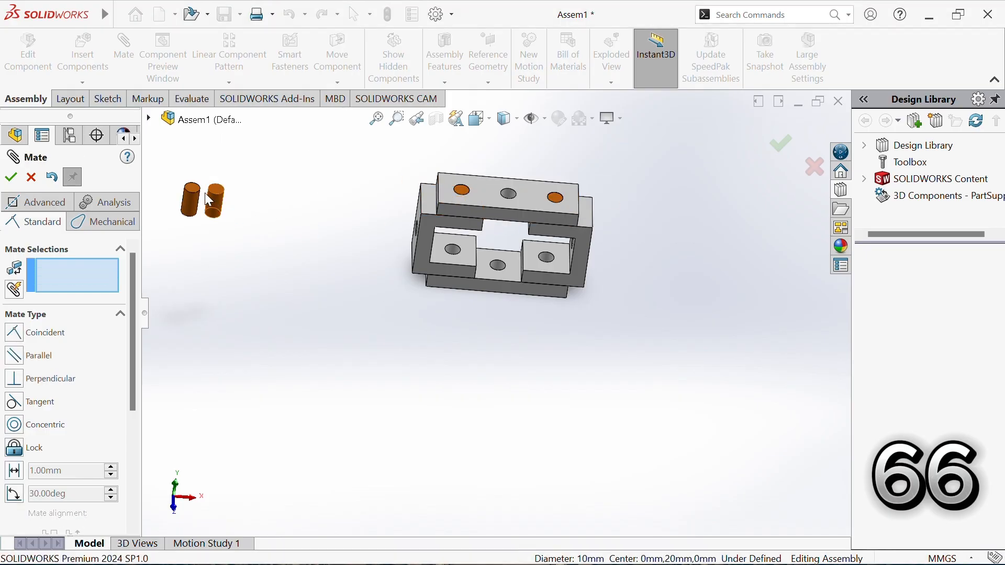
- Mate the top edges of Pin<3> and Pin<5> coincident with the lower-arm hole edges of C Bracket<1> and C Bracket<2>, respectively
left_click(192, 187)
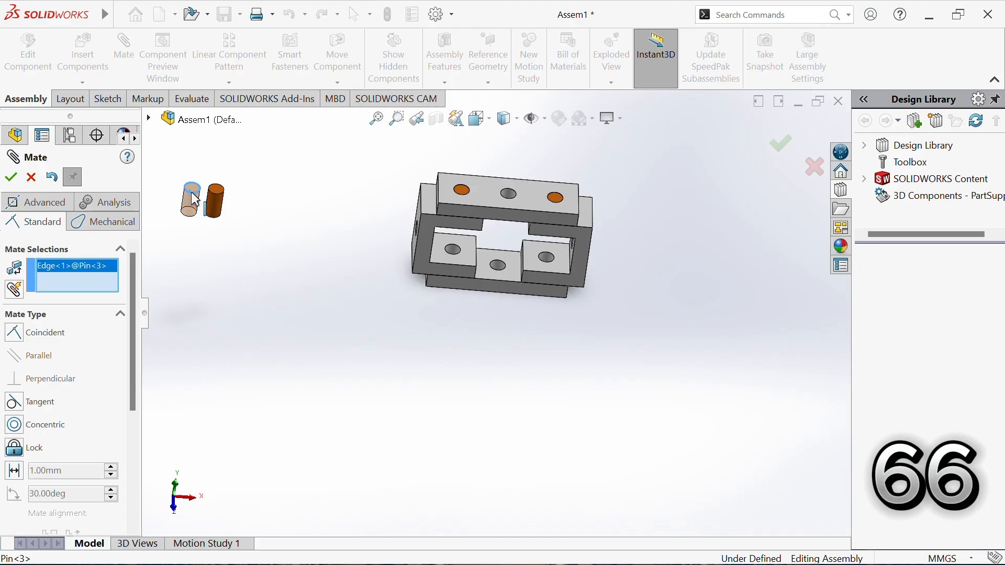
left_click(453, 257)
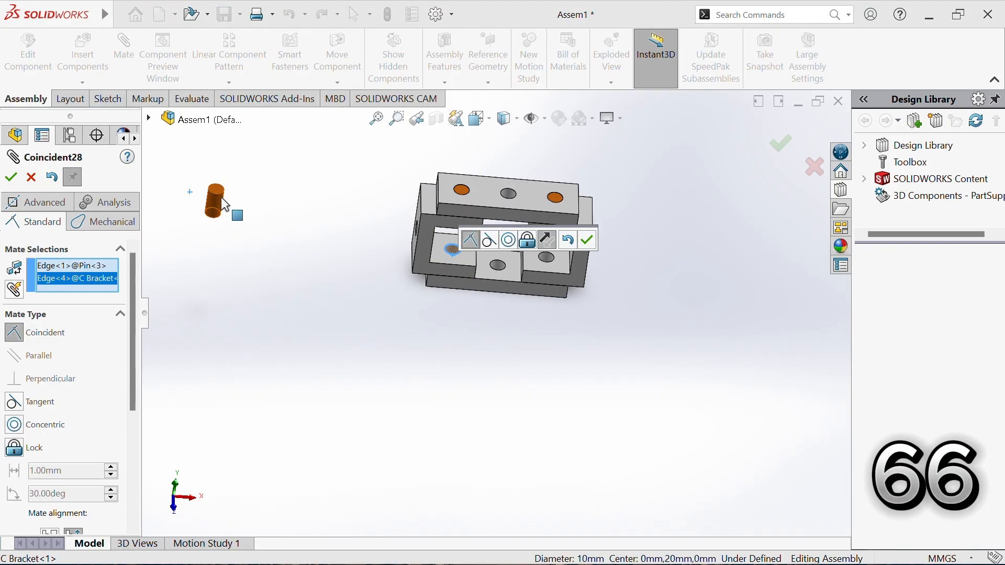
left_click(594, 242)
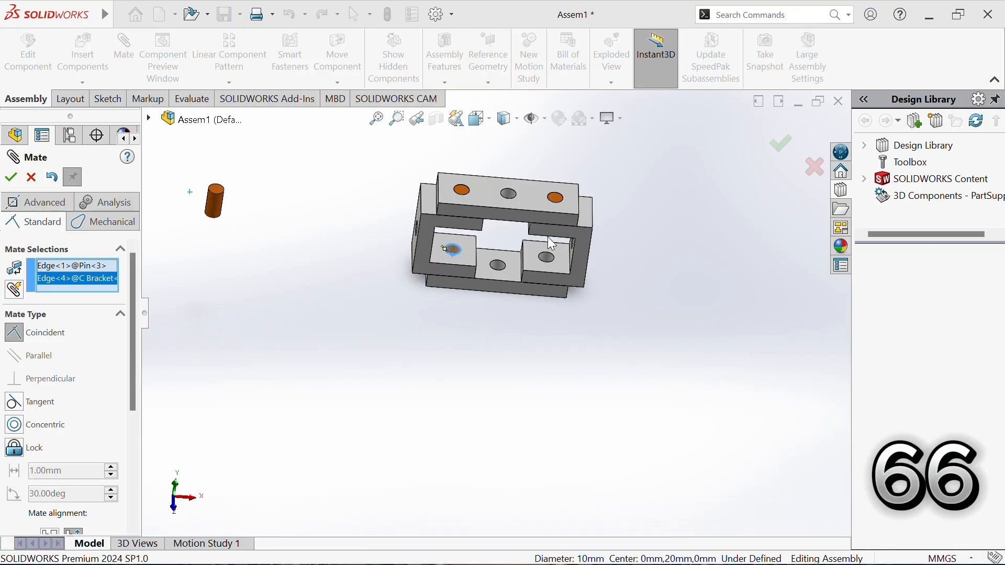
left_click(216, 193)
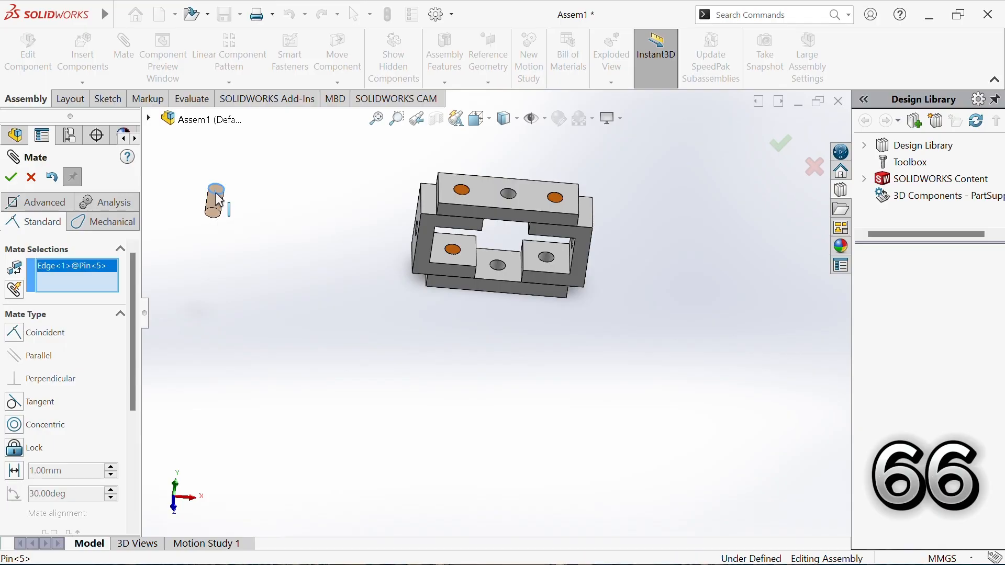
left_click(550, 261)
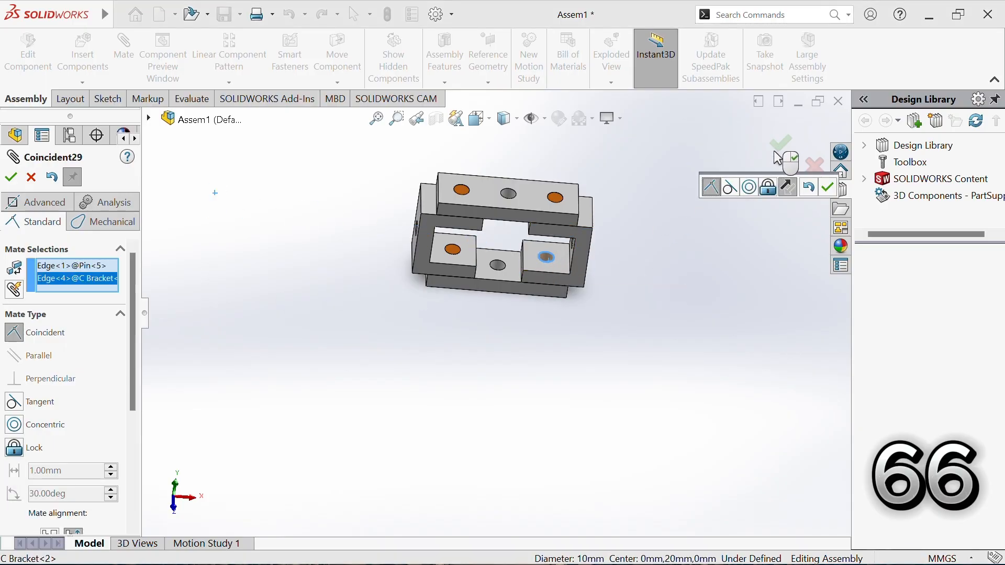
left_click(829, 191)
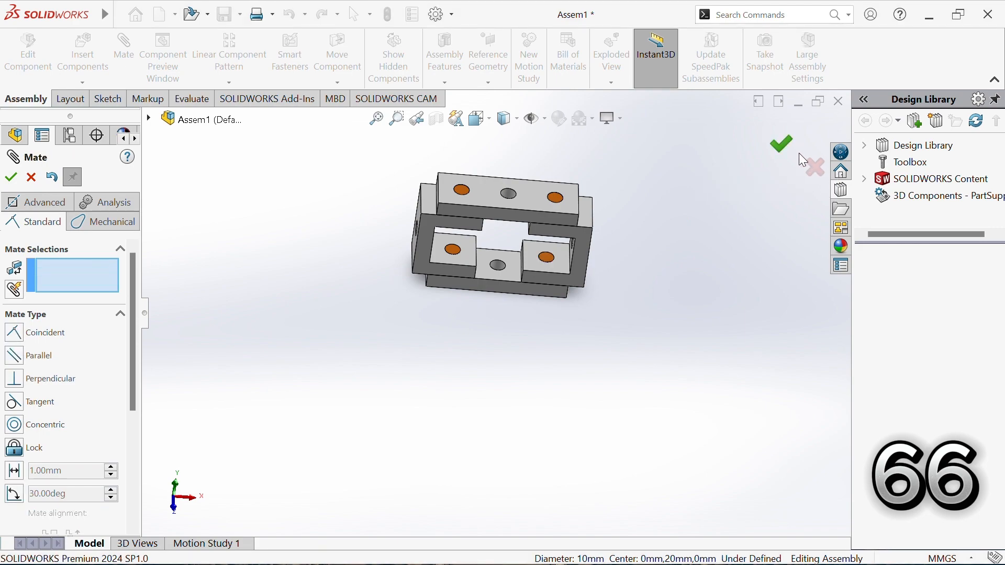
left_click(783, 144)
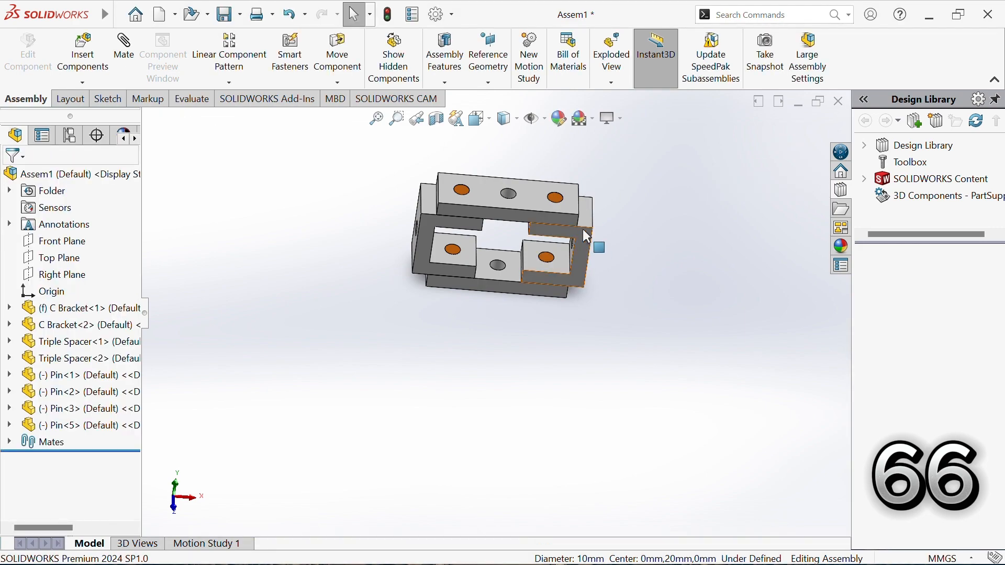
- Show the whole bracket, spacer and pin assembly in an isometric view fitted to the window
middle_click_drag(583, 228, 578, 218)
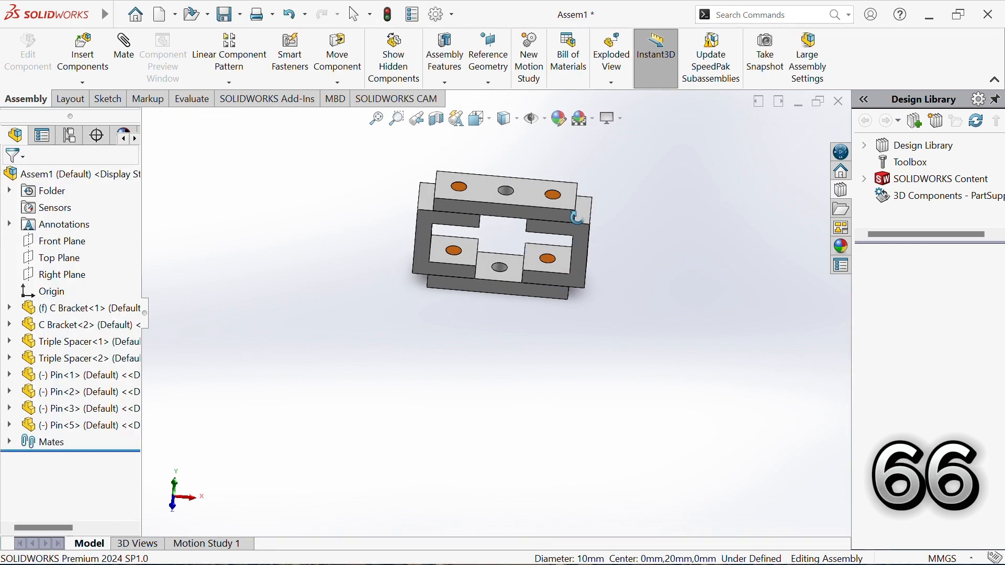
left_click(490, 120)
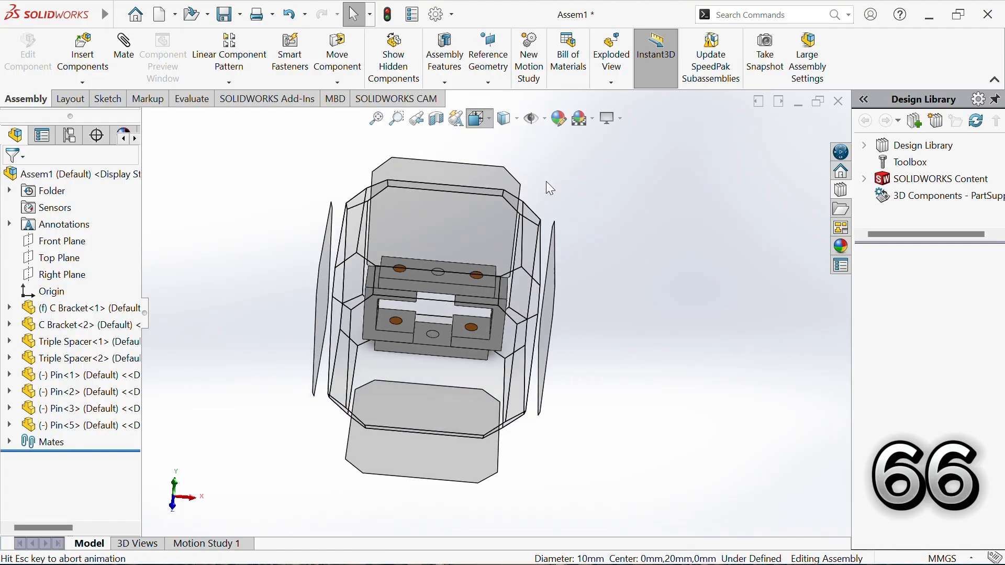
left_click(564, 165)
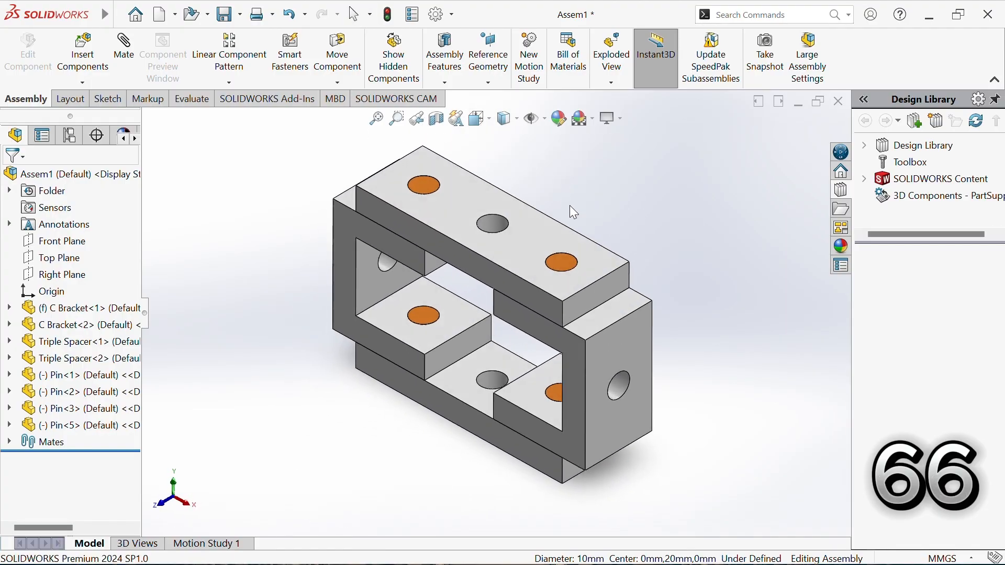
key("f")
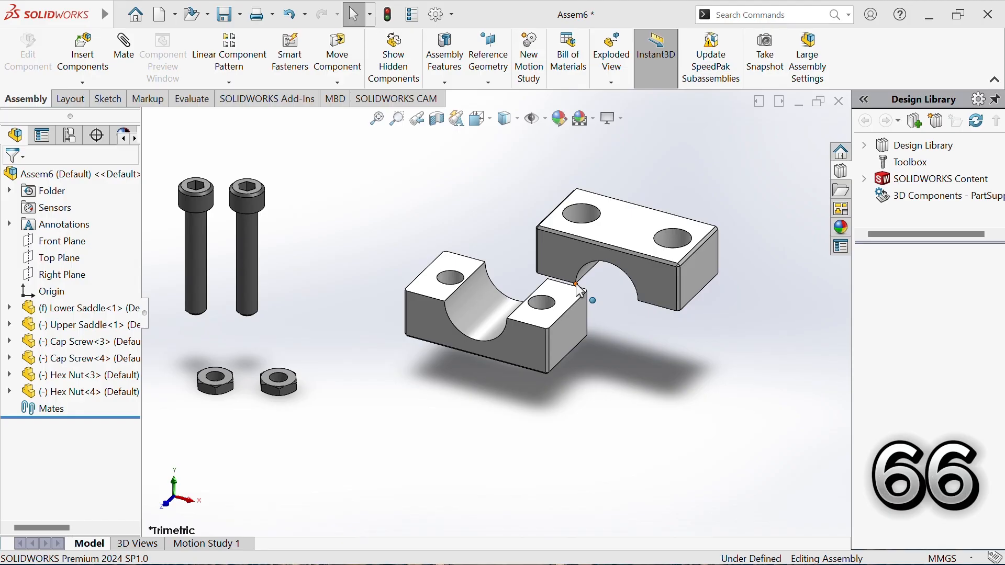
- In Assem6, mate the front left arc corner of Upper Saddle<1> coincident with the front left groove corner of Lower Saddle<1>
left_click(577, 283)
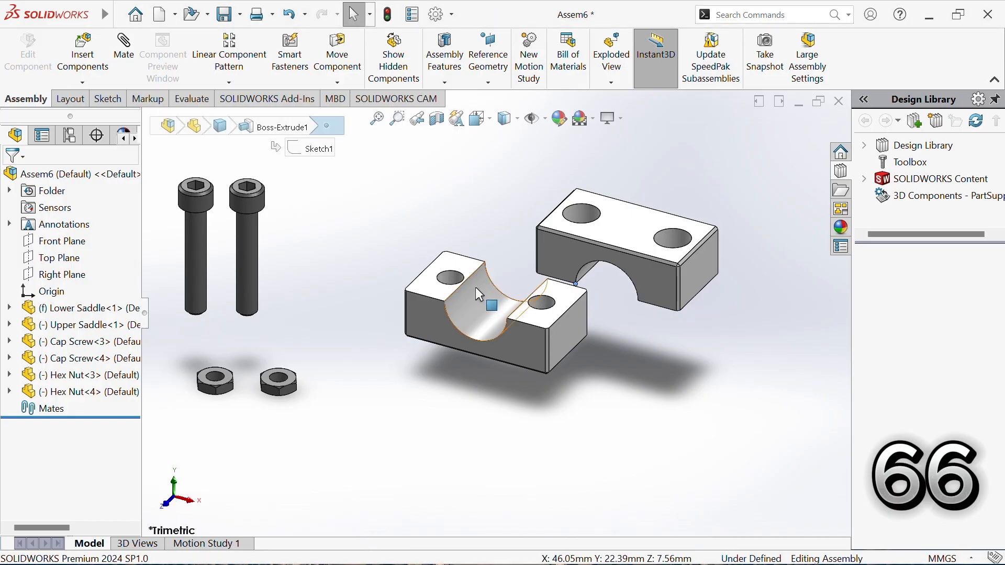
left_click(445, 303, "ctrl")
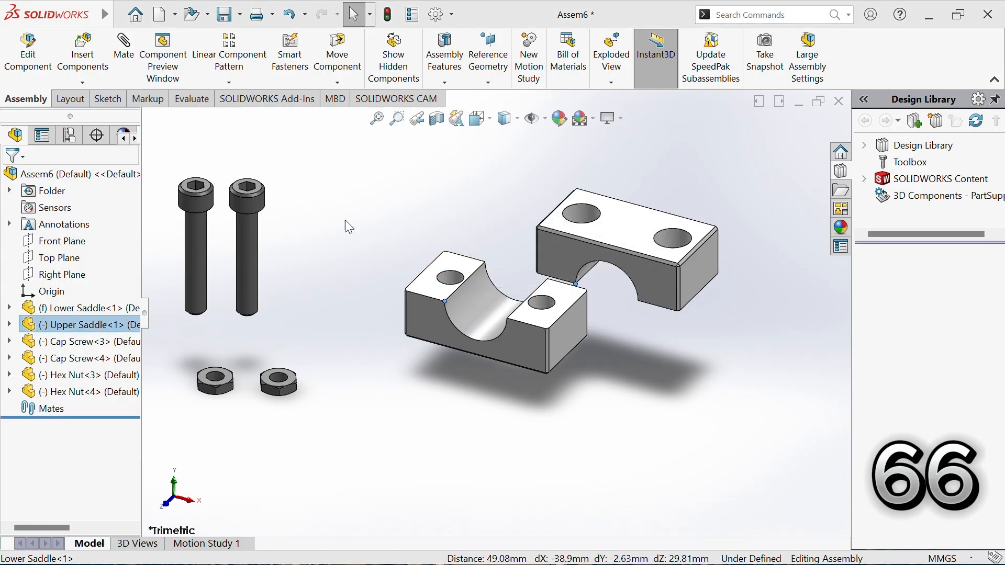
left_click(124, 50)
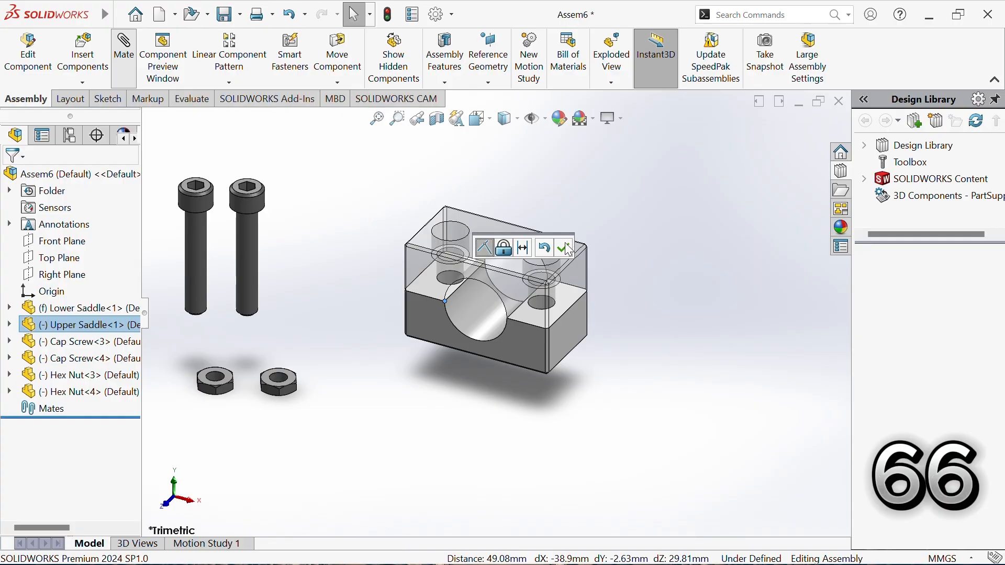
key("Return")
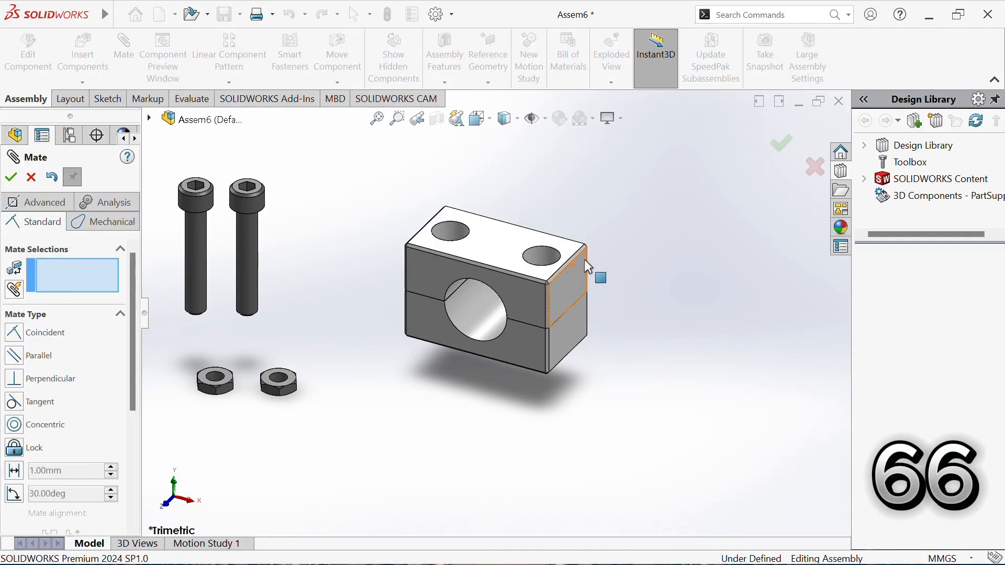
- Swing Upper Saddle<1> aside and mate its front right arc corner coincident with Lower Saddle<1>'s front right groove corner
left_click_drag(591, 245, 581, 218)
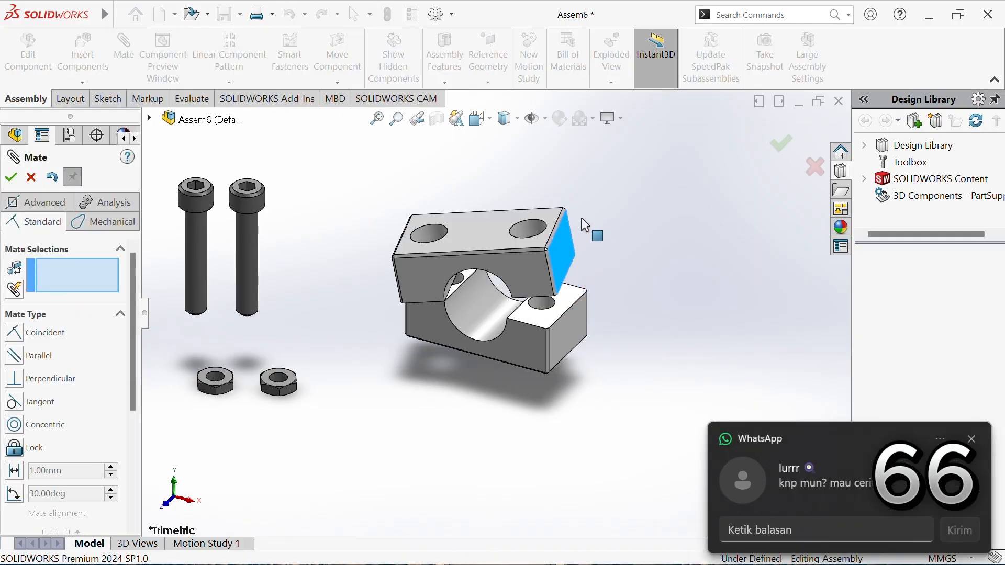
left_click(513, 299)
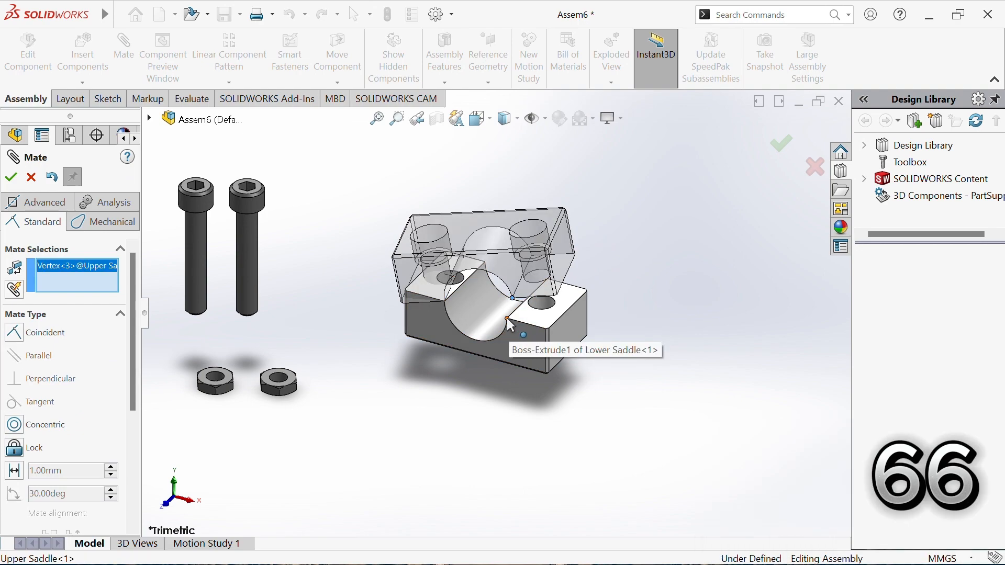
left_click(508, 319)
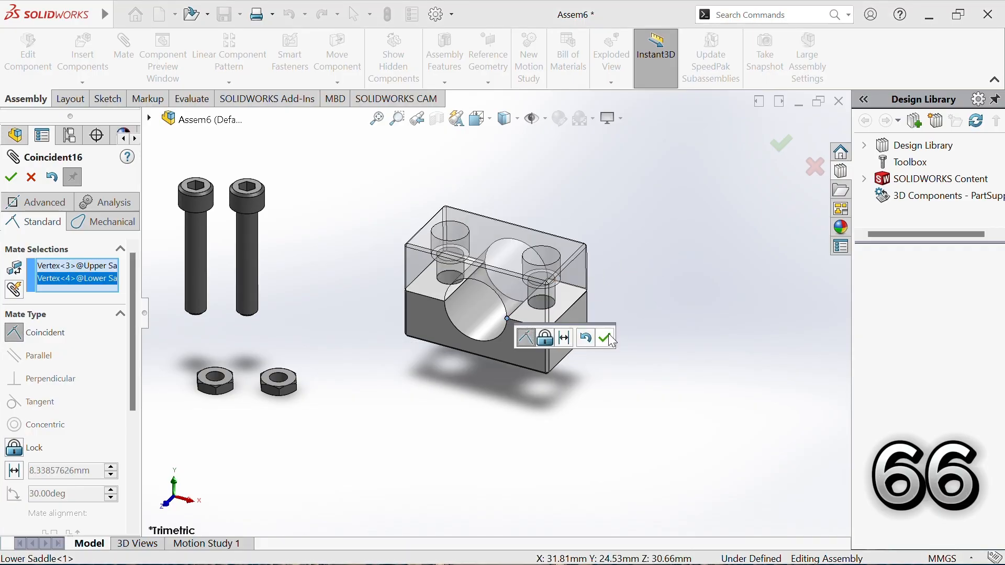
left_click(606, 340)
- Swing Upper Saddle<1> aside and mate its rear right edge beside the groove coincident with Lower Saddle<1>'s rear right top edge
left_click_drag(560, 250, 463, 379)
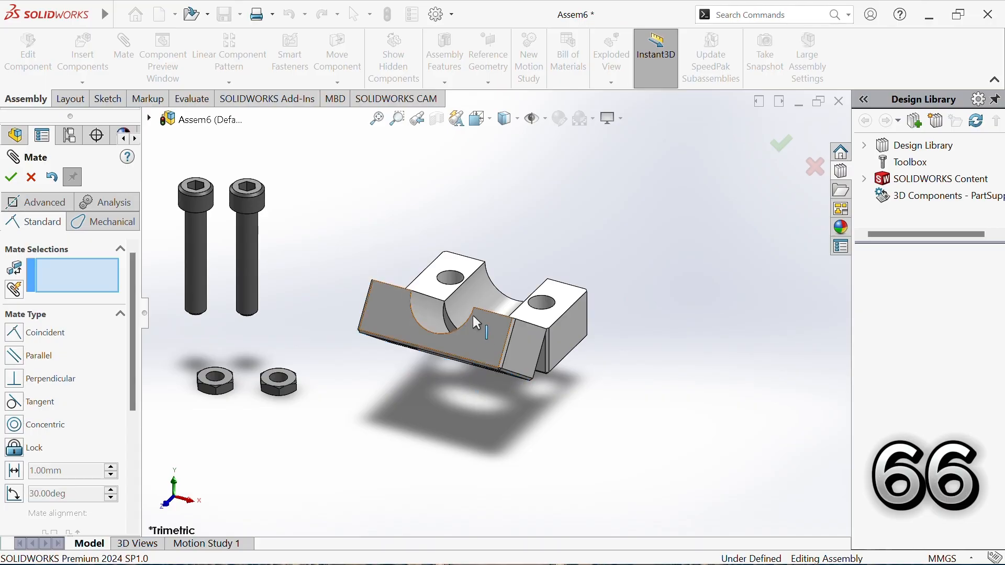
left_click(503, 317)
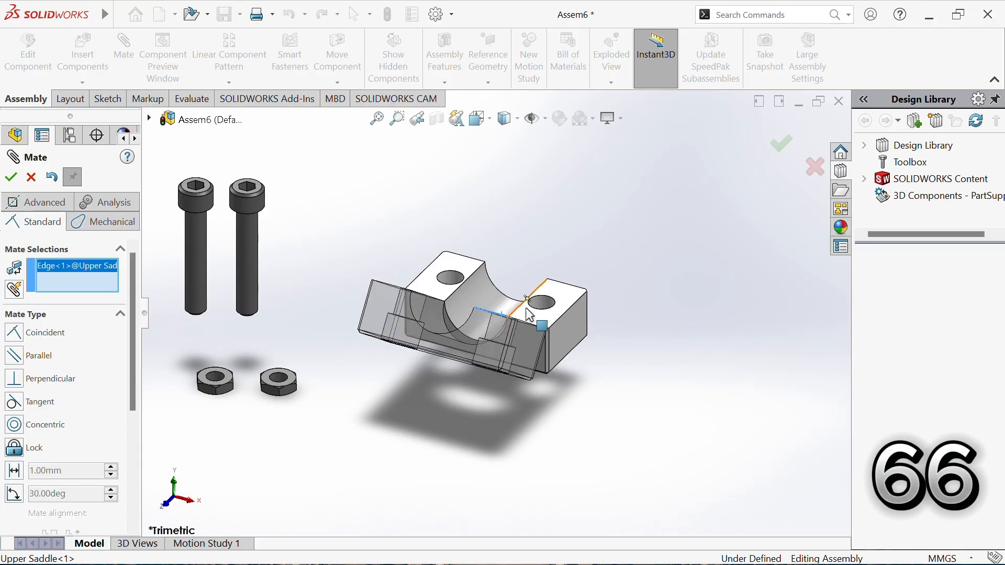
left_click(576, 288)
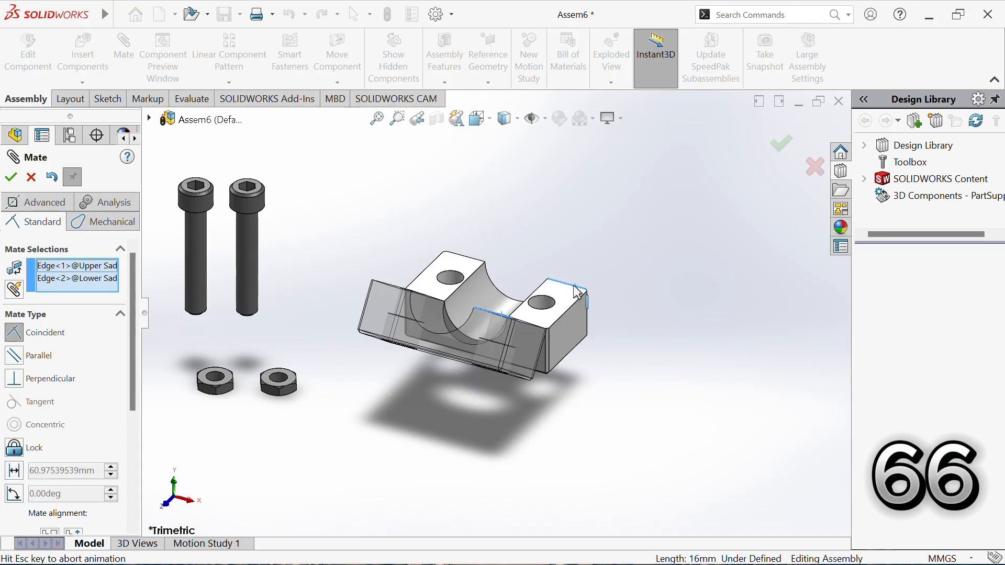
left_click(783, 149)
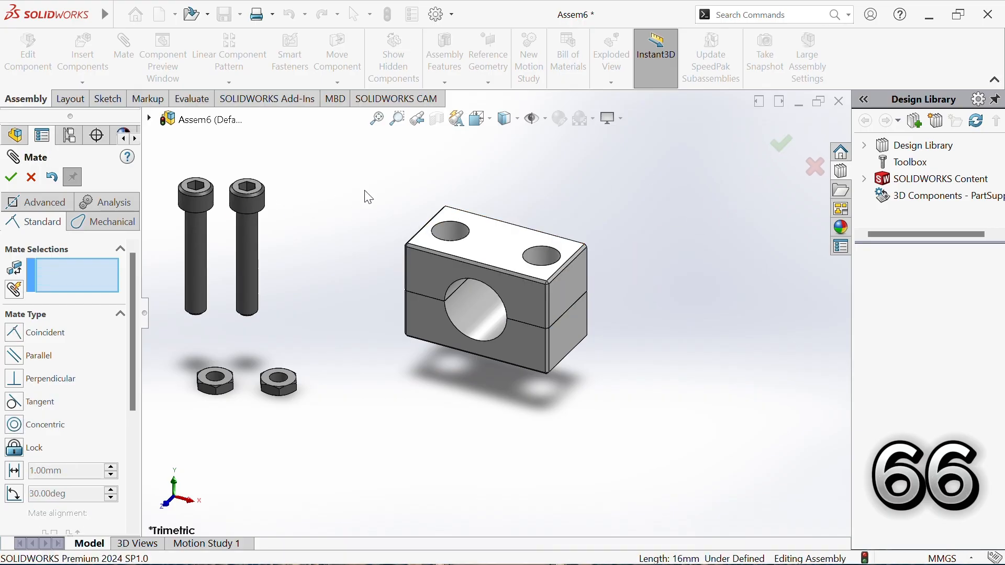
- Mate the shank edge under the head of Cap Screw<4> concentric with the left counterbored hole's edge in Upper Saddle<1>
scroll(247, 218, "down", 6)
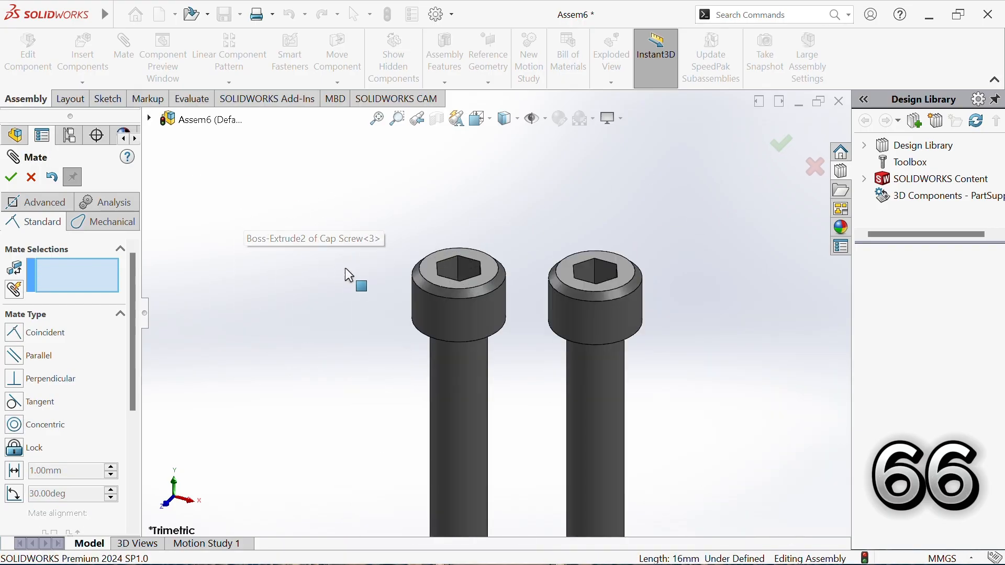
middle_click_drag(396, 306, 403, 244)
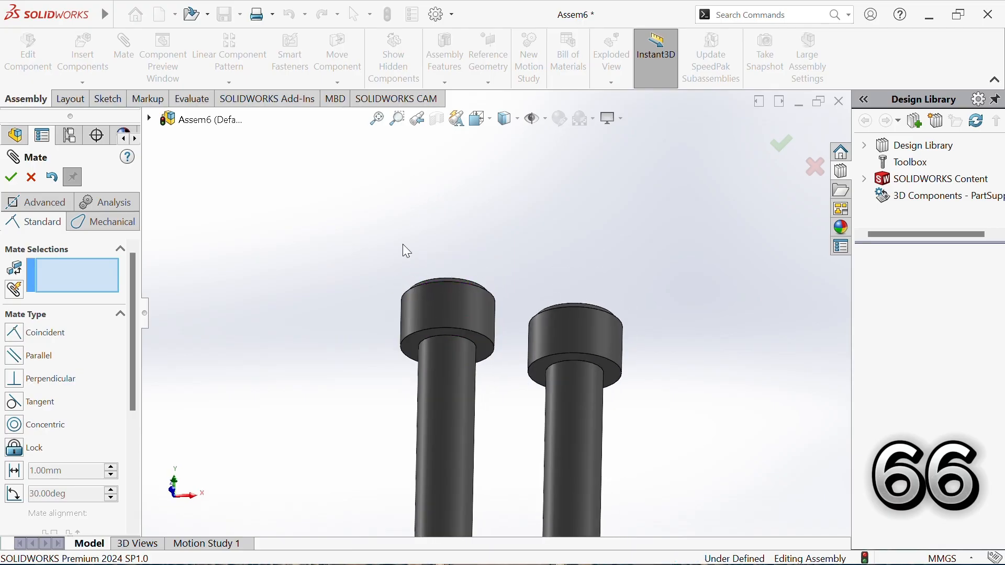
left_click(434, 335)
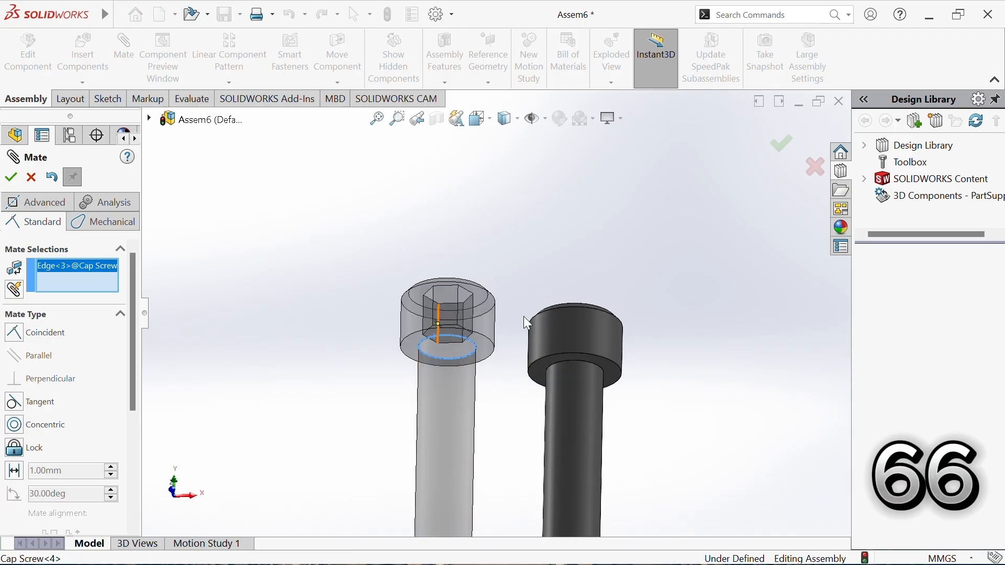
middle_click_drag(582, 279, 519, 376)
scroll(614, 350, "up", 5)
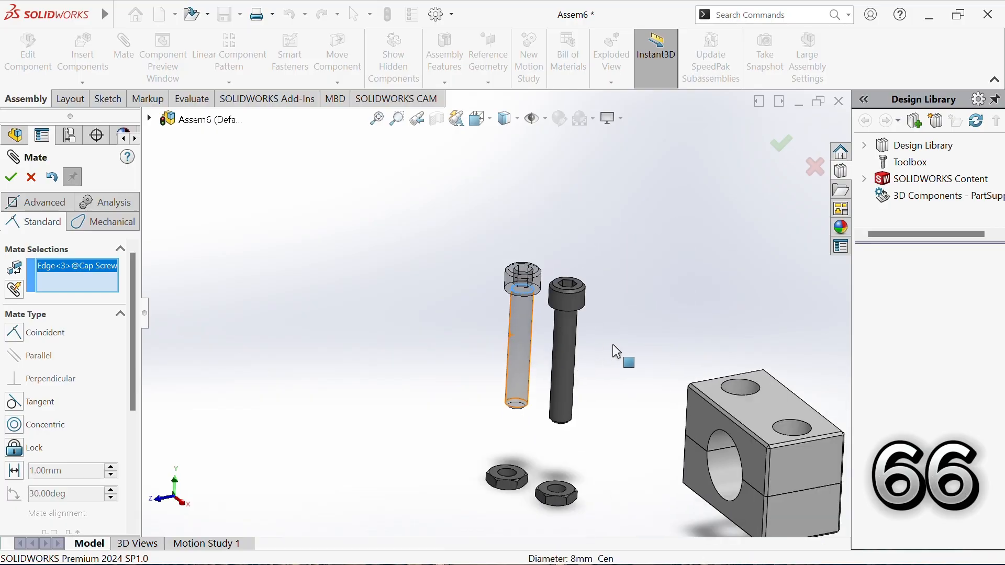
scroll(651, 369, "up", 2)
middle_click_drag(658, 353, 646, 412)
scroll(610, 361, "down", 6)
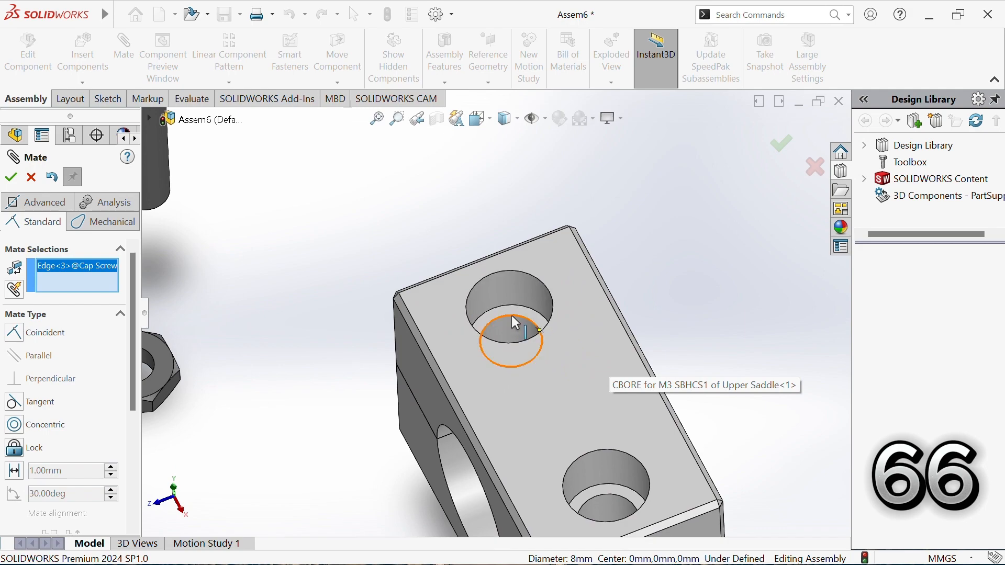
left_click(512, 316)
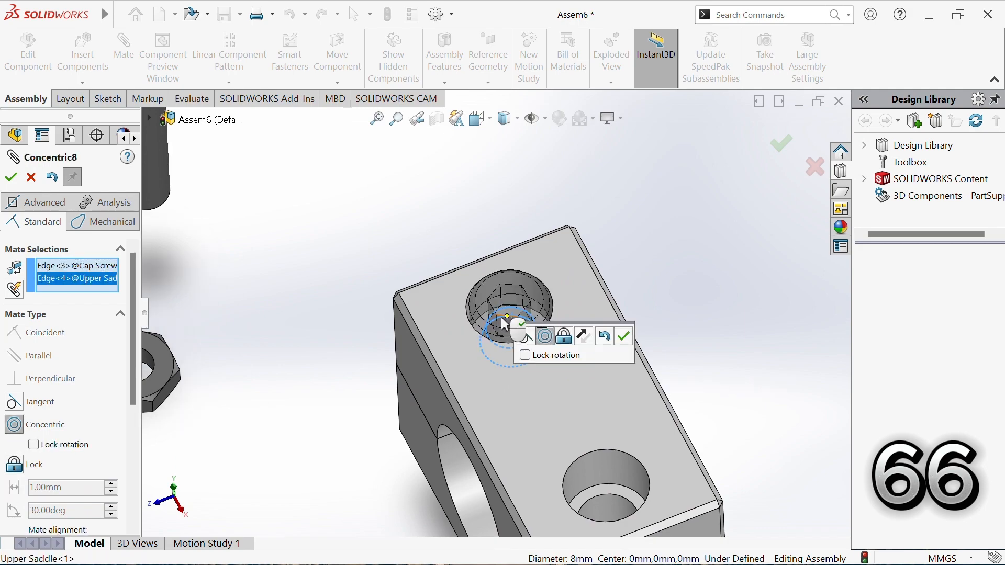
left_click(624, 336)
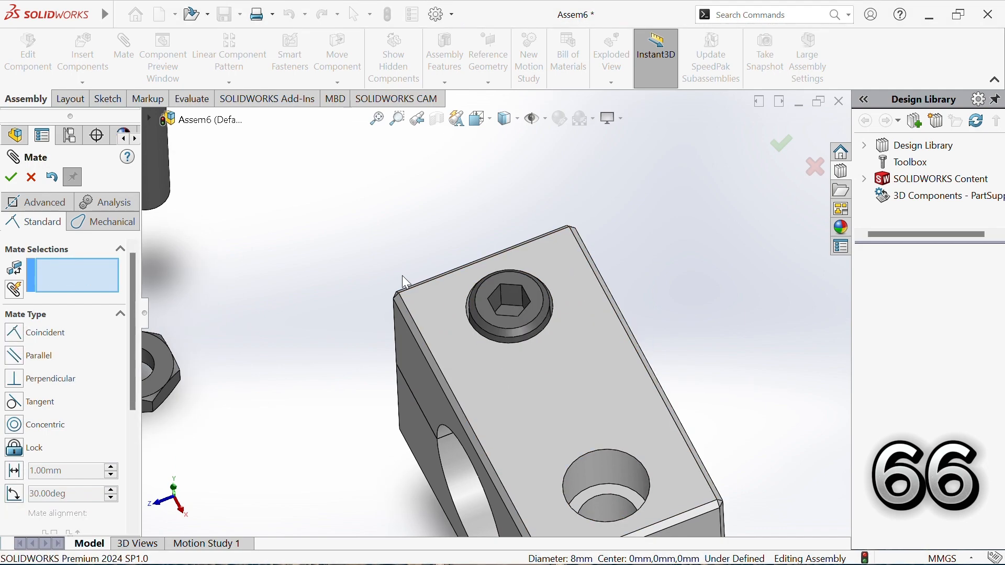
- Mate the shank edge under the head of Cap Screw<3> concentric with Upper Saddle<1>'s right counterbored hole edge
middle_click_drag(402, 275, 428, 282)
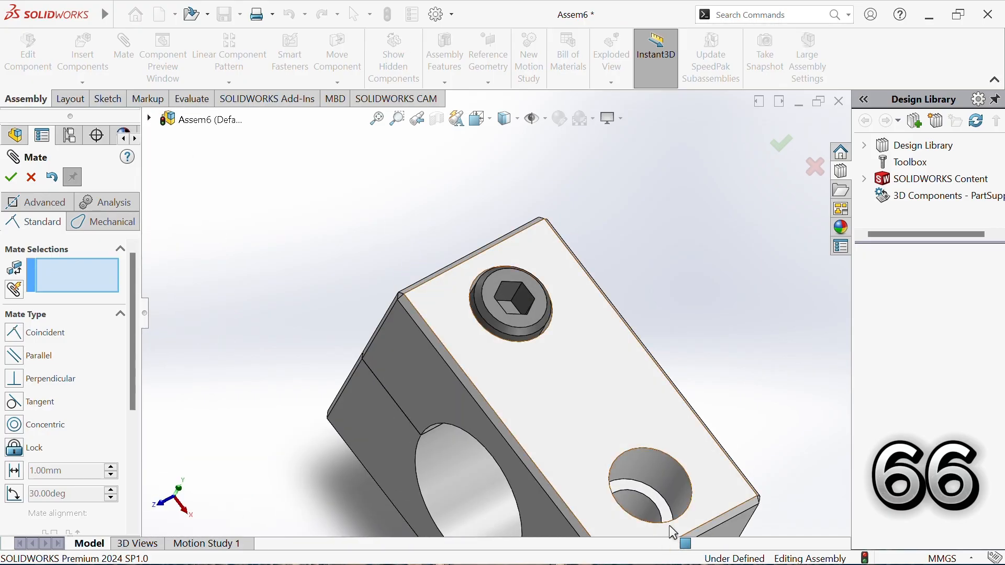
left_click(640, 491)
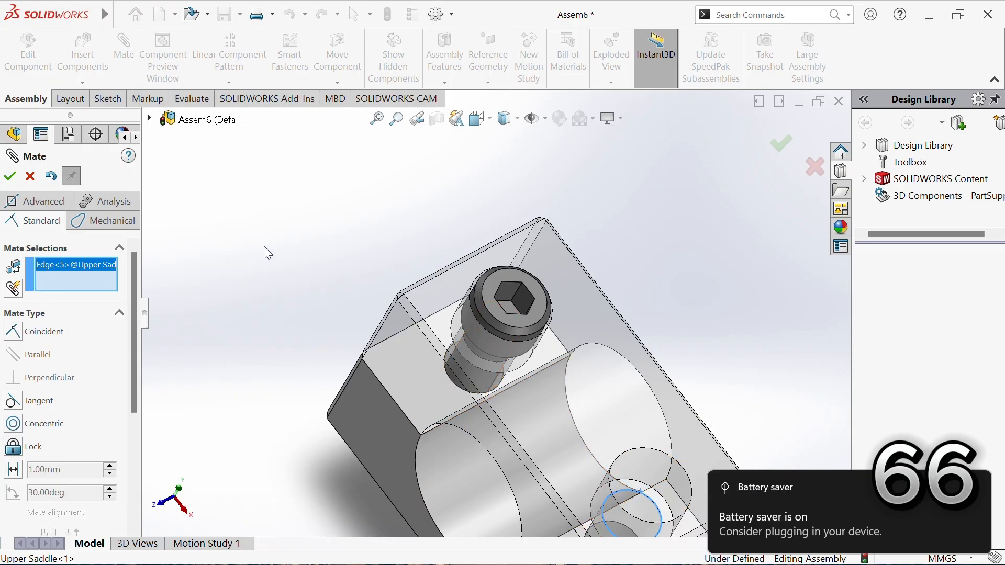
scroll(257, 236, "up", 5)
middle_click_drag(260, 237, 359, 225)
scroll(393, 265, "down", 5)
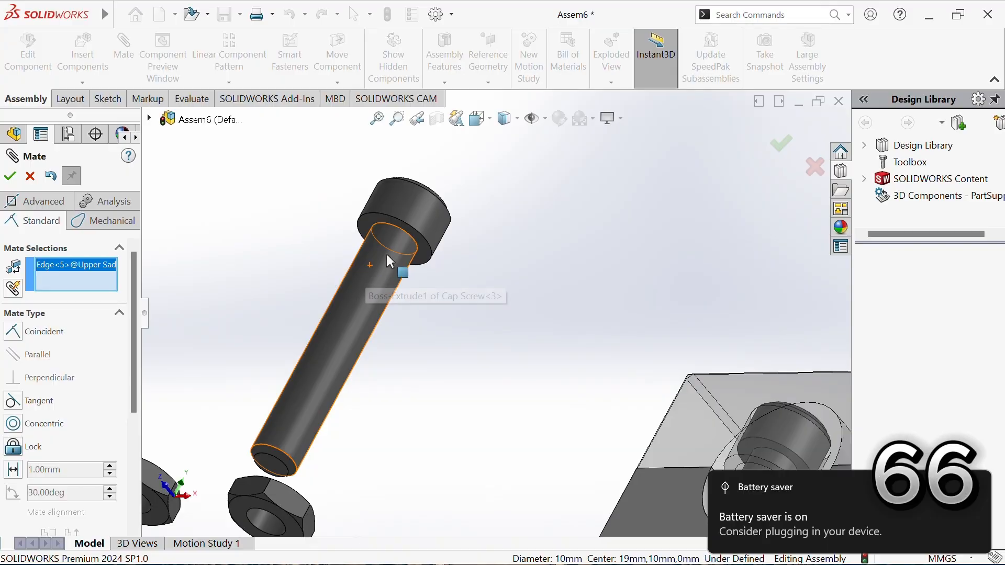
left_click(415, 245)
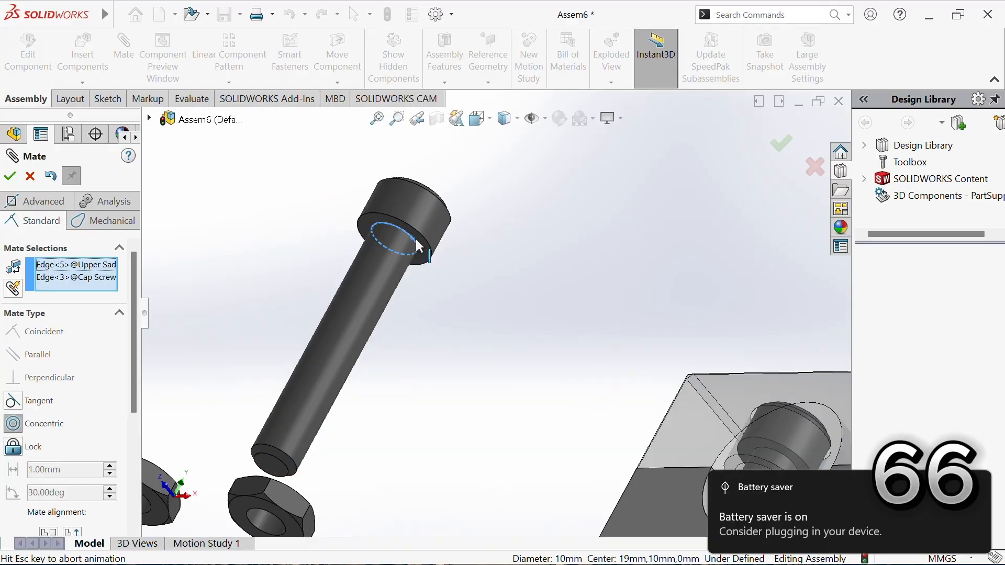
scroll(511, 290, "up", 5)
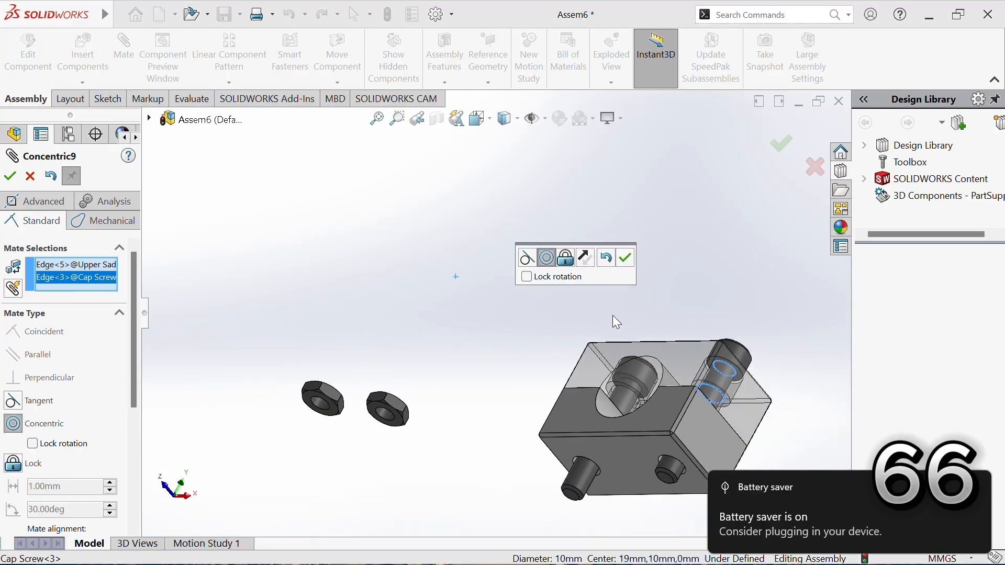
middle_click_drag(688, 274, 674, 397)
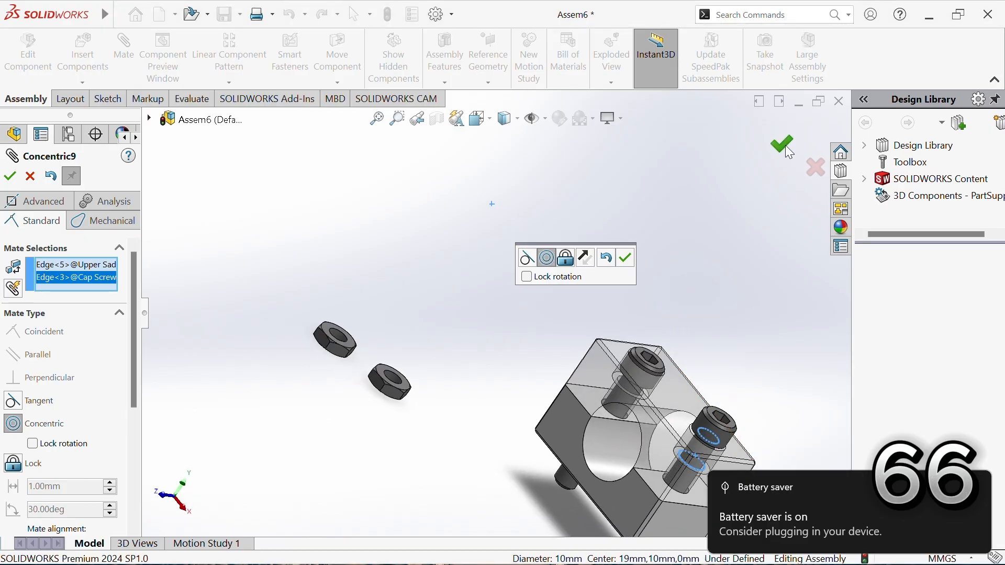
left_click(626, 267)
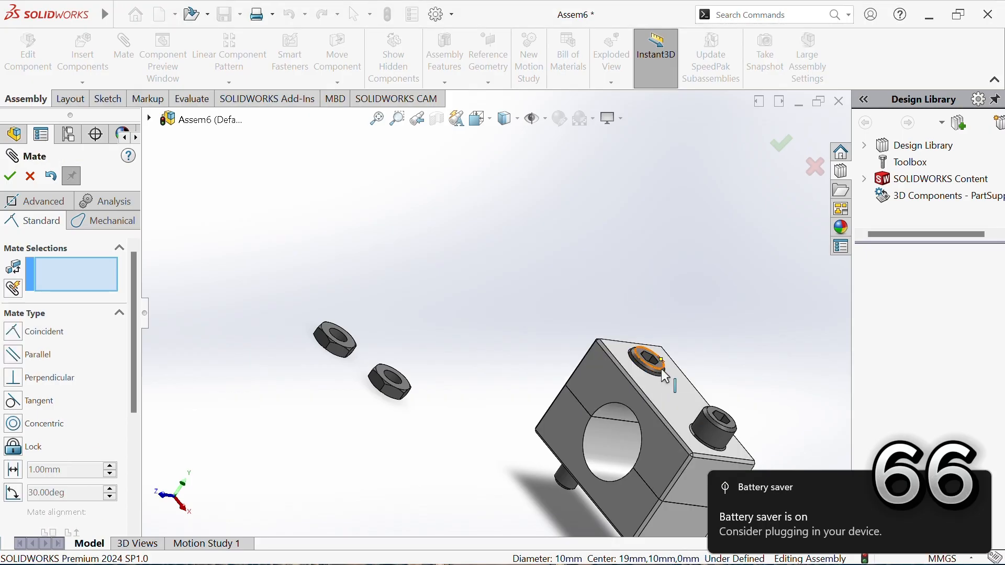
- Mate the top faces of Cap Screw<4> and Cap Screw<3> coincident with each other
scroll(665, 376, "down", 3)
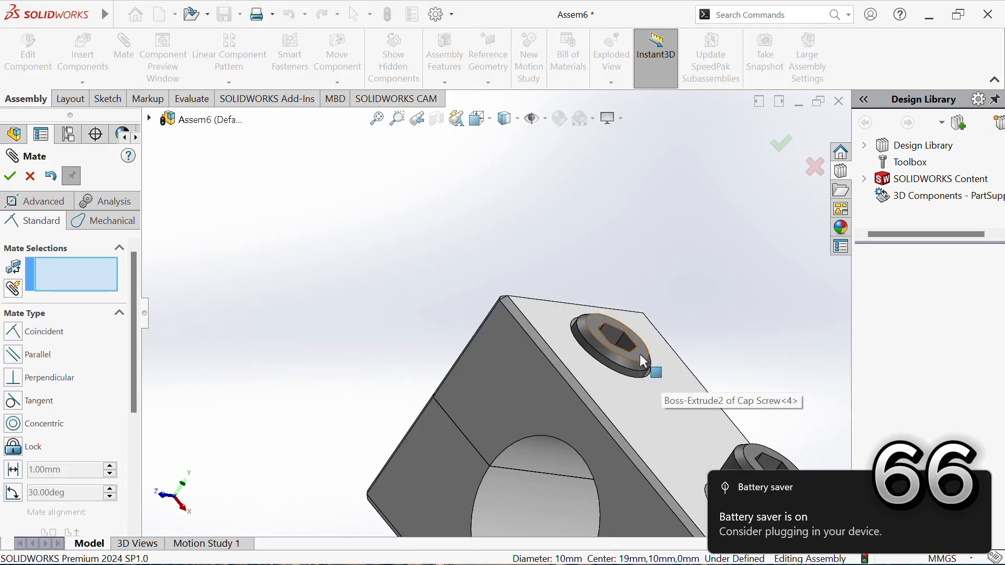
left_click(644, 360)
scroll(664, 374, "up", 3)
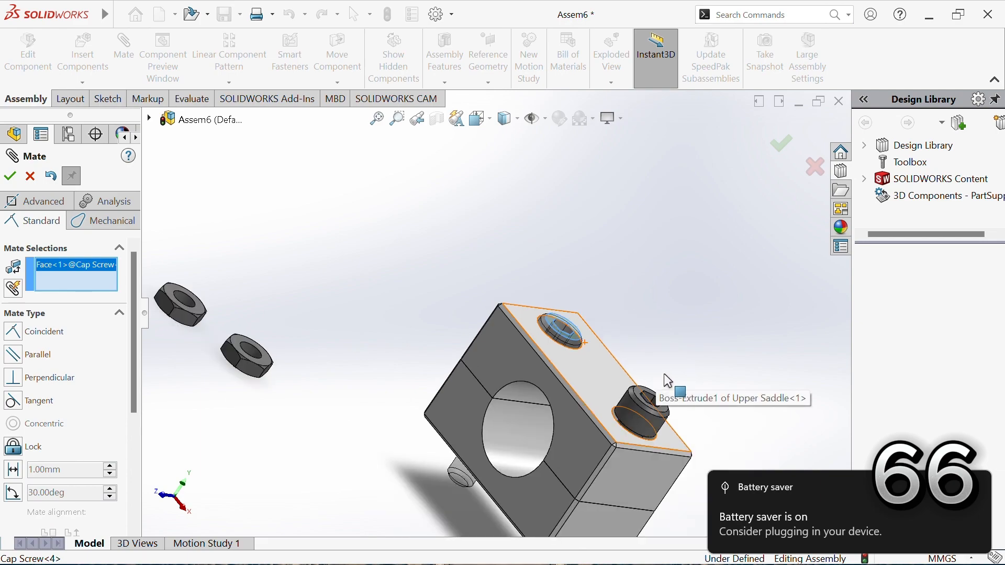
scroll(664, 413, "down", 5)
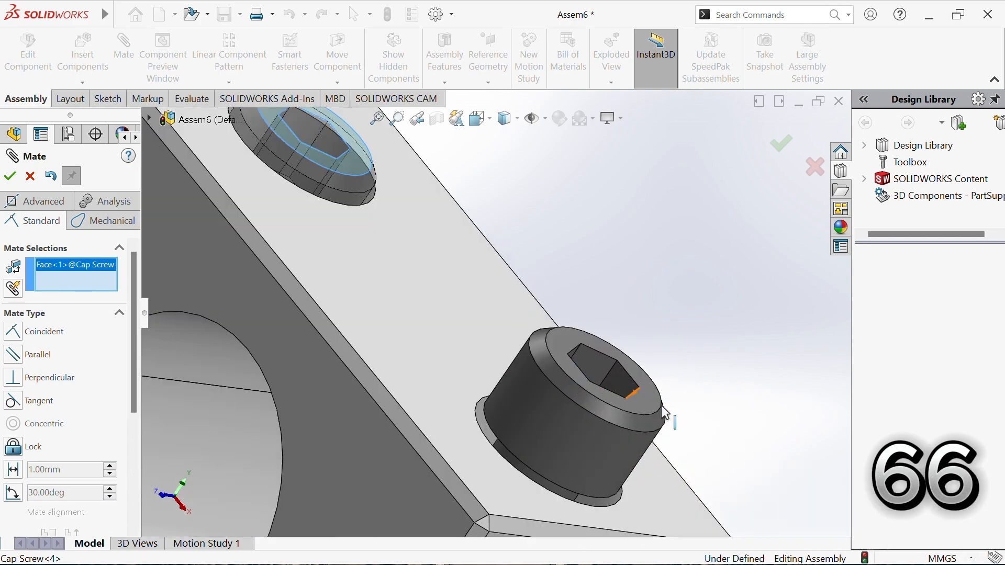
left_click(643, 402)
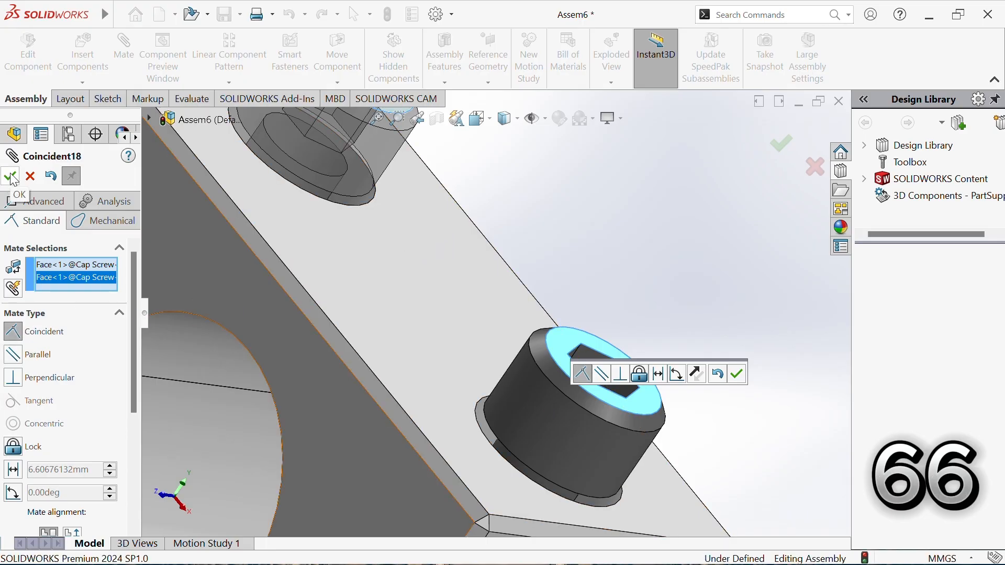
left_click(737, 374)
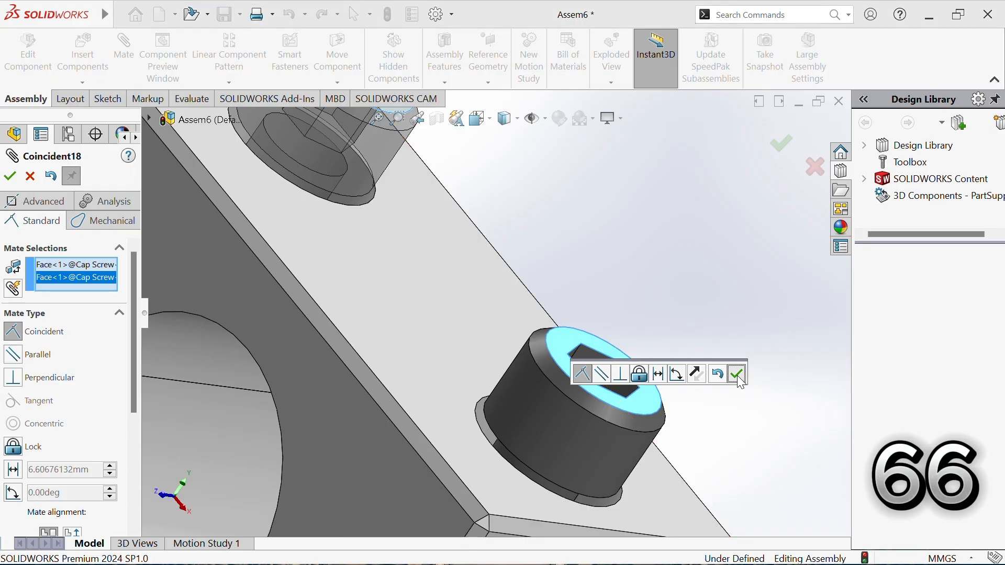
- Mate the top face of Cap Screw<3> coincident with the top face of Upper Saddle<1>
left_click(647, 401)
left_click(462, 339)
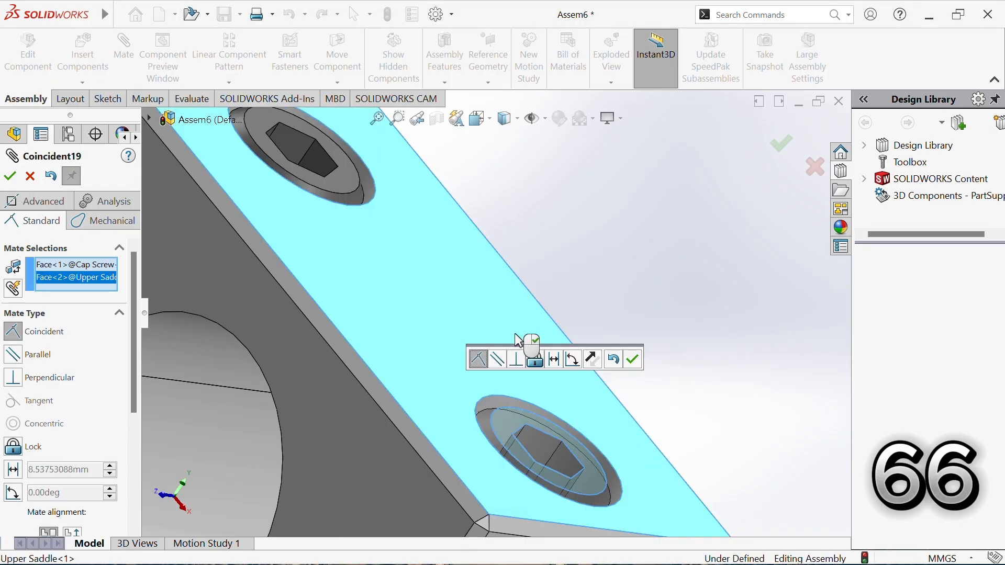
left_click(633, 360)
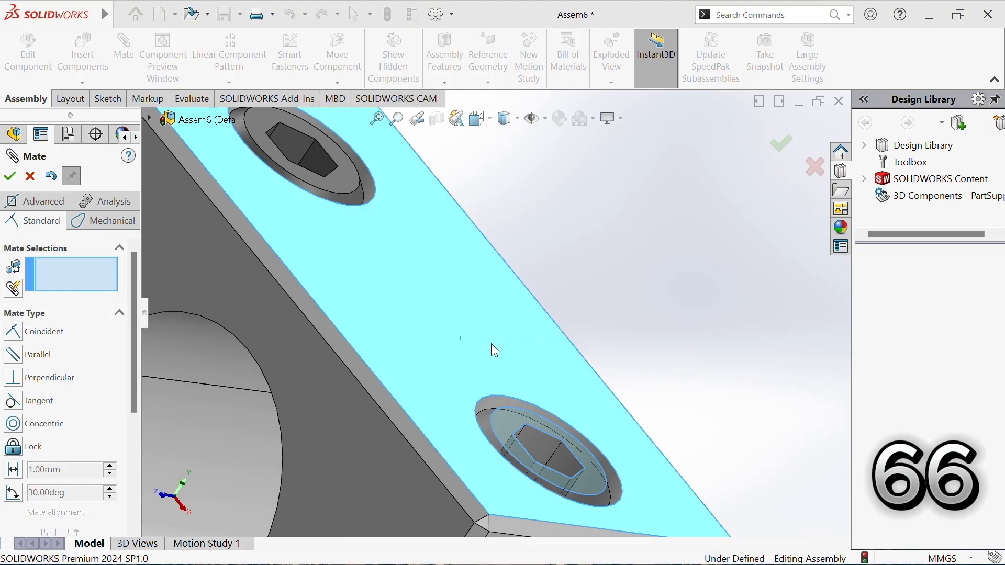
- Mate the tapped hole face of Hex Nut<4> concentric with the protruding shank of Cap Screw<4>
scroll(472, 330, "up", 8)
middle_click_drag(462, 332, 416, 229)
scroll(341, 304, "down", 3)
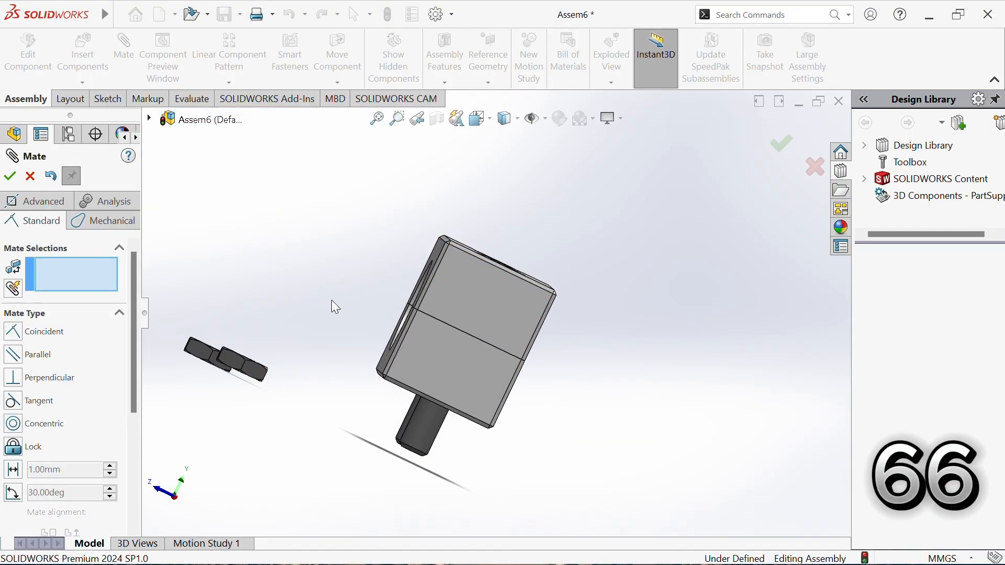
middle_click_drag(319, 316, 266, 329)
scroll(264, 327, "down", 6)
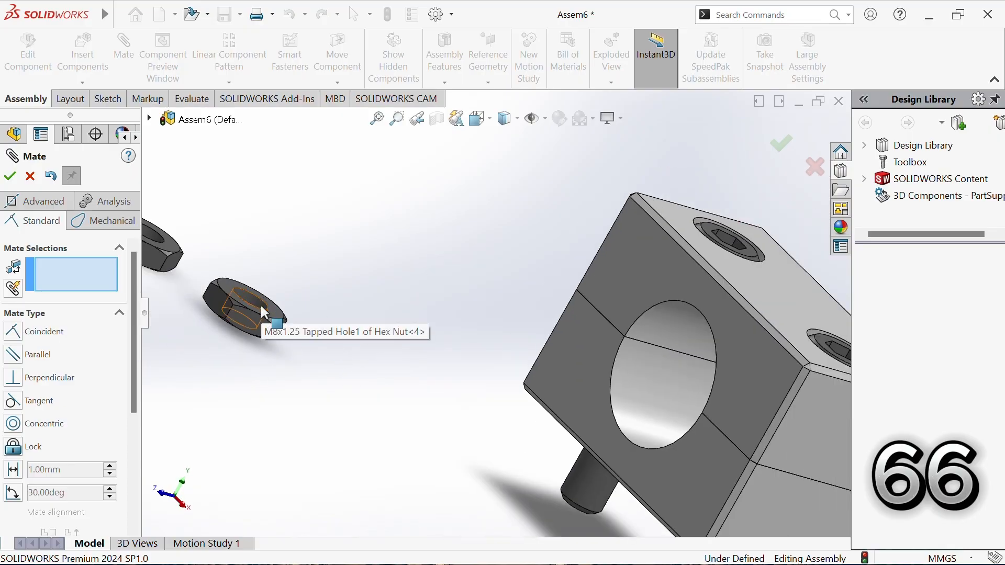
left_click(262, 306)
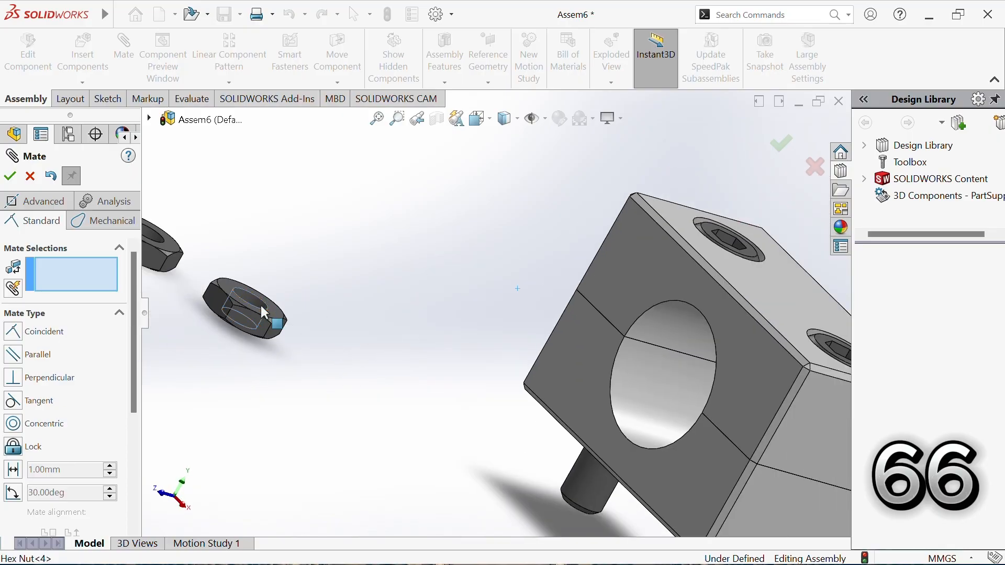
left_click(591, 483)
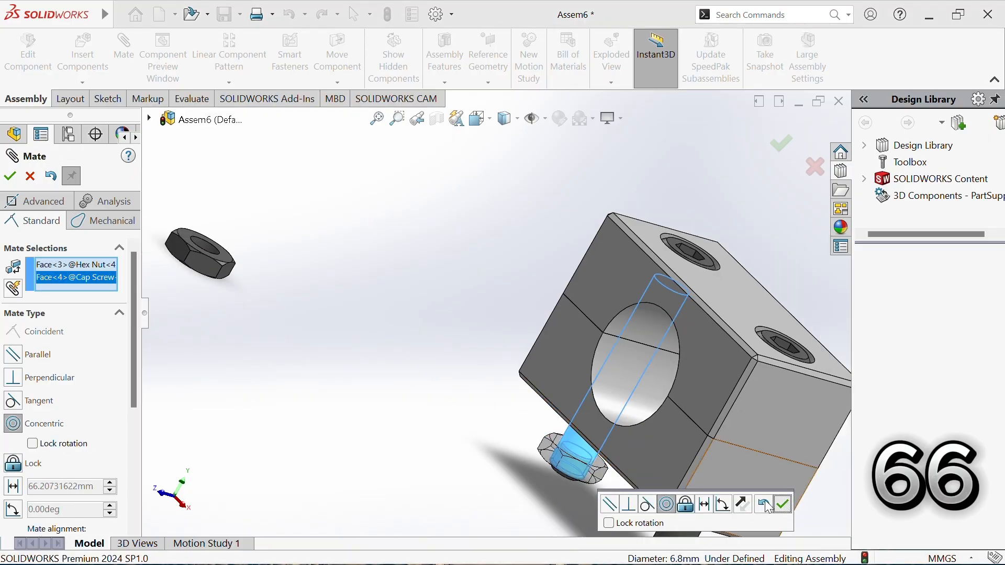
left_click(784, 505)
left_click(206, 247)
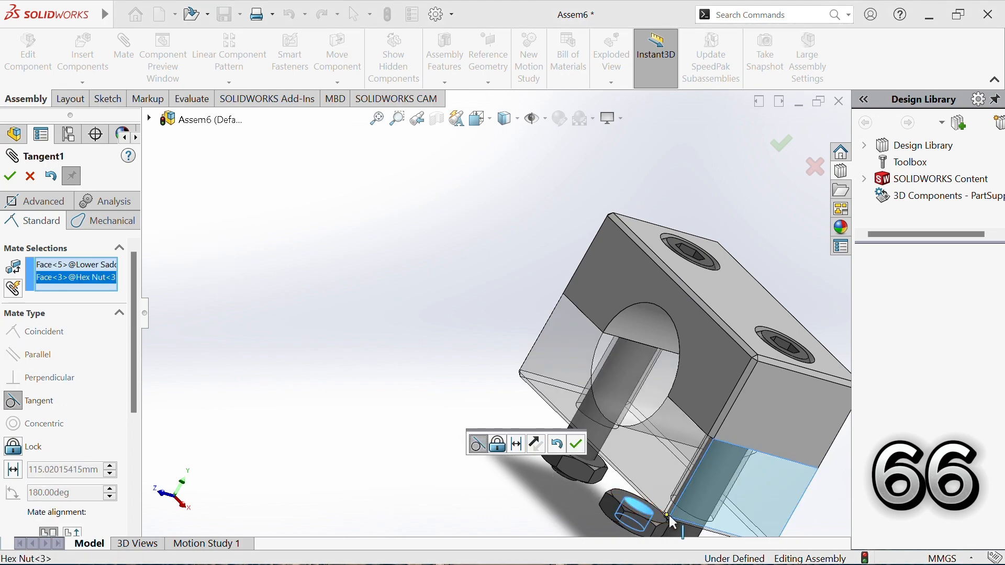
scroll(445, 391, "down", 2)
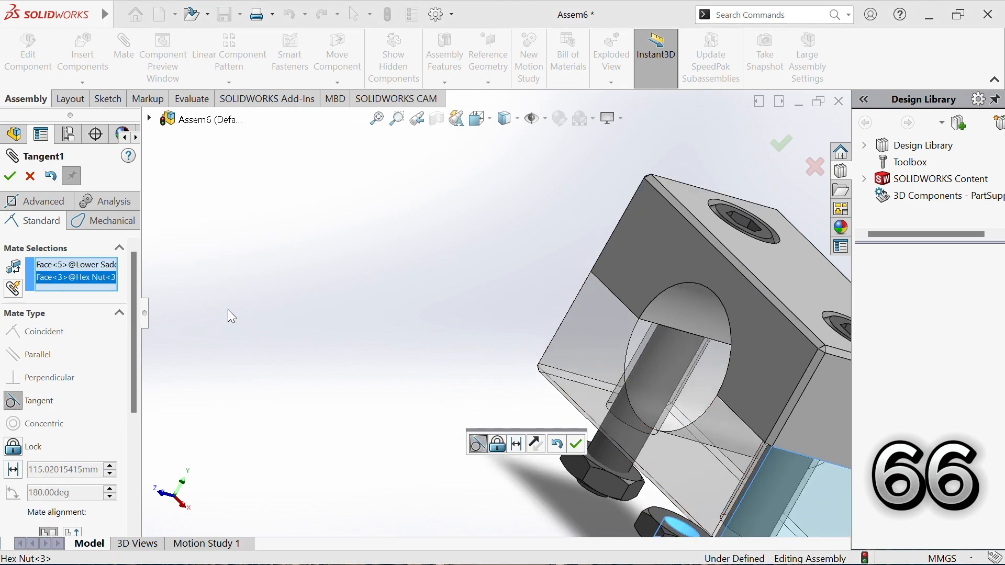
scroll(228, 311, "up", 2)
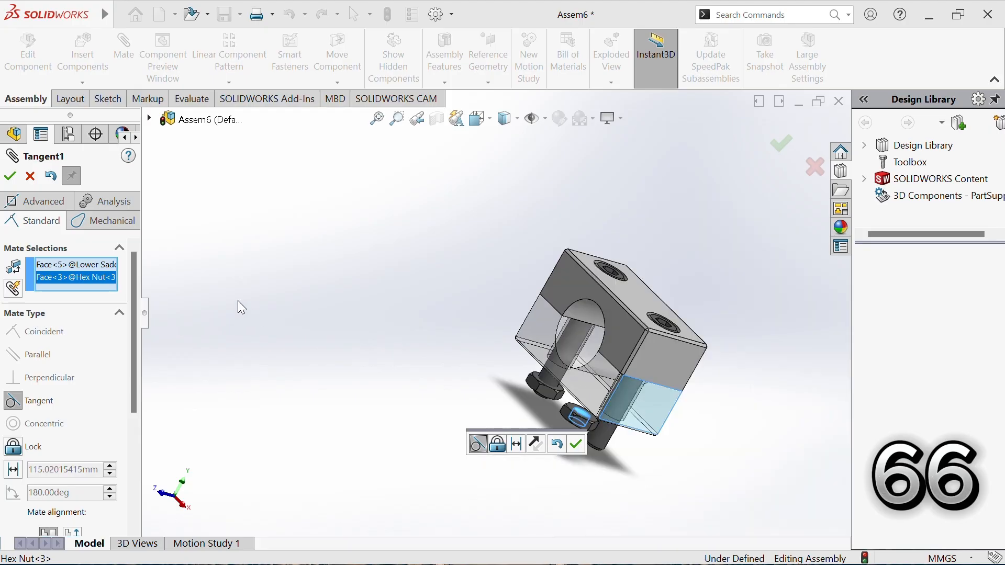
left_click(30, 176)
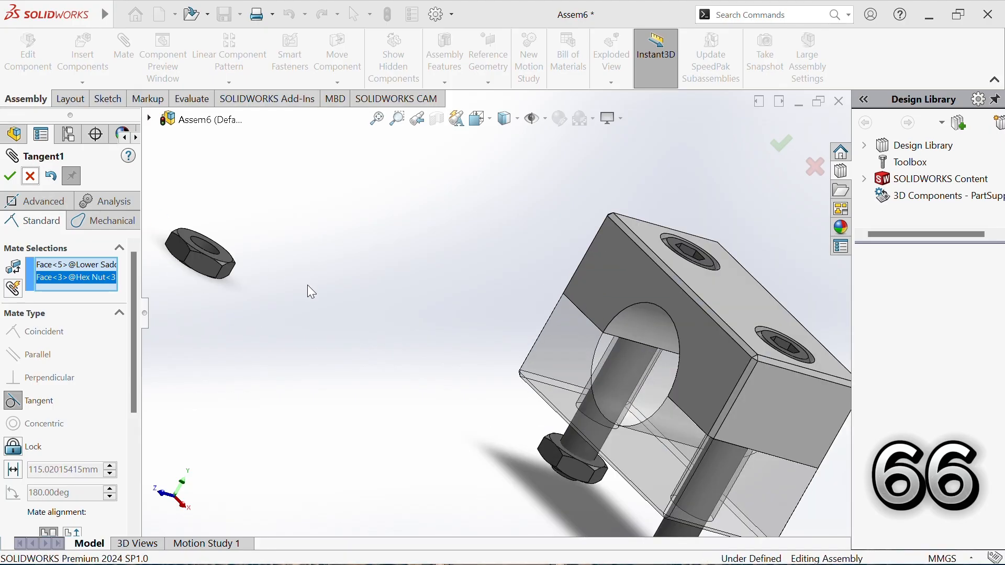
- Mate the tapped hole face of Hex Nut<3> concentric with the protruding shank of Cap Screw<3>
left_click(206, 247)
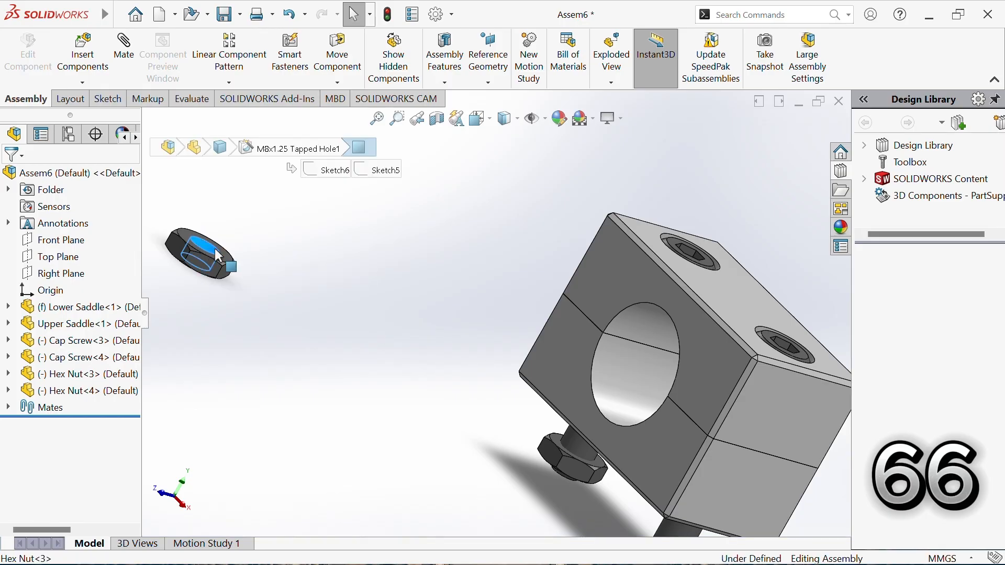
scroll(514, 448, "up", 3)
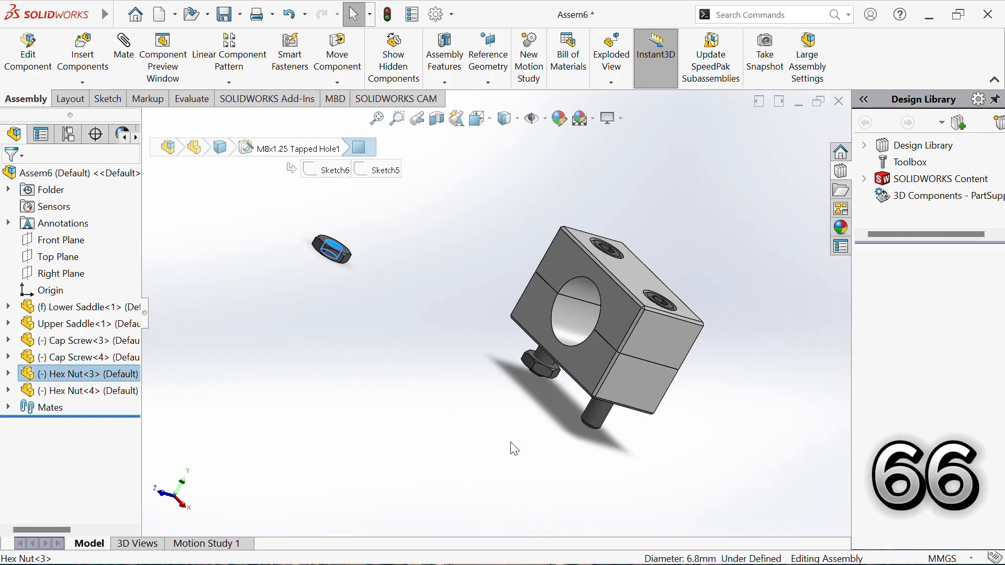
left_click(594, 411)
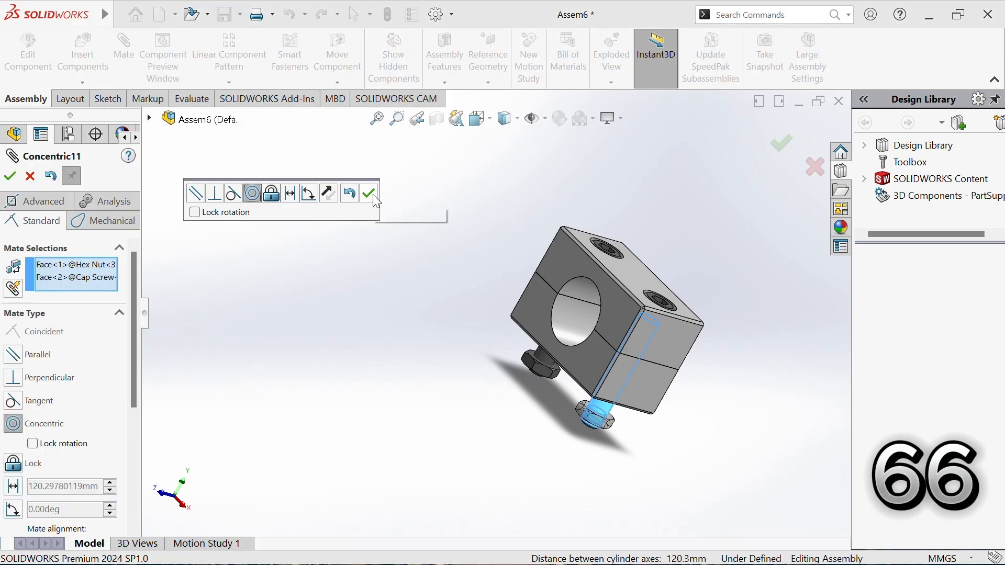
left_click(373, 197)
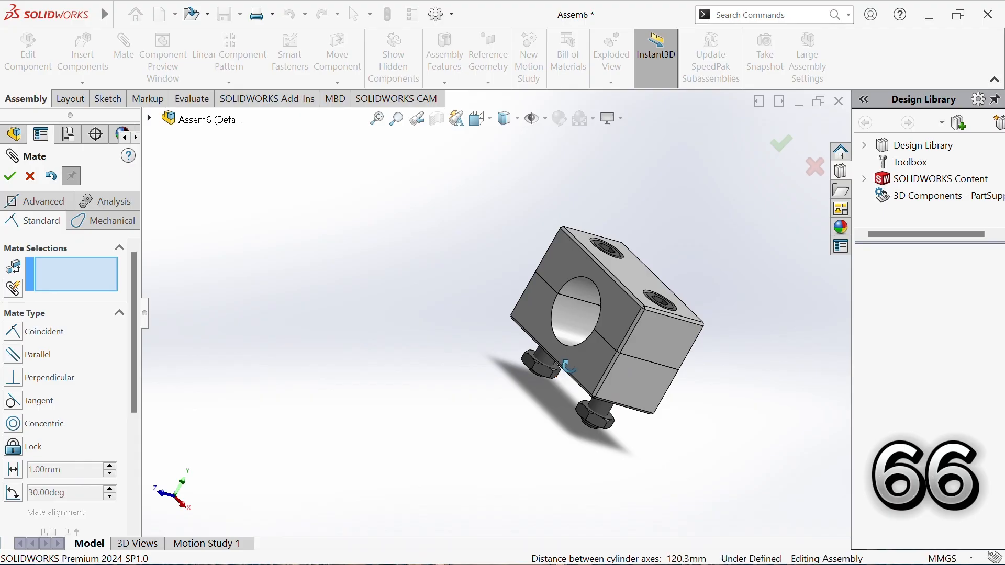
- Mate the outer end faces of Hex Nut<4> and Hex Nut<3> coincident with each other
middle_click_drag(569, 367, 552, 359)
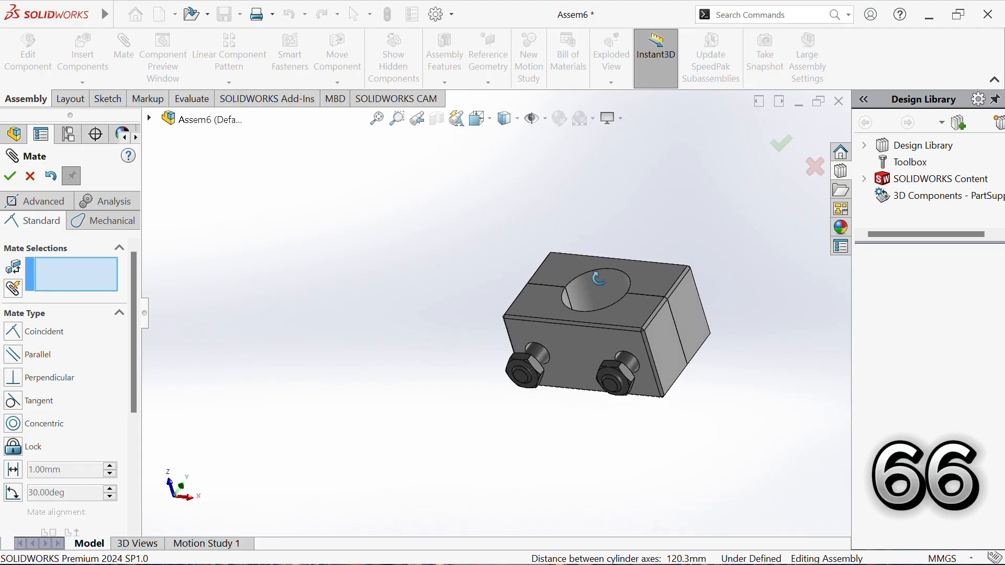
left_click(535, 377)
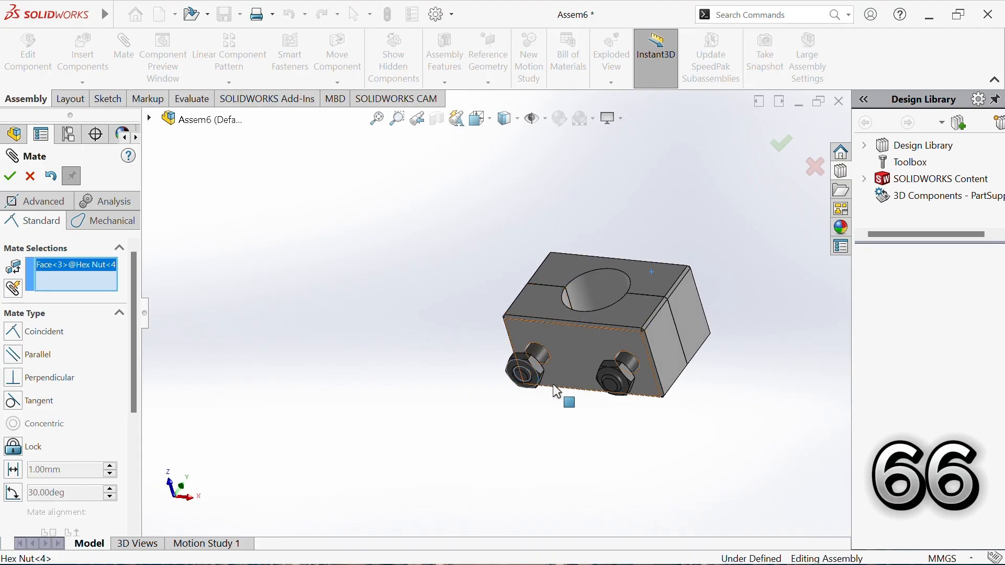
left_click(624, 385)
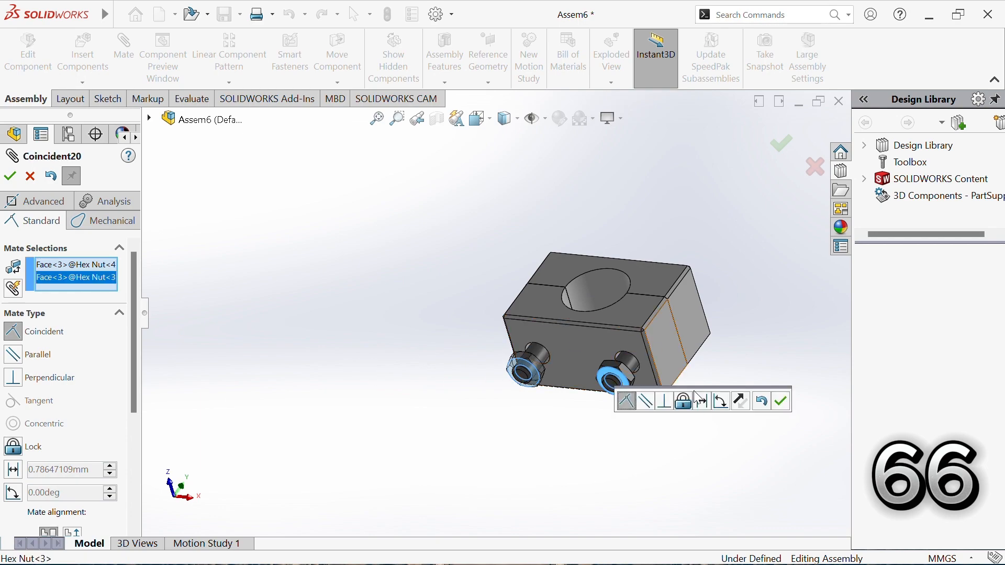
left_click(780, 401)
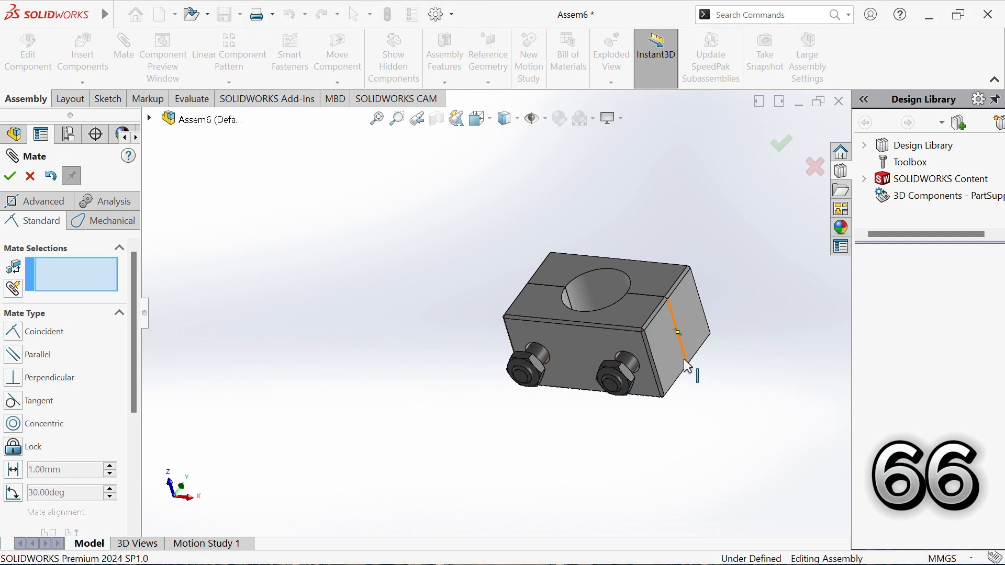
- Add a 5 mm distance mate between the inner face of Hex Nut<3> and the underside of Lower Saddle<1>
middle_click_drag(689, 366, 597, 417)
scroll(602, 397, "down", 3)
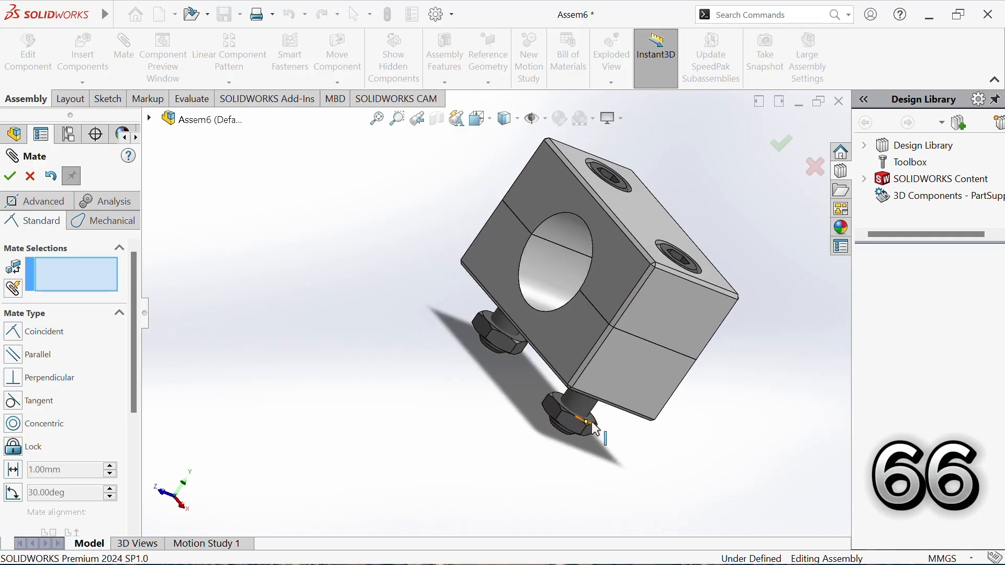
left_click(595, 425)
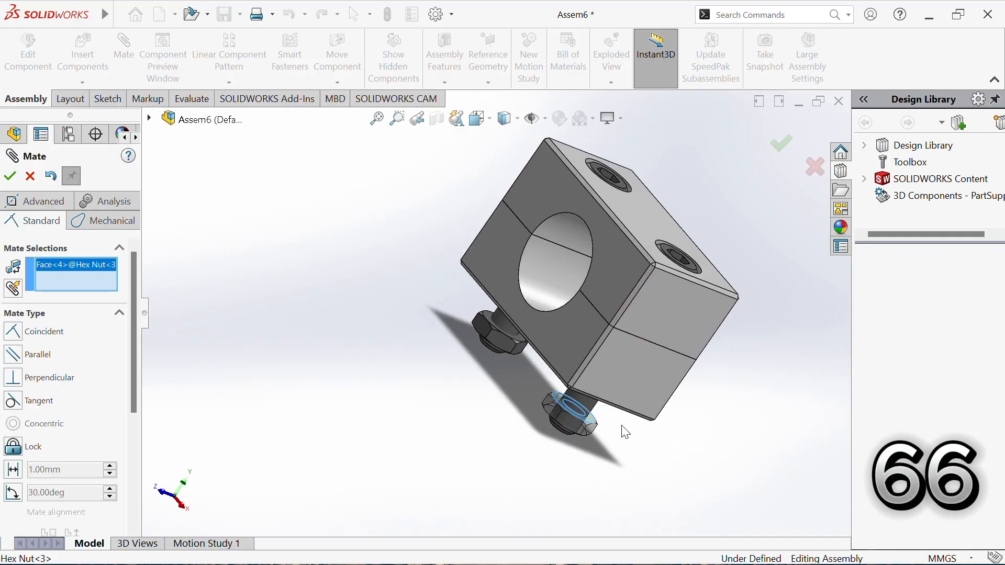
scroll(625, 432, "down", 5)
middle_click_drag(624, 397, 644, 332)
left_click(590, 451)
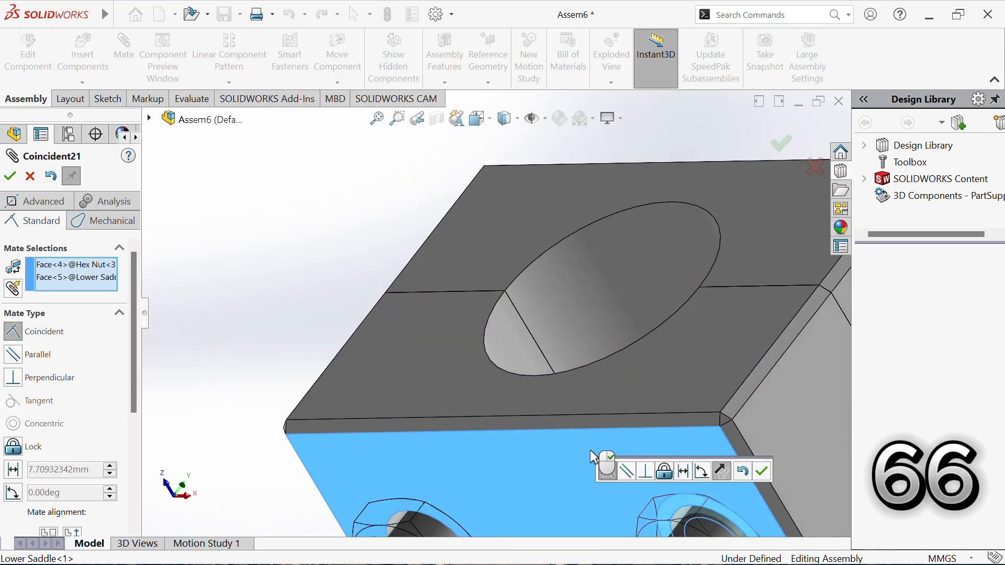
middle_click_drag(576, 475, 553, 495)
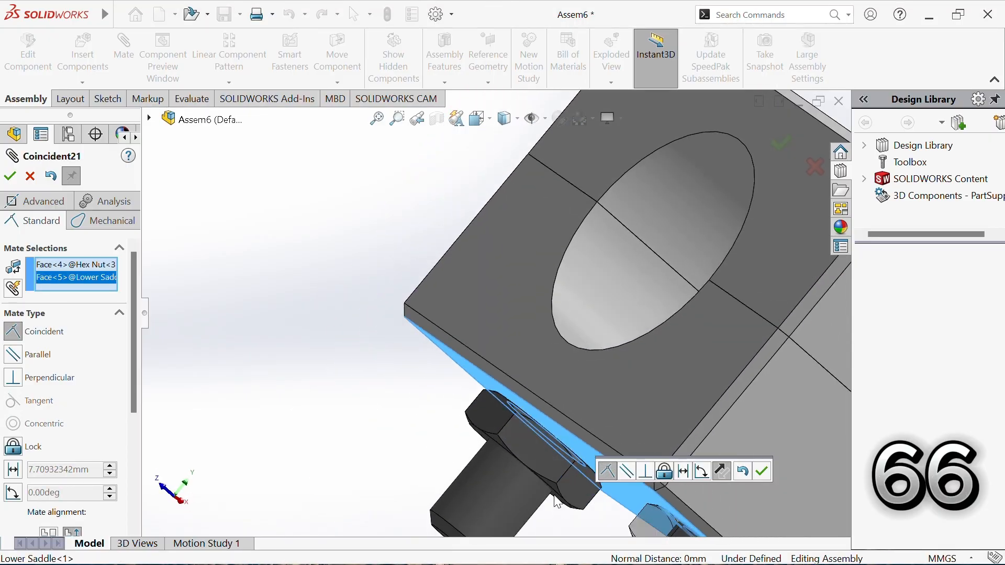
left_click(13, 469)
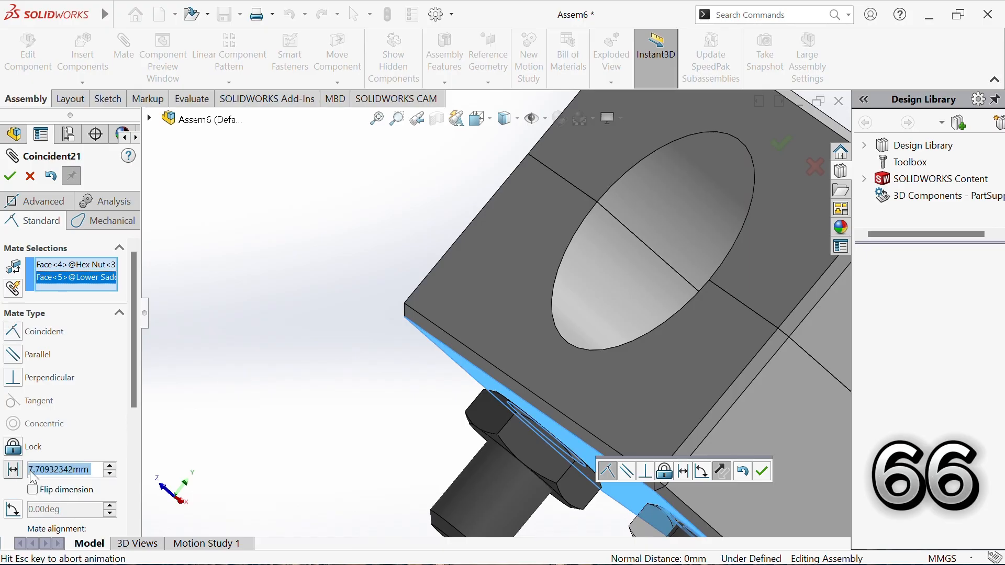
type("5")
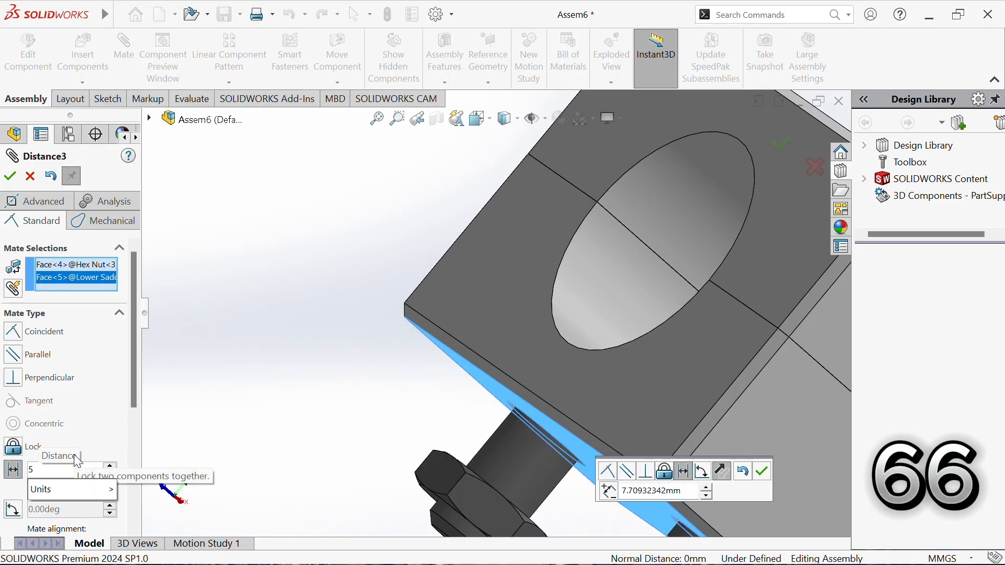
key("Return")
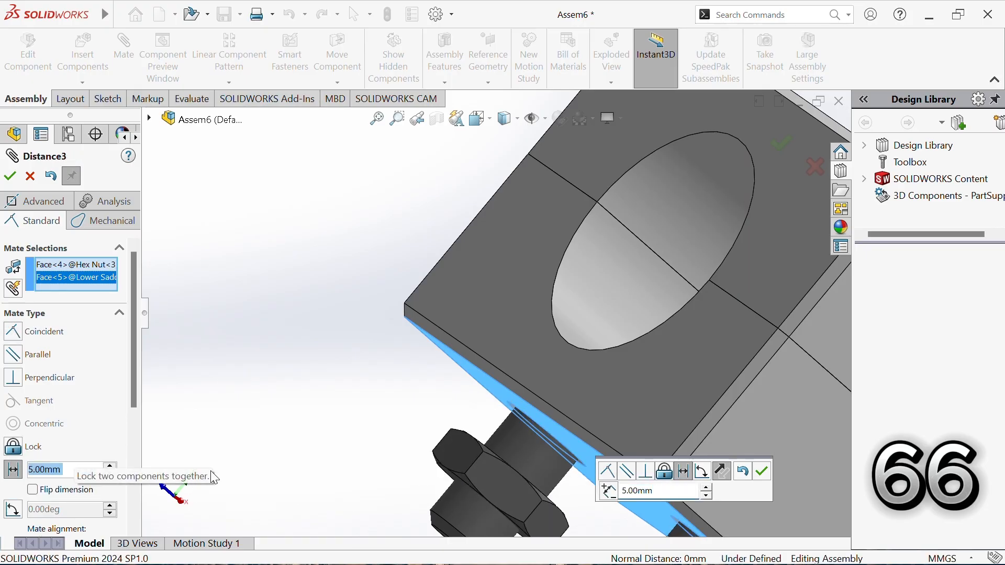
left_click(762, 471)
- Set the assembly to the isometric view and finish the Mate command
scroll(680, 413, "up", 3)
scroll(661, 400, "up", 1)
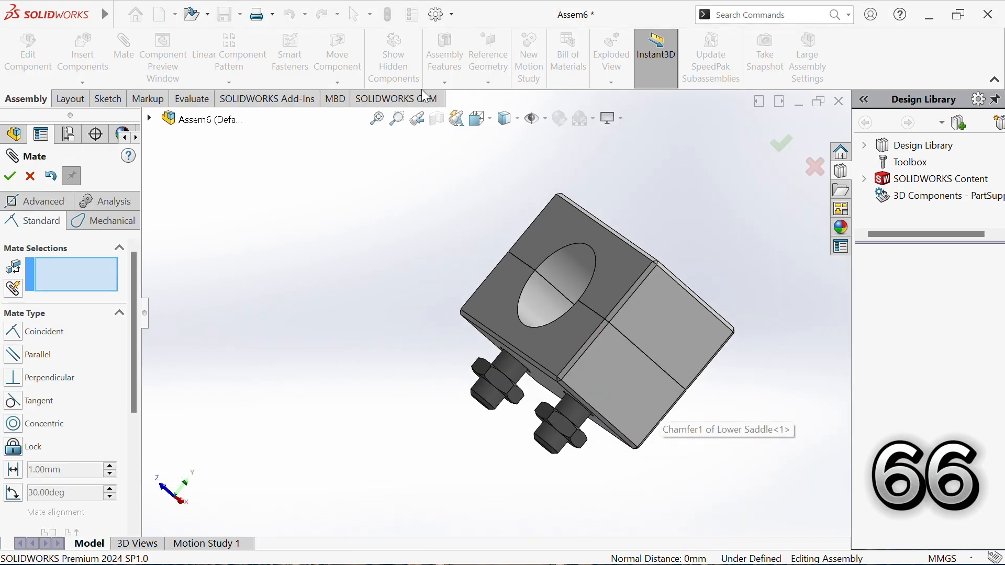
left_click(482, 123)
left_click(558, 158)
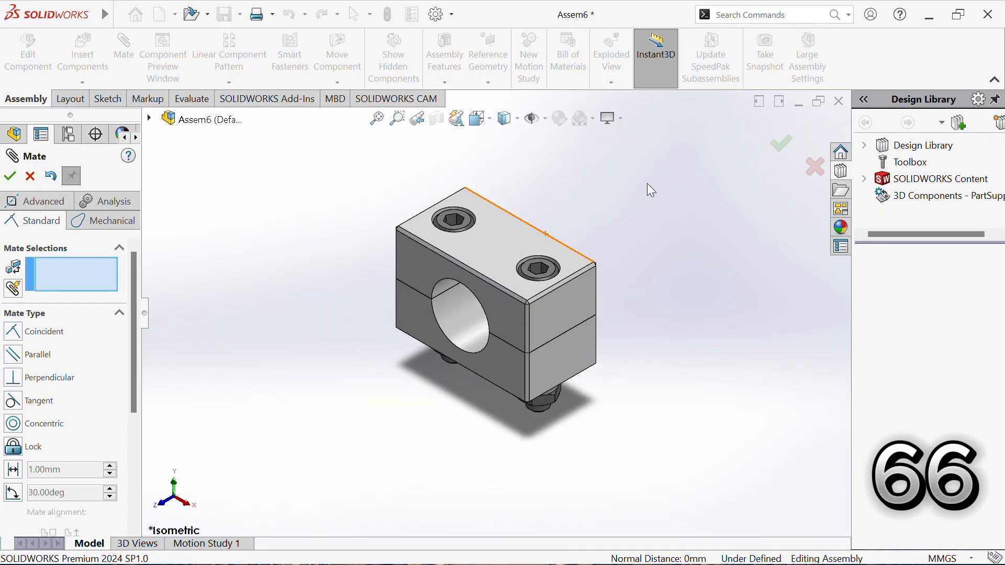
left_click(783, 146)
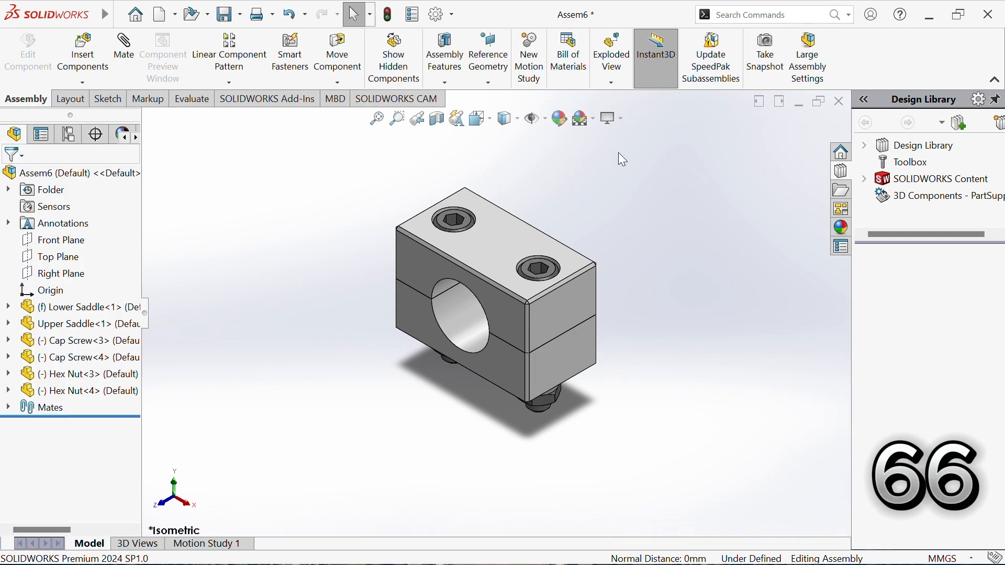